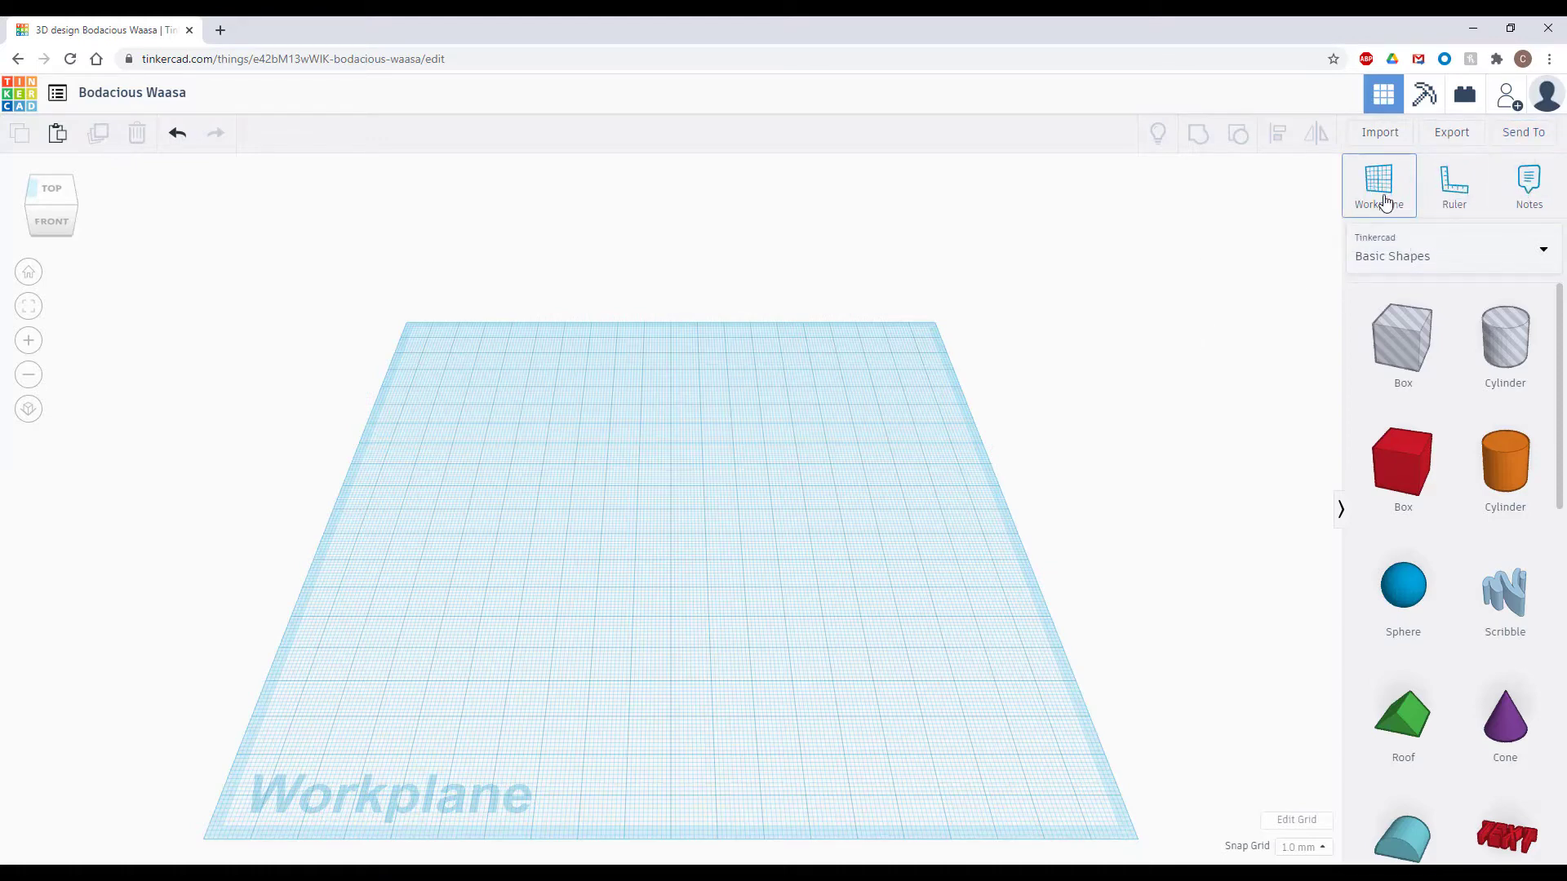
Look through the shape categories and browse the shapes in the Basic Shapes library
click(1475, 258)
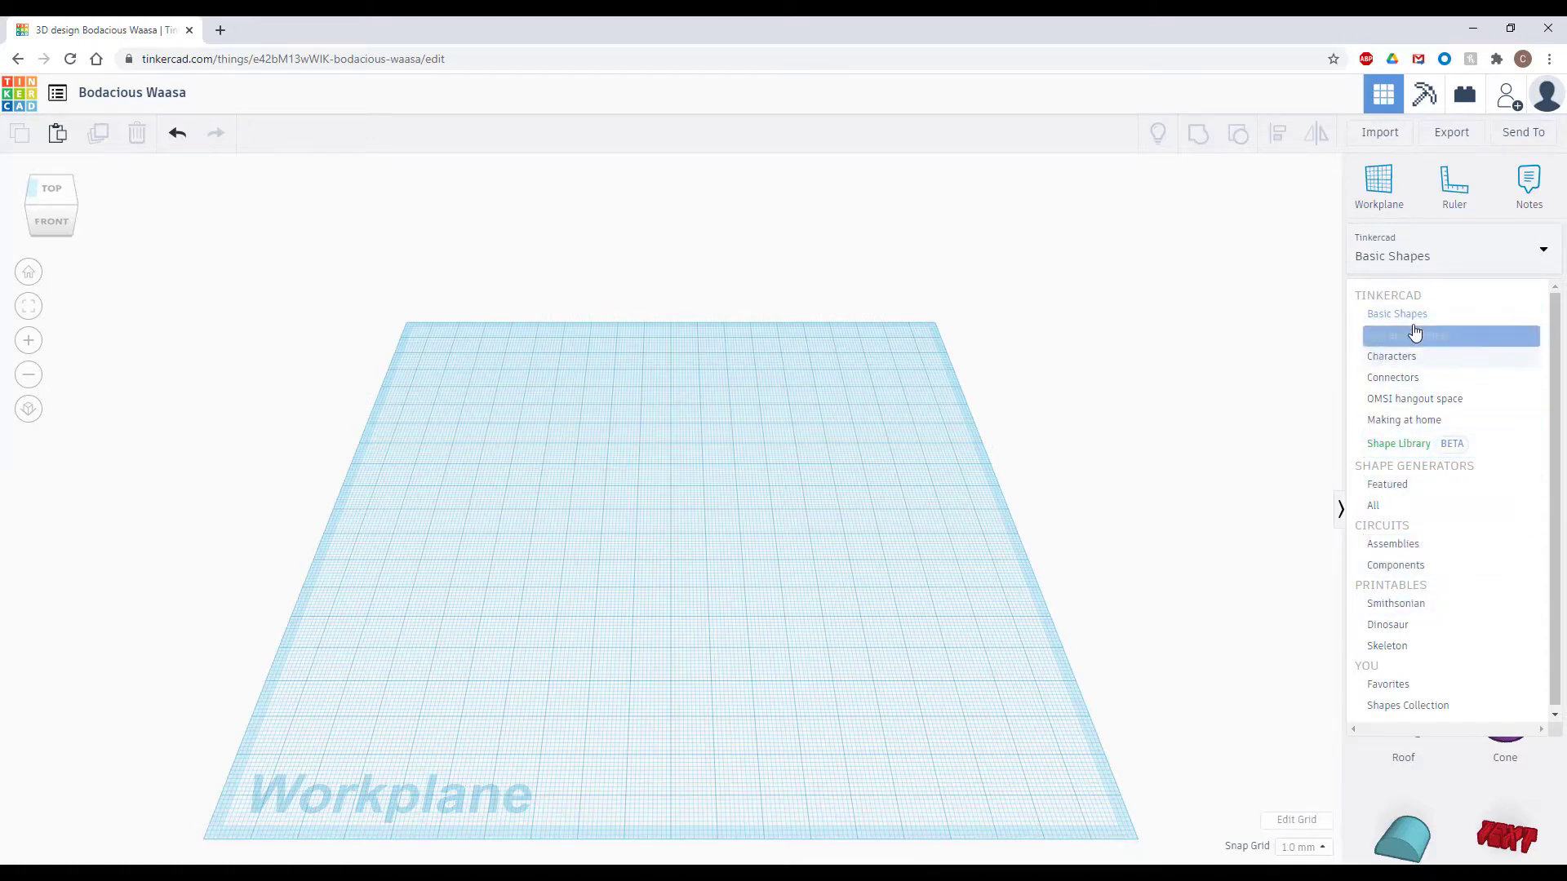
click(1532, 255)
scroll(1550, 489, down, 8)
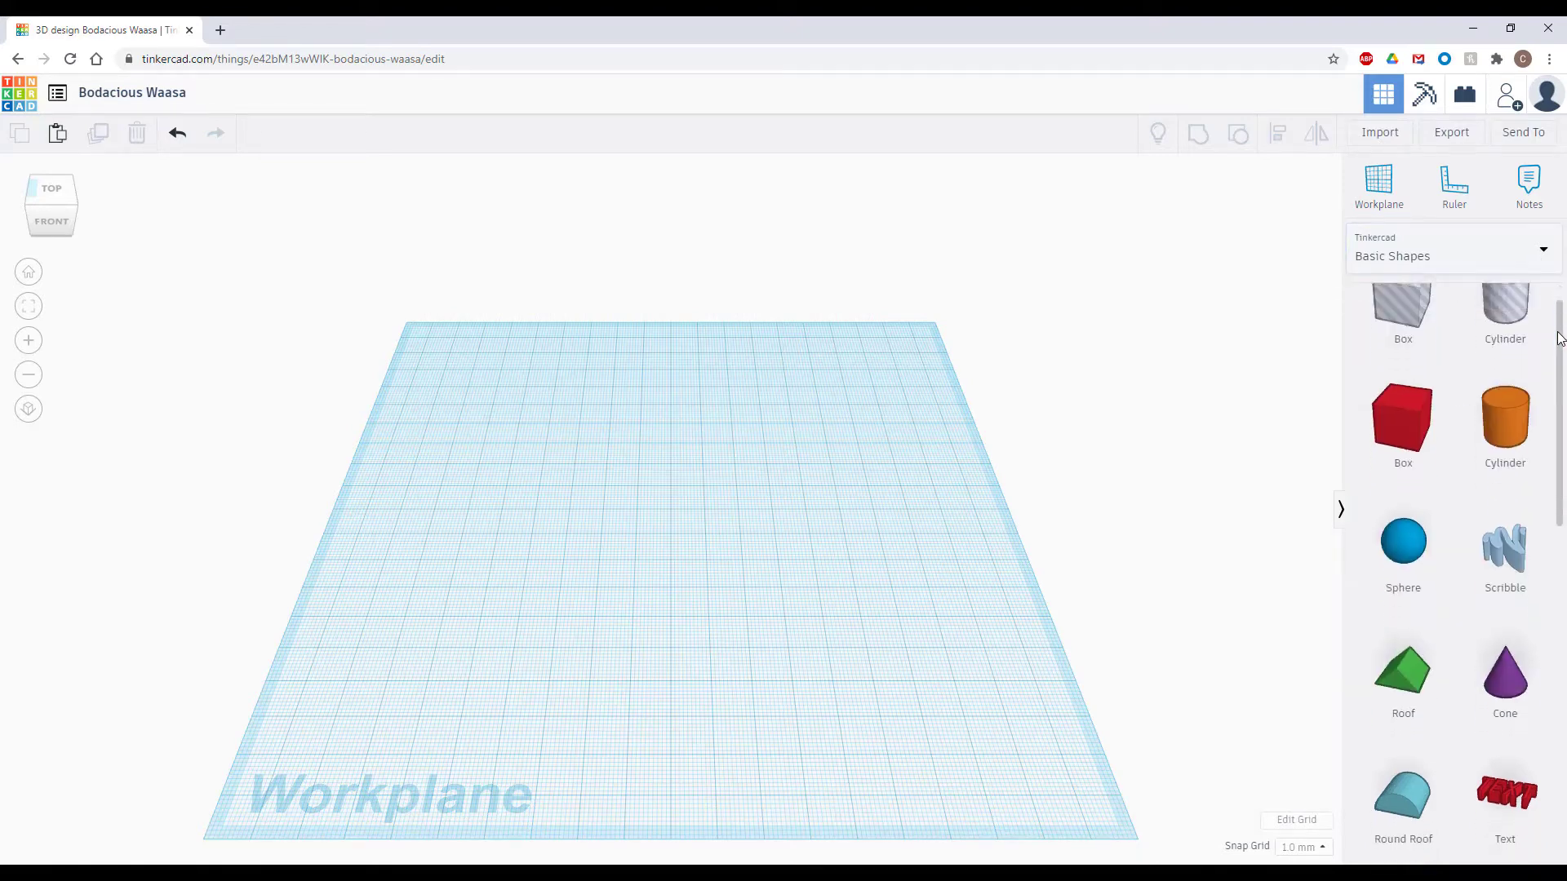
drag(1553, 621, 1564, 431)
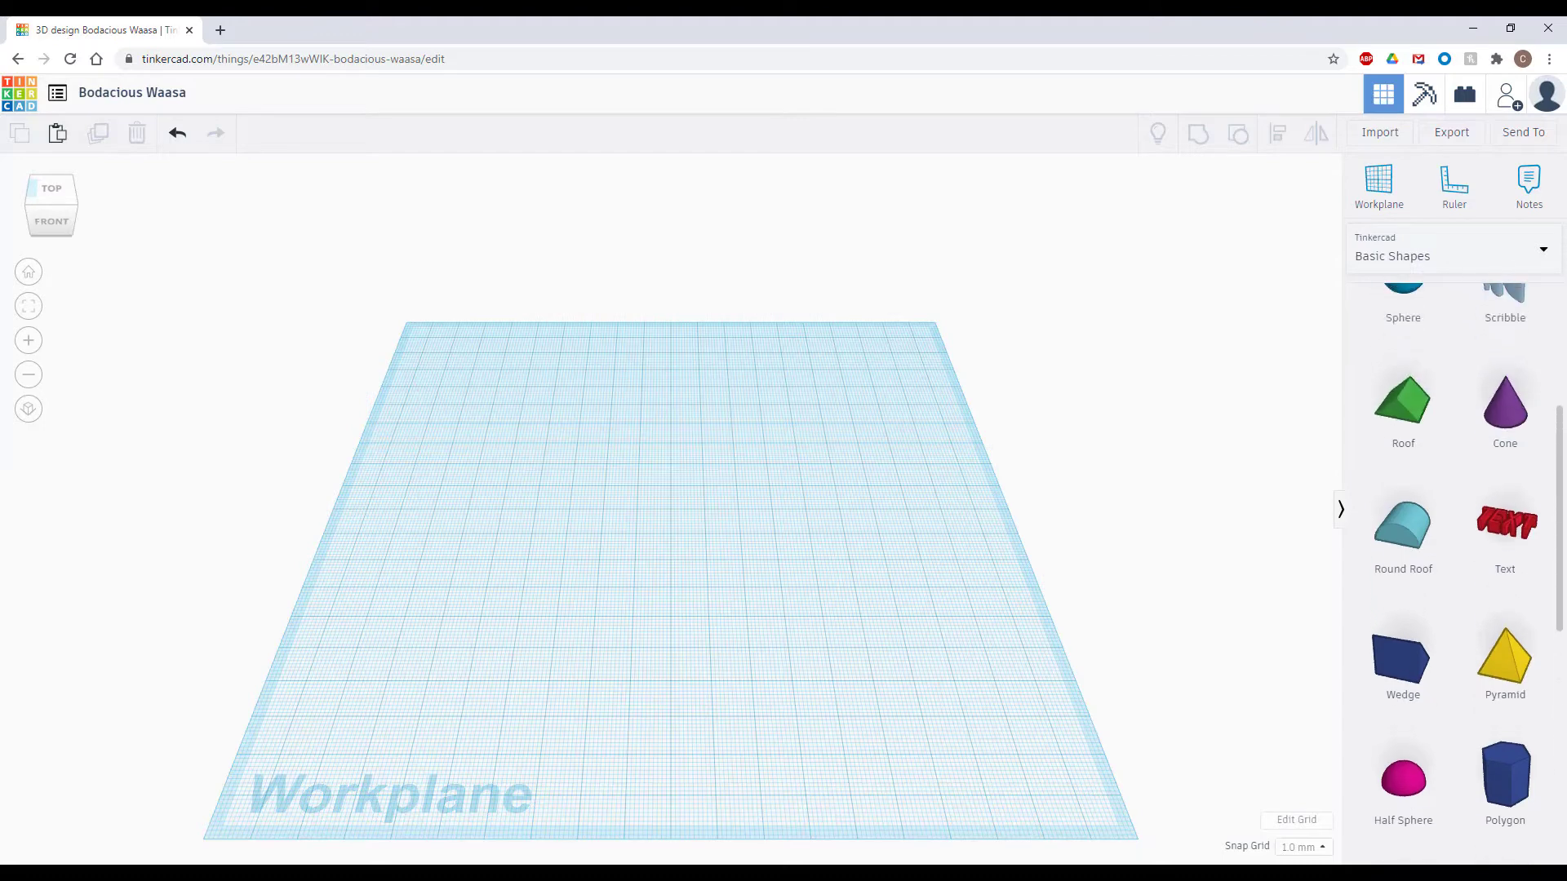
scroll(1454, 571, down, 4)
scroll(1455, 571, up, 6)
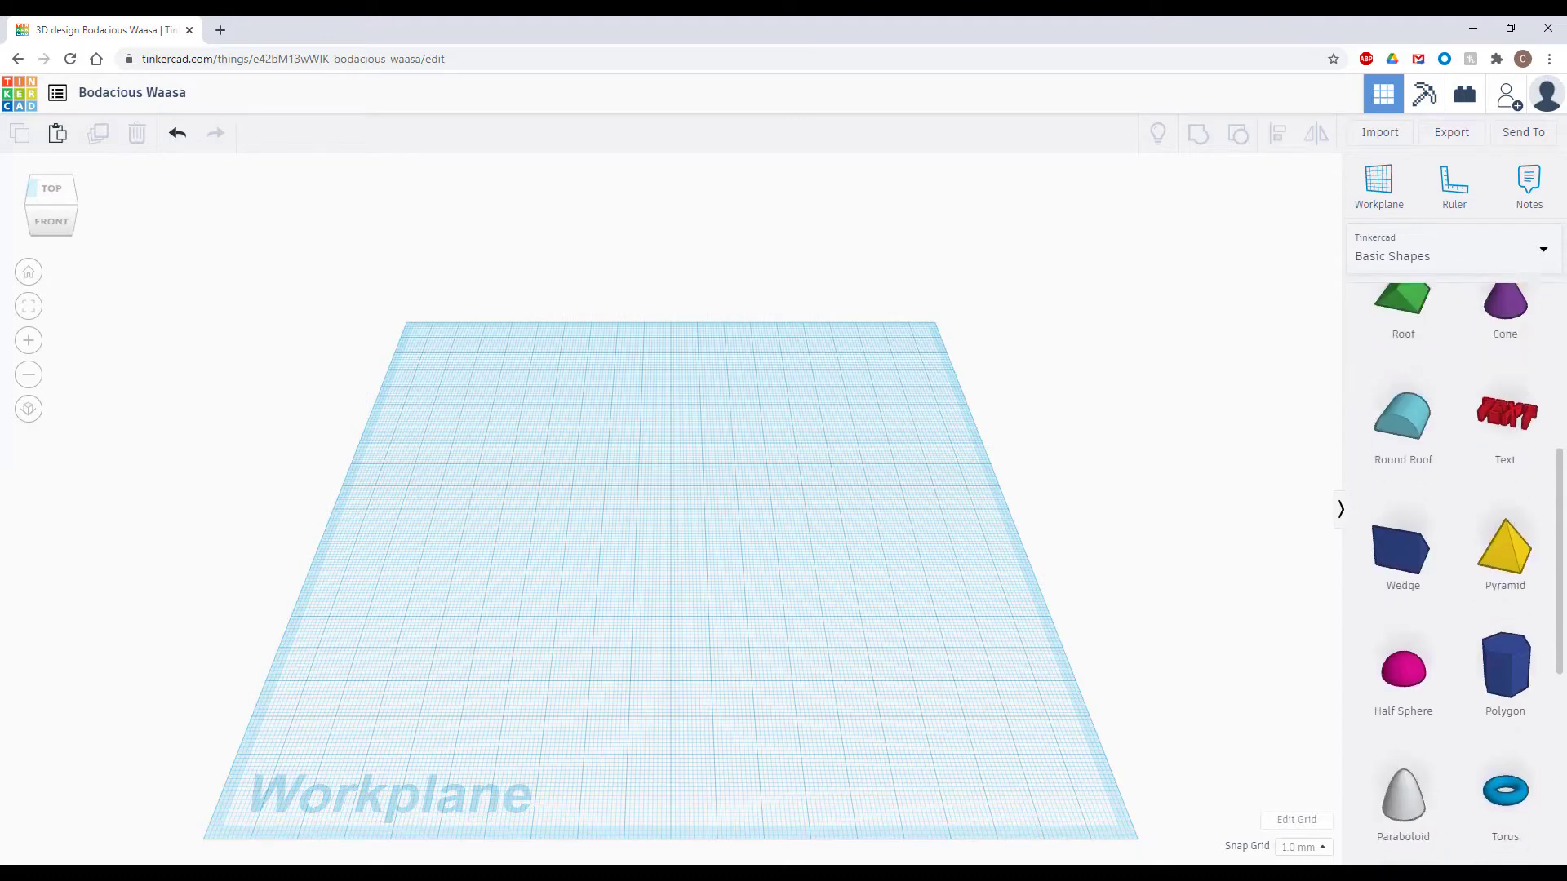
drag(1565, 353, 1565, 307)
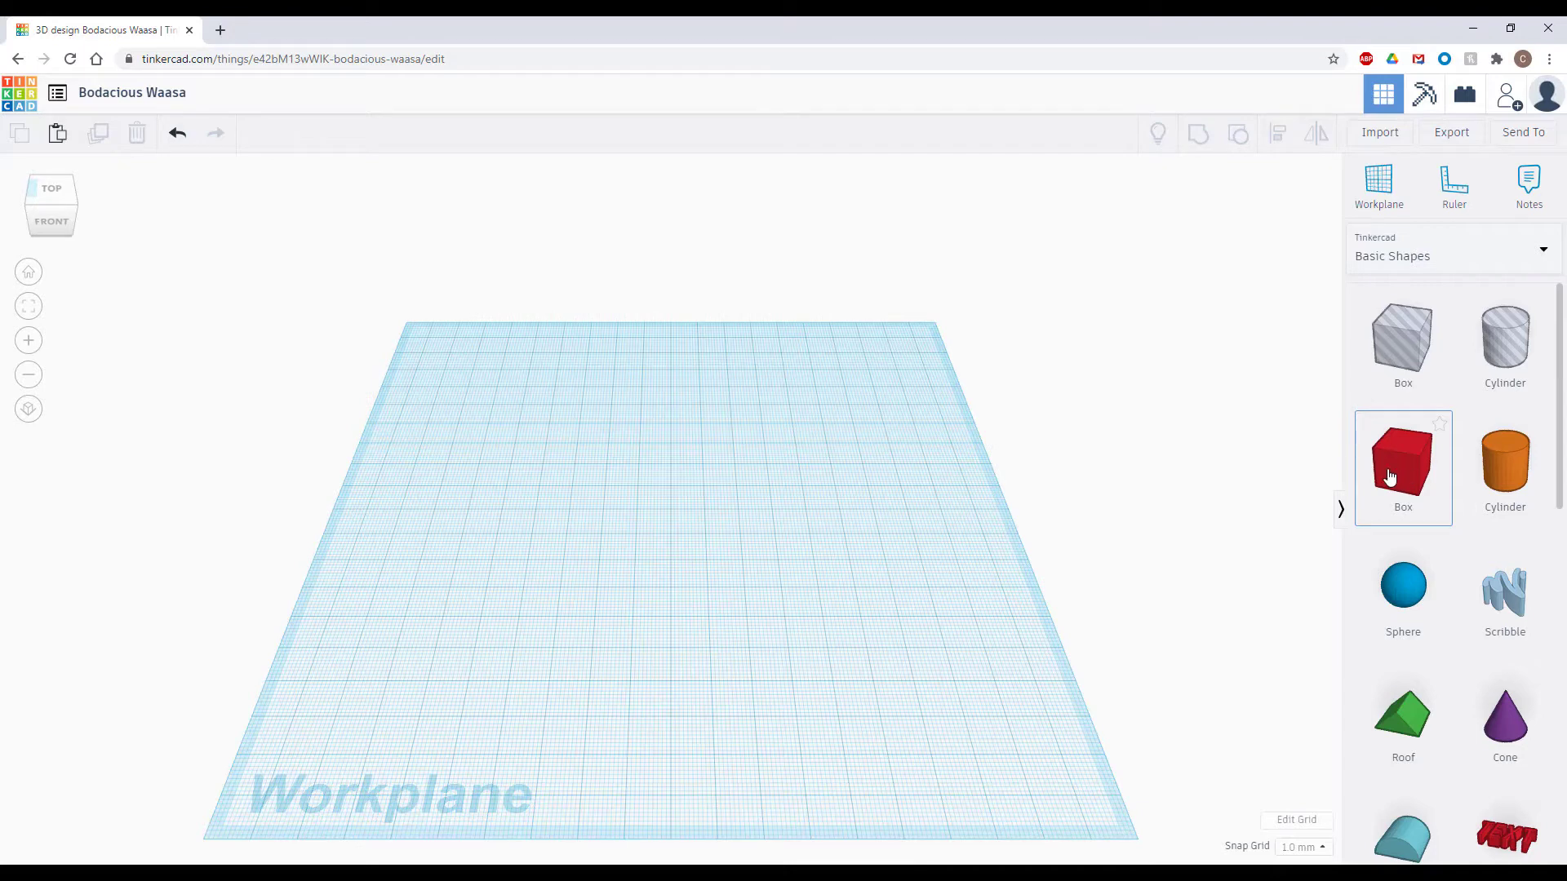
Place a solid red box measuring 20 by 20 by 20 mm near the middle of the workplane
drag(1391, 478, 695, 522)
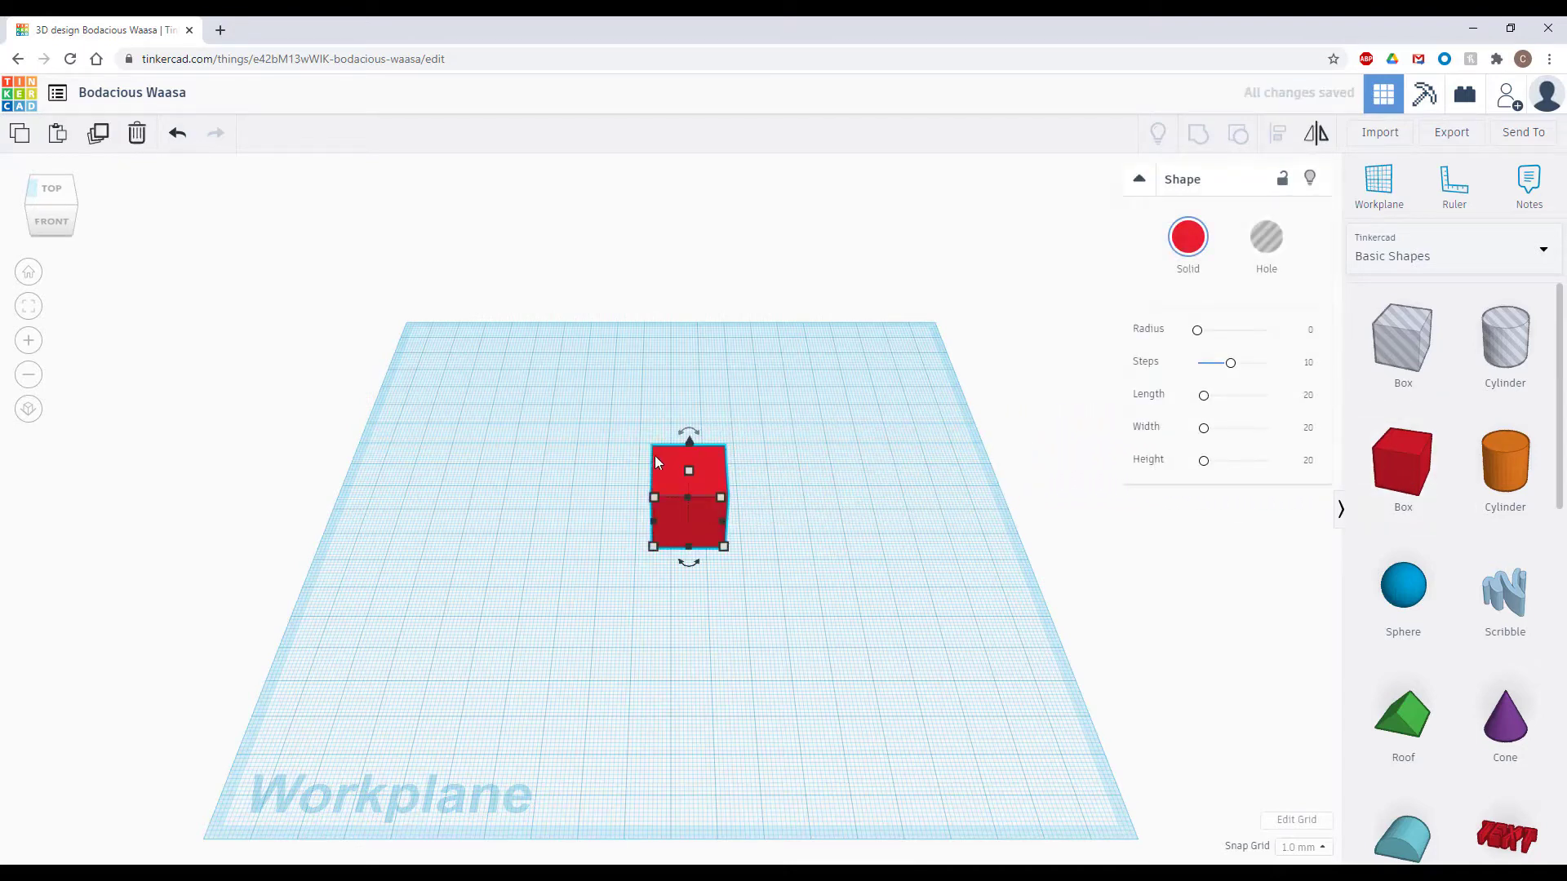
click(63, 212)
mouse_move(62, 207)
mouse_down()
mouse_move(37, 200)
mouse_move(87, 206)
mouse_move(65, 205)
mouse_up()
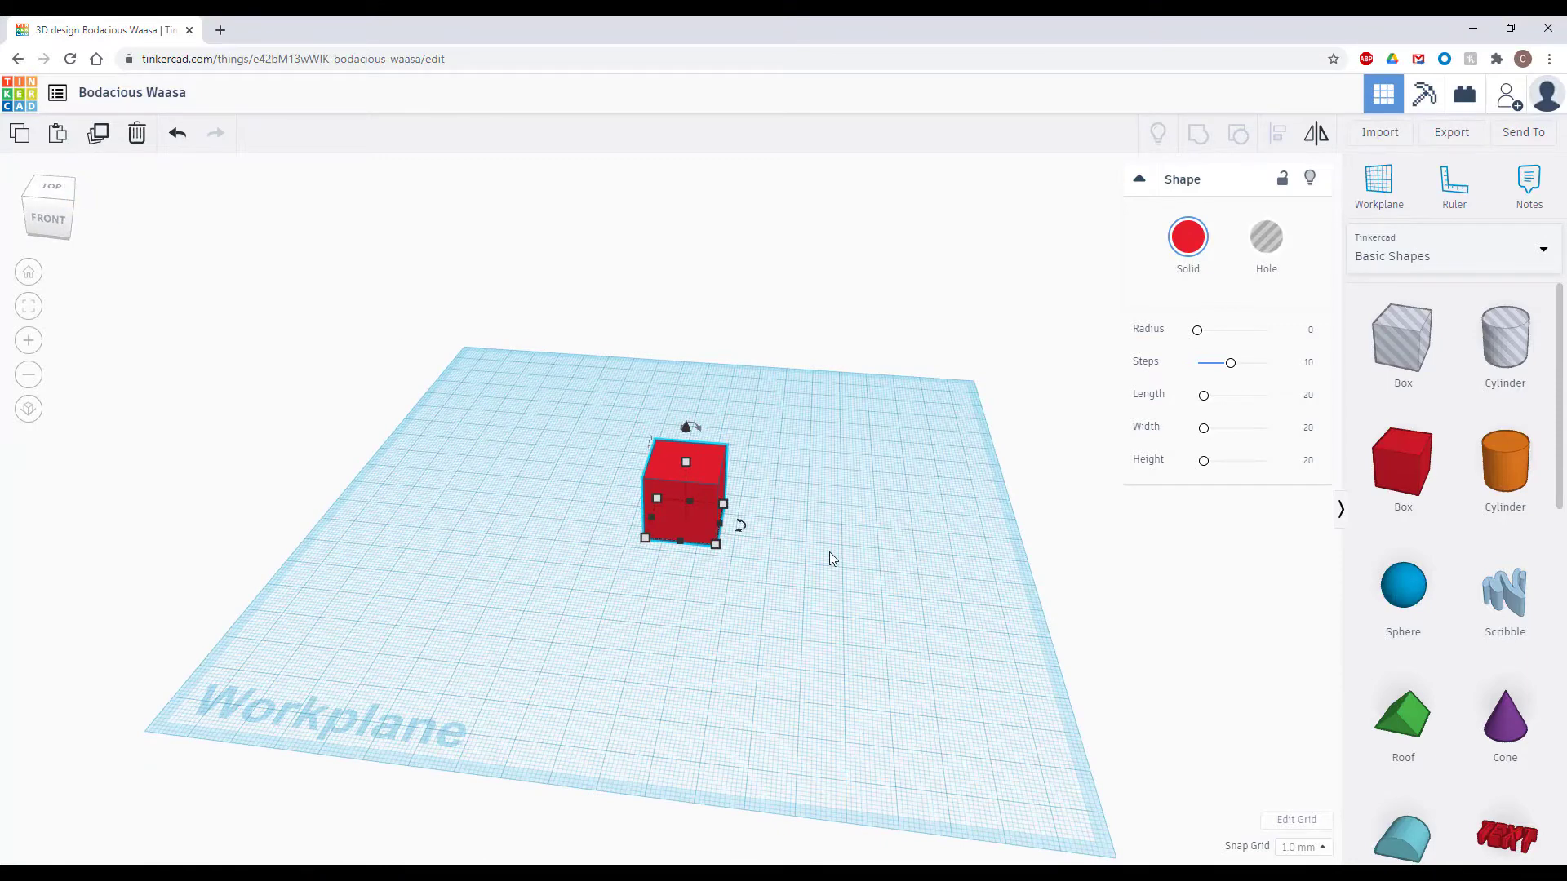
right_drag(831, 550, 769, 546)
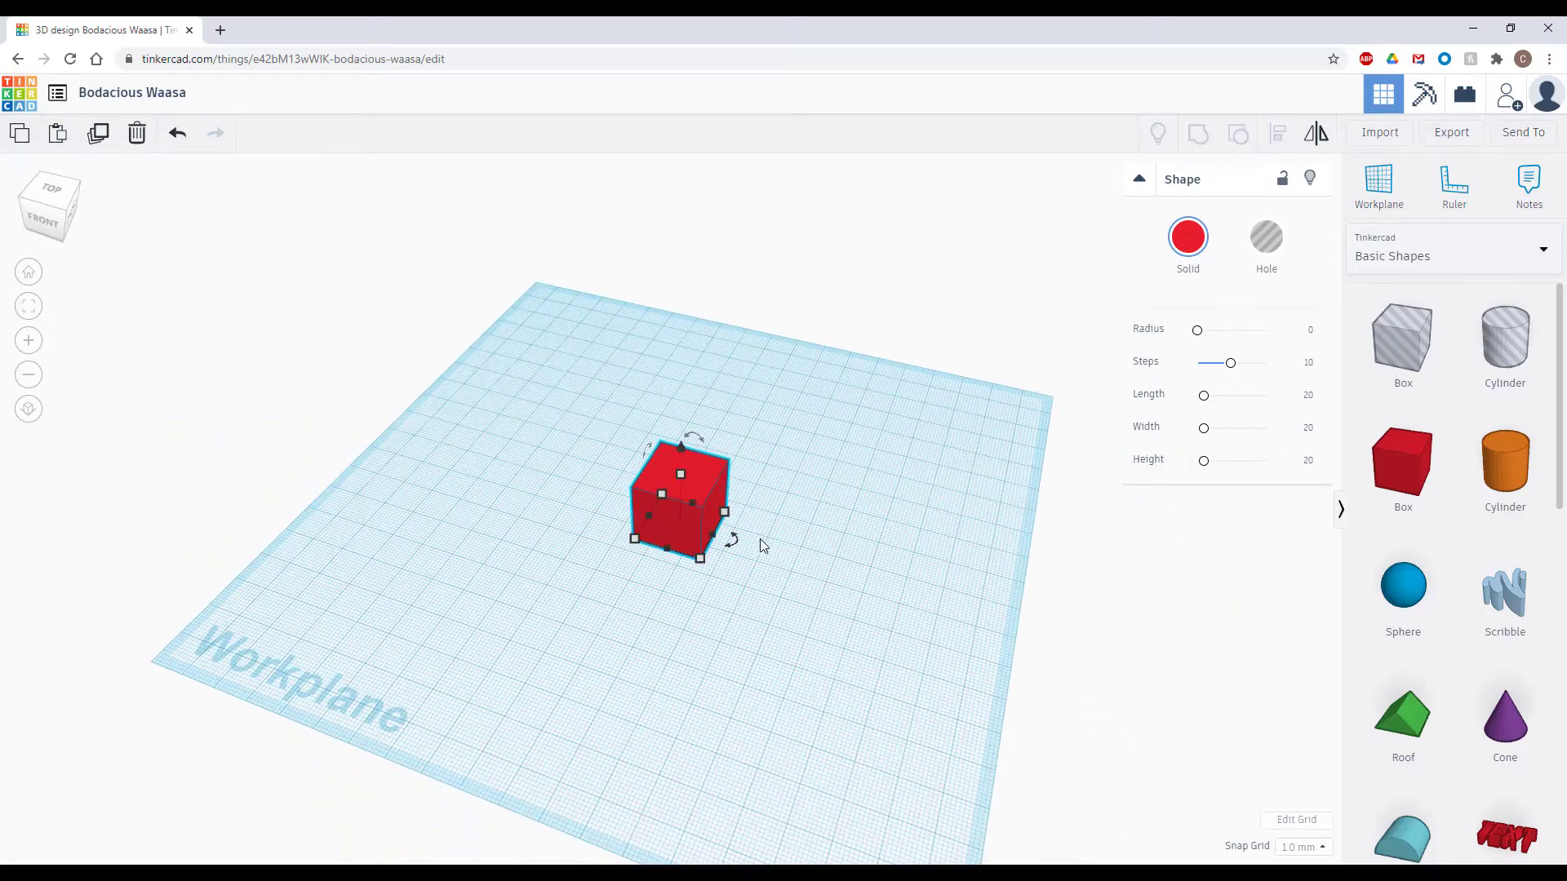
middle_drag(746, 527, 820, 552)
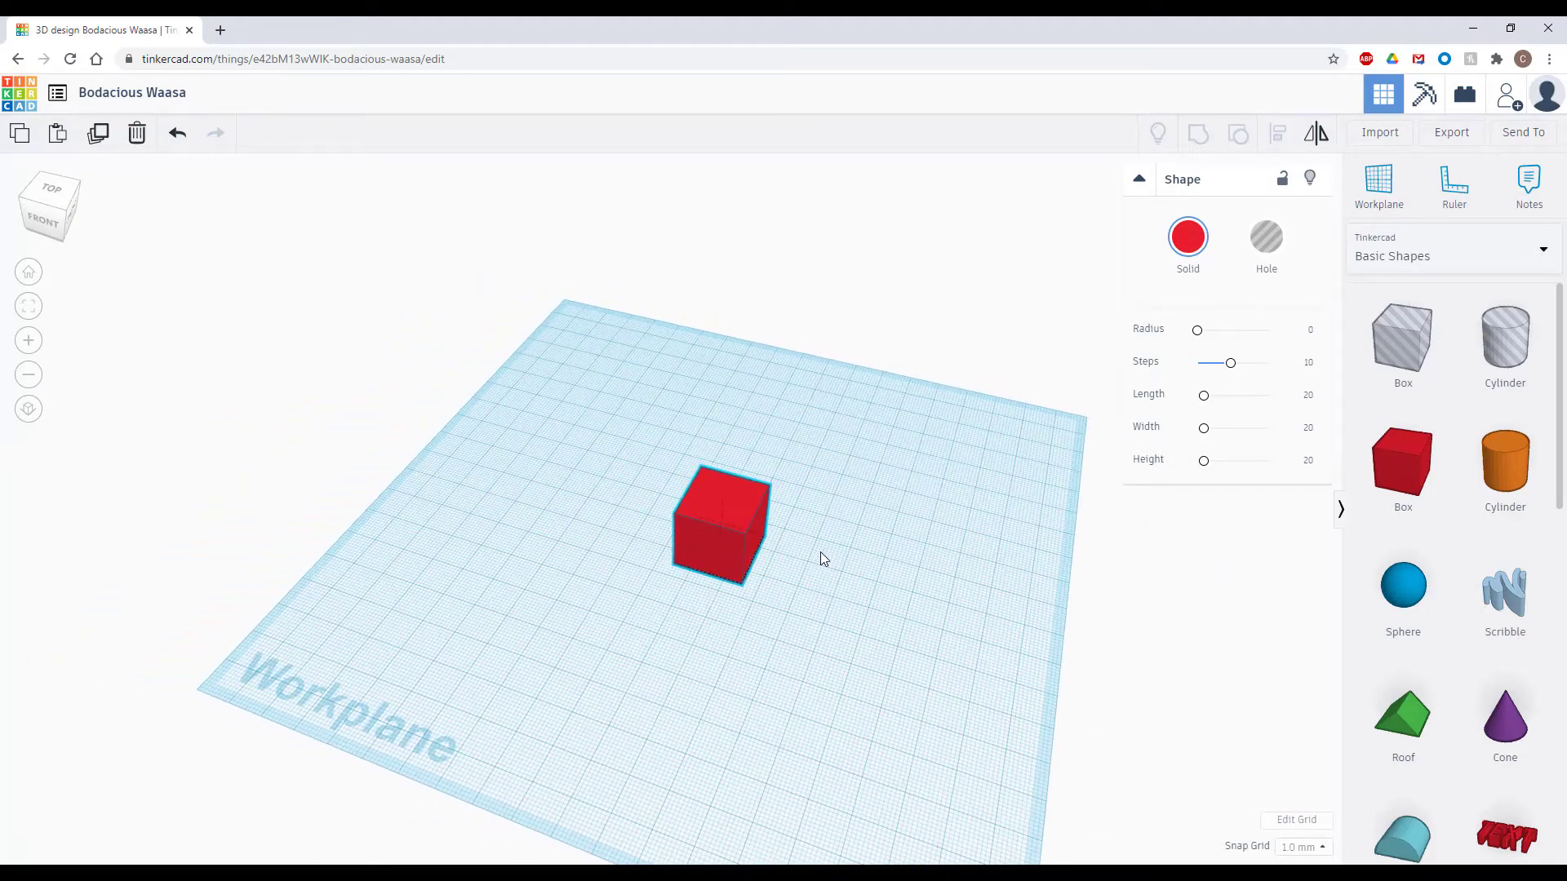
scroll(808, 622, up, 5)
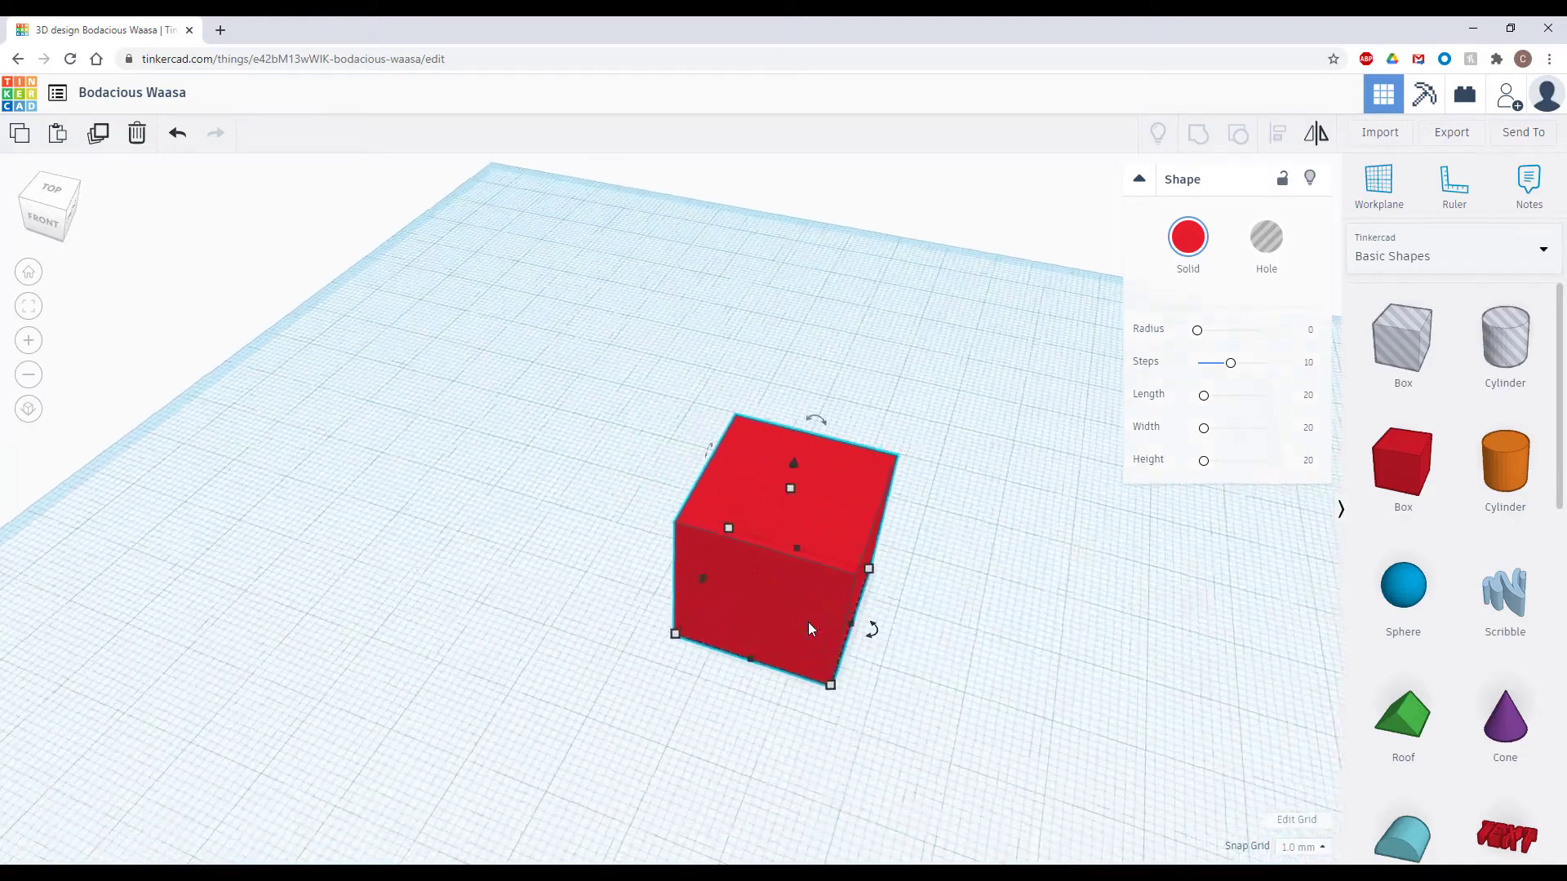
scroll(808, 622, down, 5)
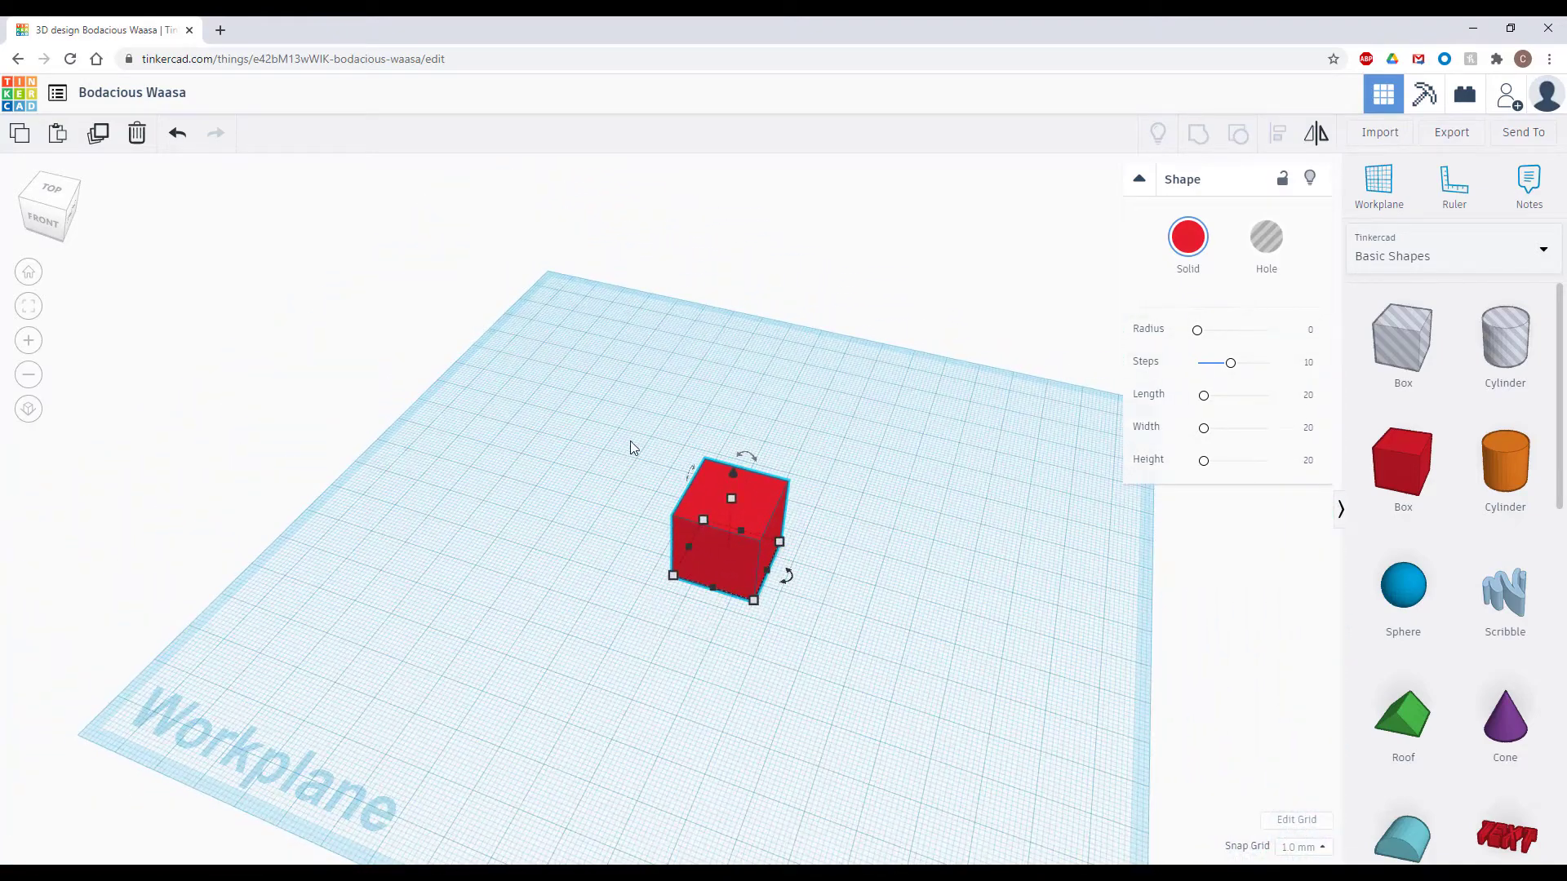
Select the red box and stretch its base from one corner to about 28 by 16 mm
drag(615, 408, 869, 658)
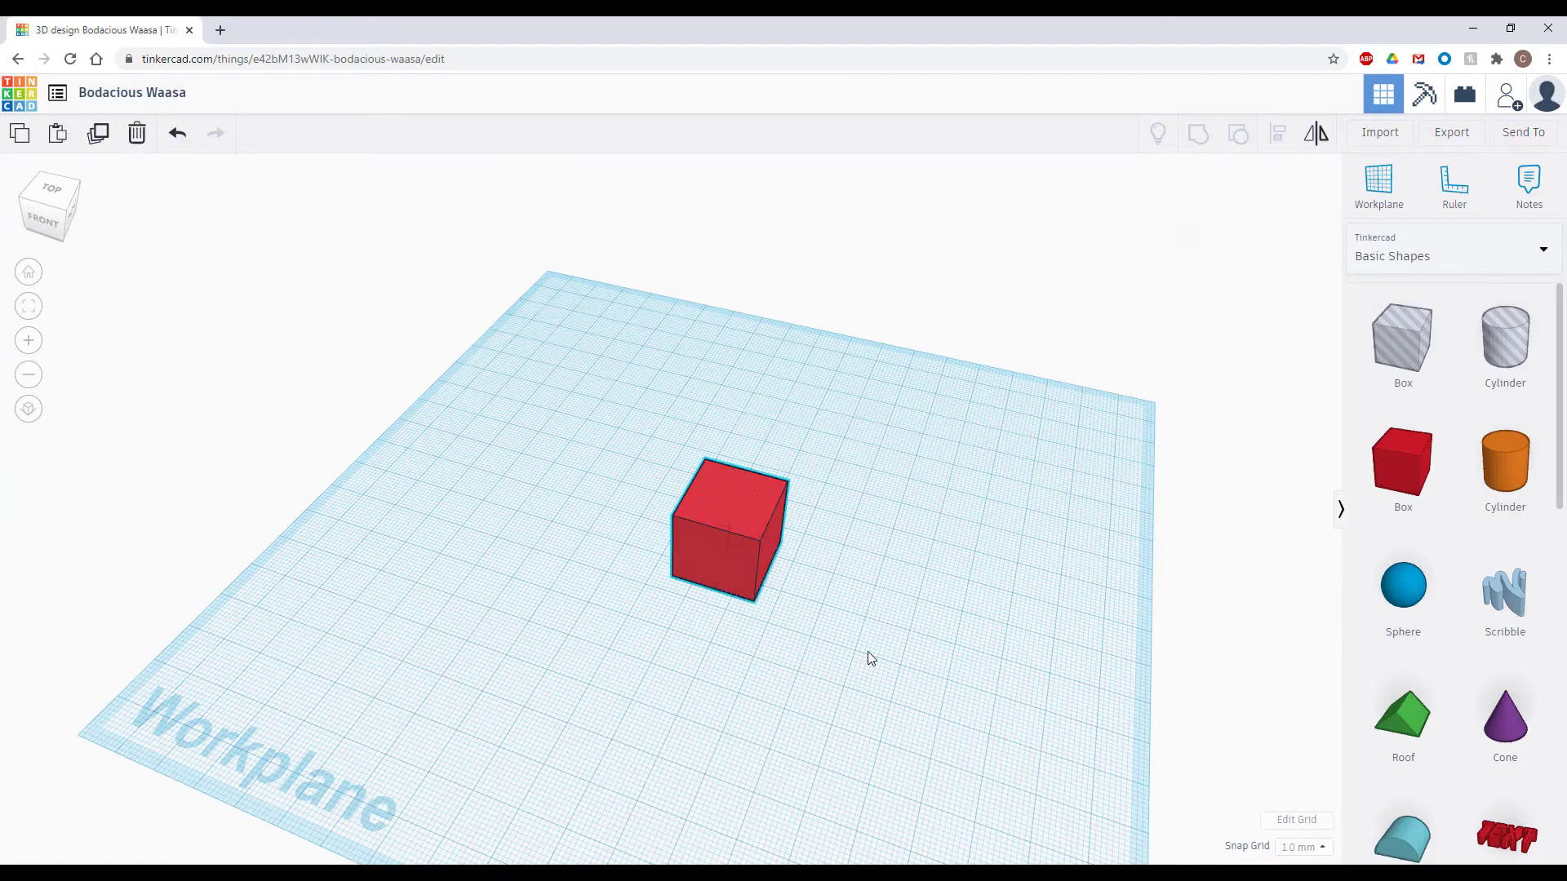
click(865, 628)
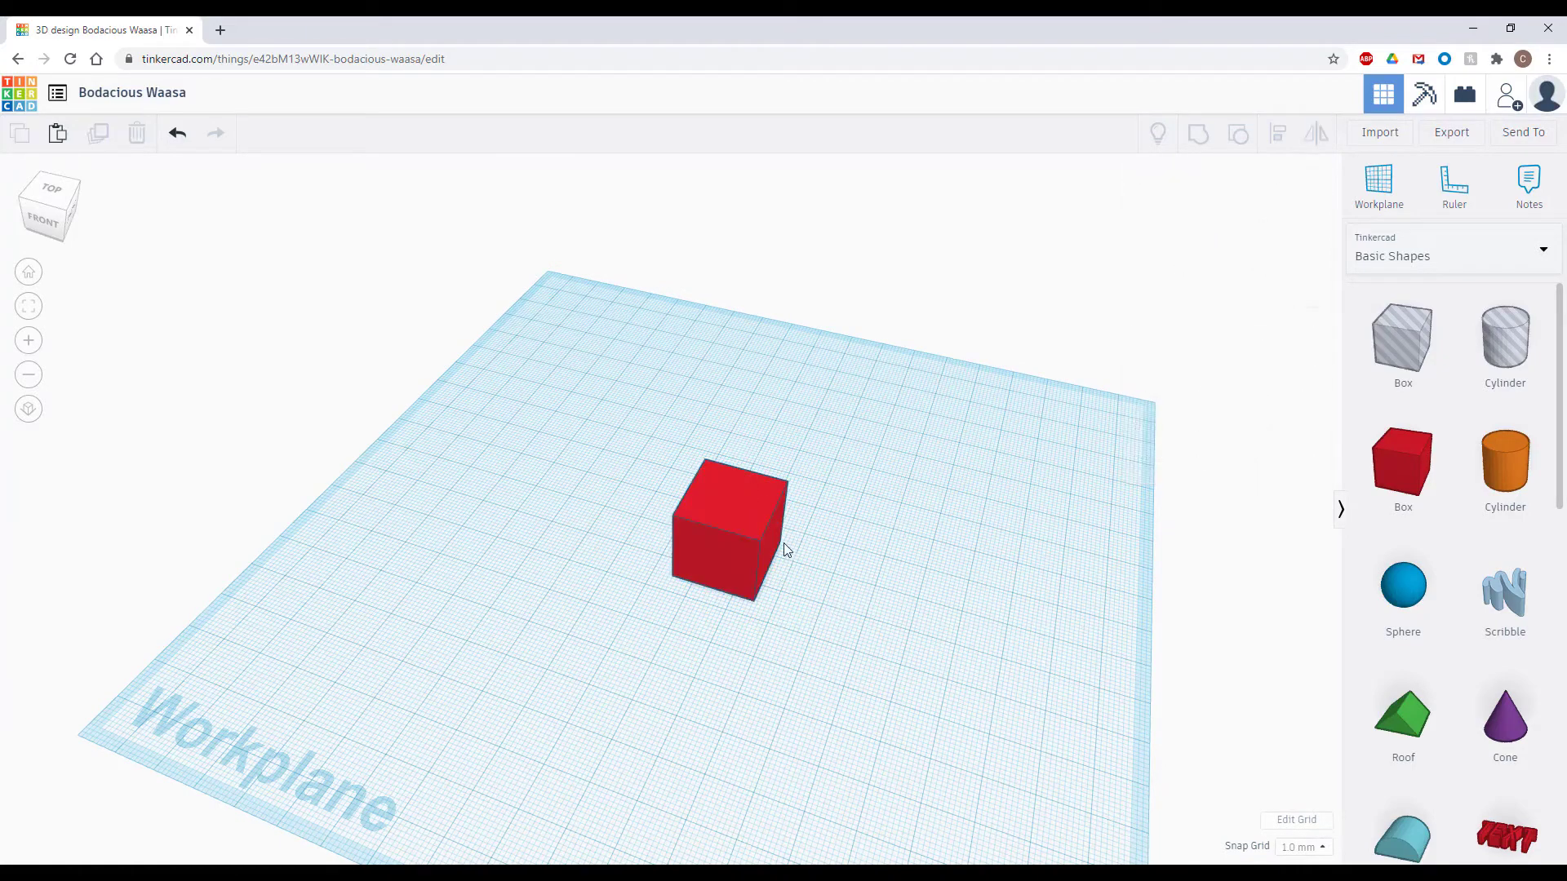
click(760, 529)
scroll(770, 653, up, 4)
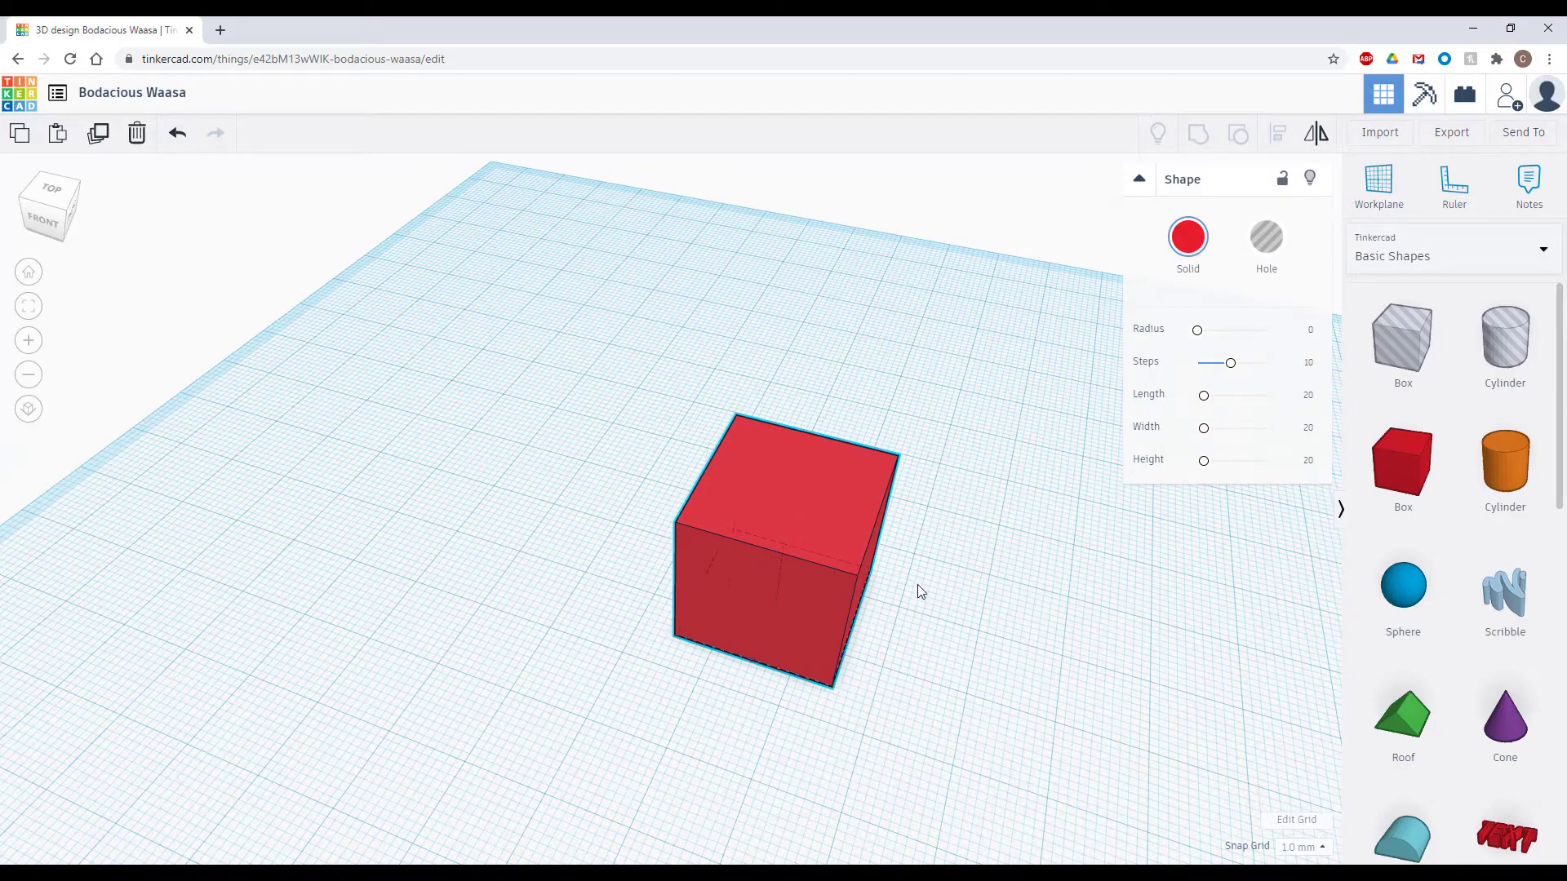
right_drag(917, 585, 928, 619)
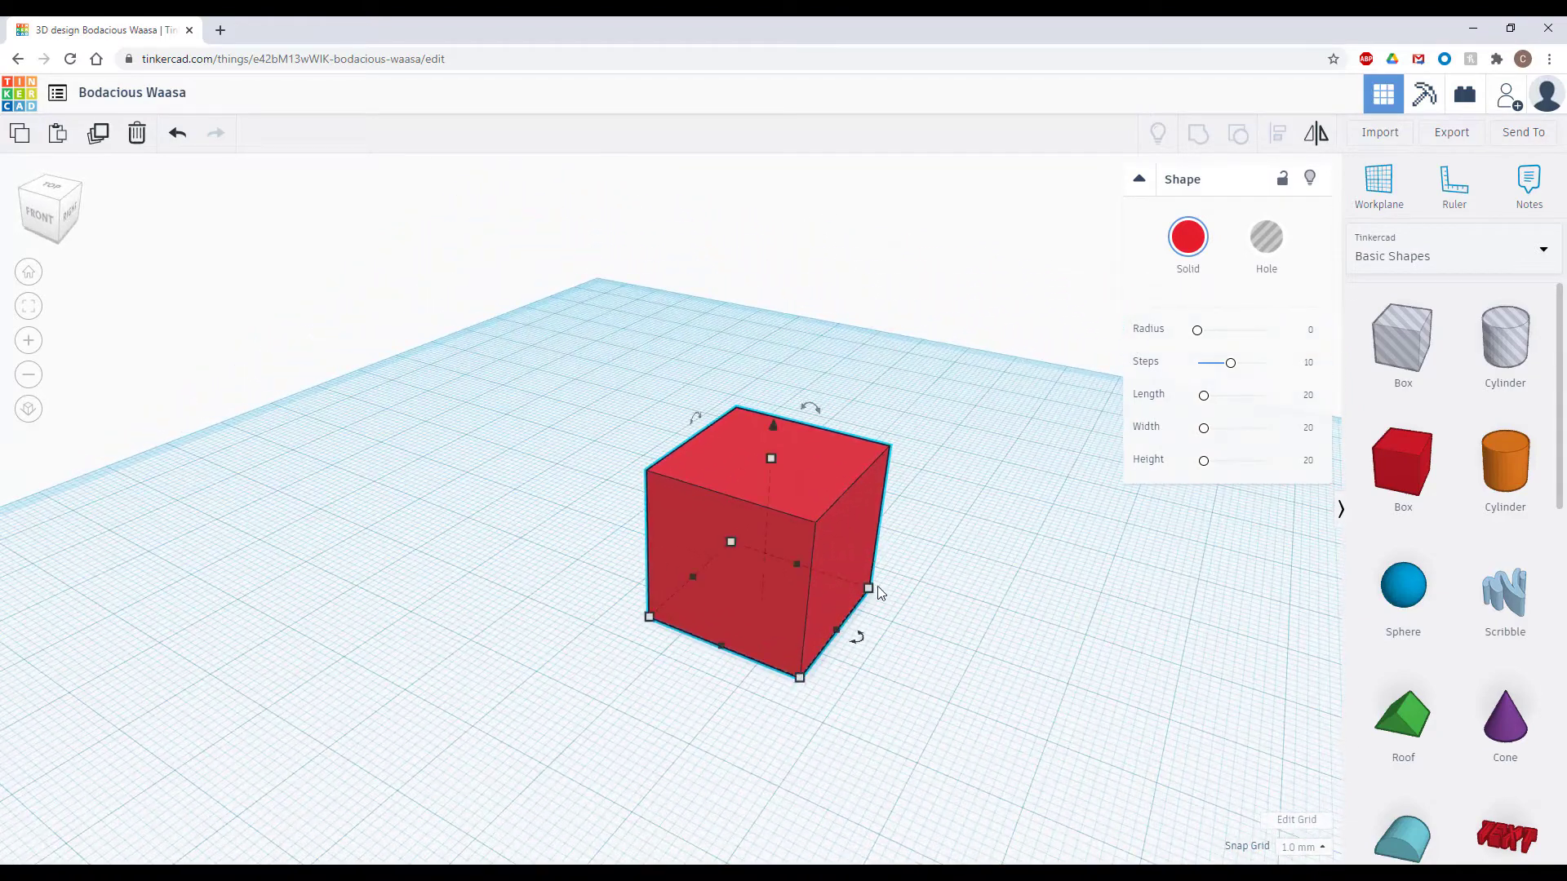
mouse_move(869, 589)
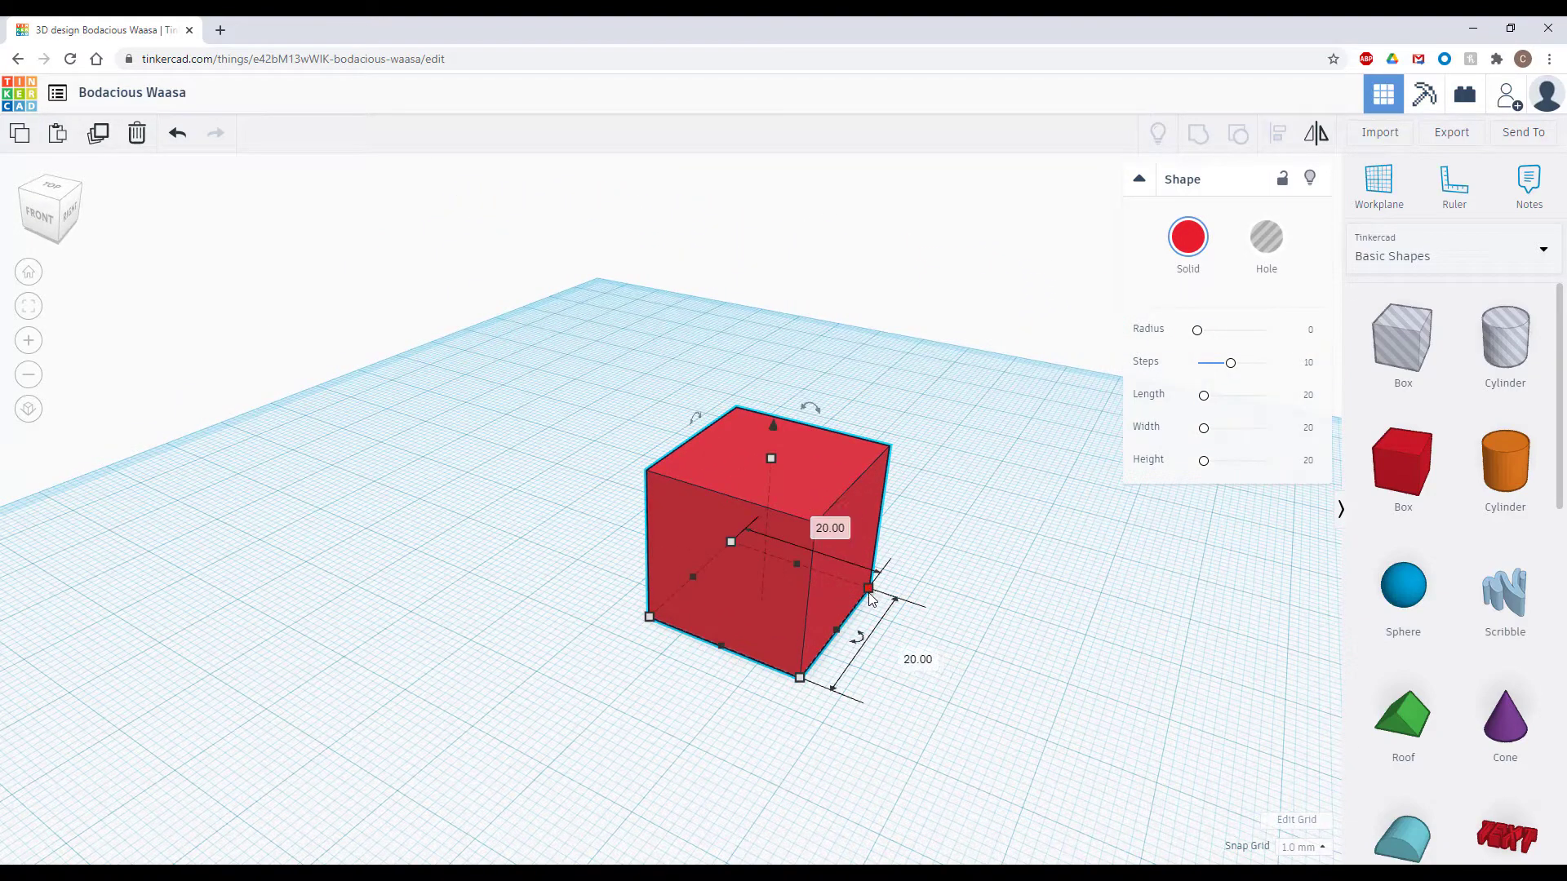
drag(870, 589, 920, 631)
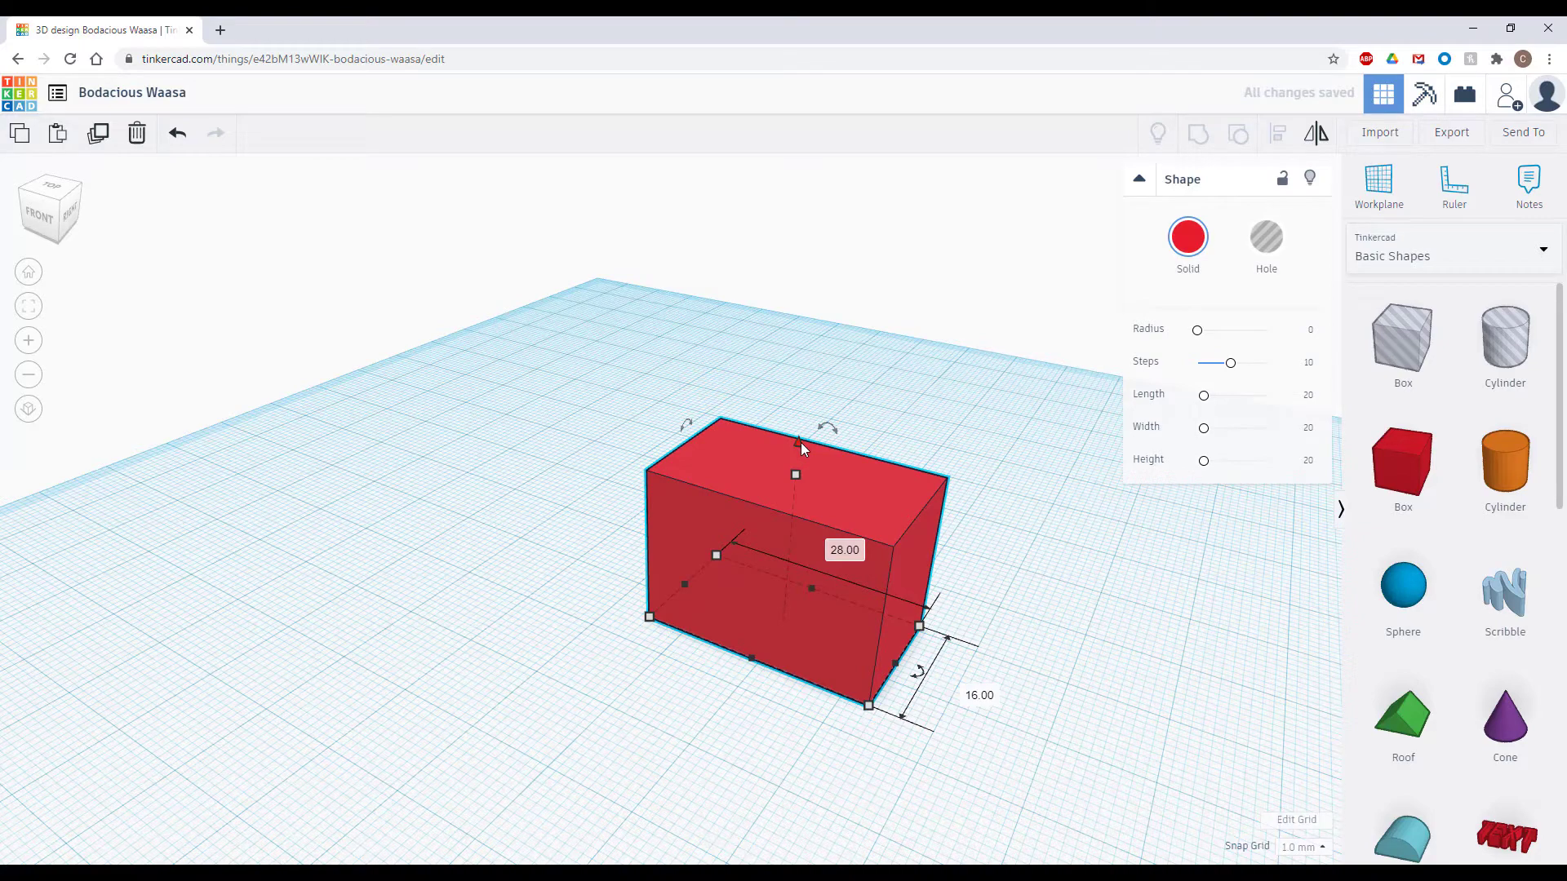
Try lifting the red box off the workplane and tilting it
mouse_move(801, 443)
mouse_down()
mouse_move(811, 297)
mouse_move(822, 444)
mouse_up()
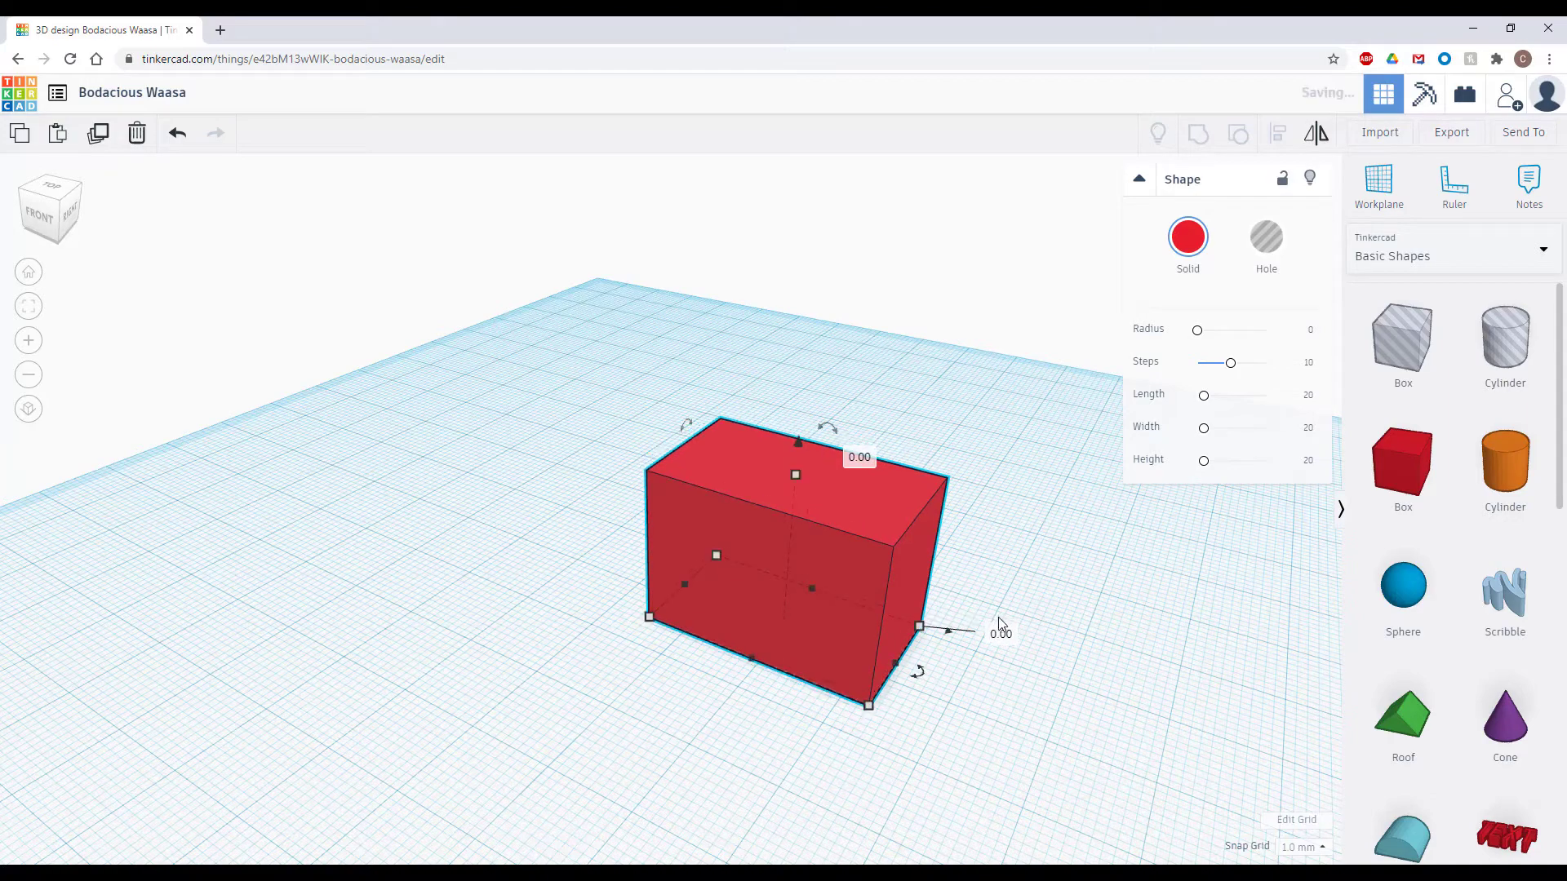
mouse_move(825, 432)
mouse_move(825, 429)
mouse_down()
mouse_move(702, 424)
mouse_move(814, 424)
mouse_up()
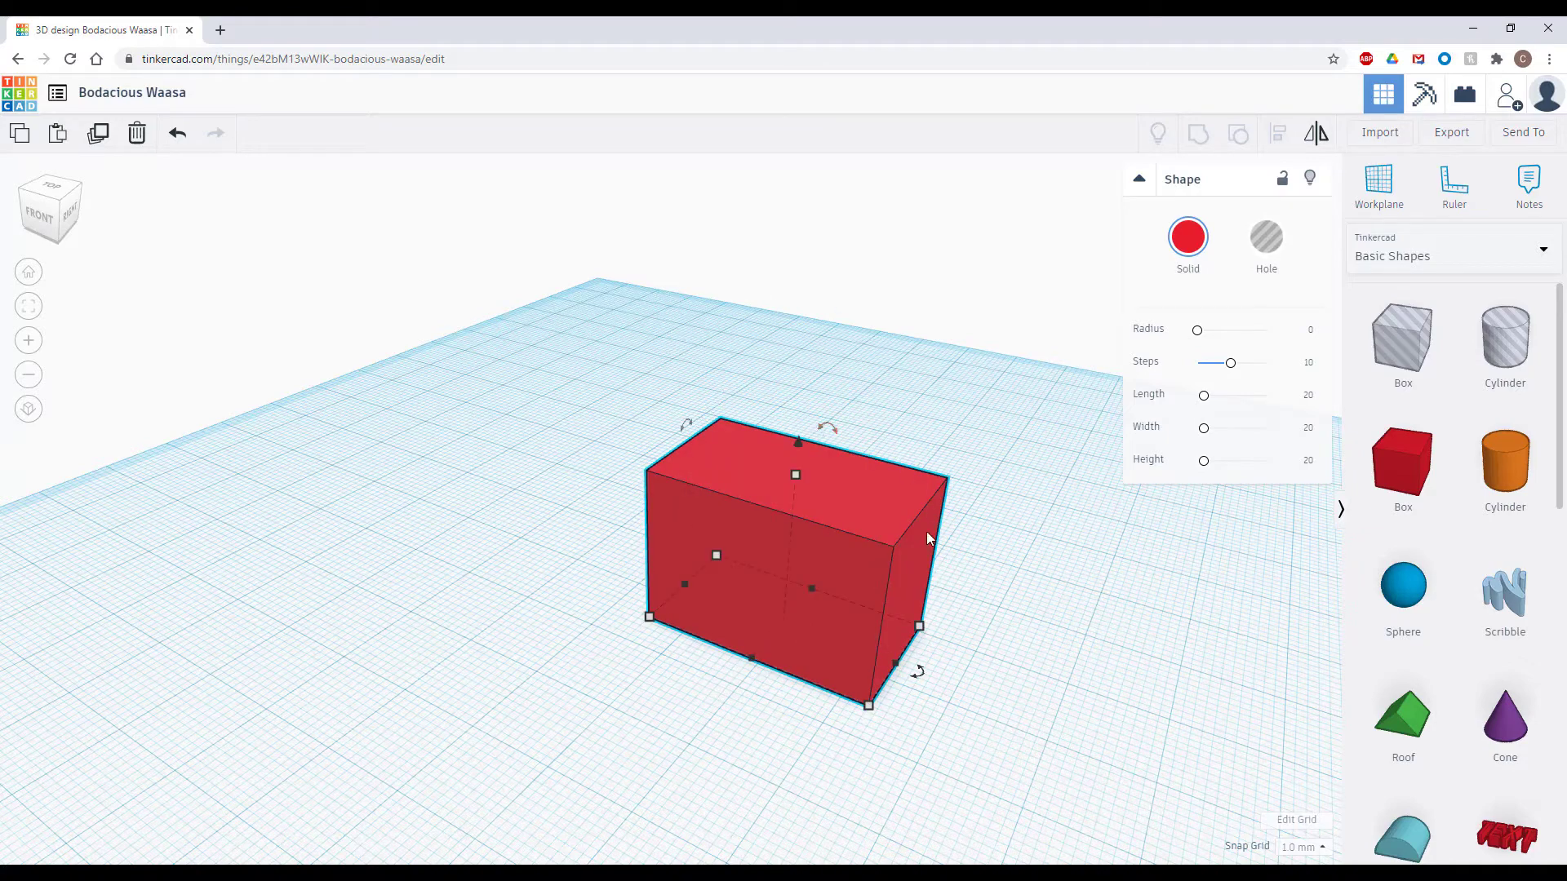
Stretch the red box freehand from its sides and corner to a base of about 57 by 17 mm
mouse_move(898, 666)
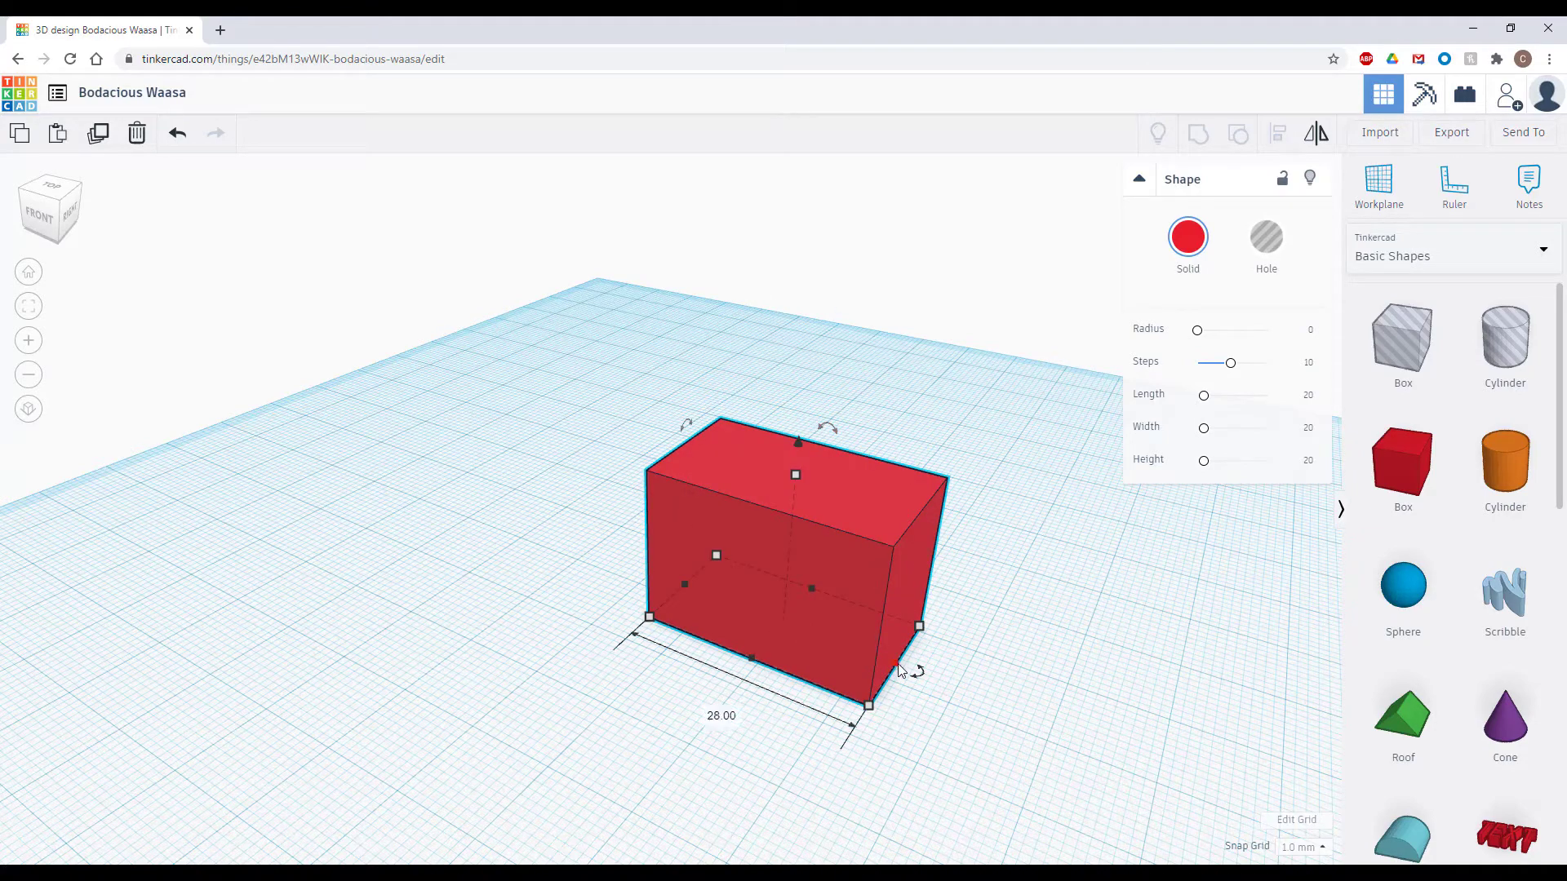
drag(898, 664, 996, 690)
mouse_move(782, 680)
mouse_down()
mouse_move(819, 663)
mouse_move(792, 686)
mouse_move(818, 633)
mouse_move(725, 774)
mouse_move(824, 624)
mouse_move(786, 667)
mouse_up()
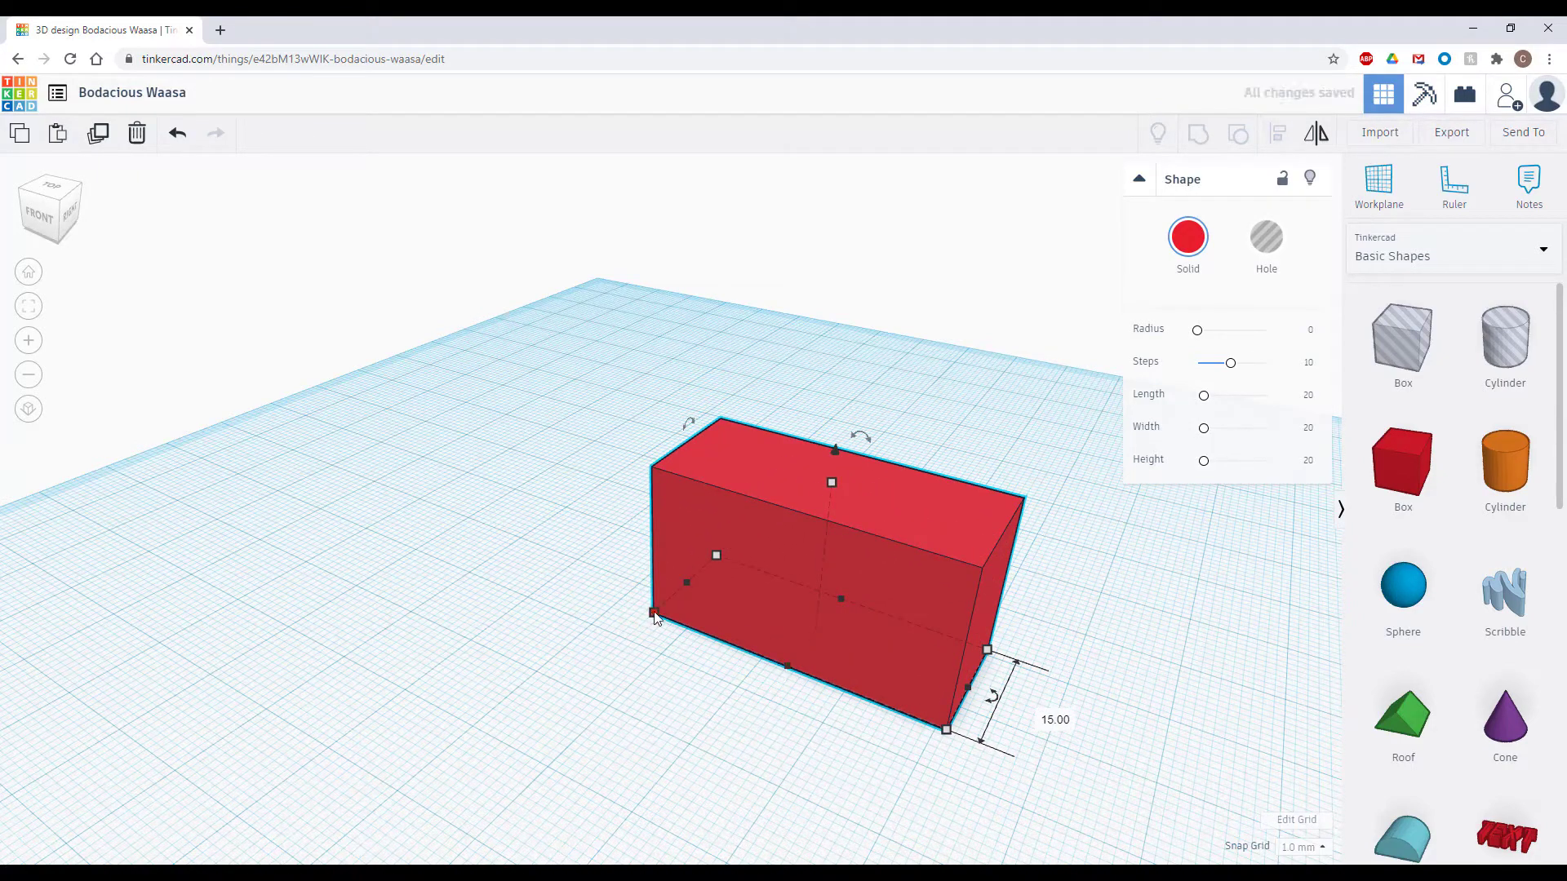
drag(655, 618, 513, 567)
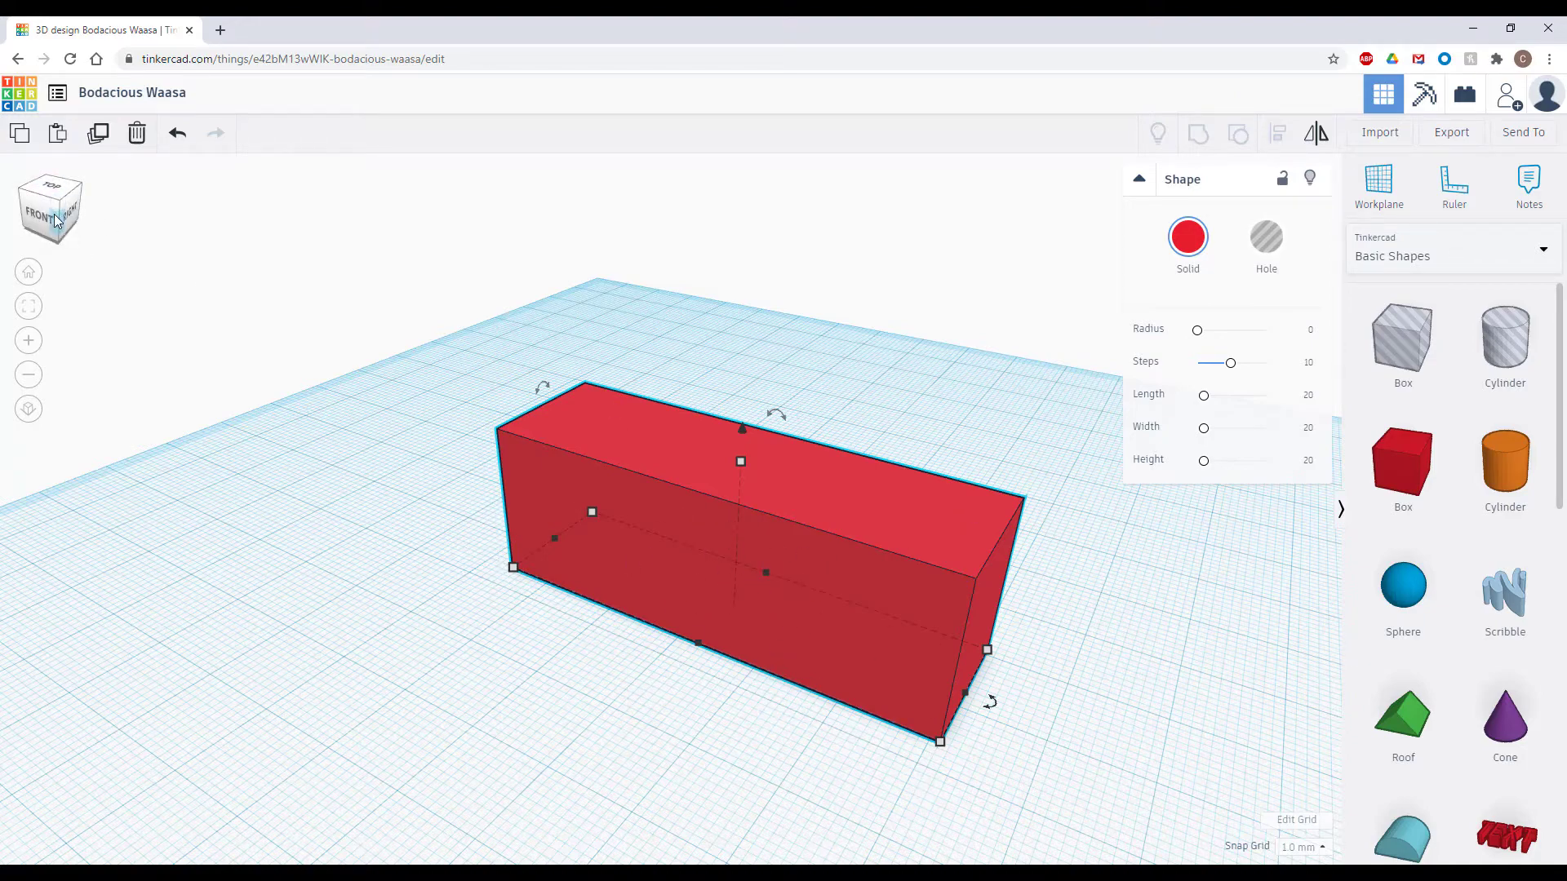
Set the red box's front-to-back depth to 100 mm
click(34, 273)
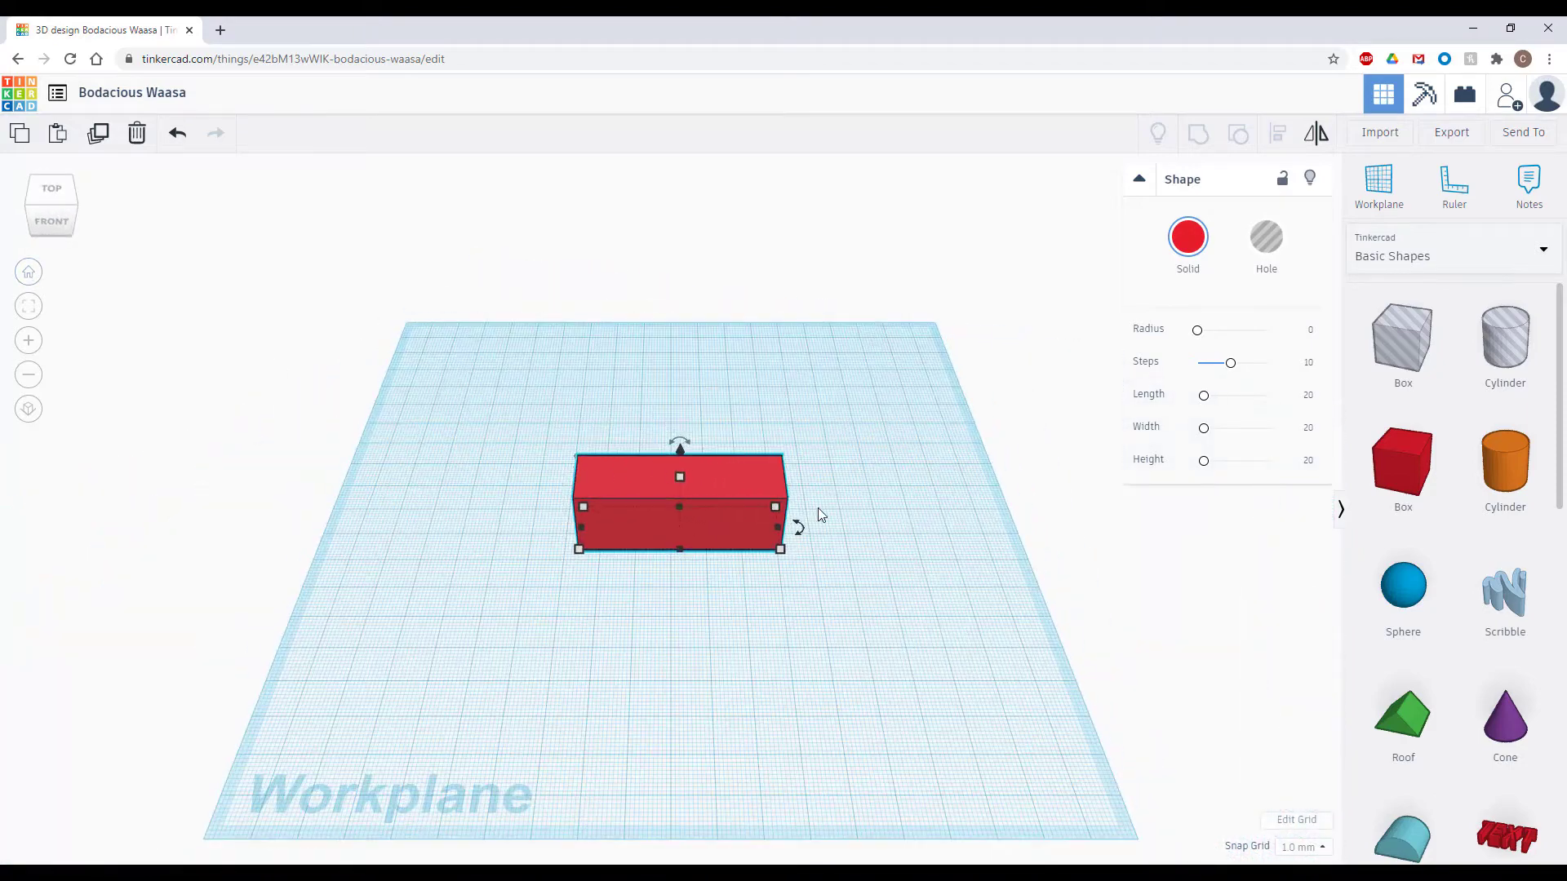
scroll(819, 513, up, 3)
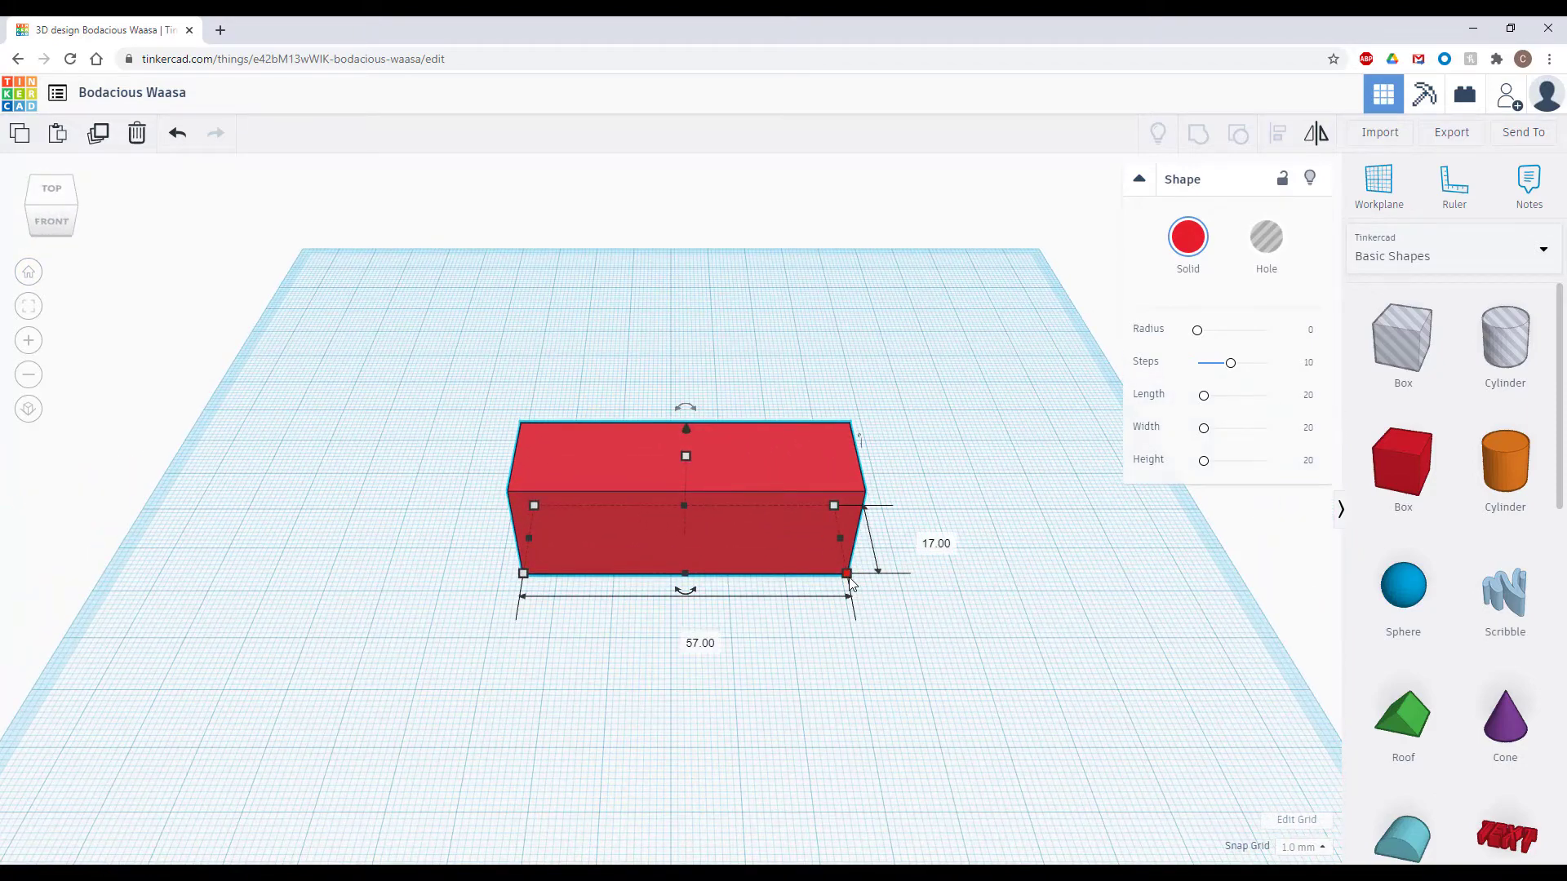
click(923, 542)
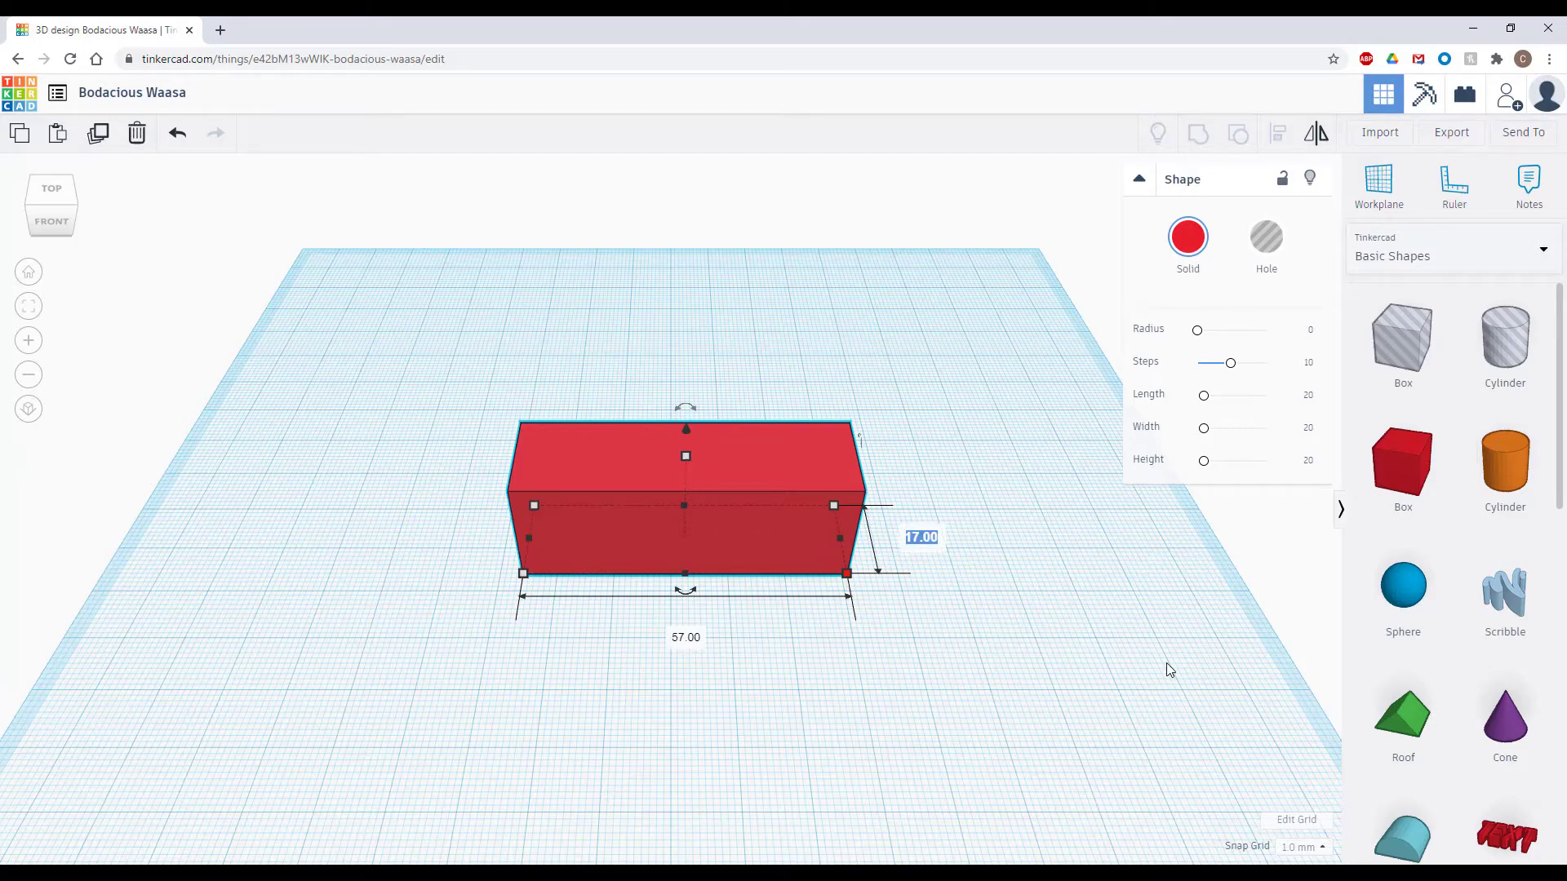
text(100)
key(Return)
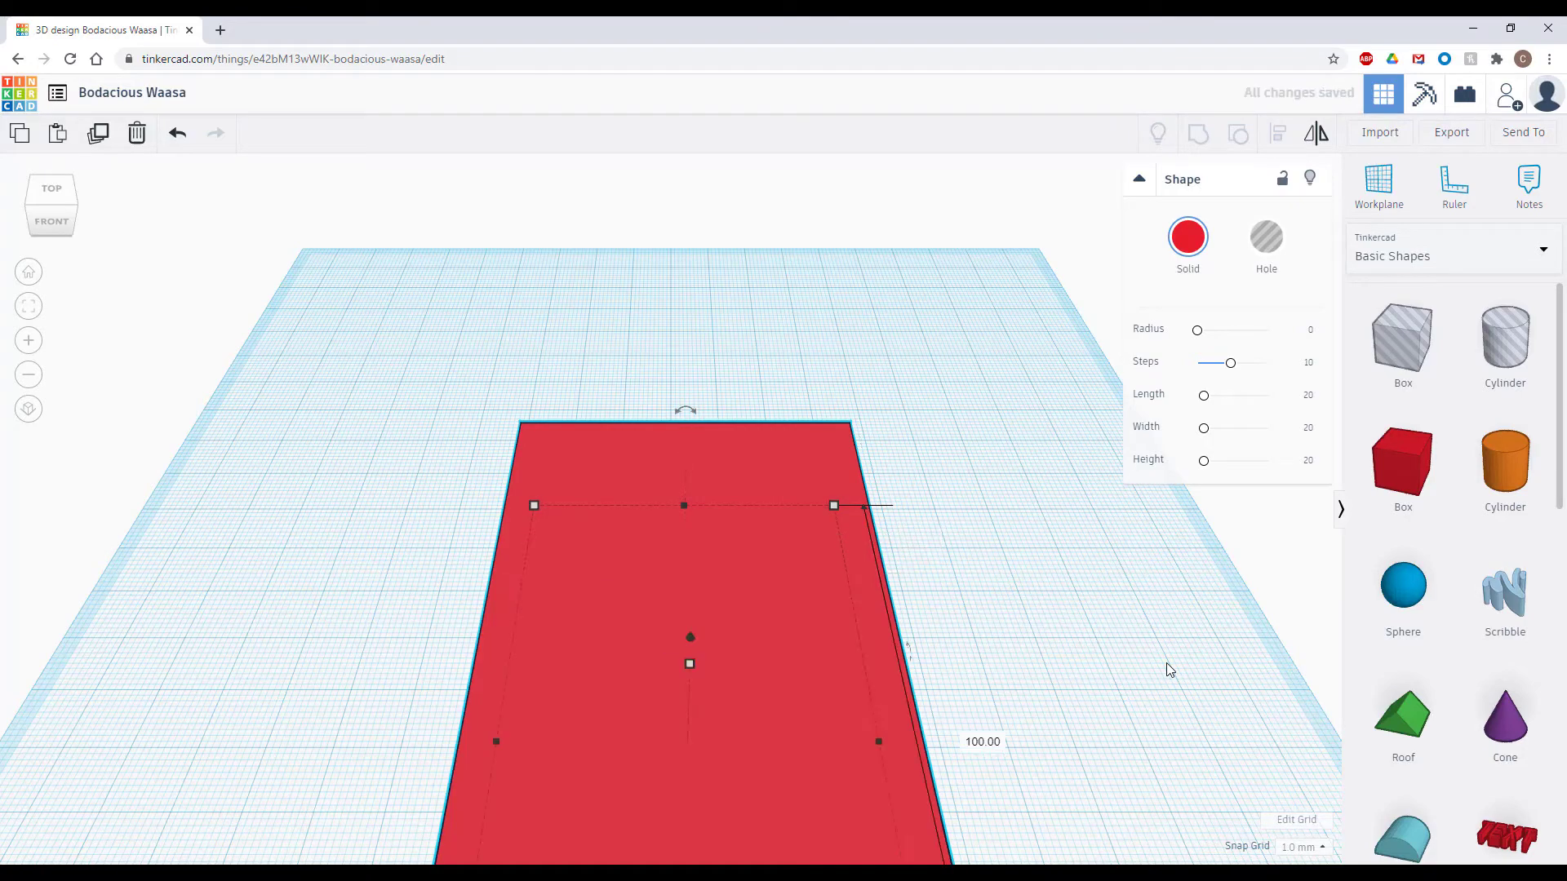
Set the red box's front-to-back depth to 13 mm and its side-to-side length to 100 mm
scroll(1110, 567, down, 1)
scroll(912, 427, down, 5)
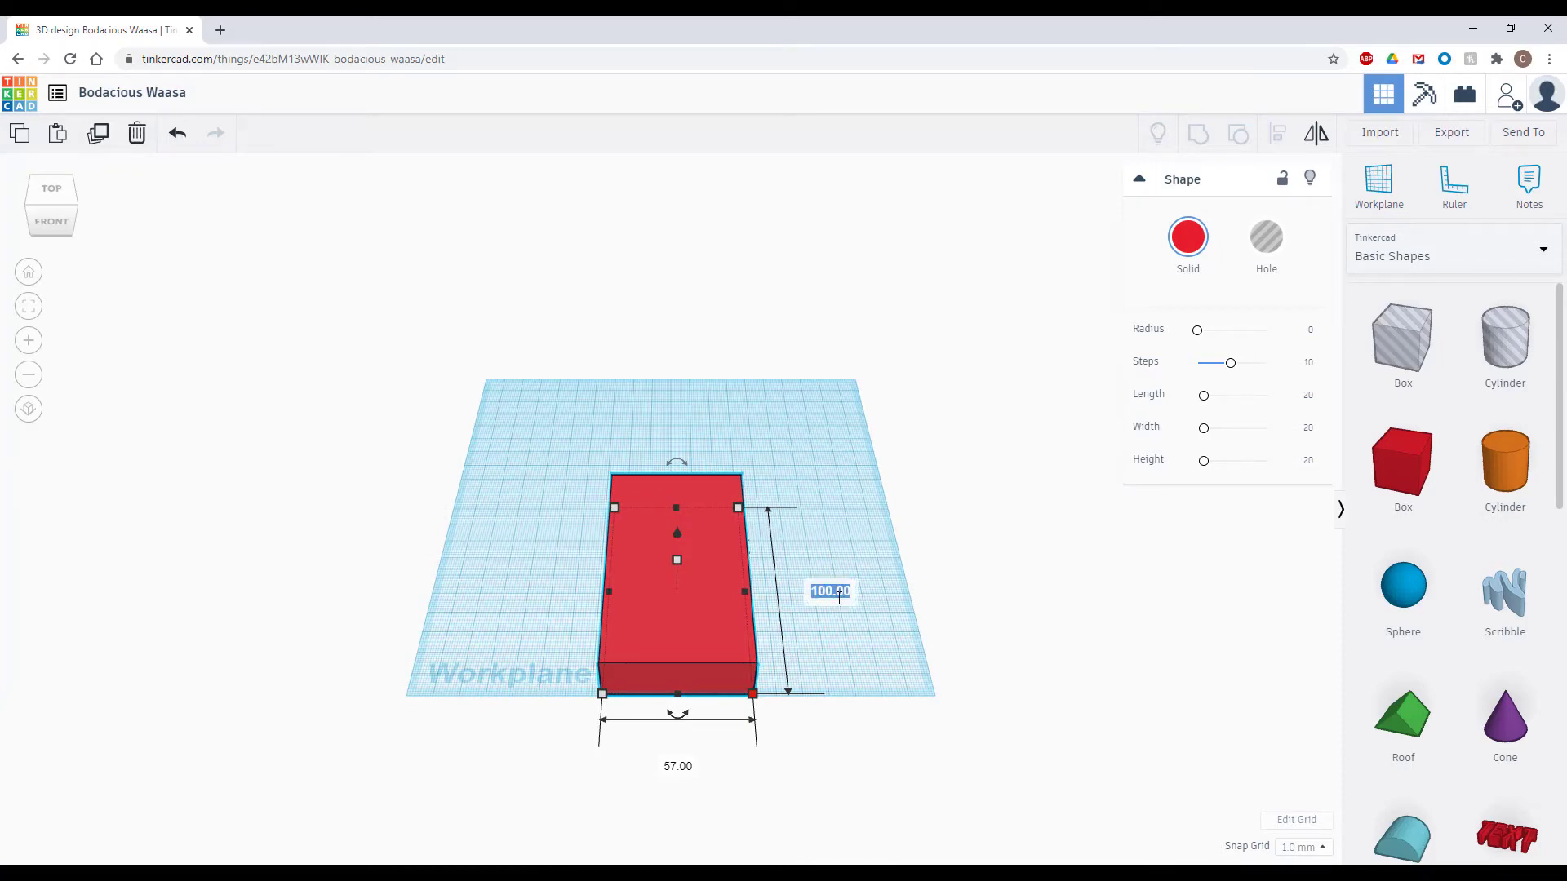
text(13)
key(Tab)
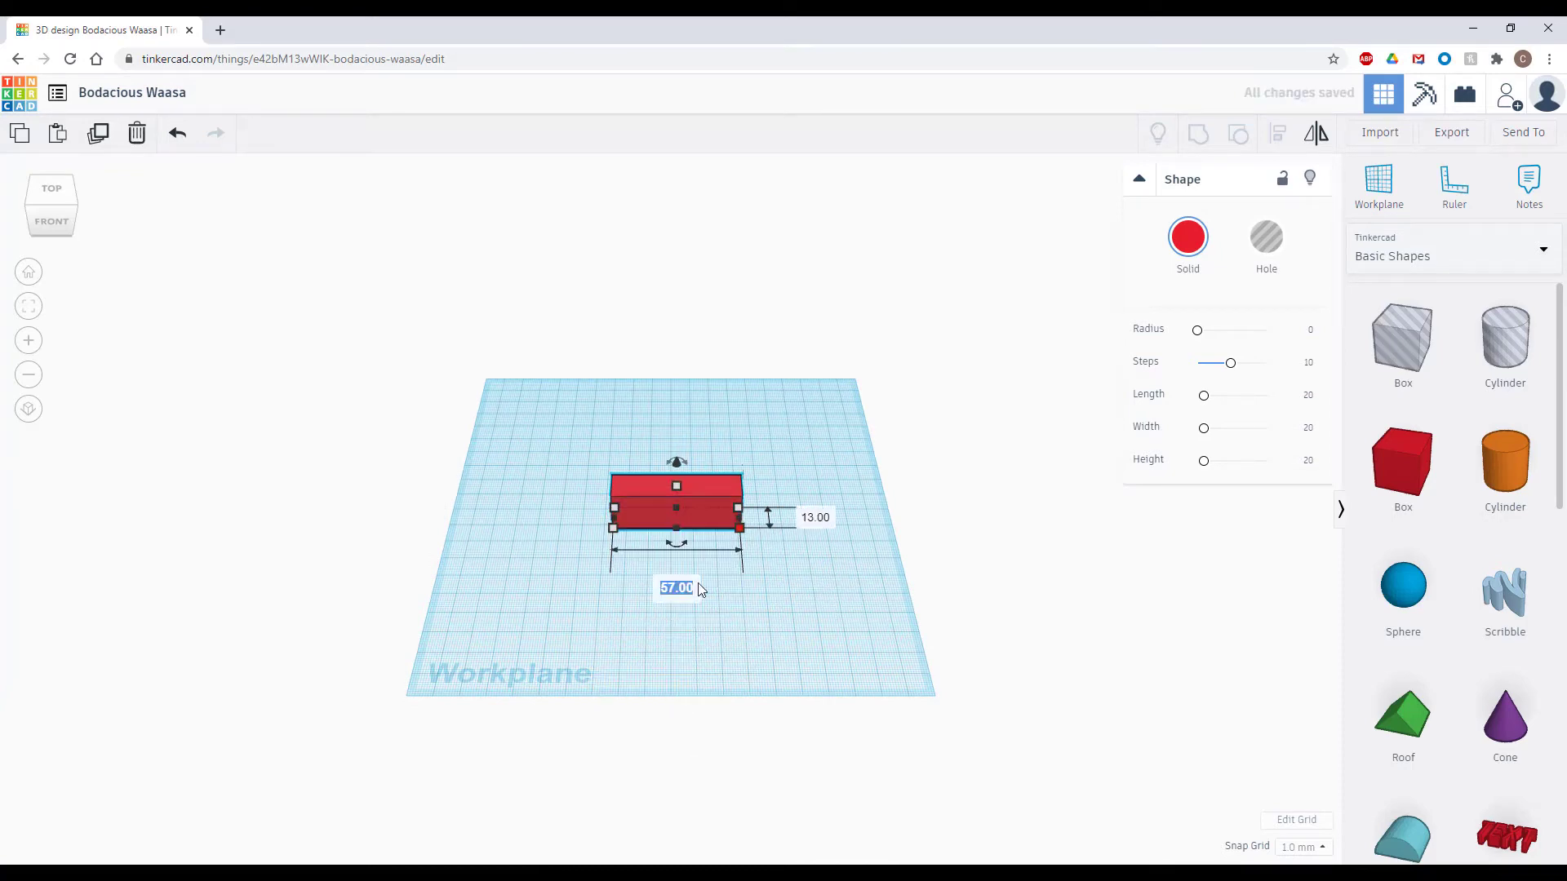
text(100)
key(Return)
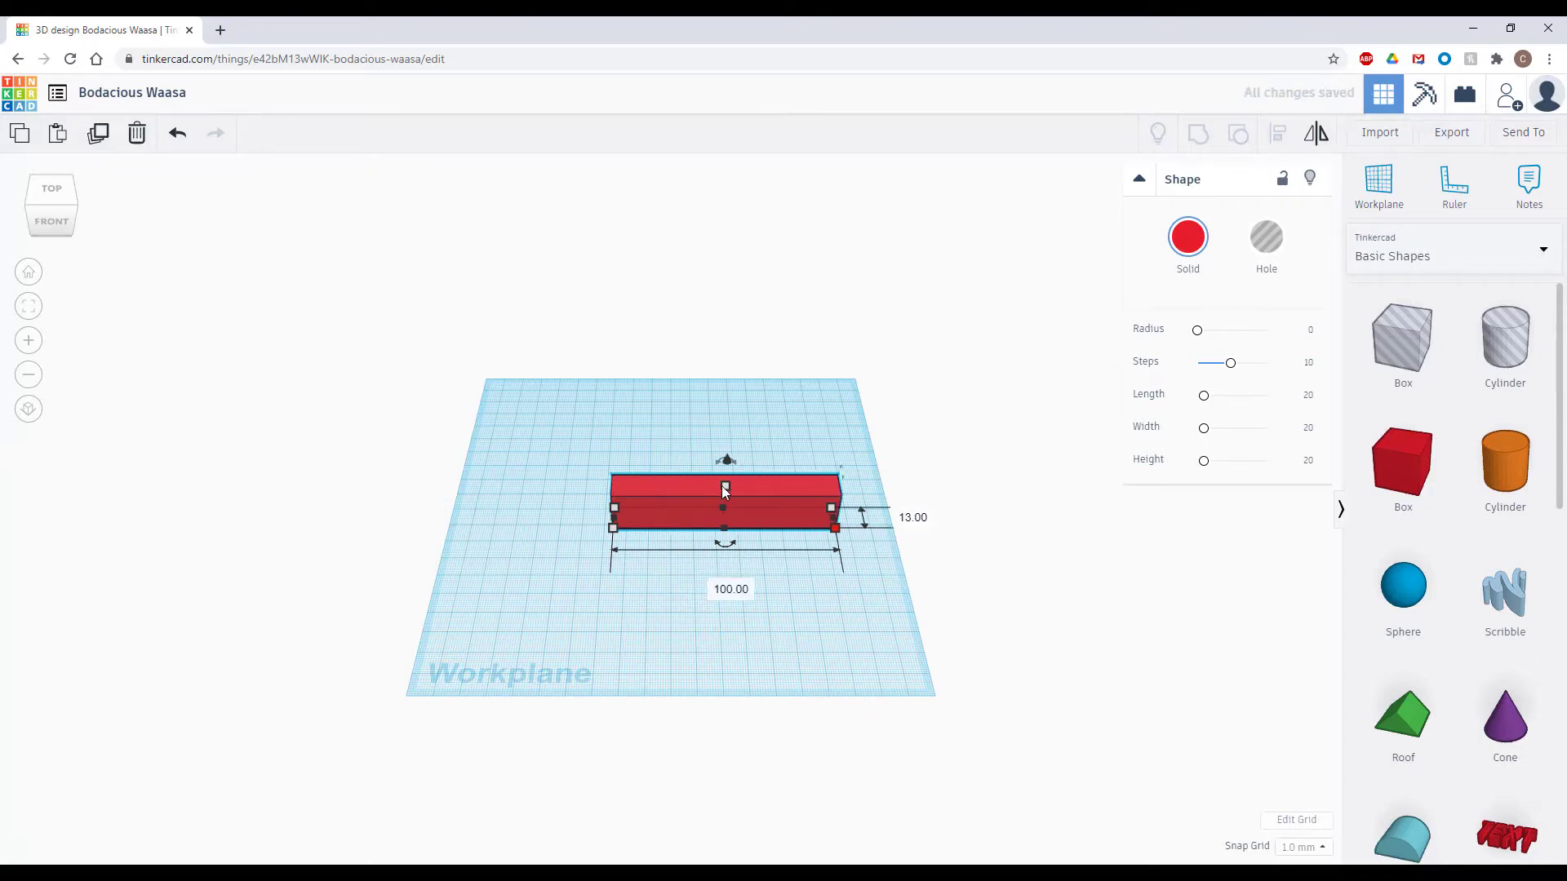
Lower the red bar's height to 4 mm and deselect it
mouse_move(722, 486)
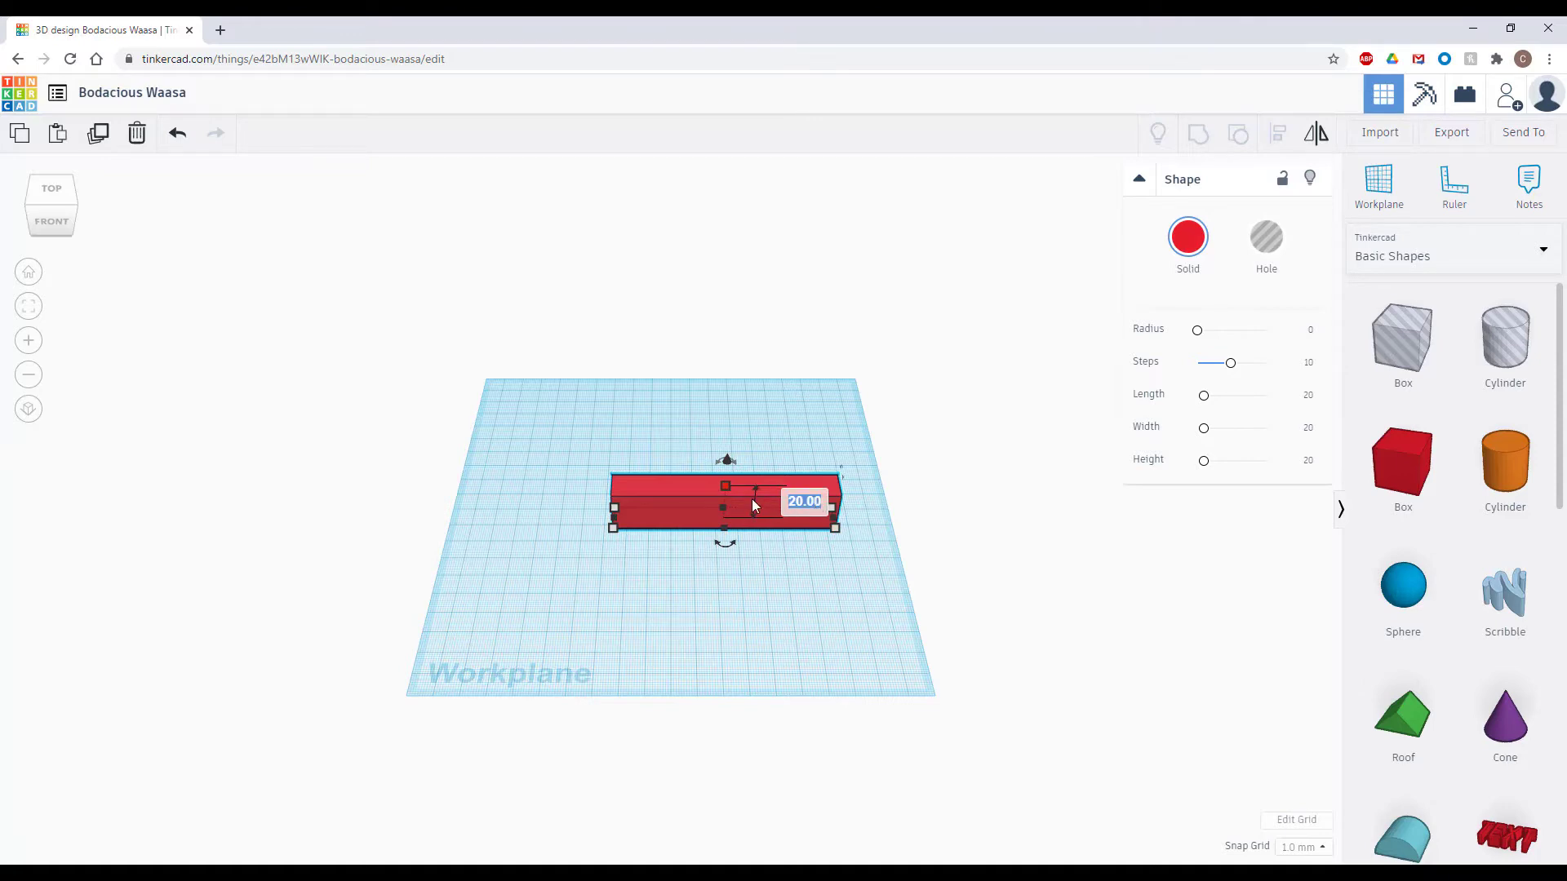
click(732, 491)
drag(726, 498, 727, 513)
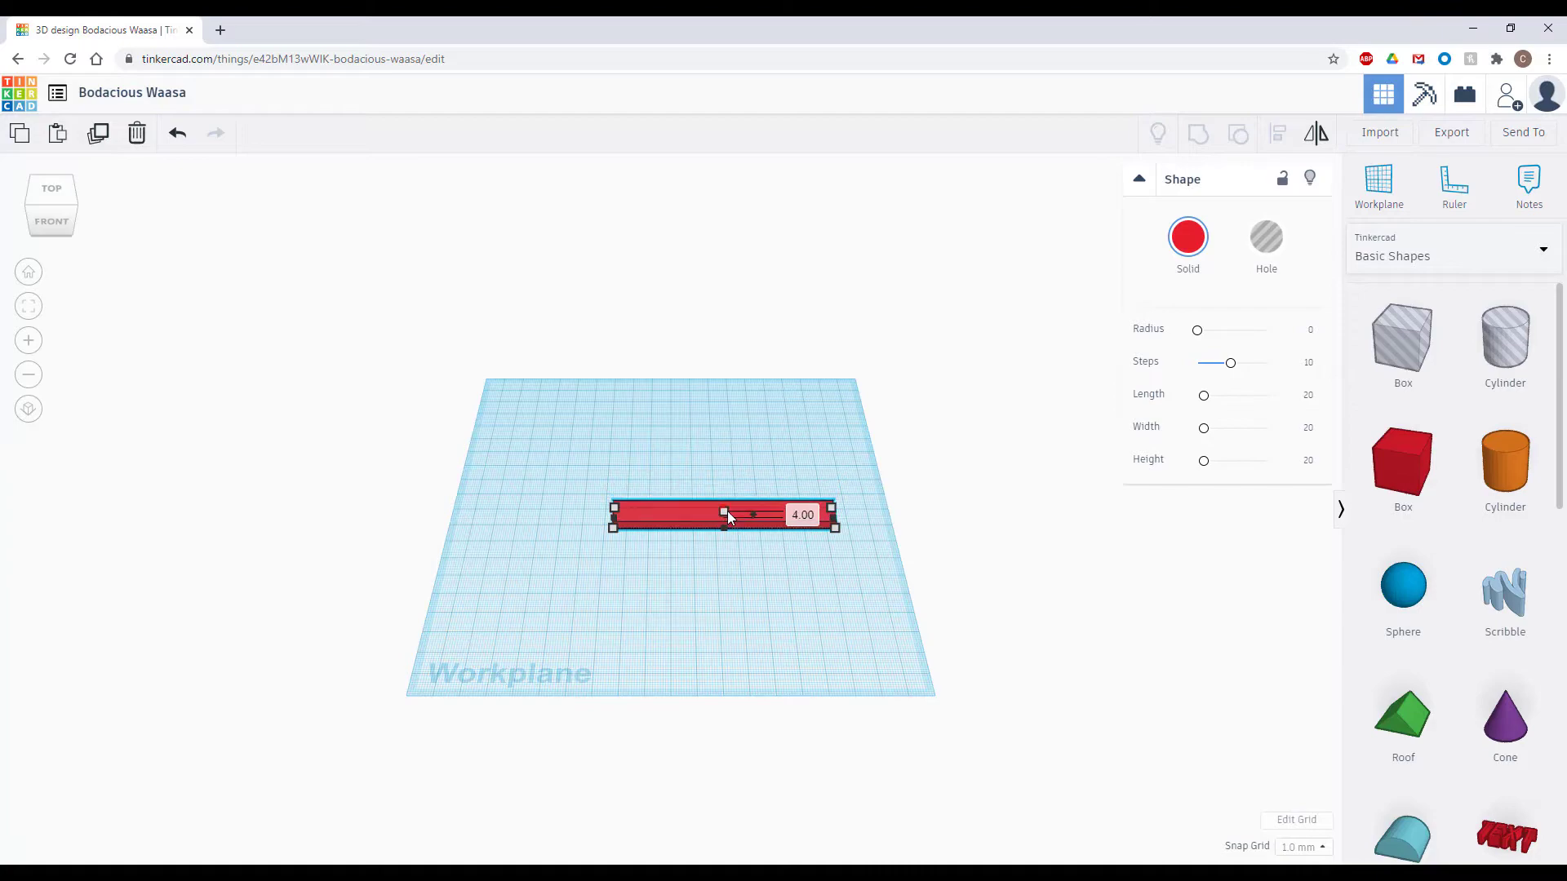
click(786, 563)
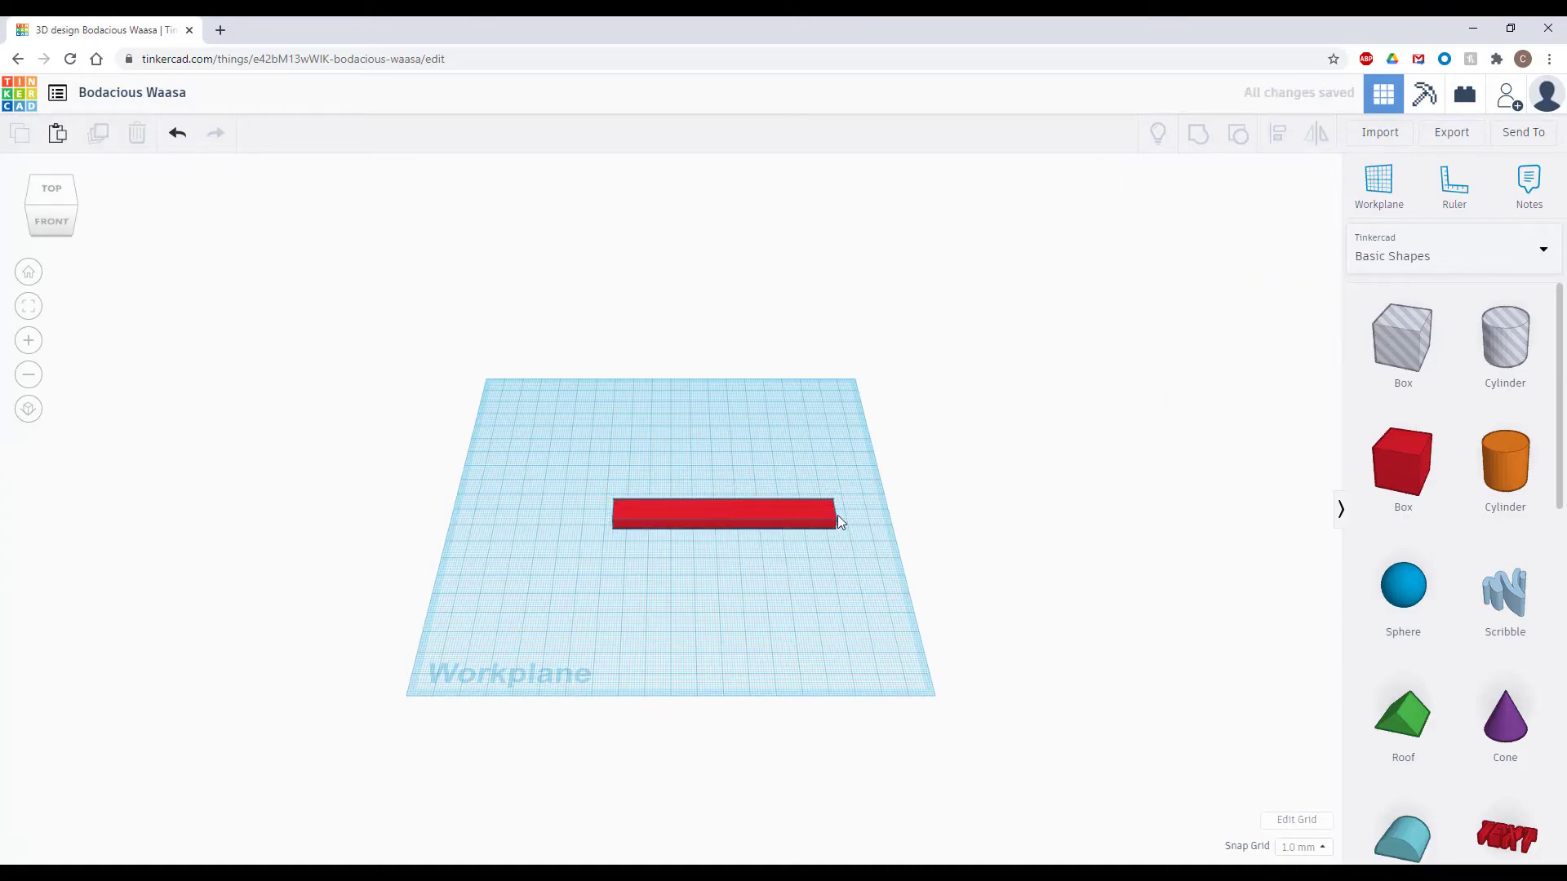
Move the red bar so it sits centred across the workplane, slightly nearer the front
scroll(837, 516, up, 5)
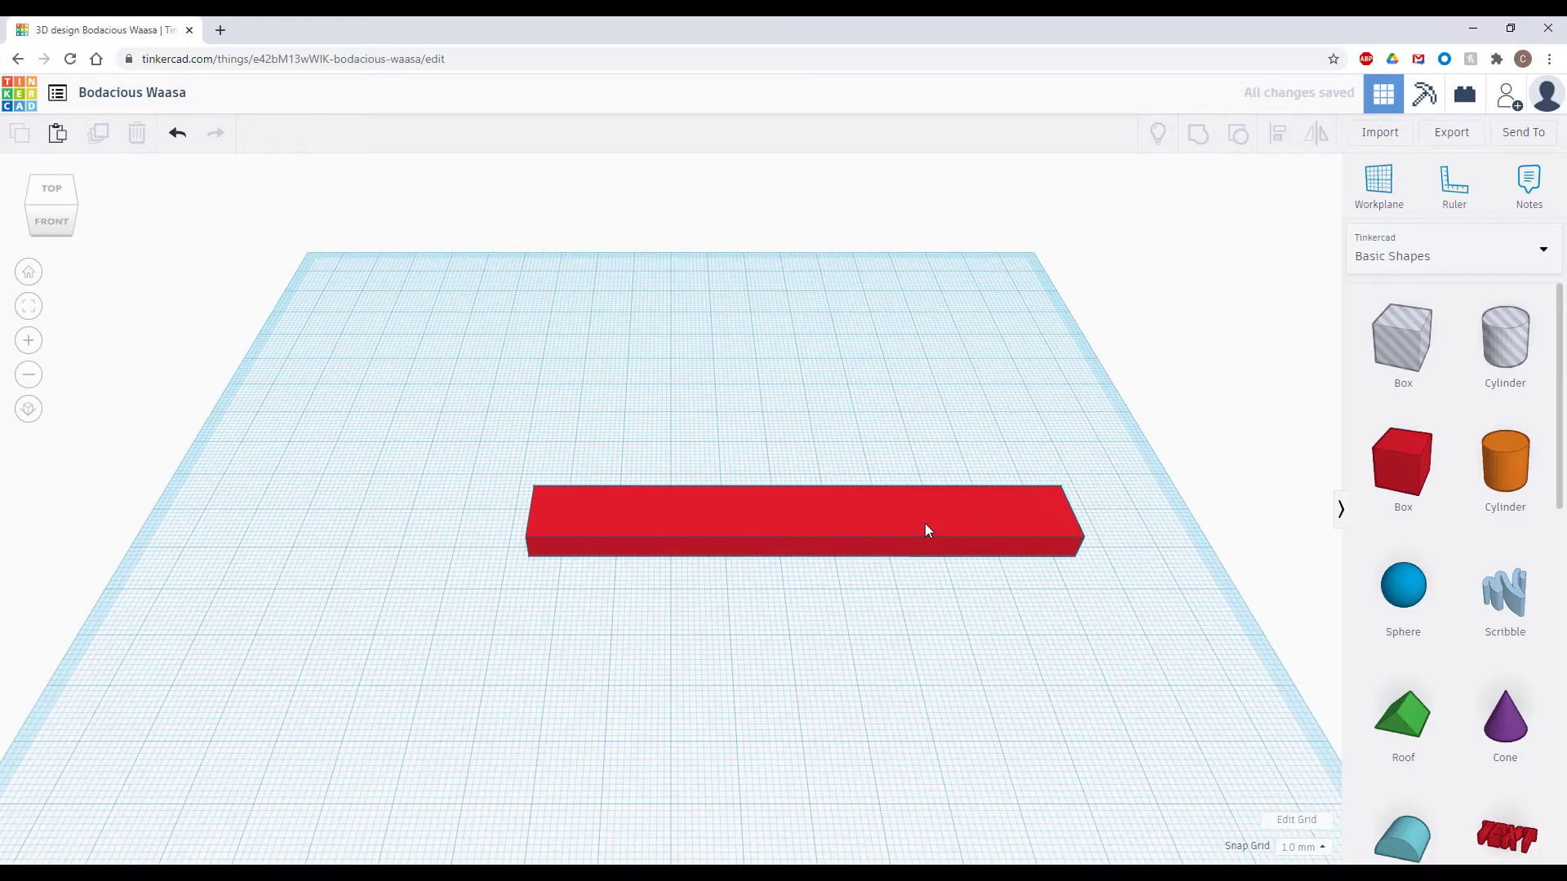
click(924, 522)
drag(959, 522, 851, 560)
click(929, 668)
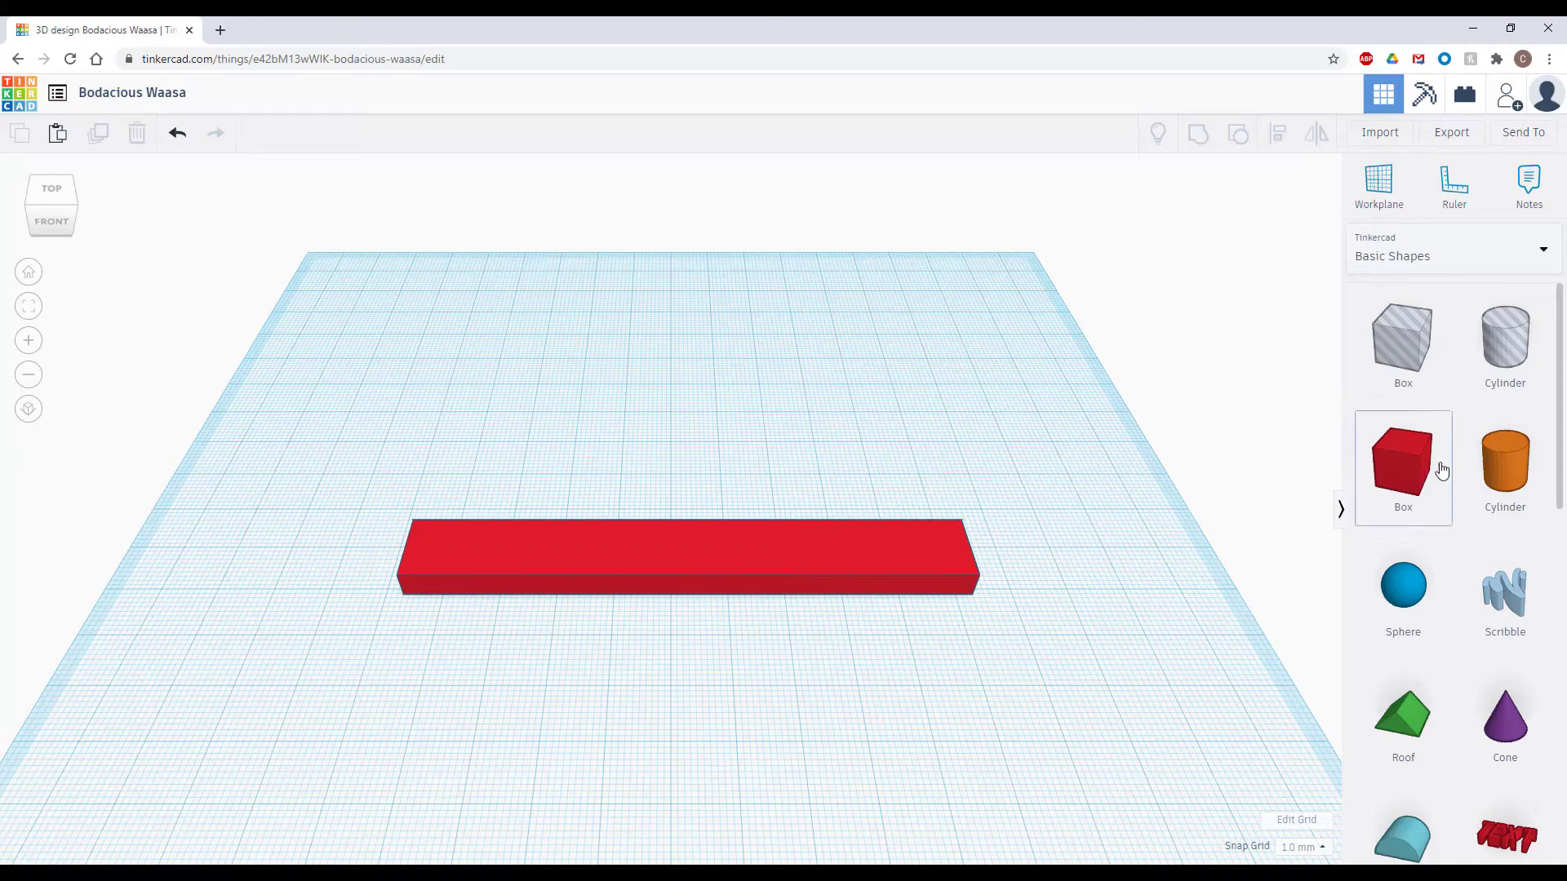
Place a solid orange cylinder 20 mm high so it overlaps the right end of the red bar
drag(1497, 468, 988, 574)
drag(1030, 558, 1013, 555)
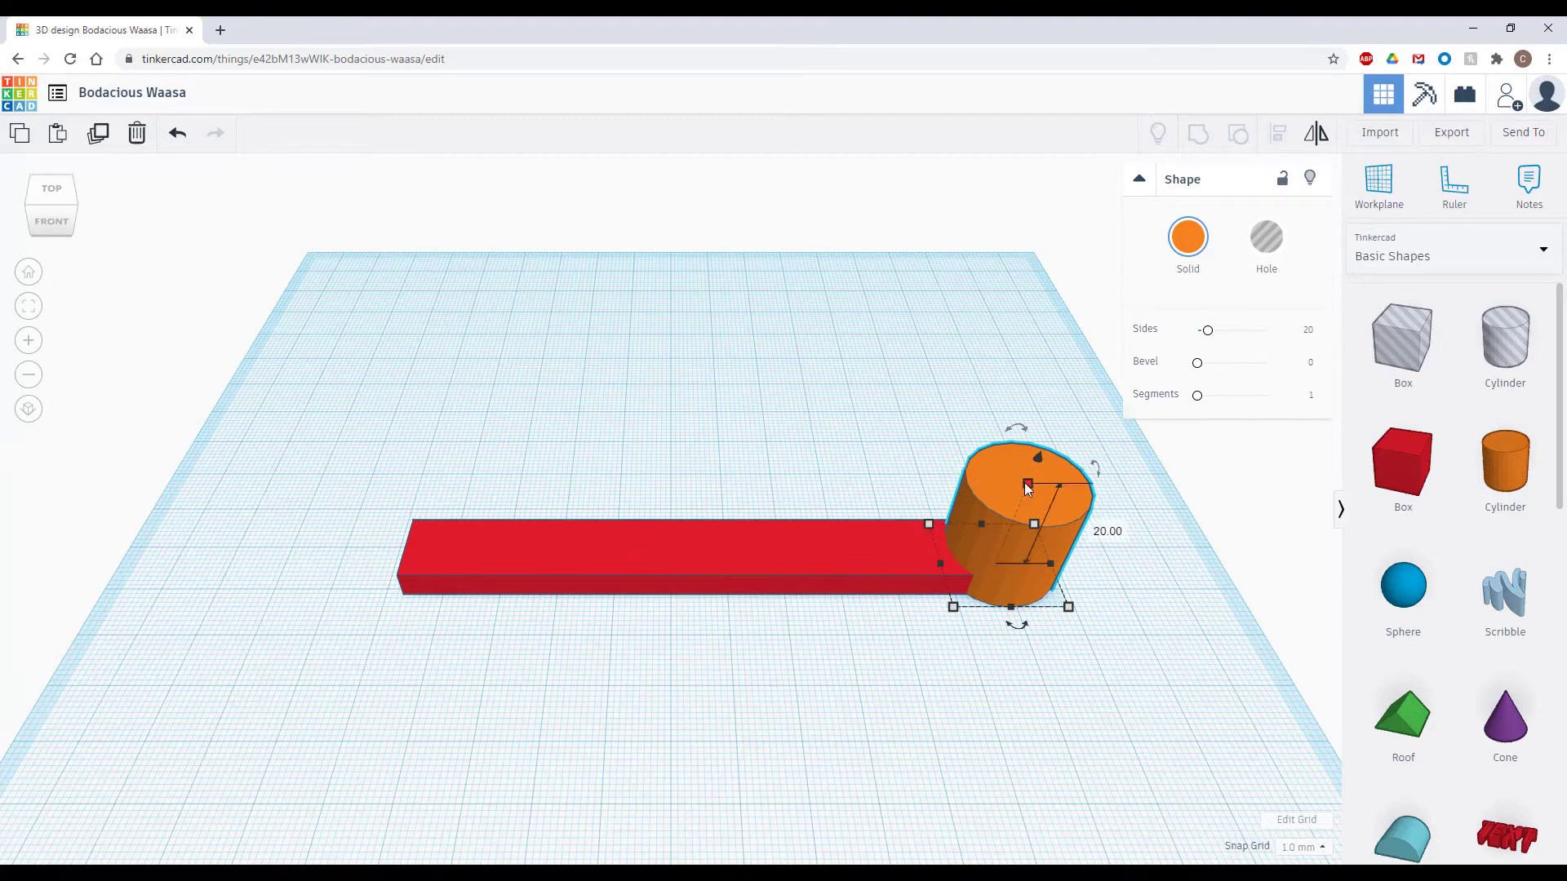
Flatten the orange cylinder to a low disc and set its width and depth to 25 mm each
drag(1027, 484, 1026, 540)
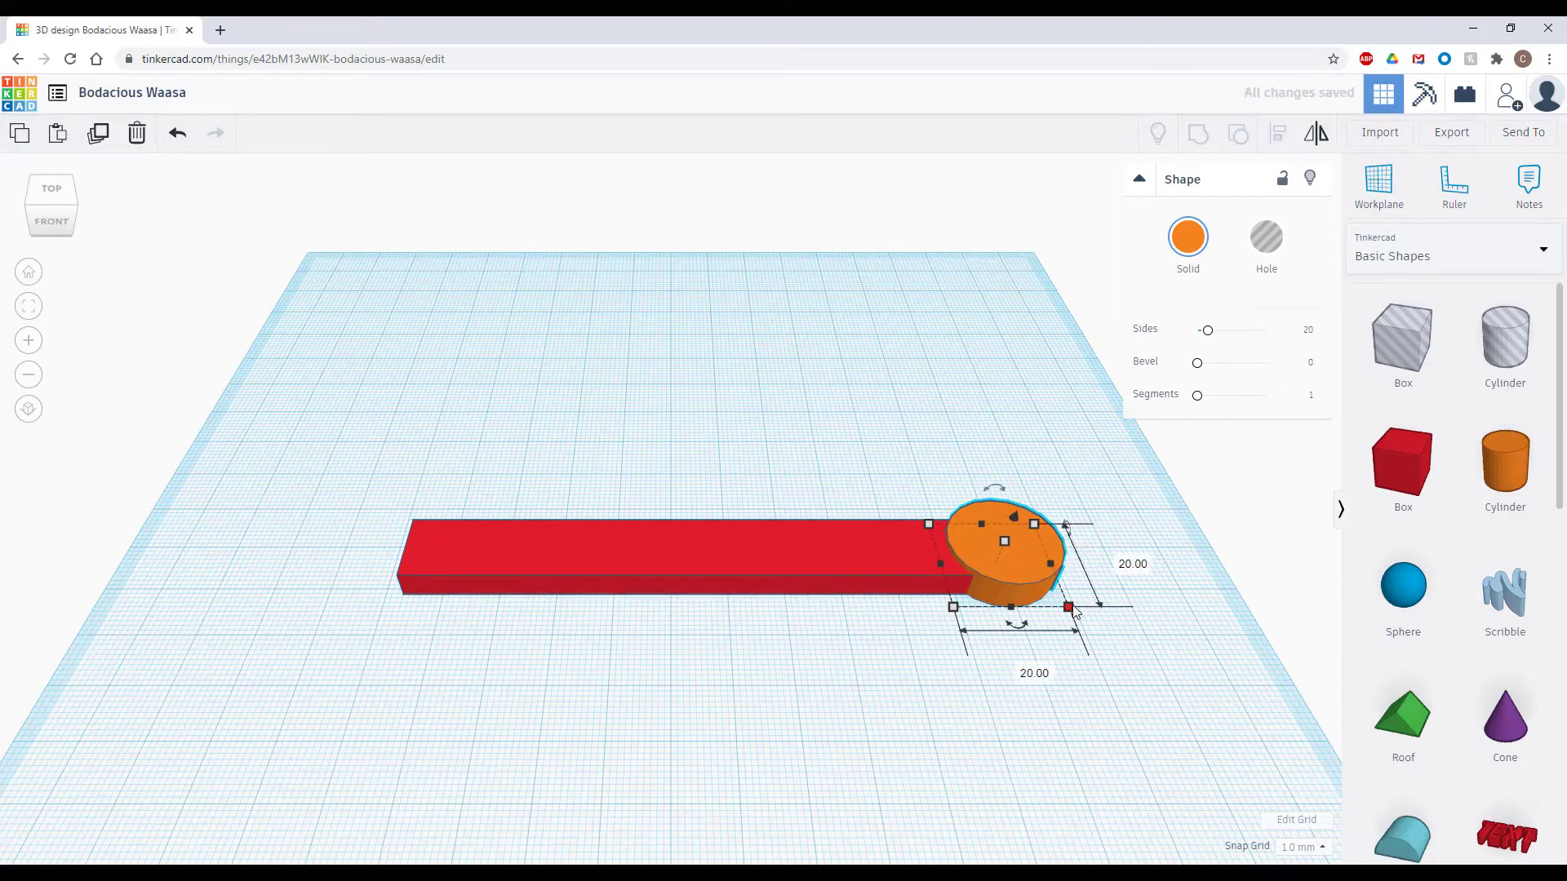
click(1120, 572)
text(25)
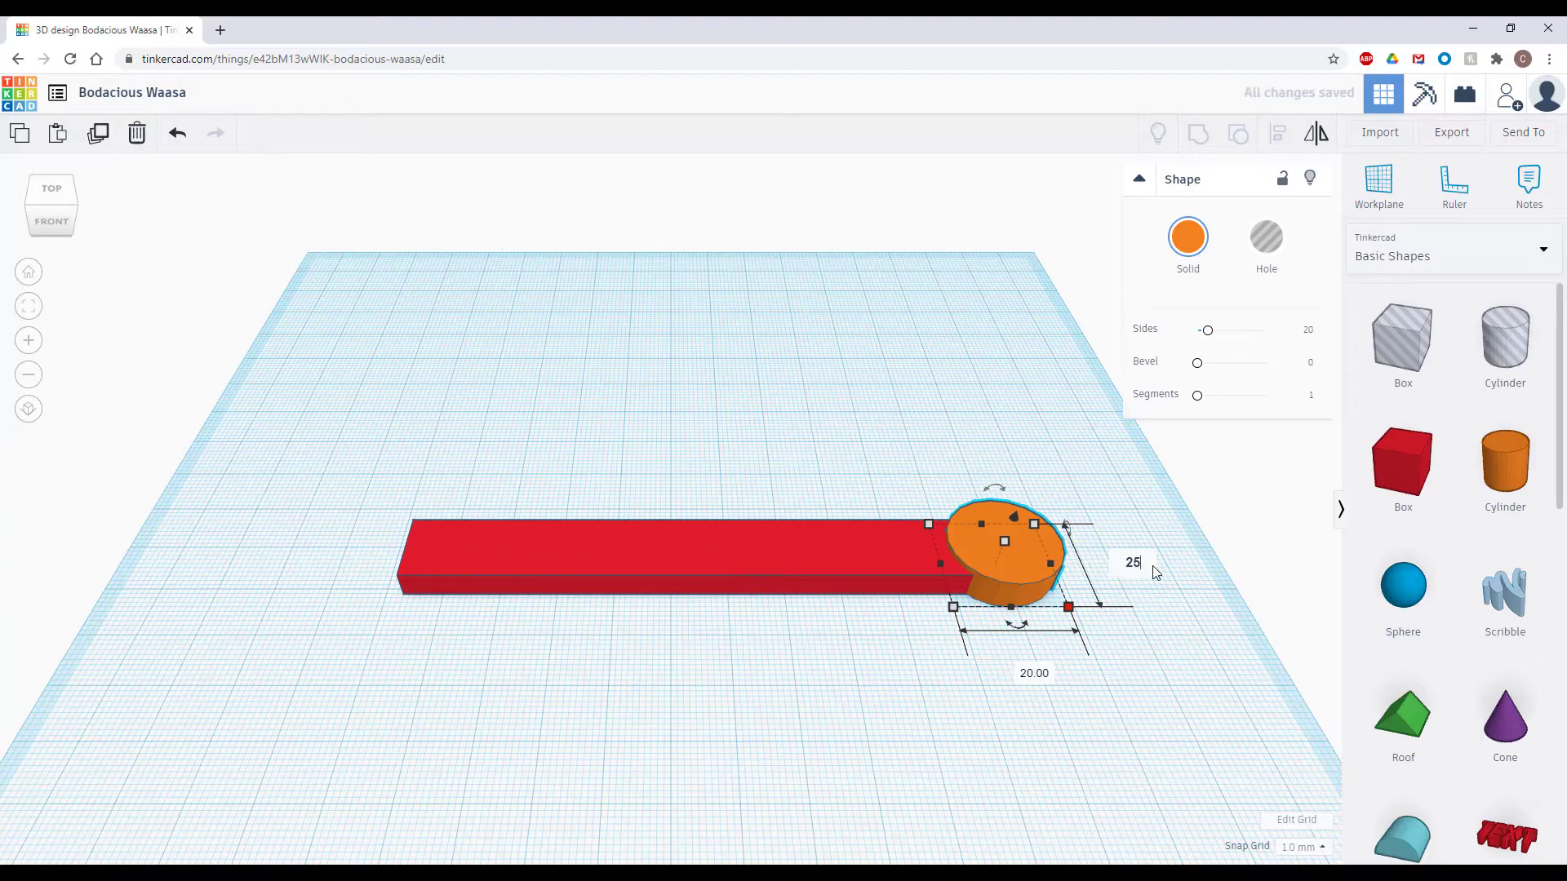
key(Tab)
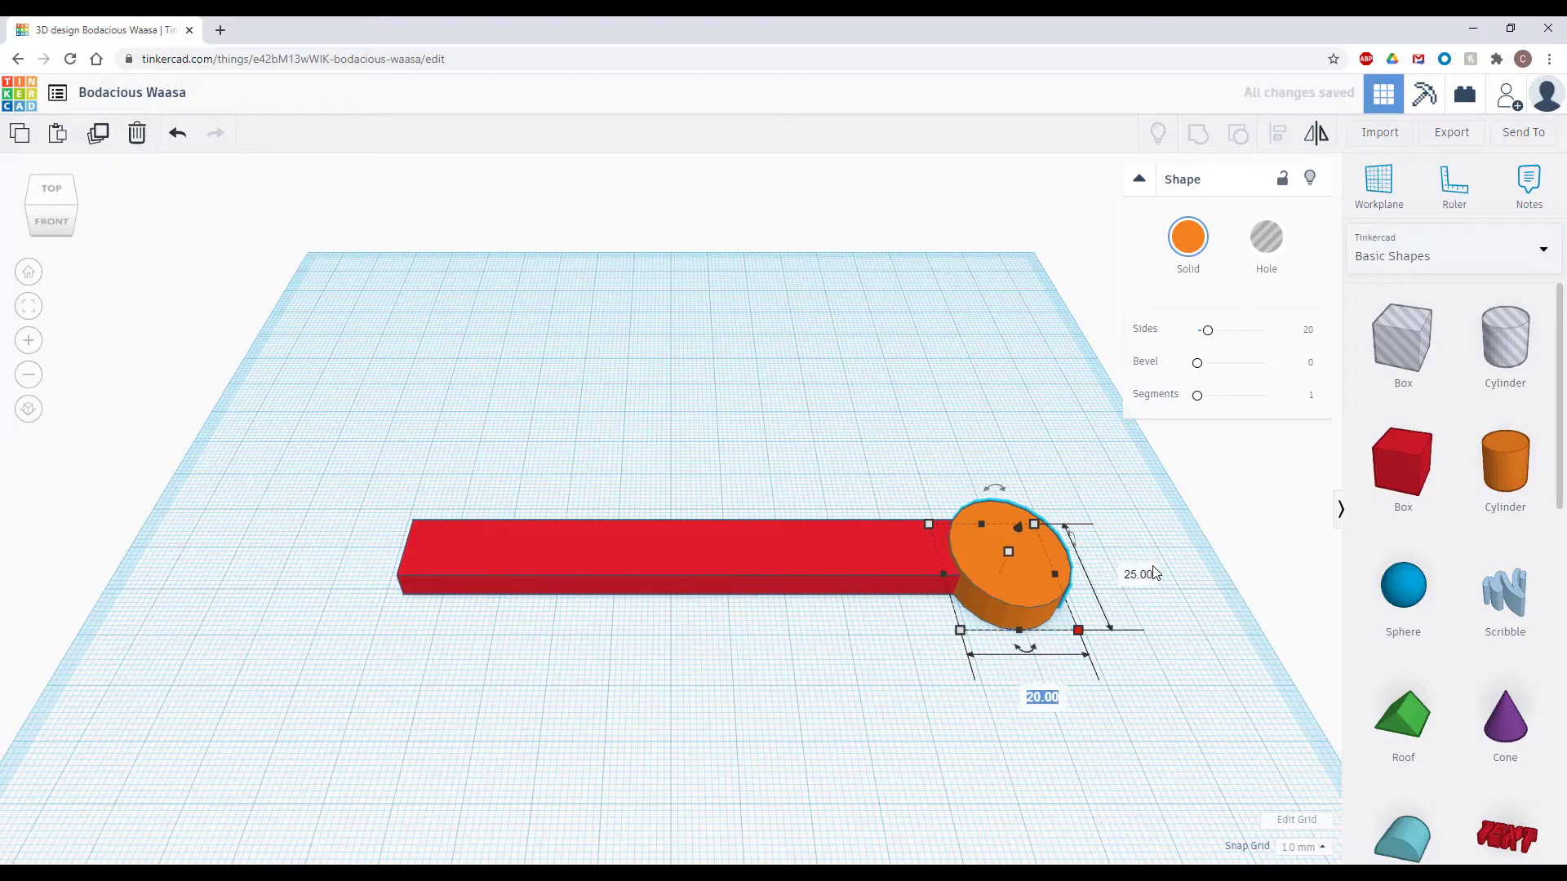
text(25)
key(Return)
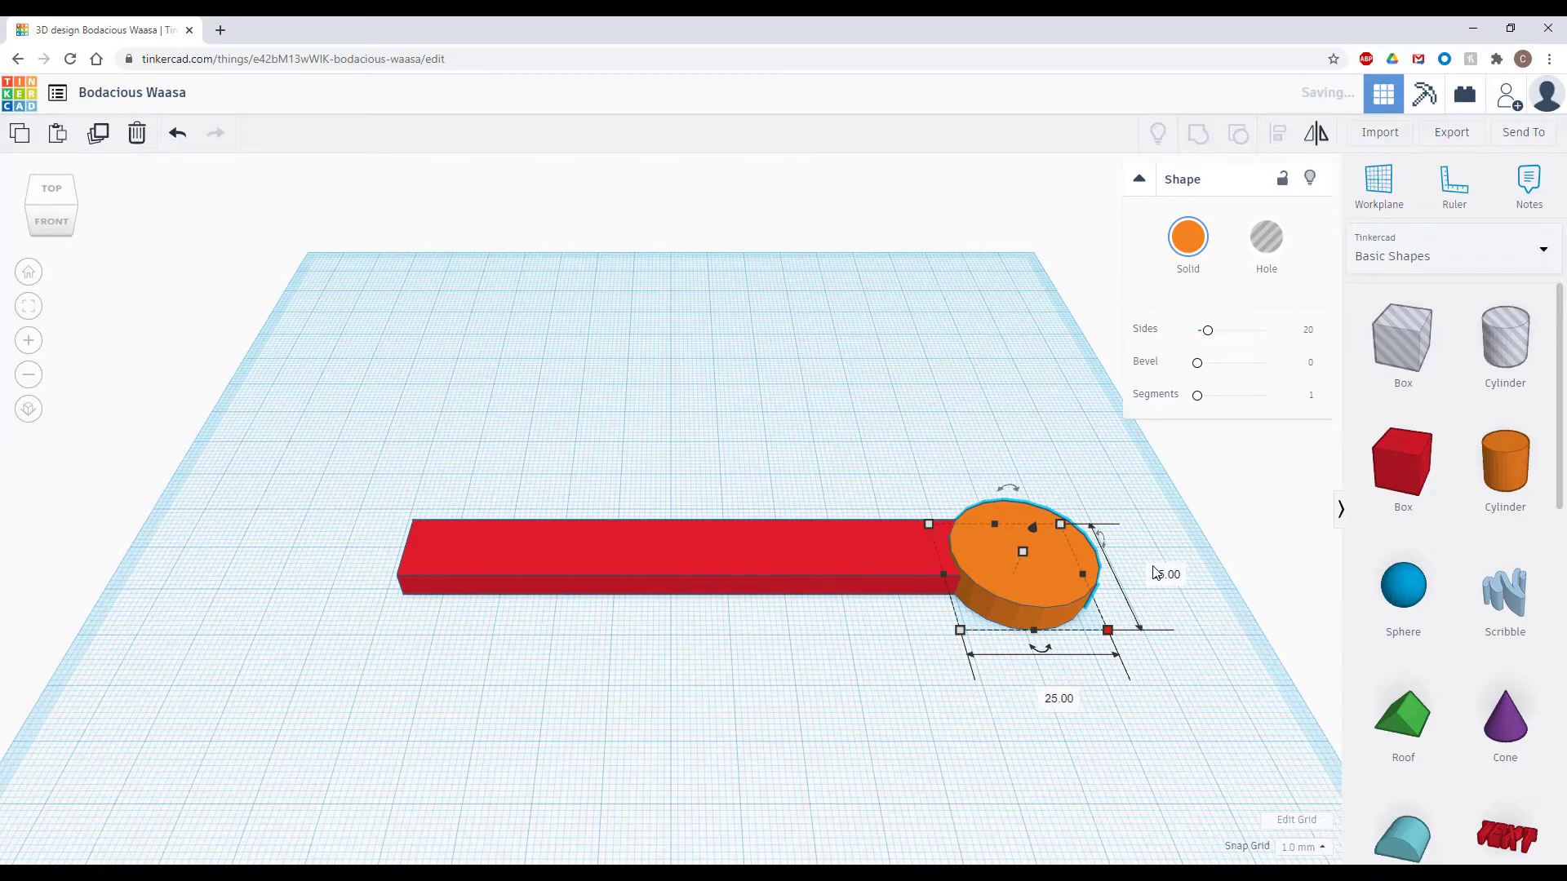
click(1177, 529)
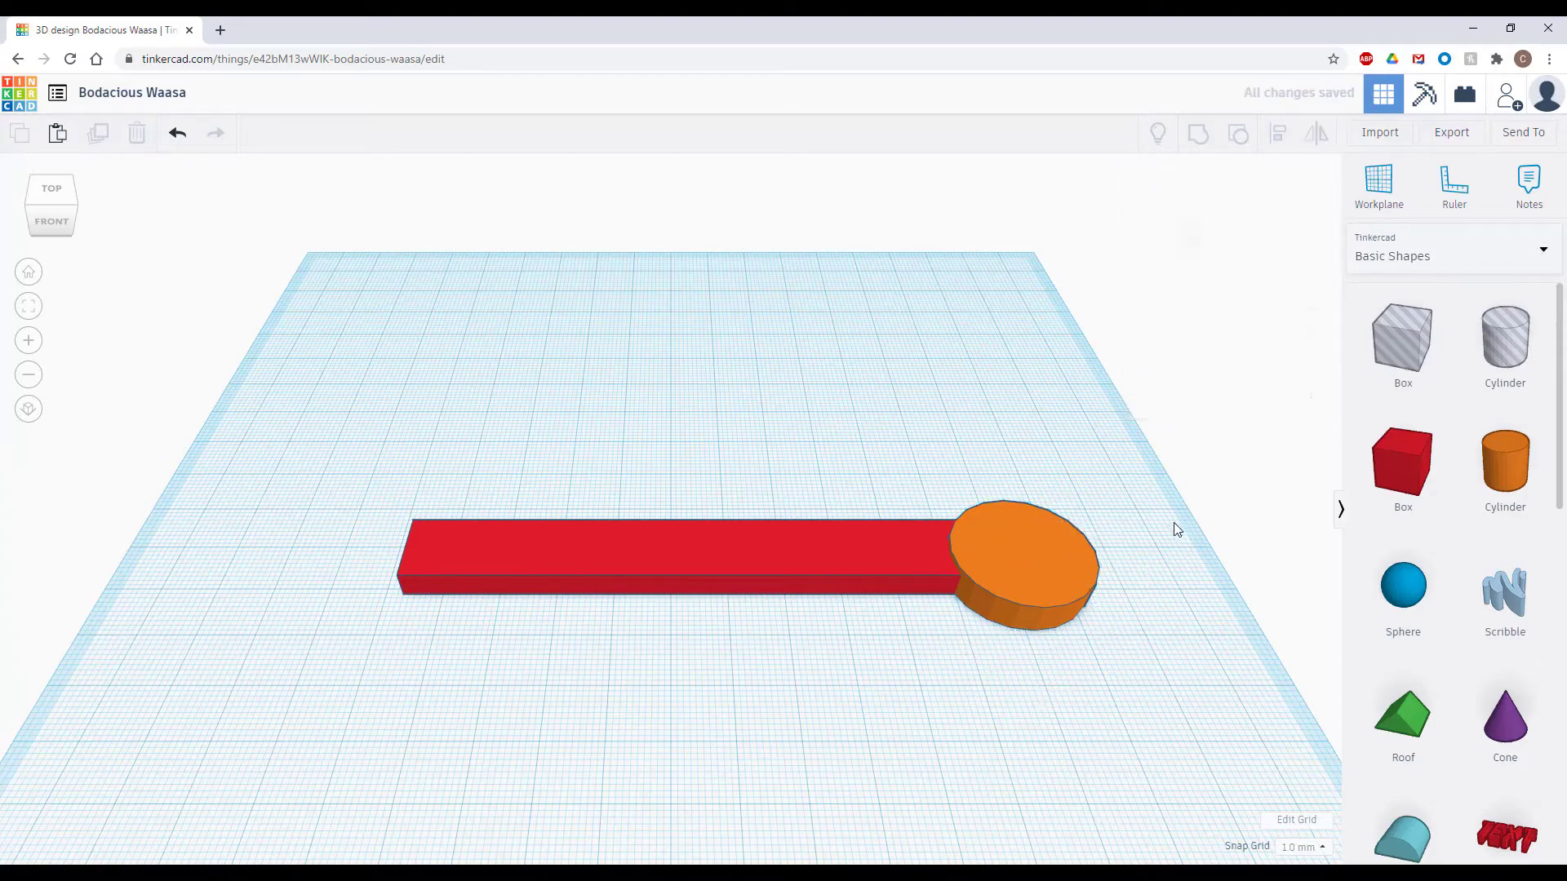
Copy the orange cylinder and place the duplicate so it overlaps the left end of the red bar
click(1059, 567)
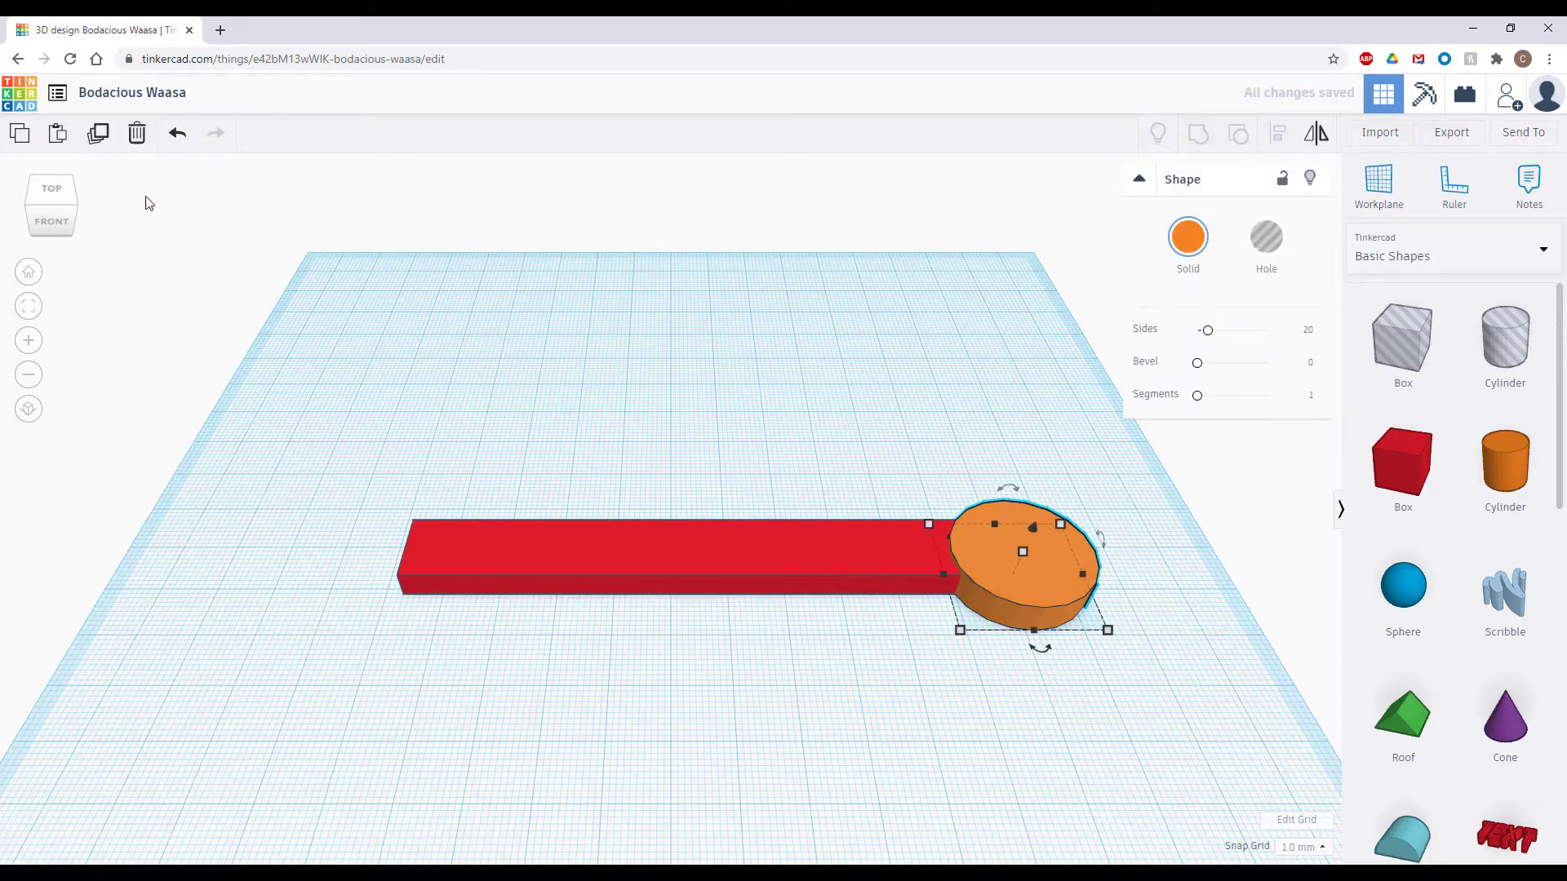
click(23, 139)
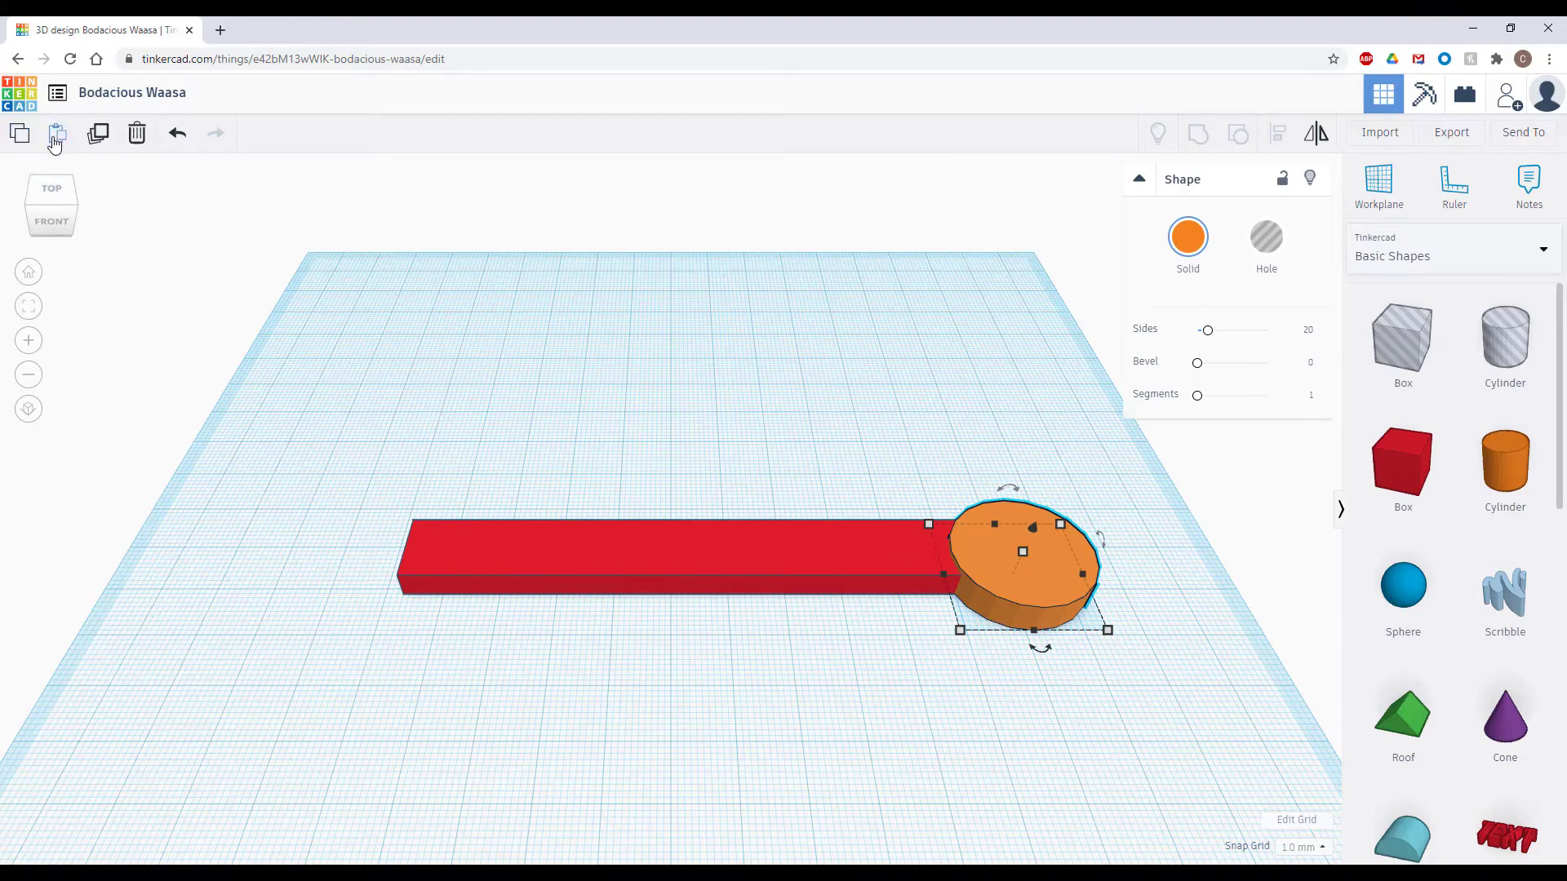
click(55, 143)
drag(1078, 530, 384, 551)
click(503, 461)
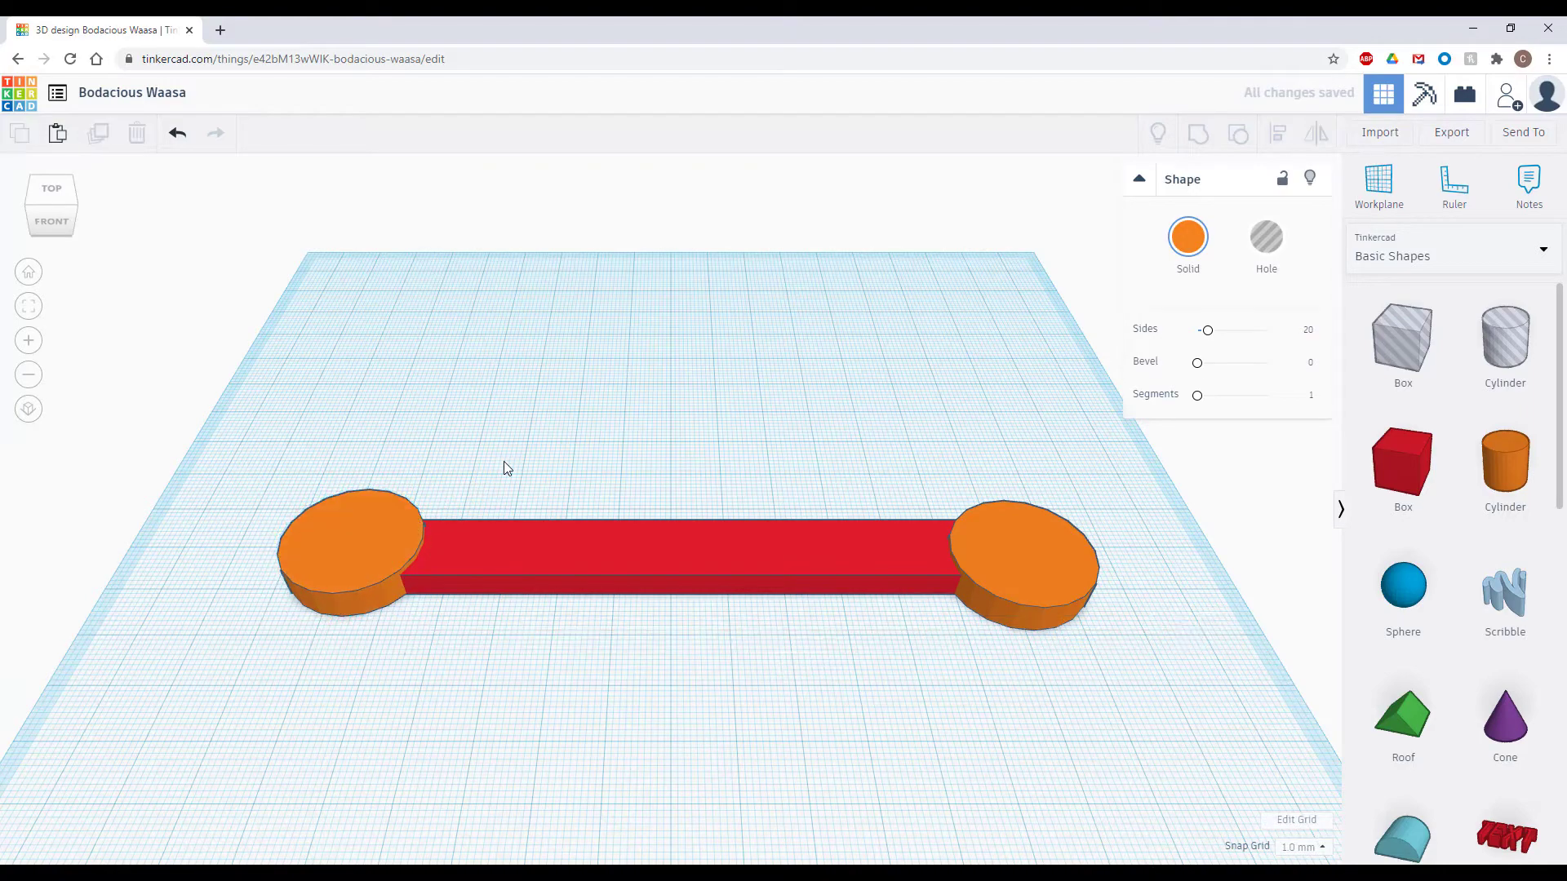
In an orthographic top view, group the bar with both cylinders and move the group 4 mm left and 10 mm back
click(29, 409)
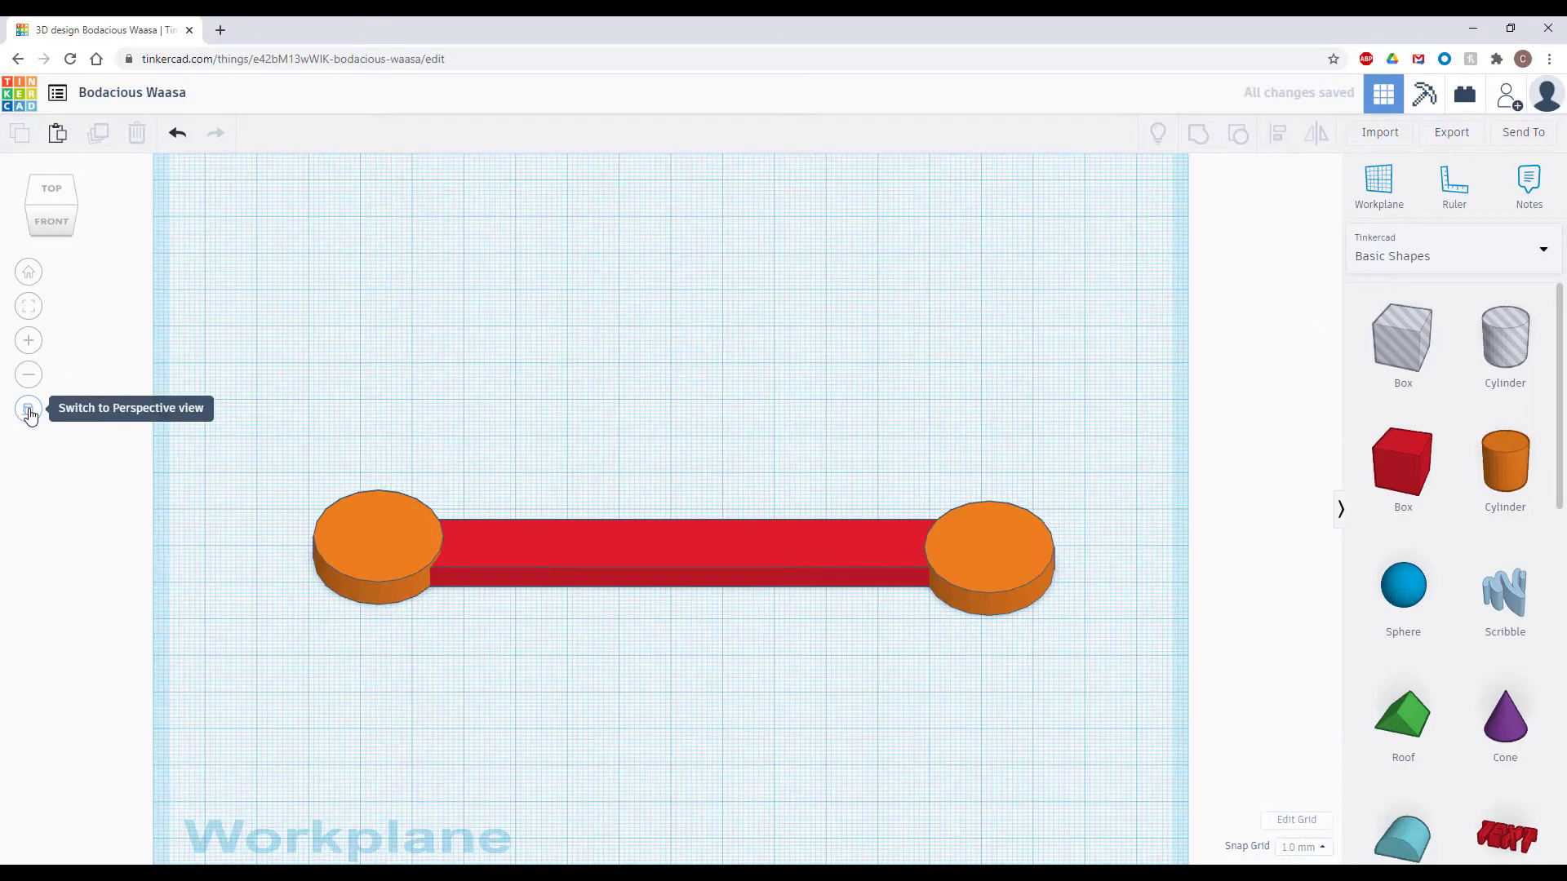
click(51, 197)
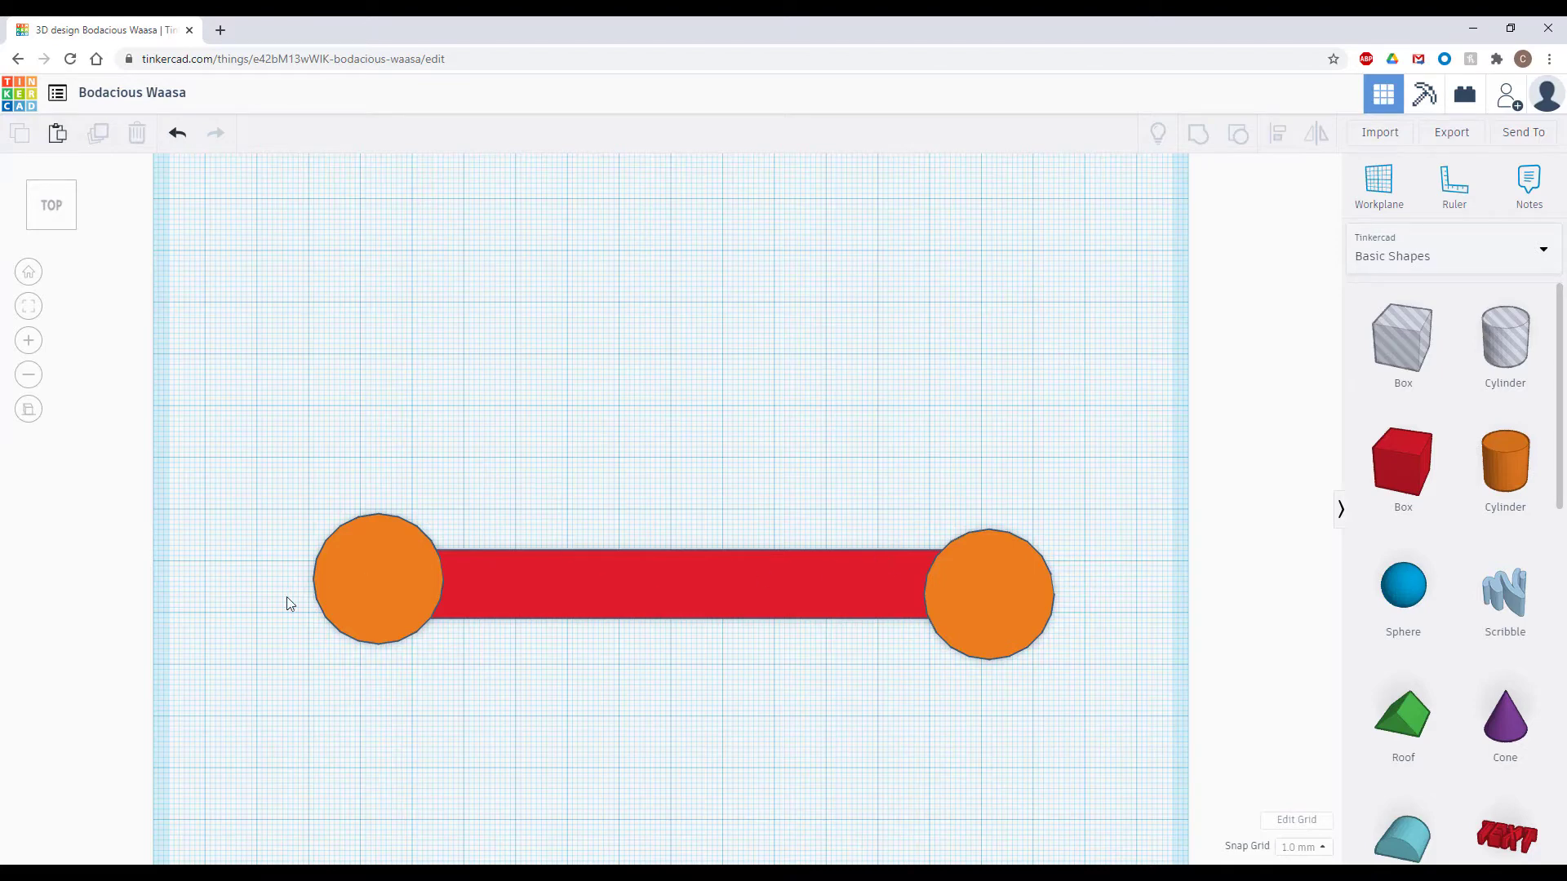
drag(264, 484, 1122, 739)
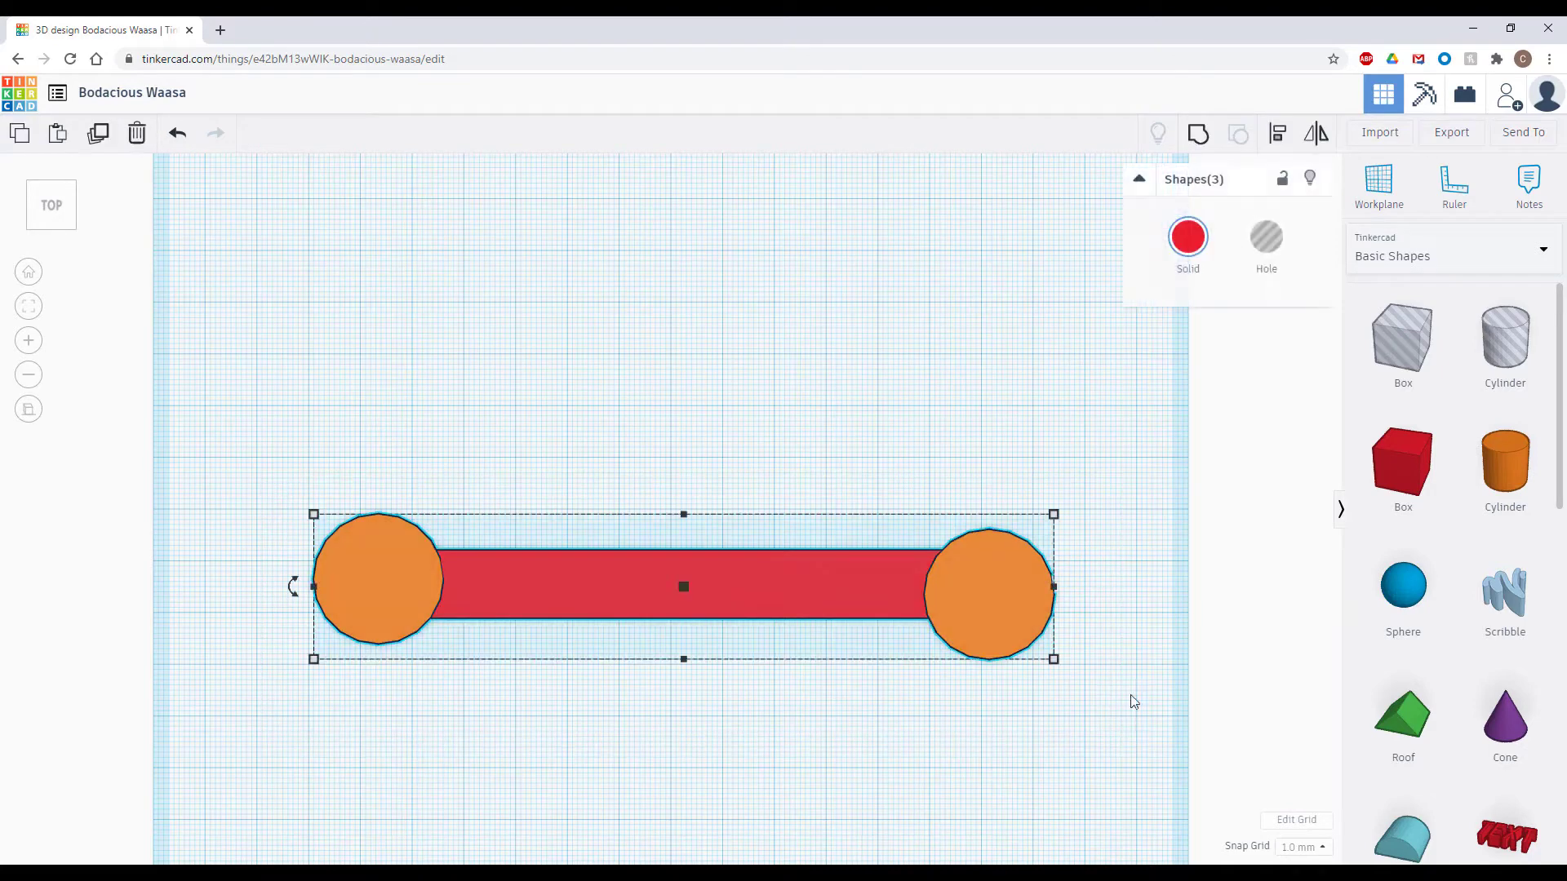
click(1198, 135)
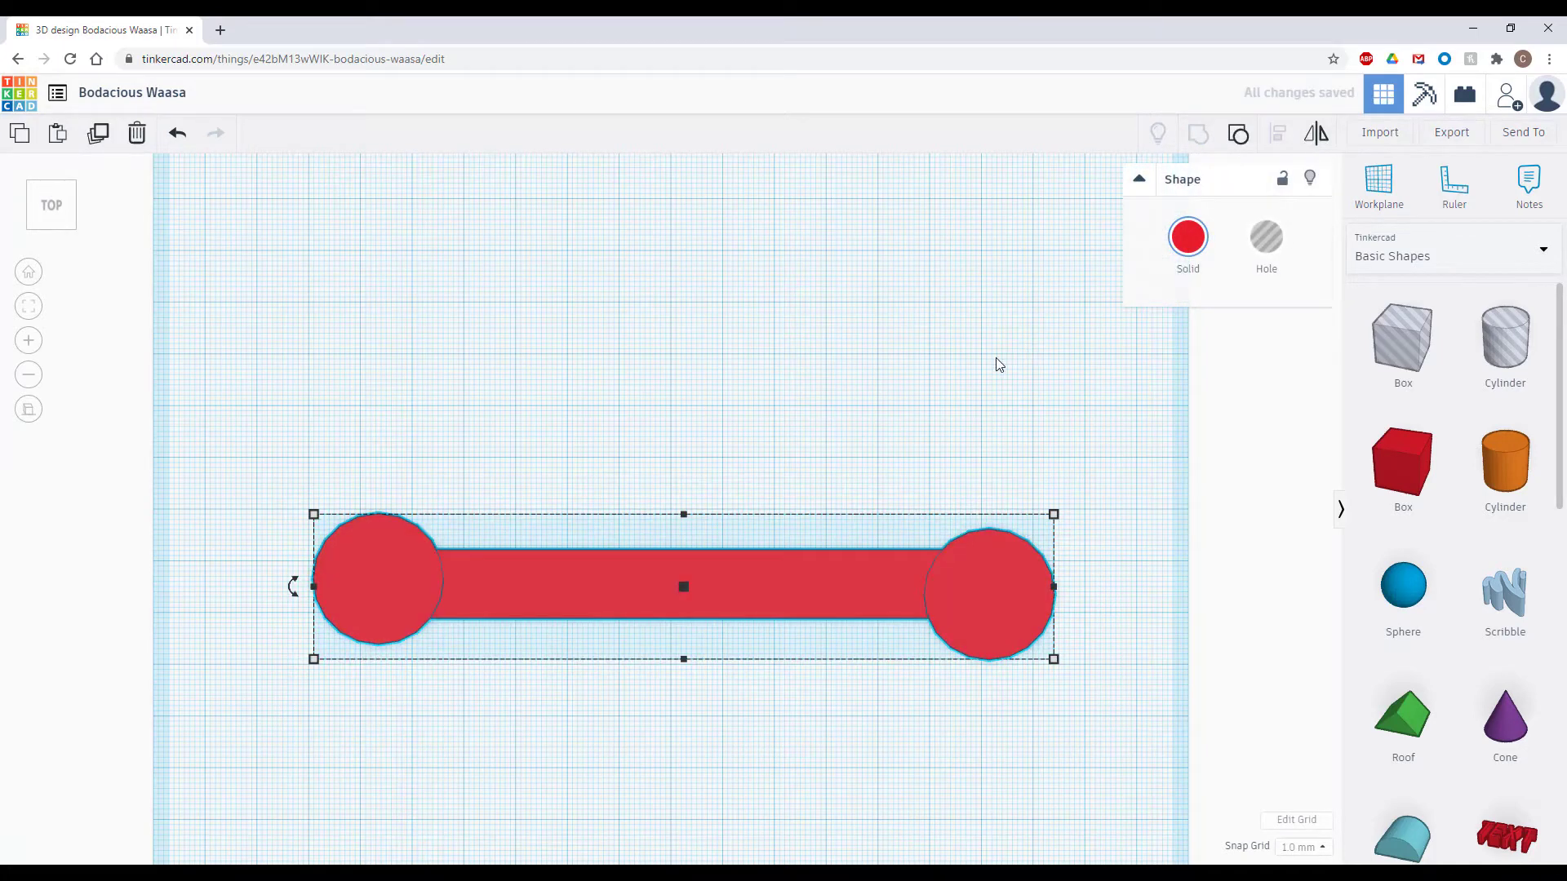
click(983, 385)
drag(990, 623, 969, 570)
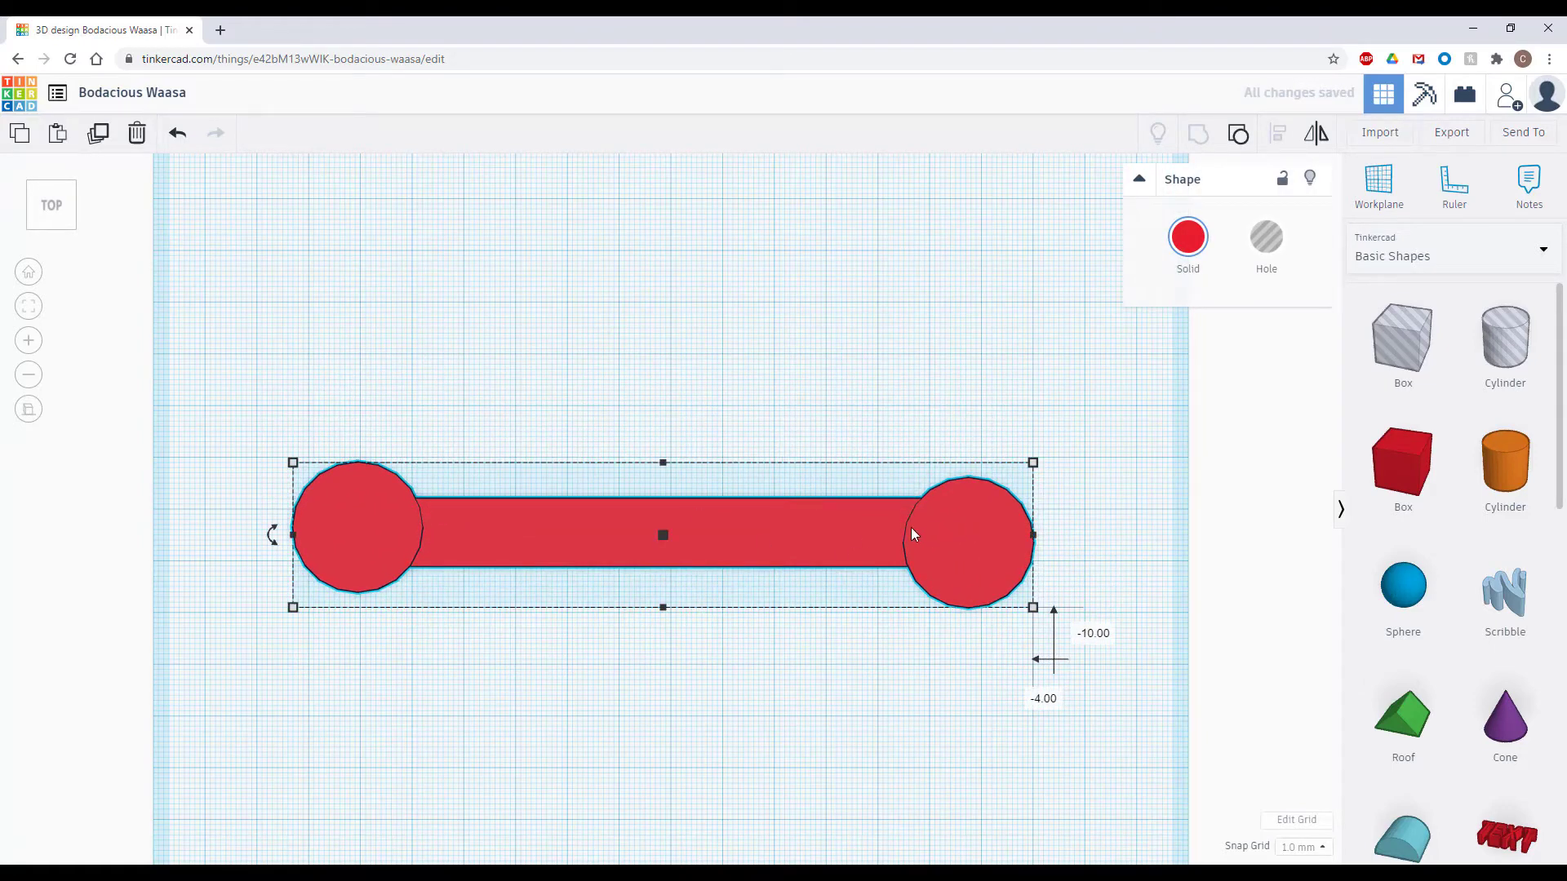
Ungroup the three shapes and align their centres front to back
click(1240, 136)
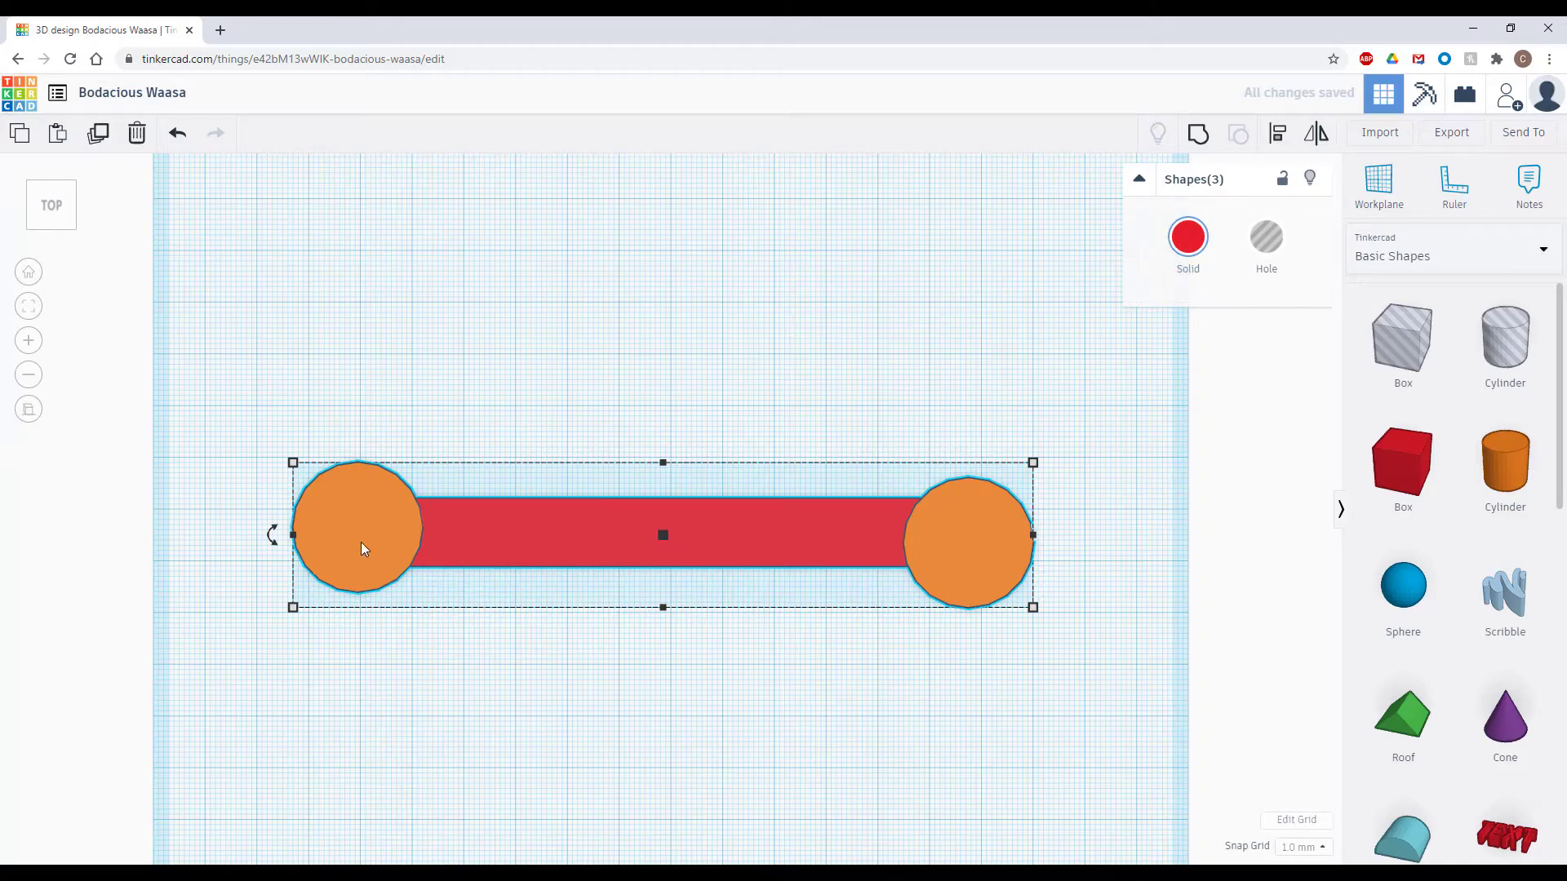
click(1280, 138)
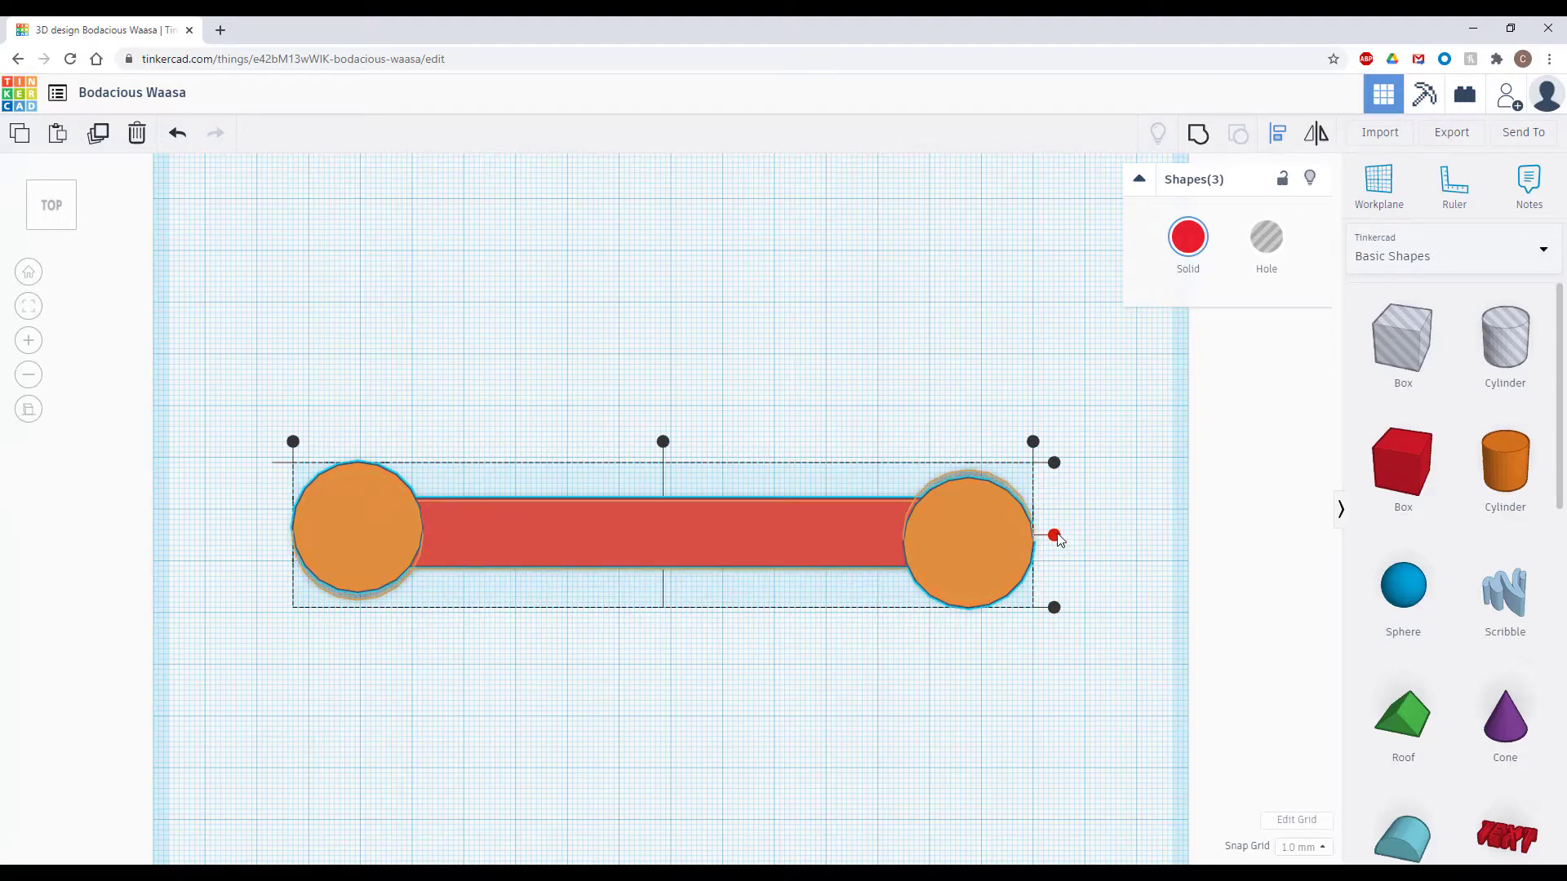
click(1054, 536)
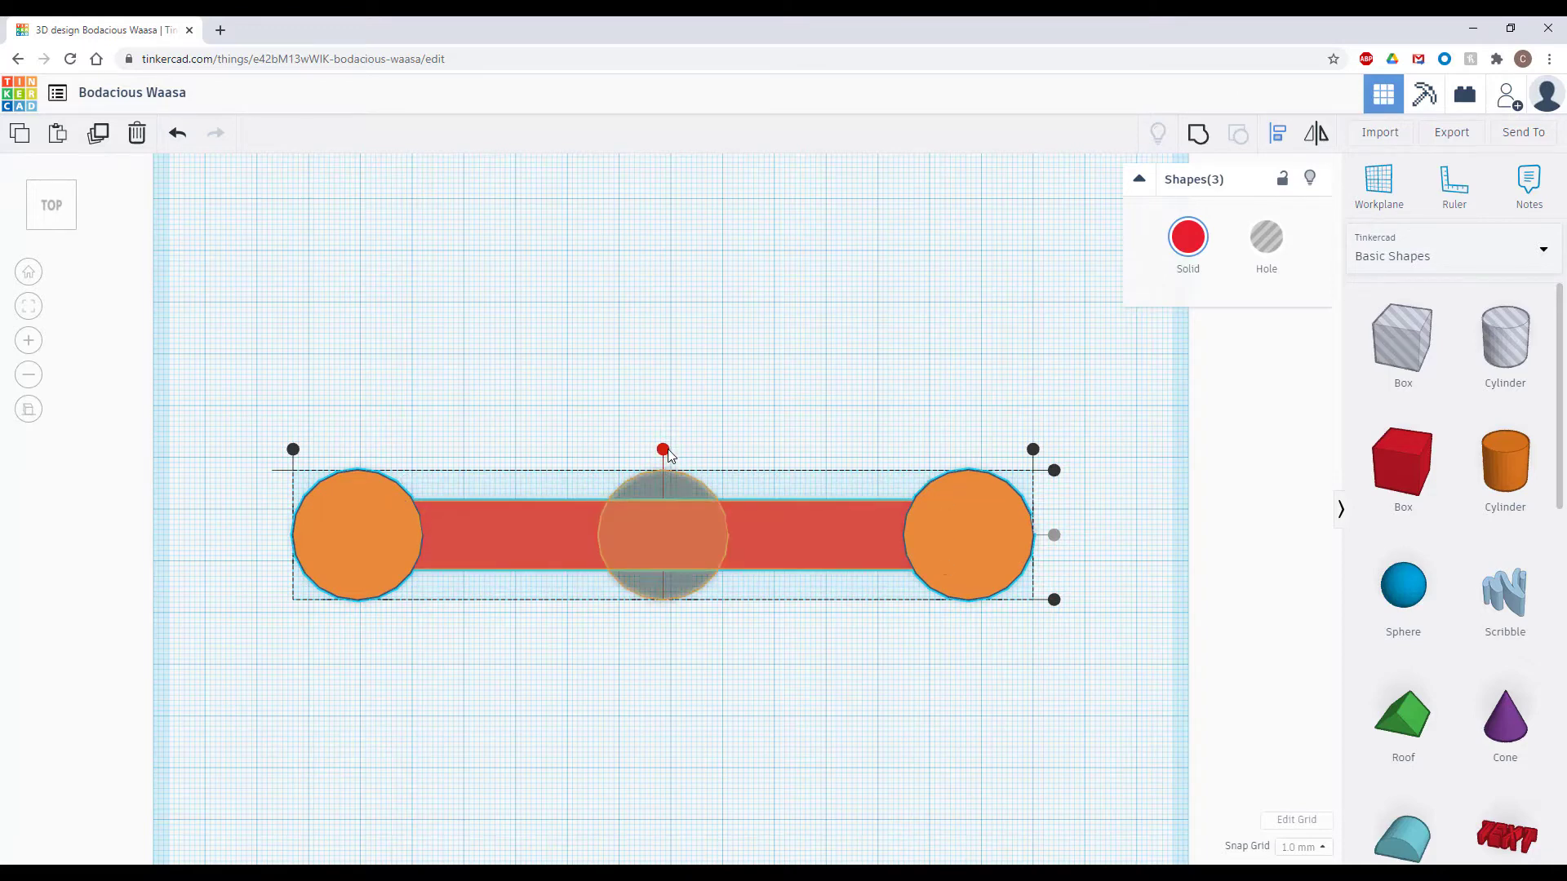
Try centring the three shapes side to side, and undo that alignment
click(664, 451)
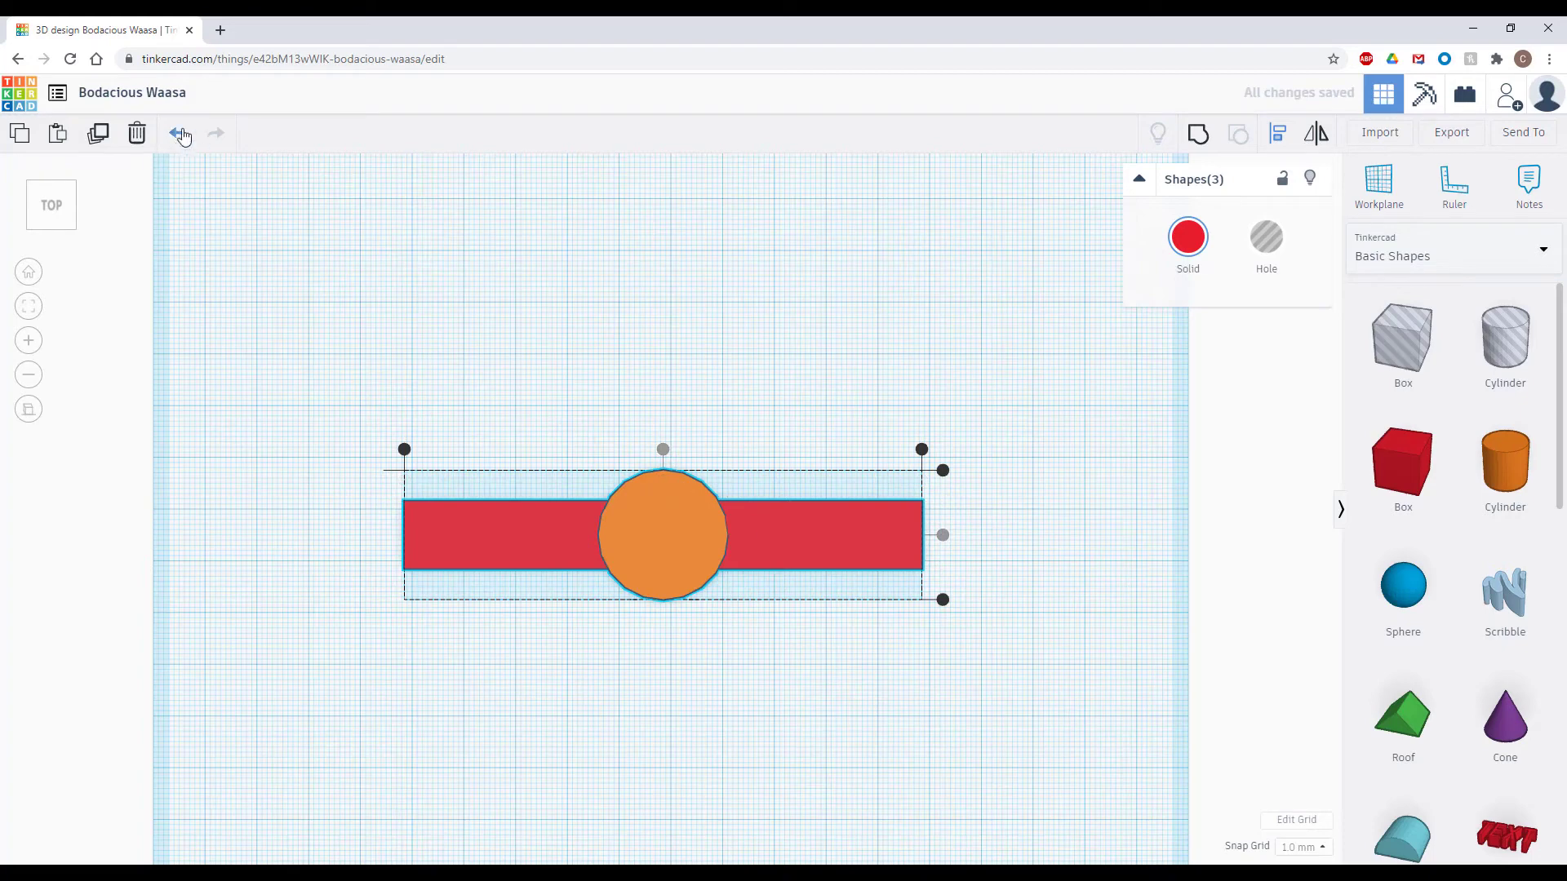
key(ctrl+z)
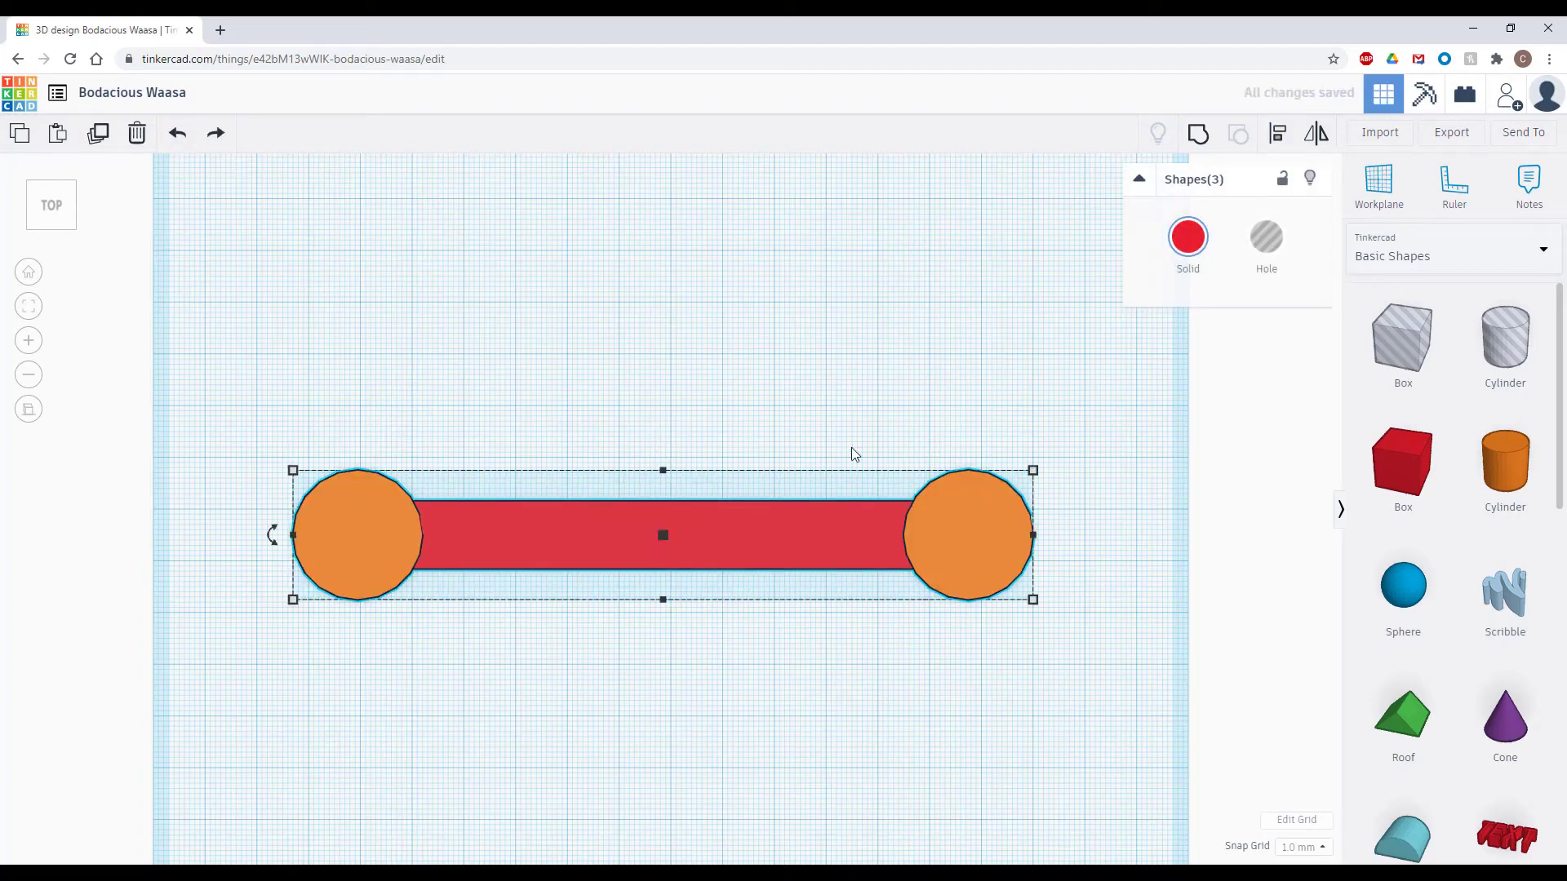
Try aligning the bar and both cylinders by their top faces, and realign them by their bases
click(1278, 134)
middle_drag(1008, 706, 962, 640)
right_drag(896, 587, 973, 568)
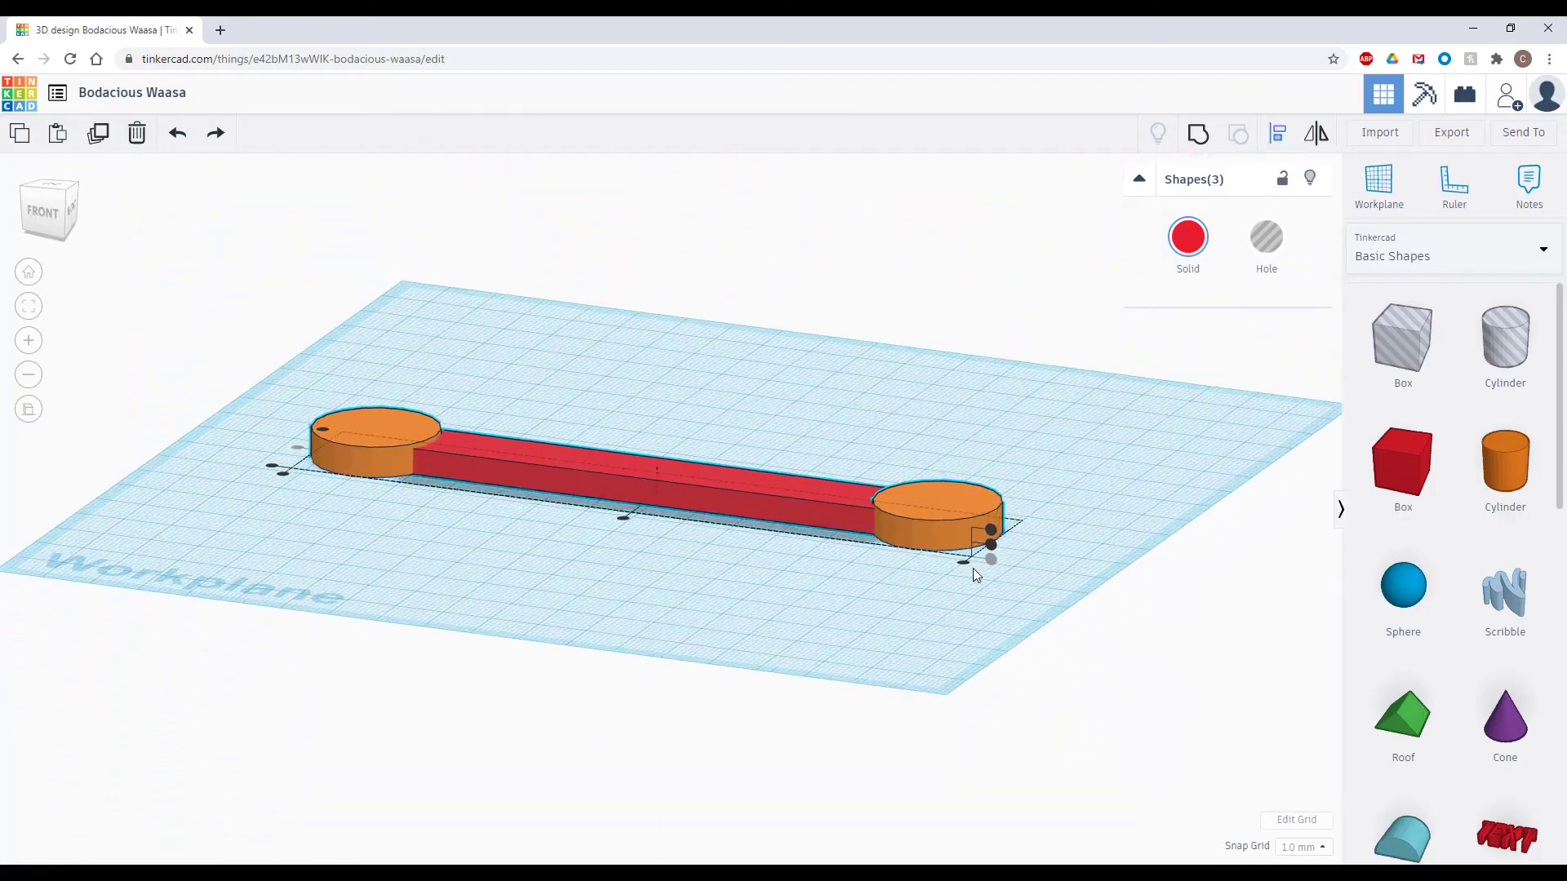
click(988, 530)
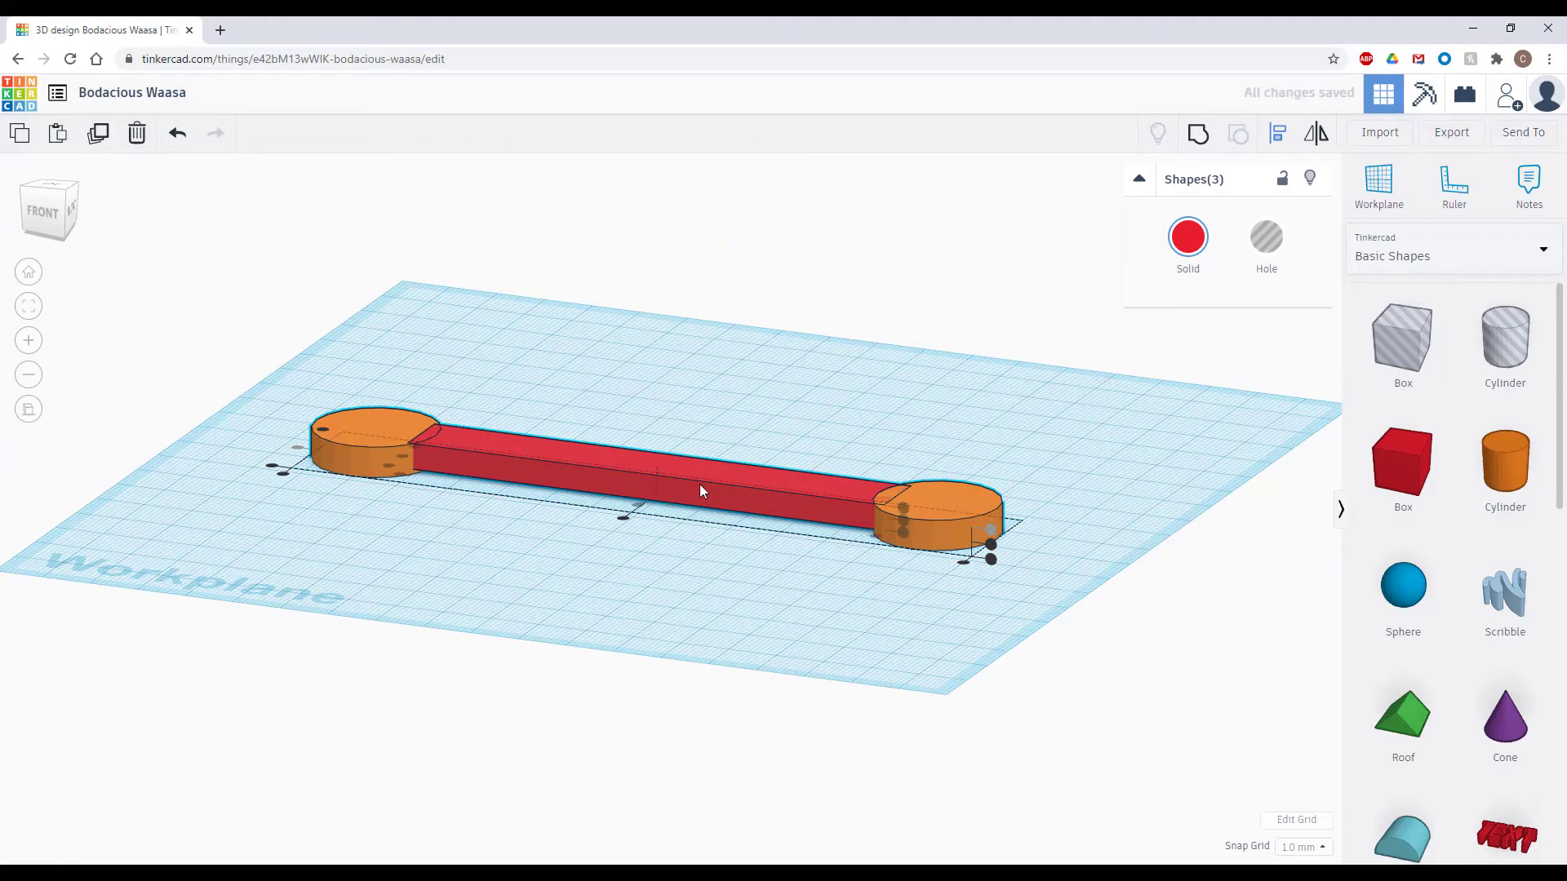
click(992, 559)
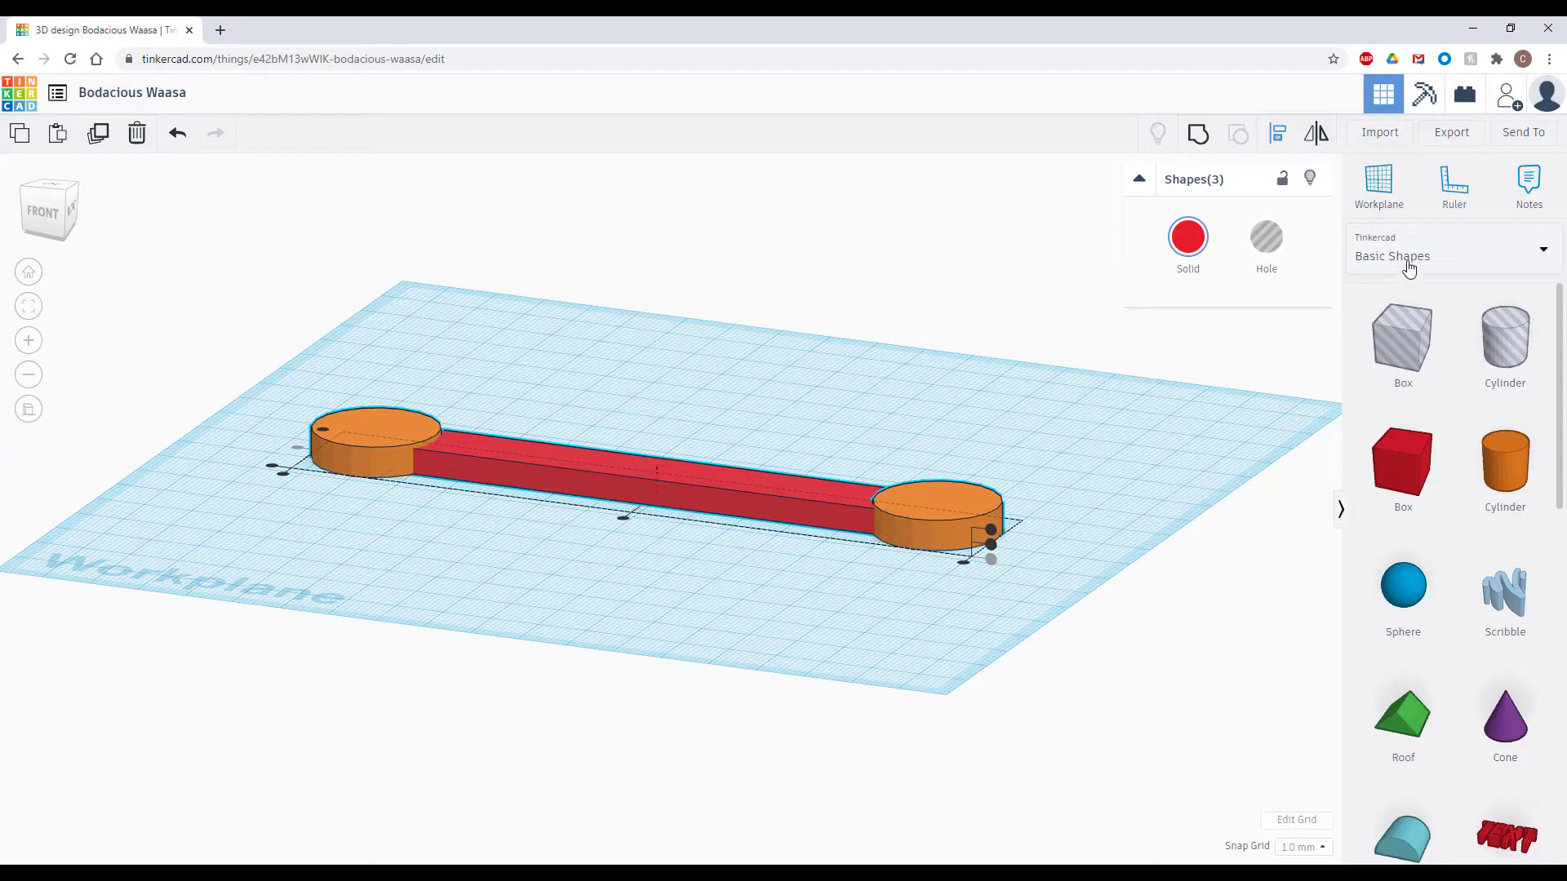
Place a solid six-sided polygon in the top view, behind the right end of the red bar
click(57, 191)
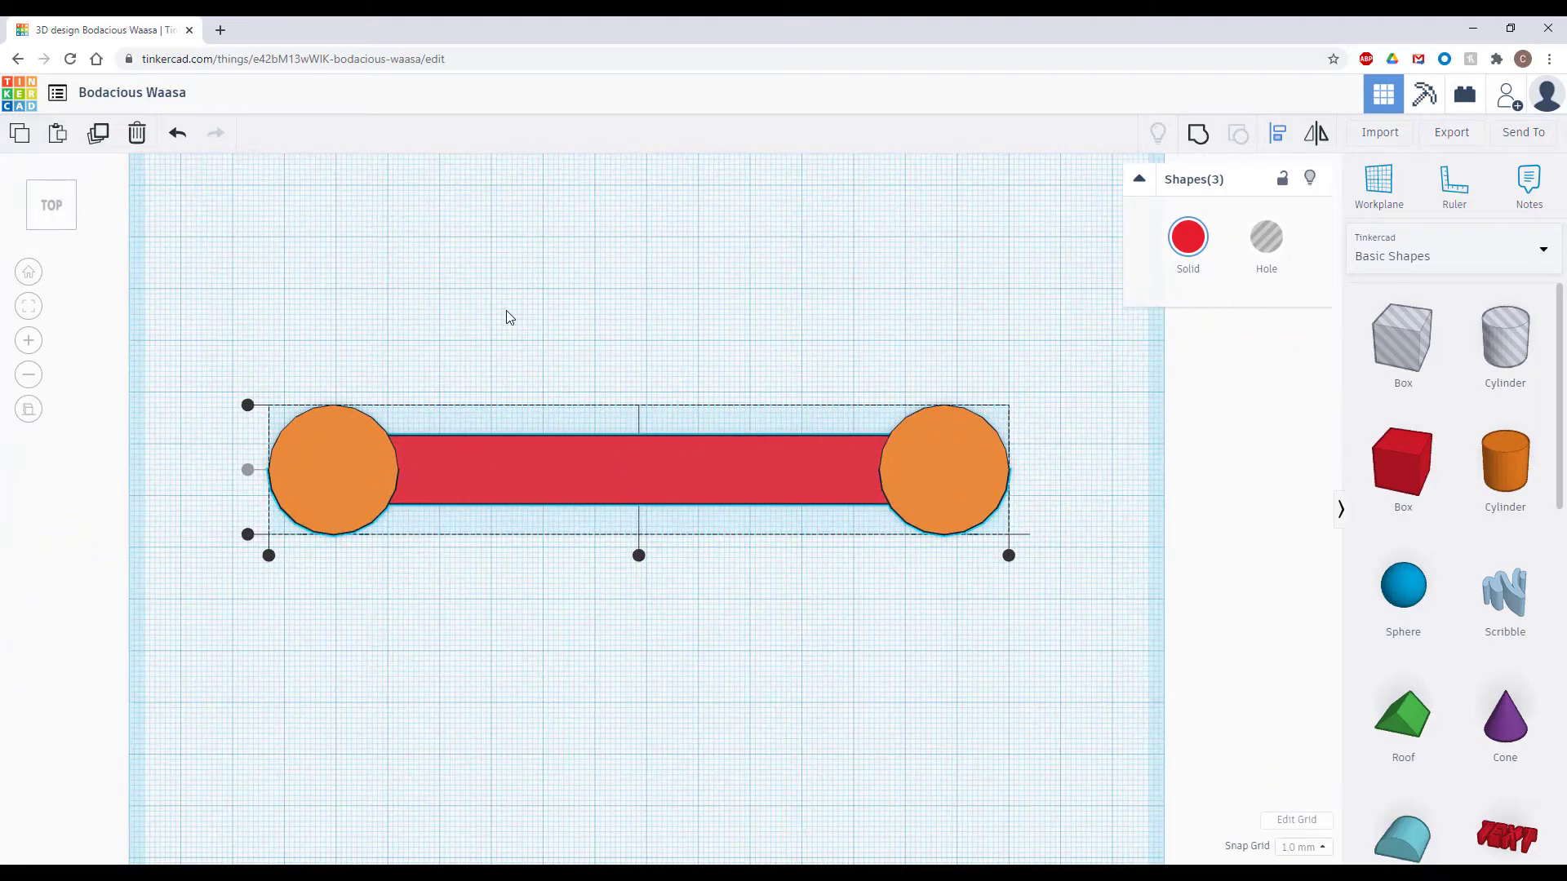
click(555, 324)
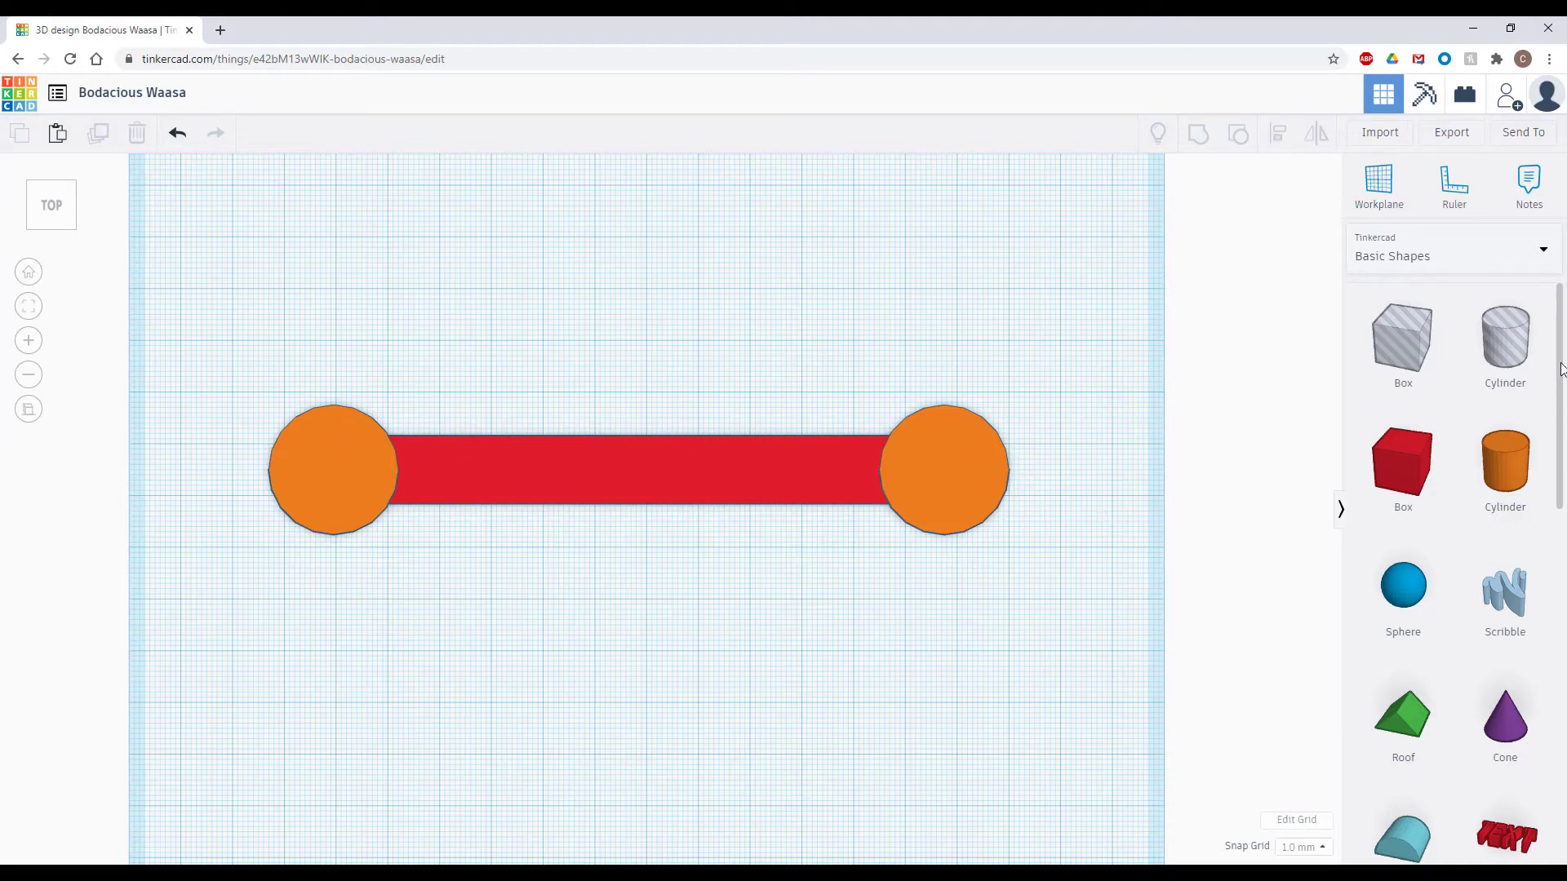
drag(1561, 369, 881, 282)
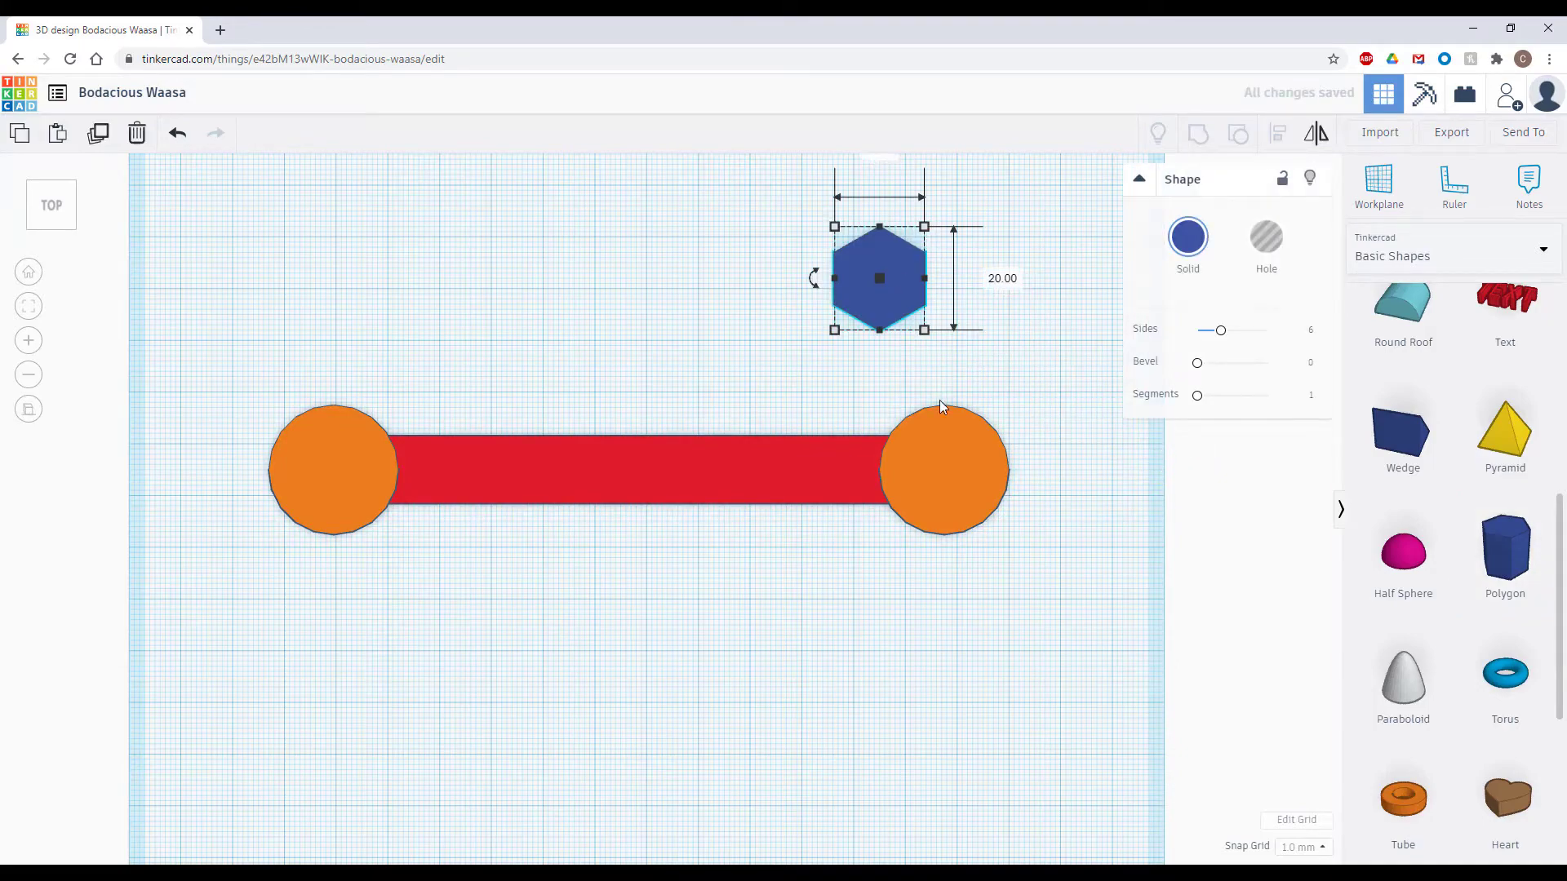
Zoom in on the hexagon and scale it down proportionally to about 14.7 mm wide and 17 mm deep
scroll(940, 457, up, 6)
scroll(940, 460, up, 1)
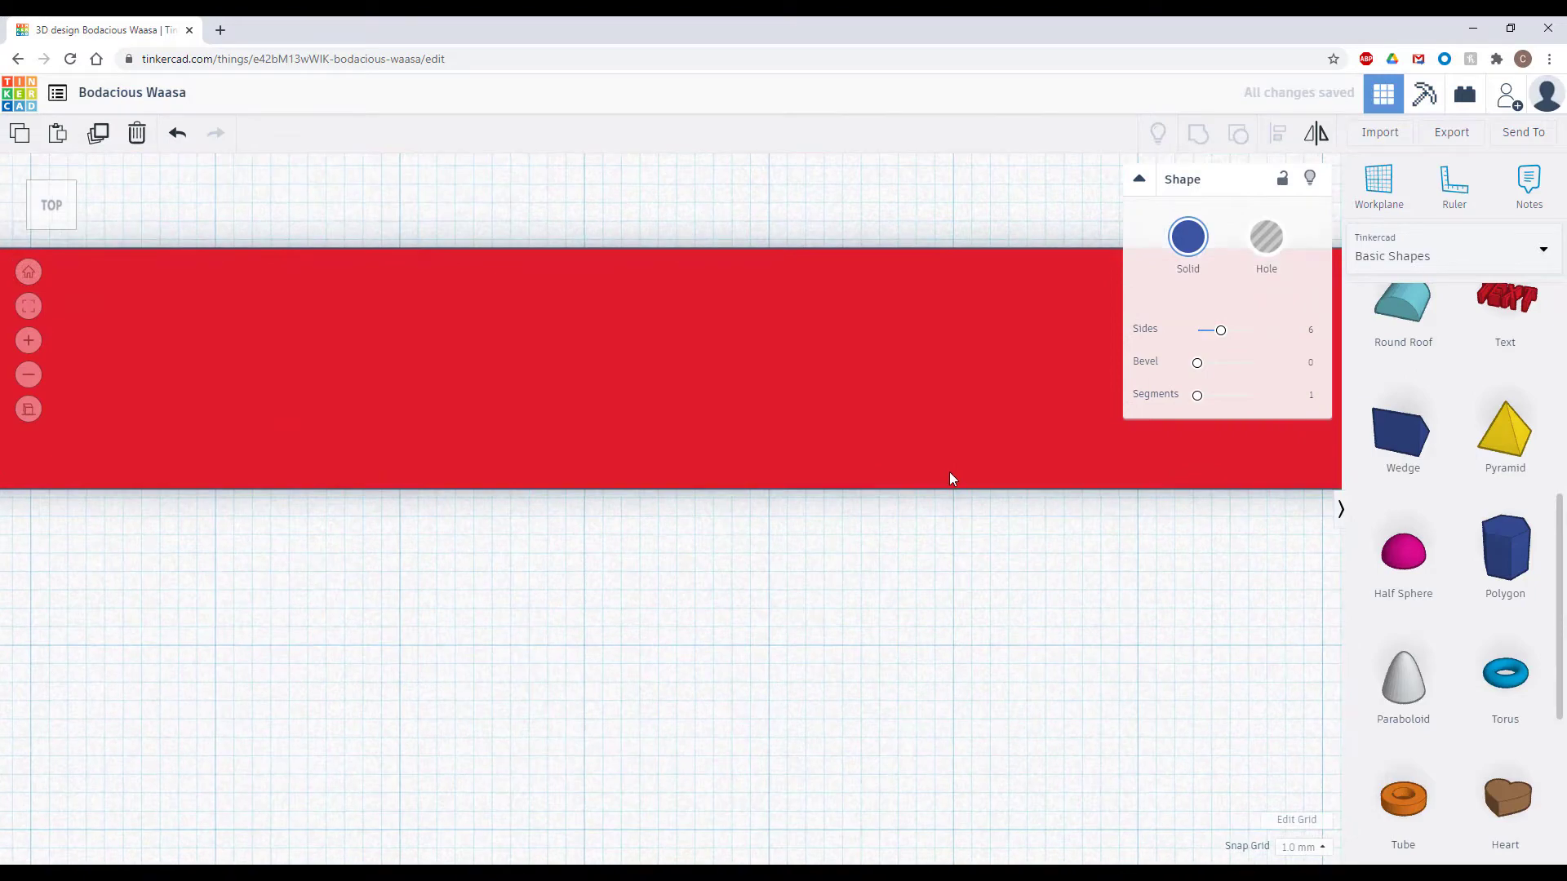
click(28, 307)
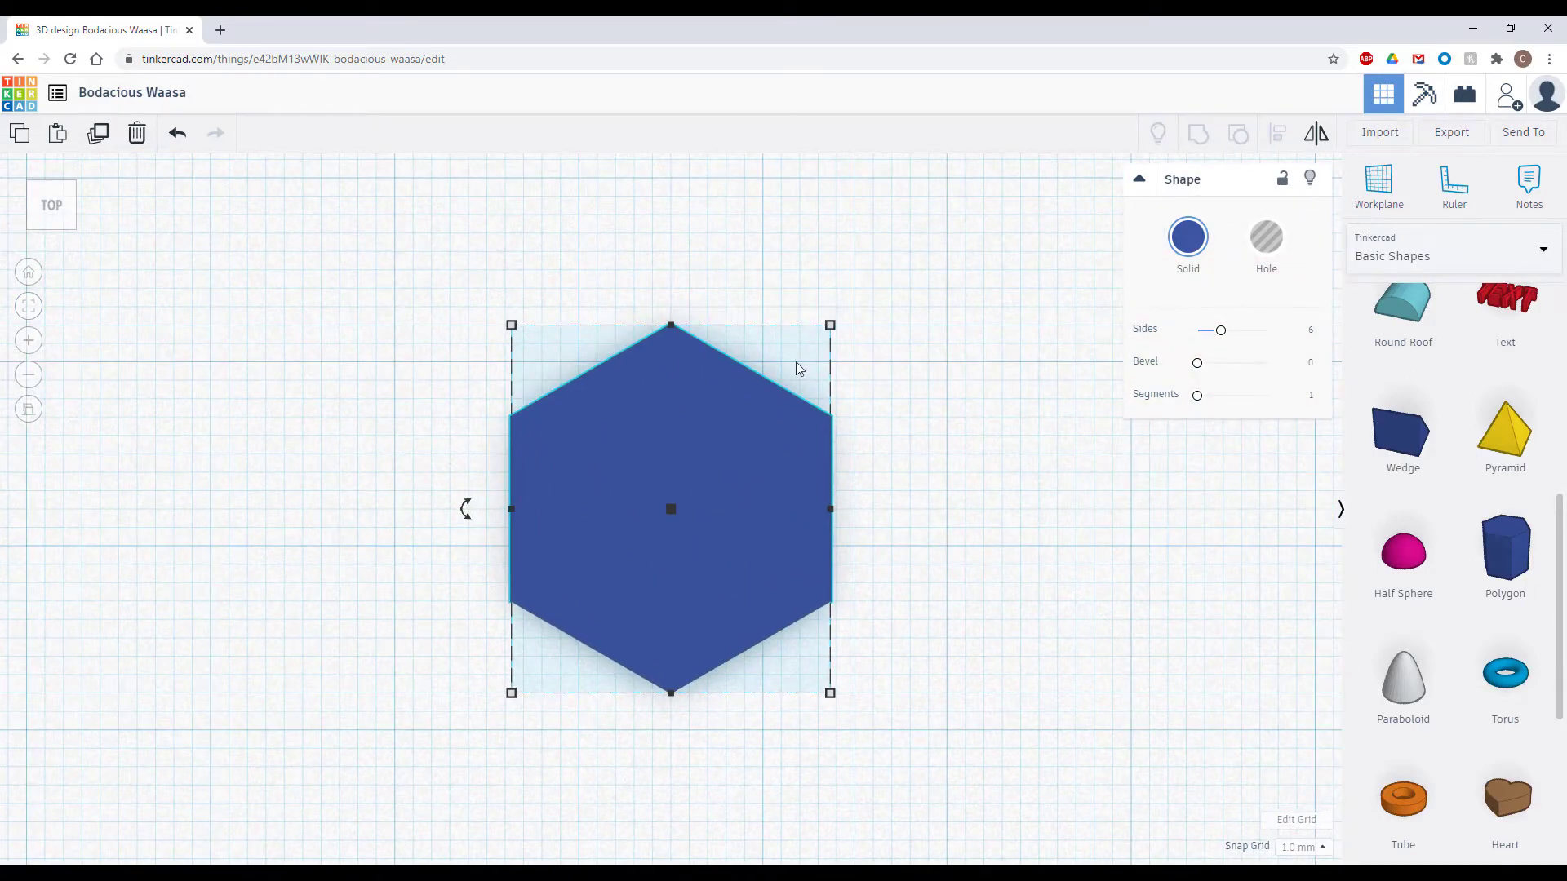
mouse_move(826, 328)
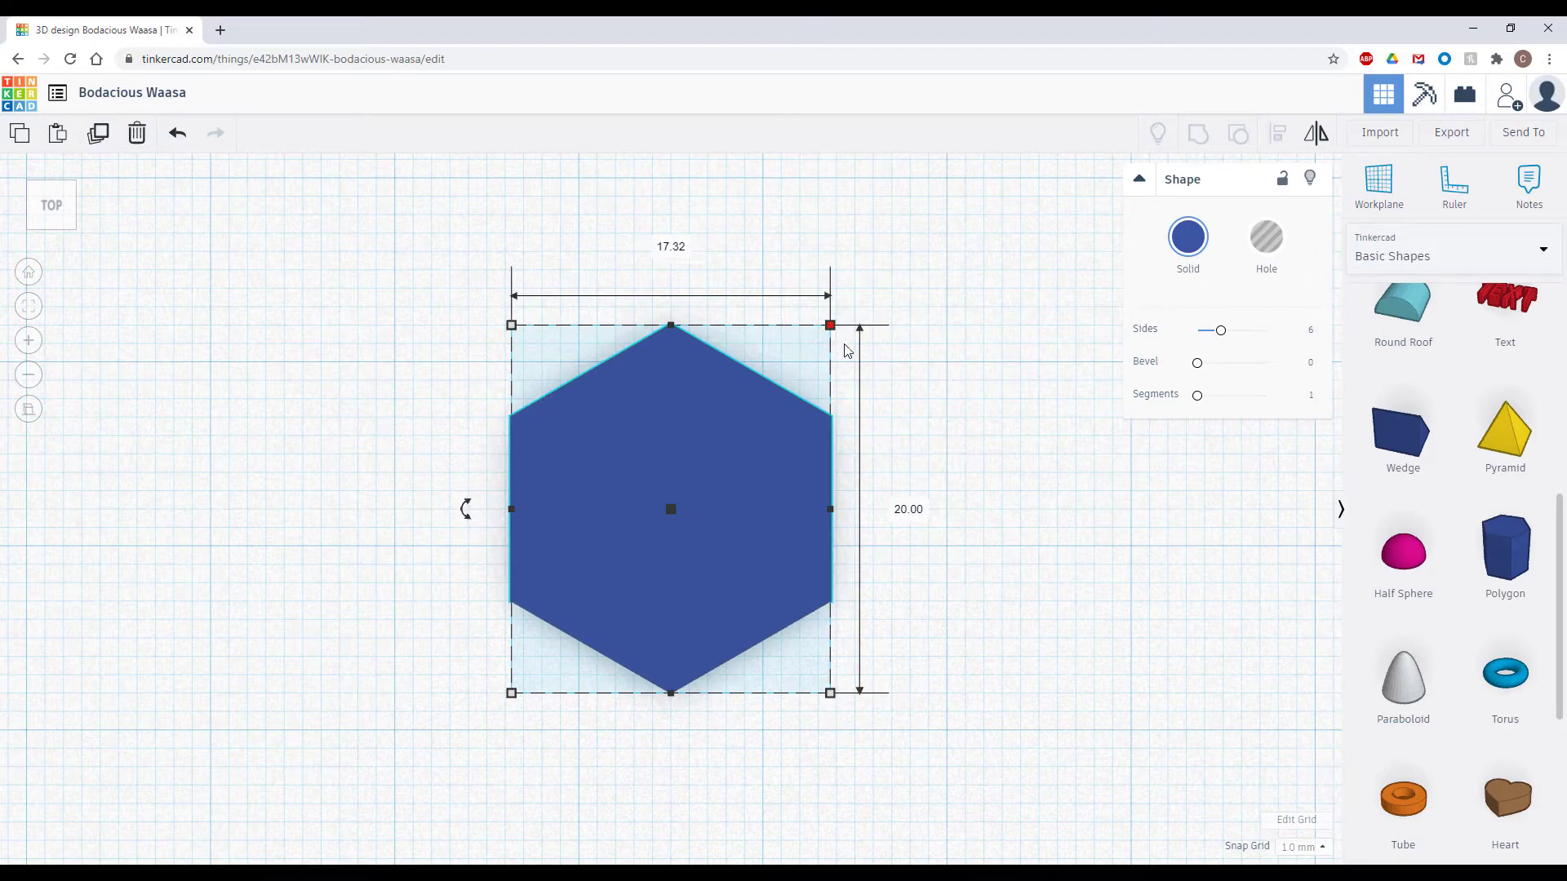
drag(833, 328, 790, 380)
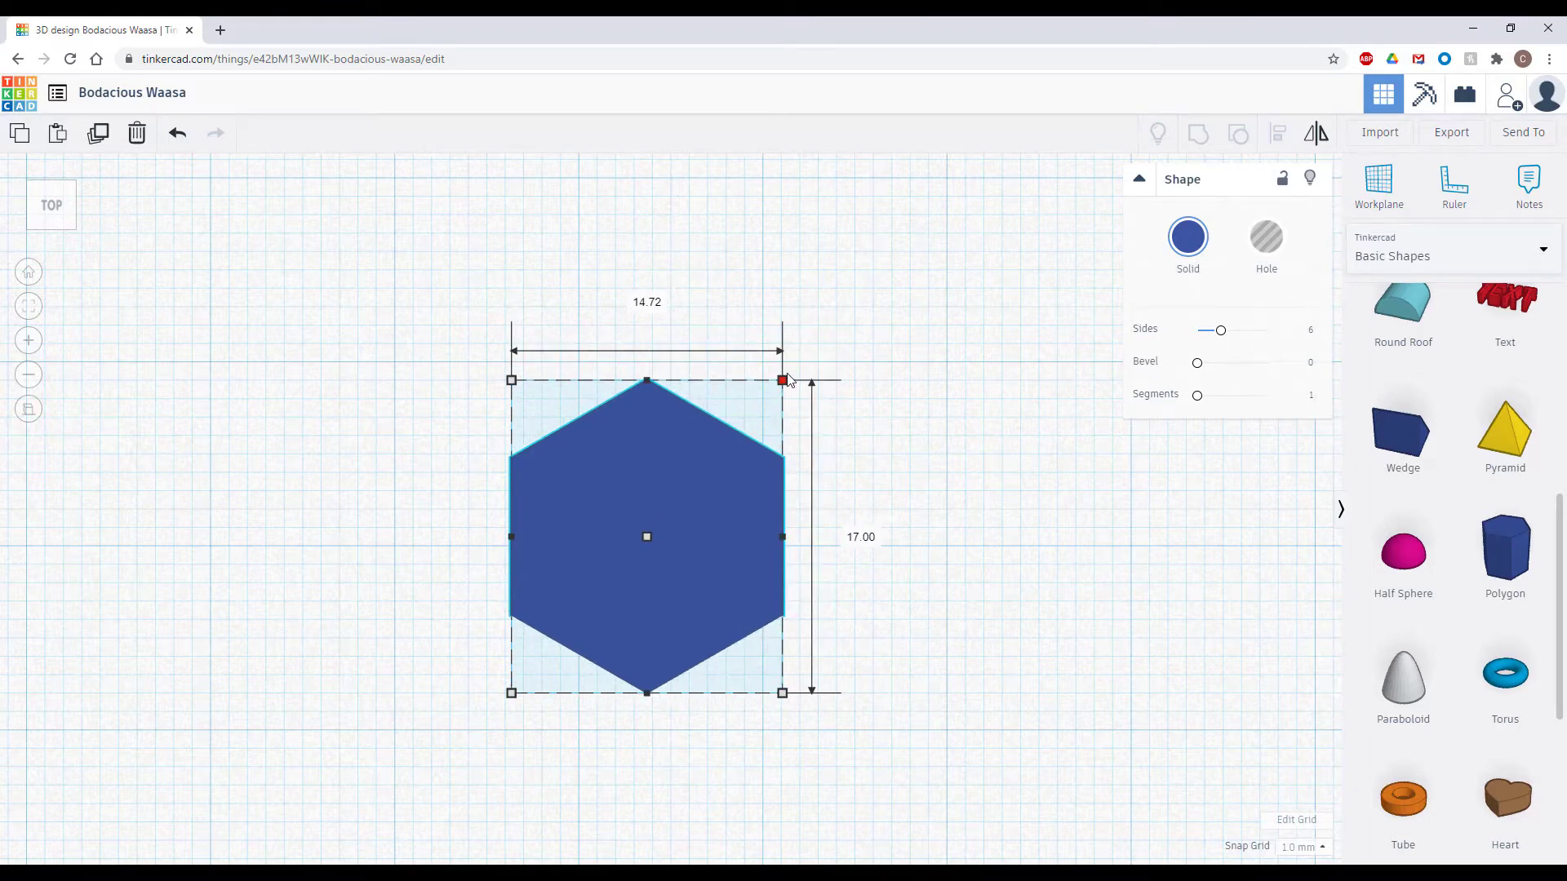
drag(790, 381, 790, 381)
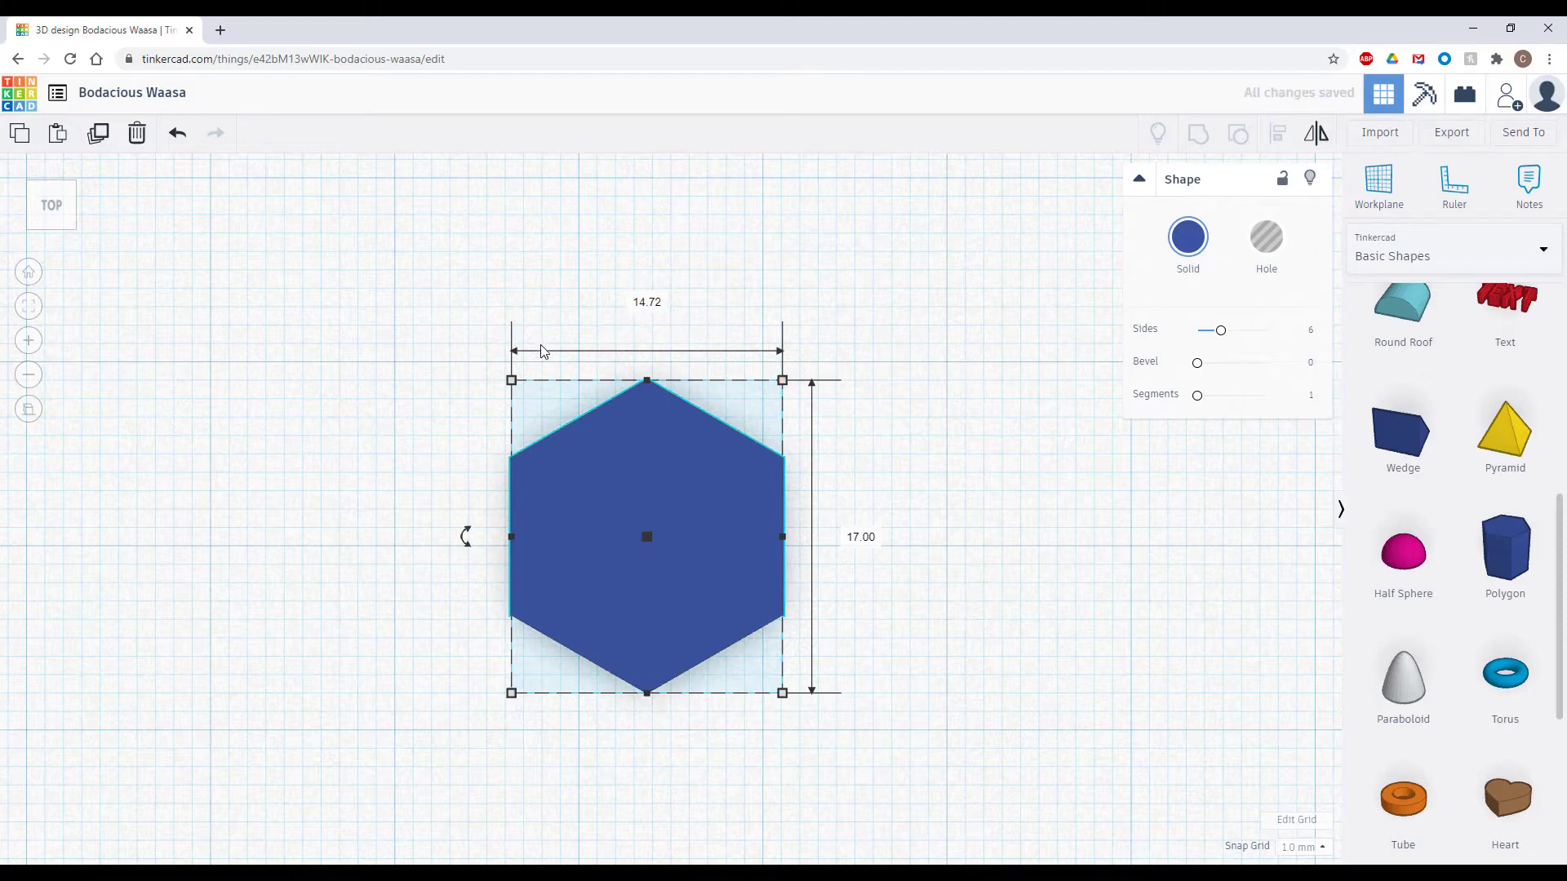
Set the hexagon's side-to-side width to 15 mm, scaling it proportionally
mouse_move(784, 381)
mouse_down()
mouse_move(759, 391)
mouse_move(772, 385)
mouse_up()
click(648, 304)
text(15)
key(Tab)
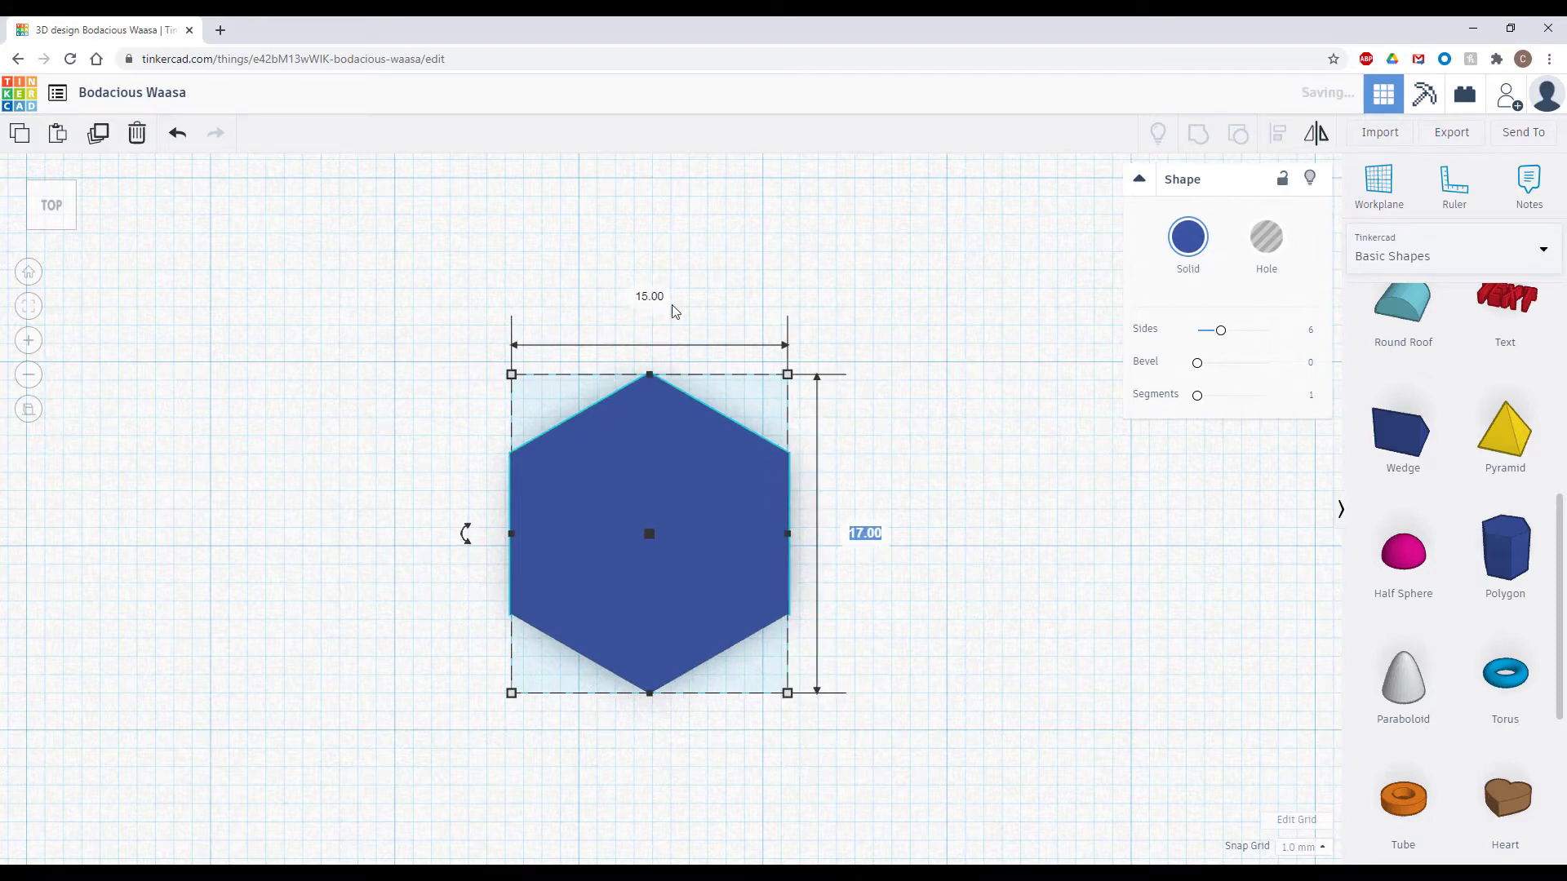
click(775, 264)
Move the blue hexagon onto the middle of the right orange cylinder
scroll(756, 492, down, 3)
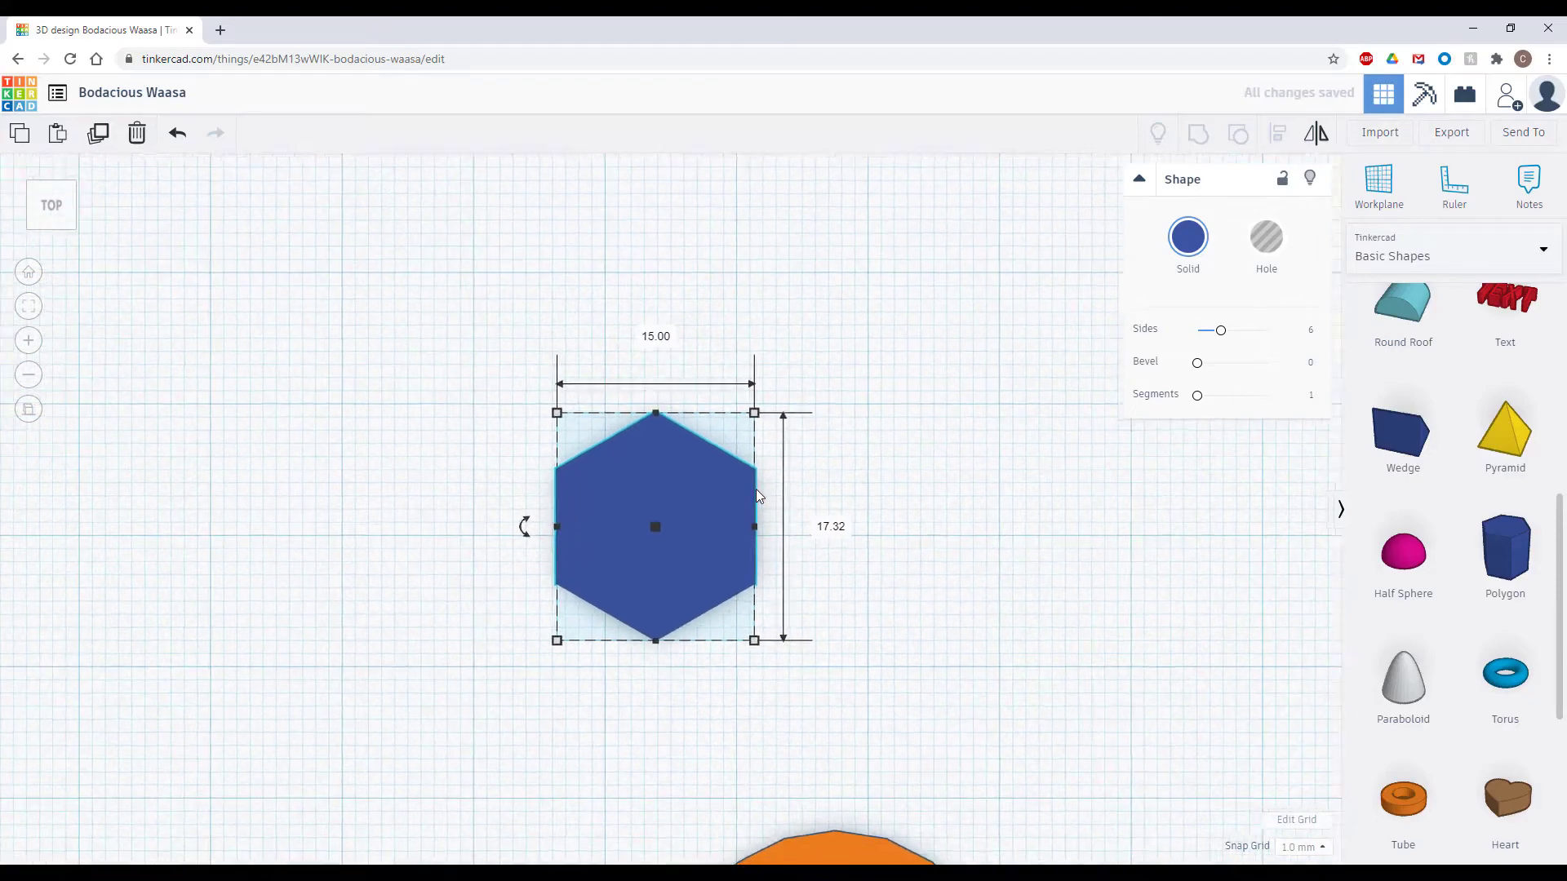
scroll(755, 488, down, 3)
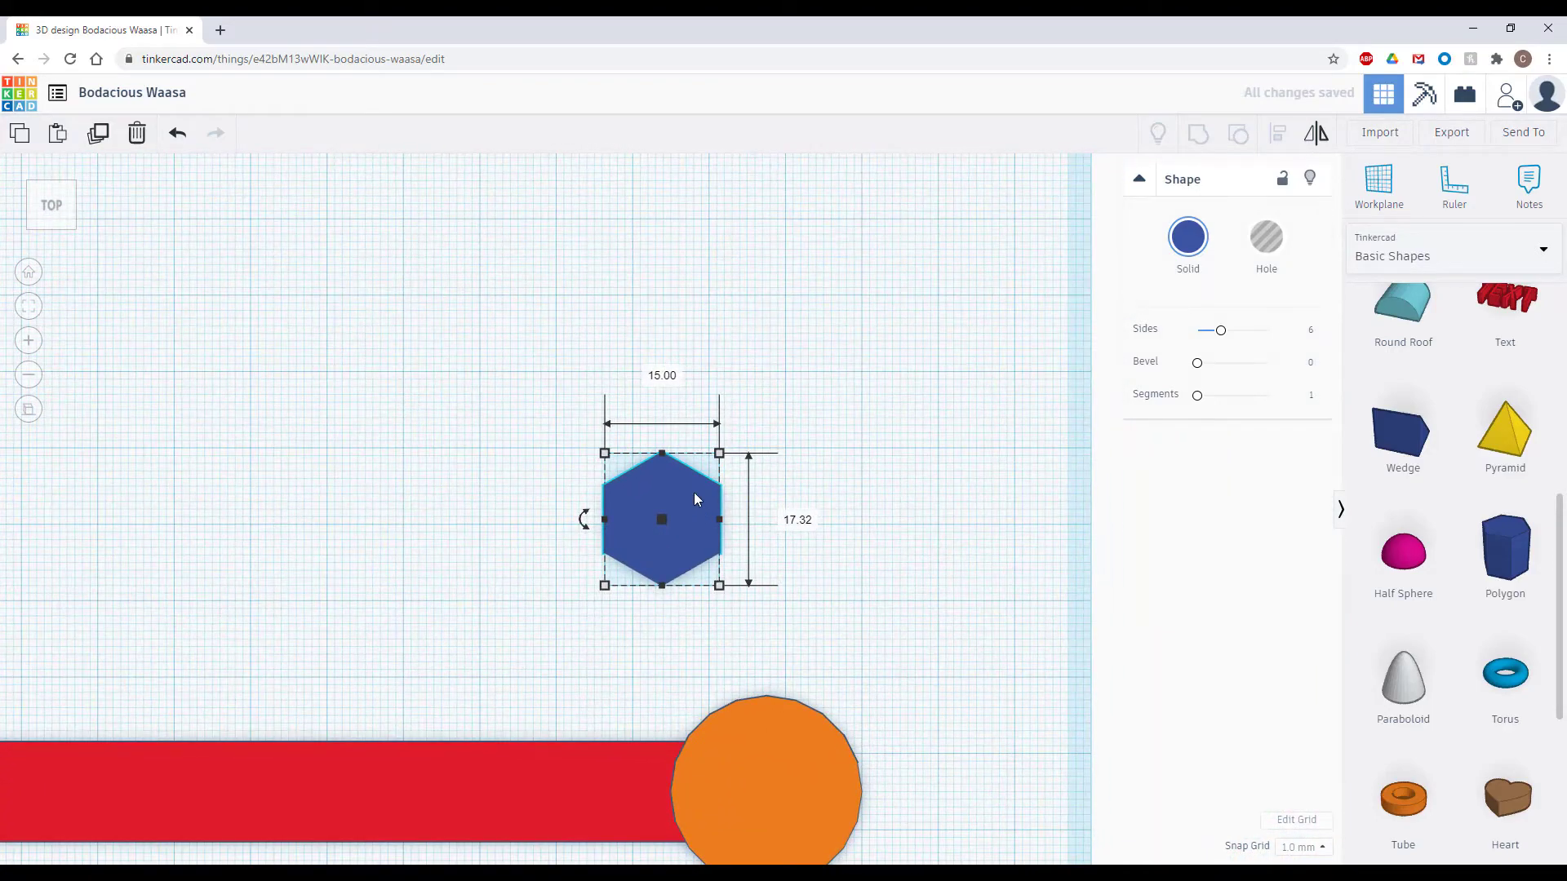
scroll(694, 492, down, 3)
click(766, 359)
click(703, 518)
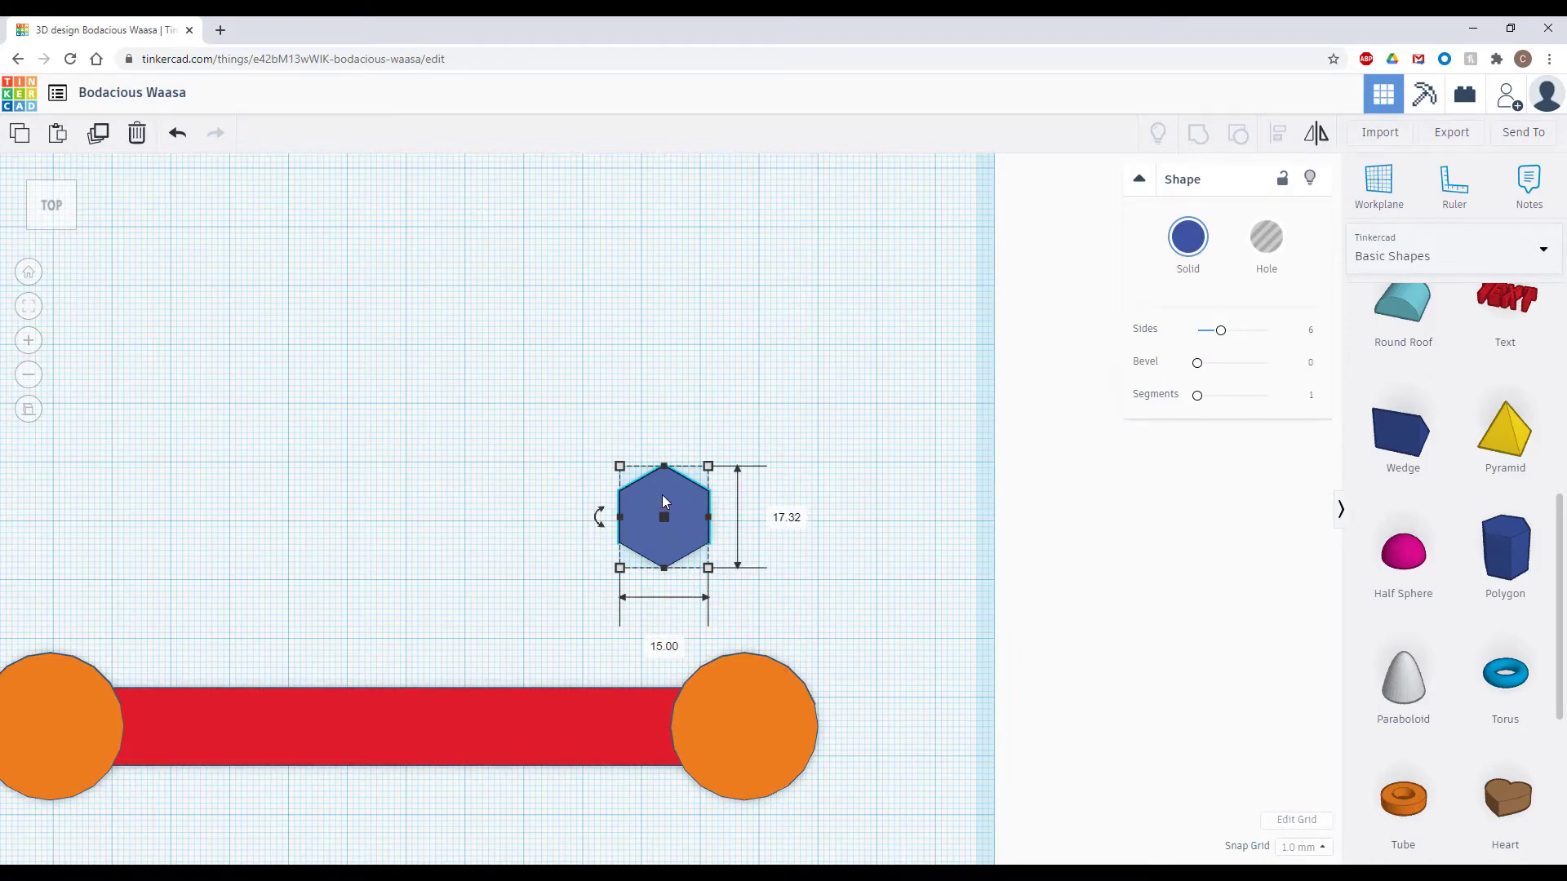
drag(674, 500, 755, 707)
scroll(761, 397, down, 2)
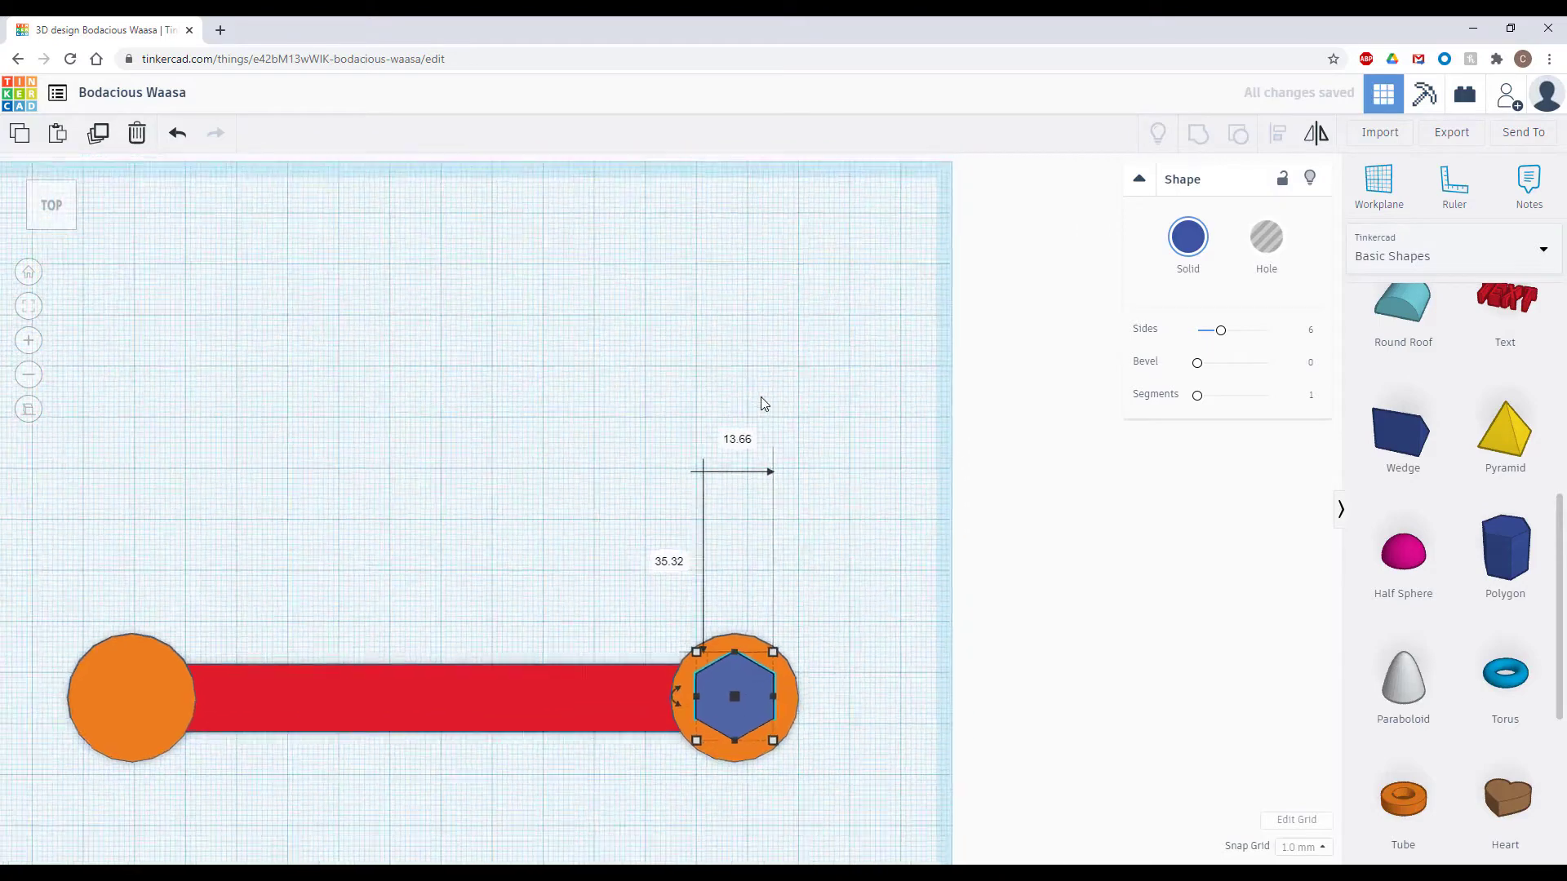
scroll(748, 764, up, 3)
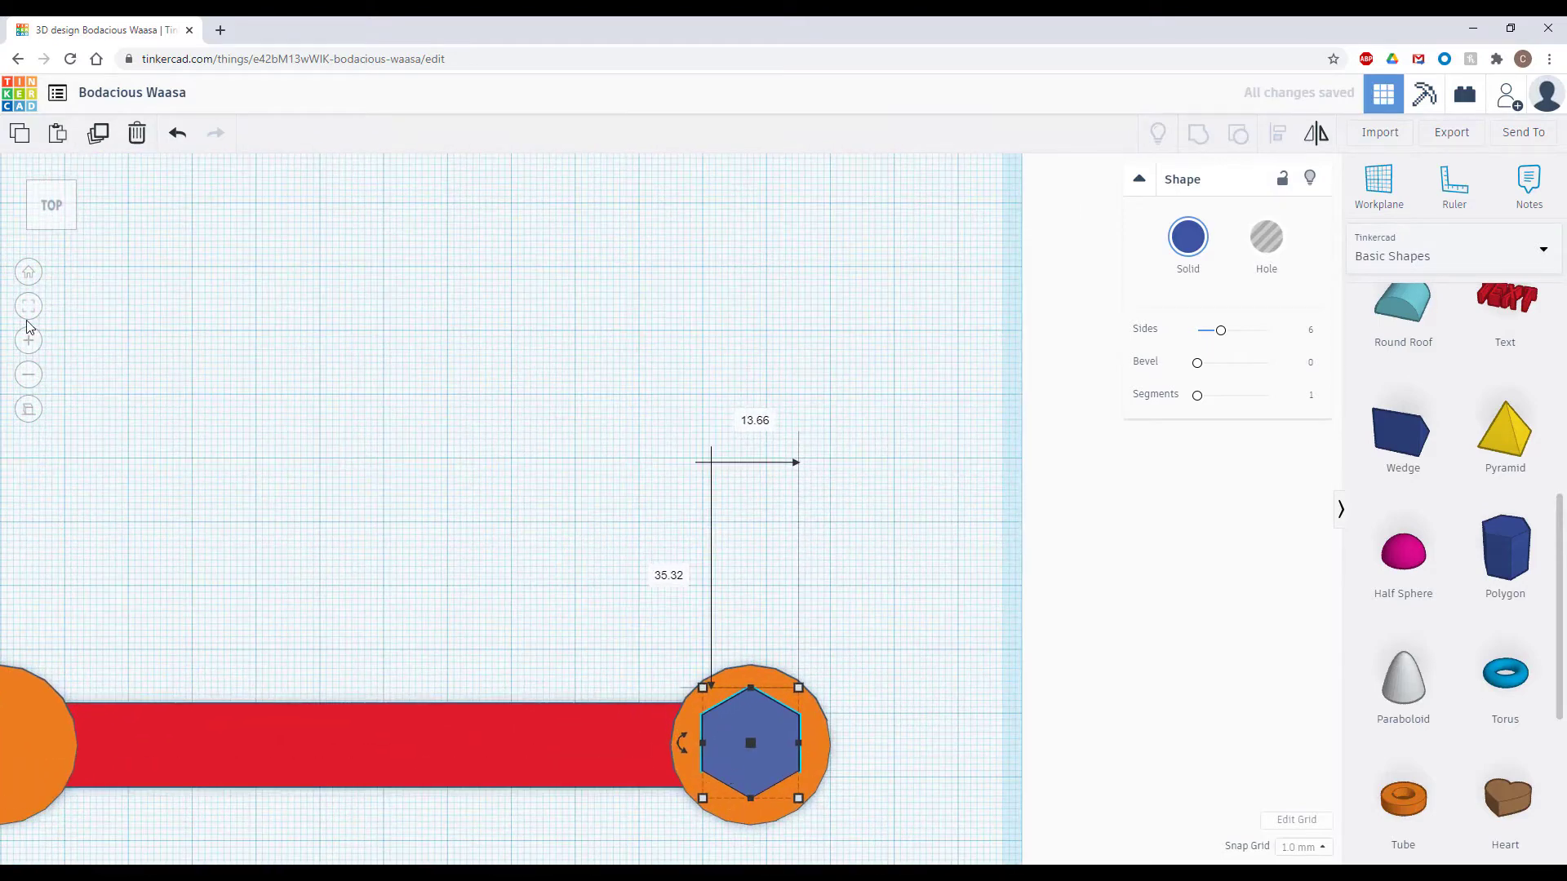
Rotate the blue hexagon flat on the cylinder so two of its sides run parallel to the bar's long edges
click(82, 334)
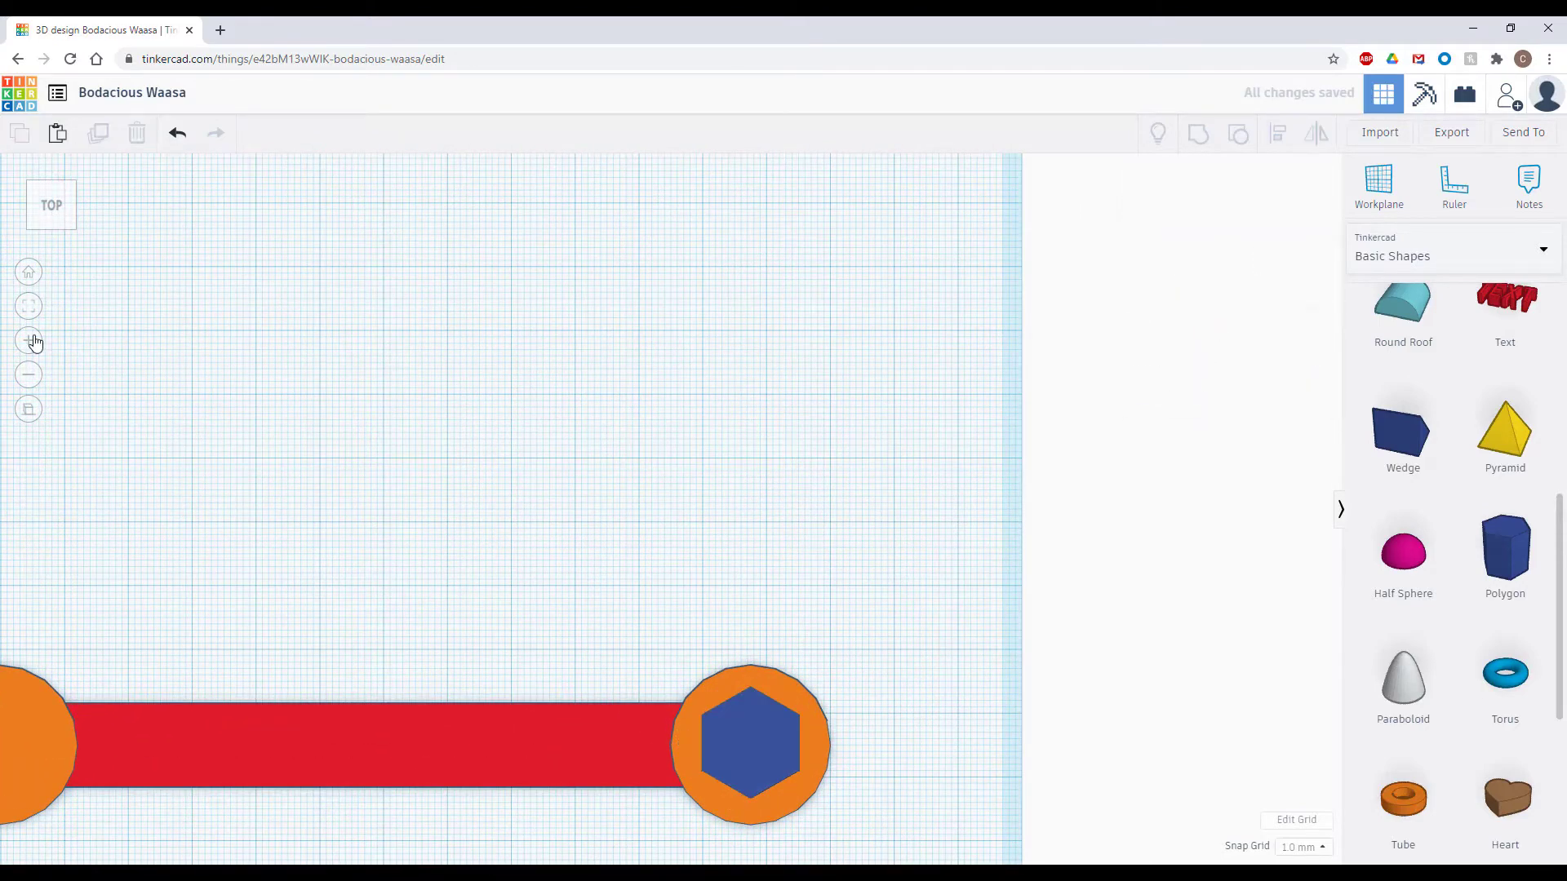
click(28, 311)
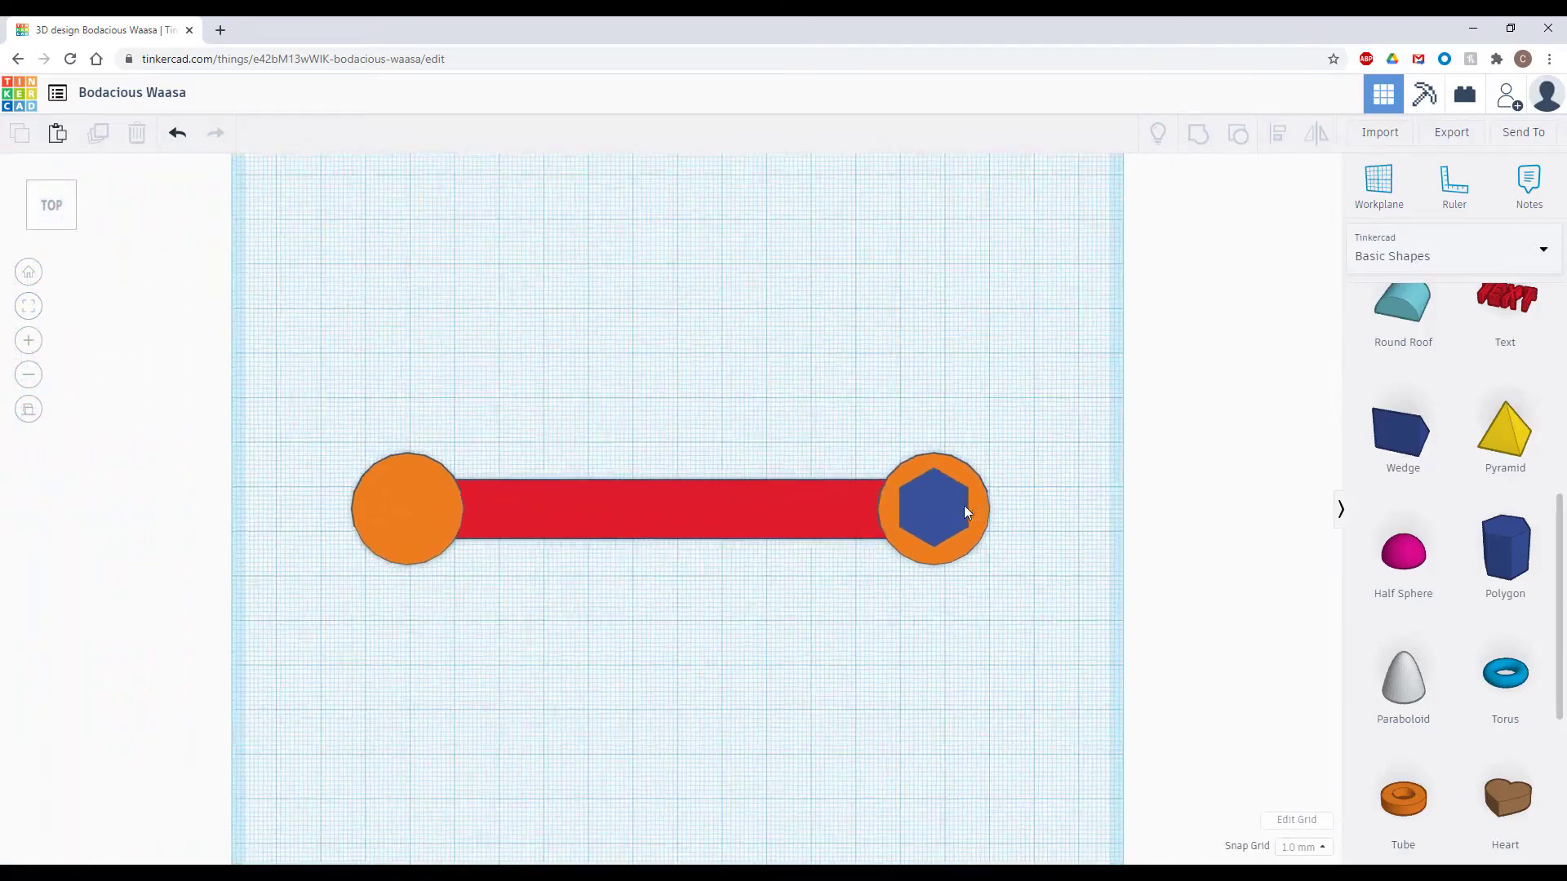
scroll(1202, 513, up, 5)
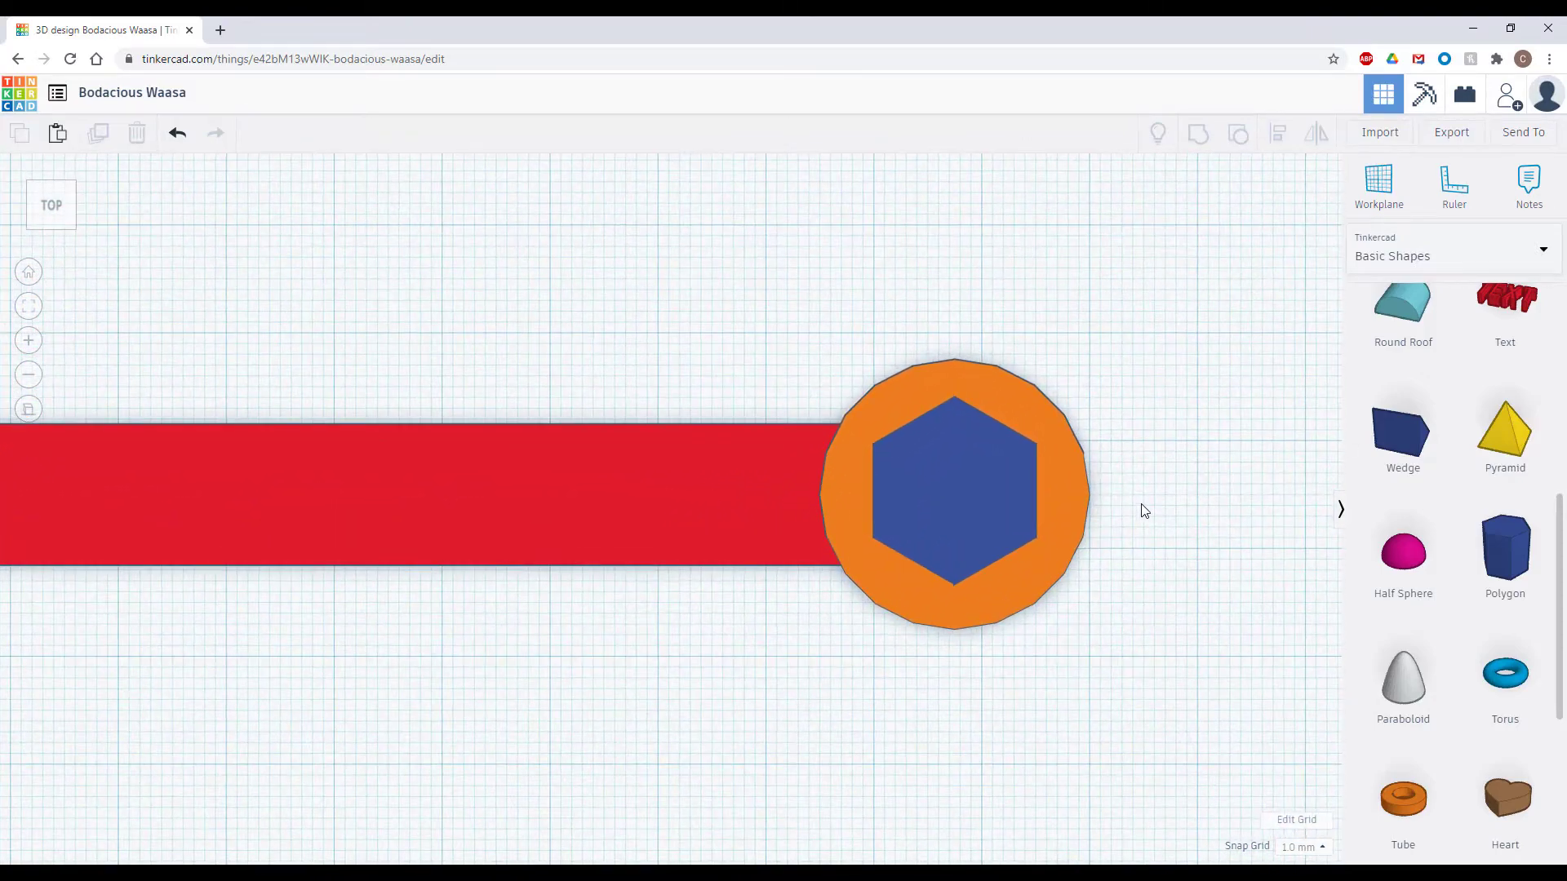
scroll(1026, 490, up, 3)
middle_drag(1143, 495, 904, 516)
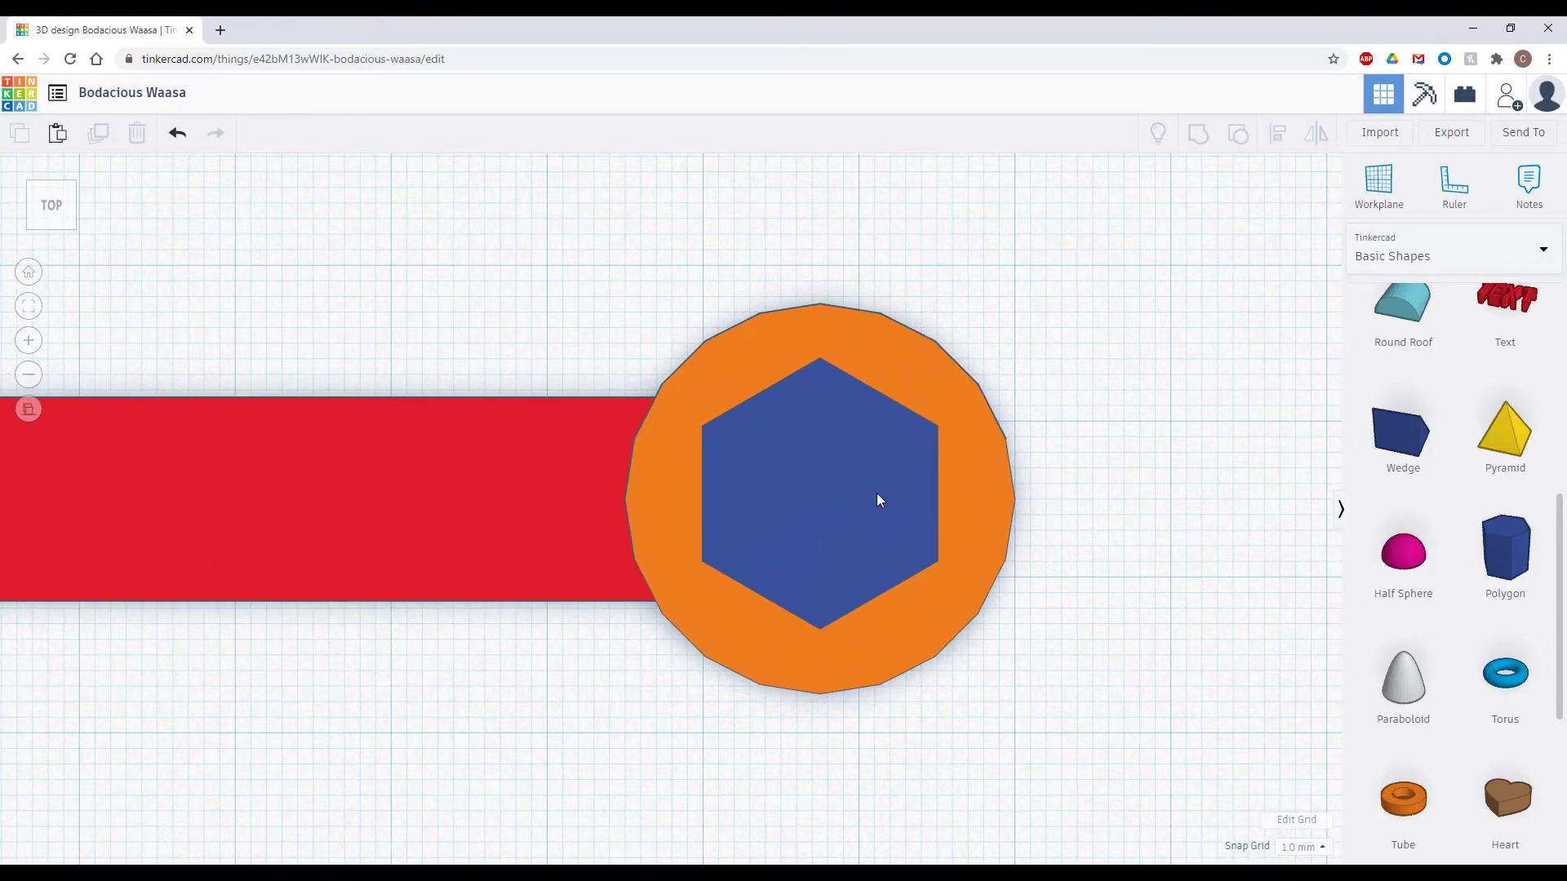
click(878, 498)
drag(666, 492, 506, 681)
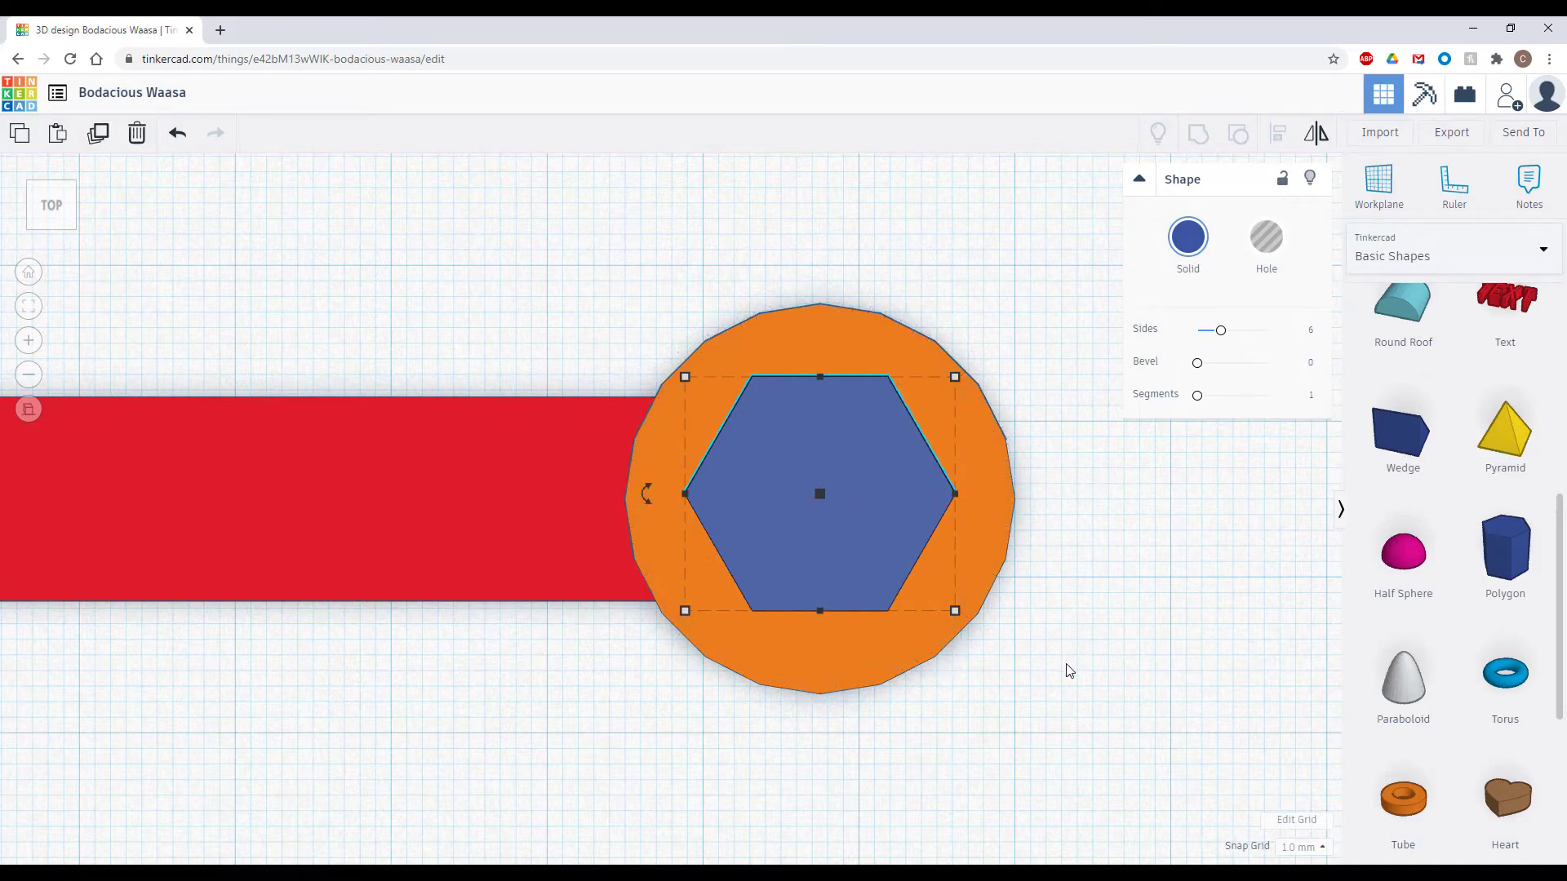
Align the blue hexagon and the orange cylinder beneath it on their centres in both horizontal directions
right_drag(1053, 664, 1060, 493)
click(1061, 493)
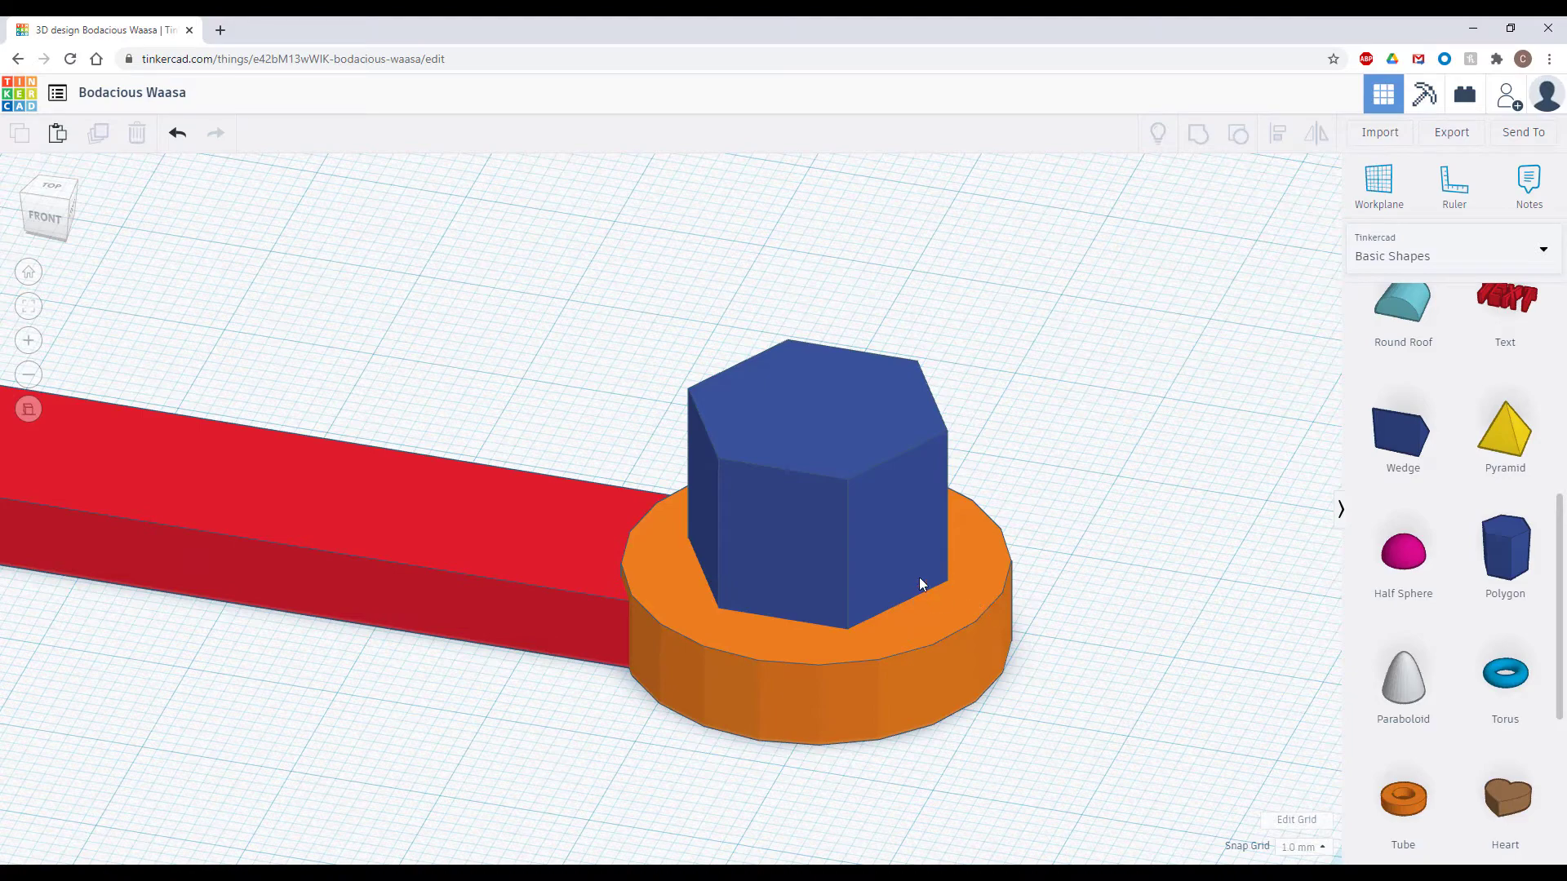
click(906, 539)
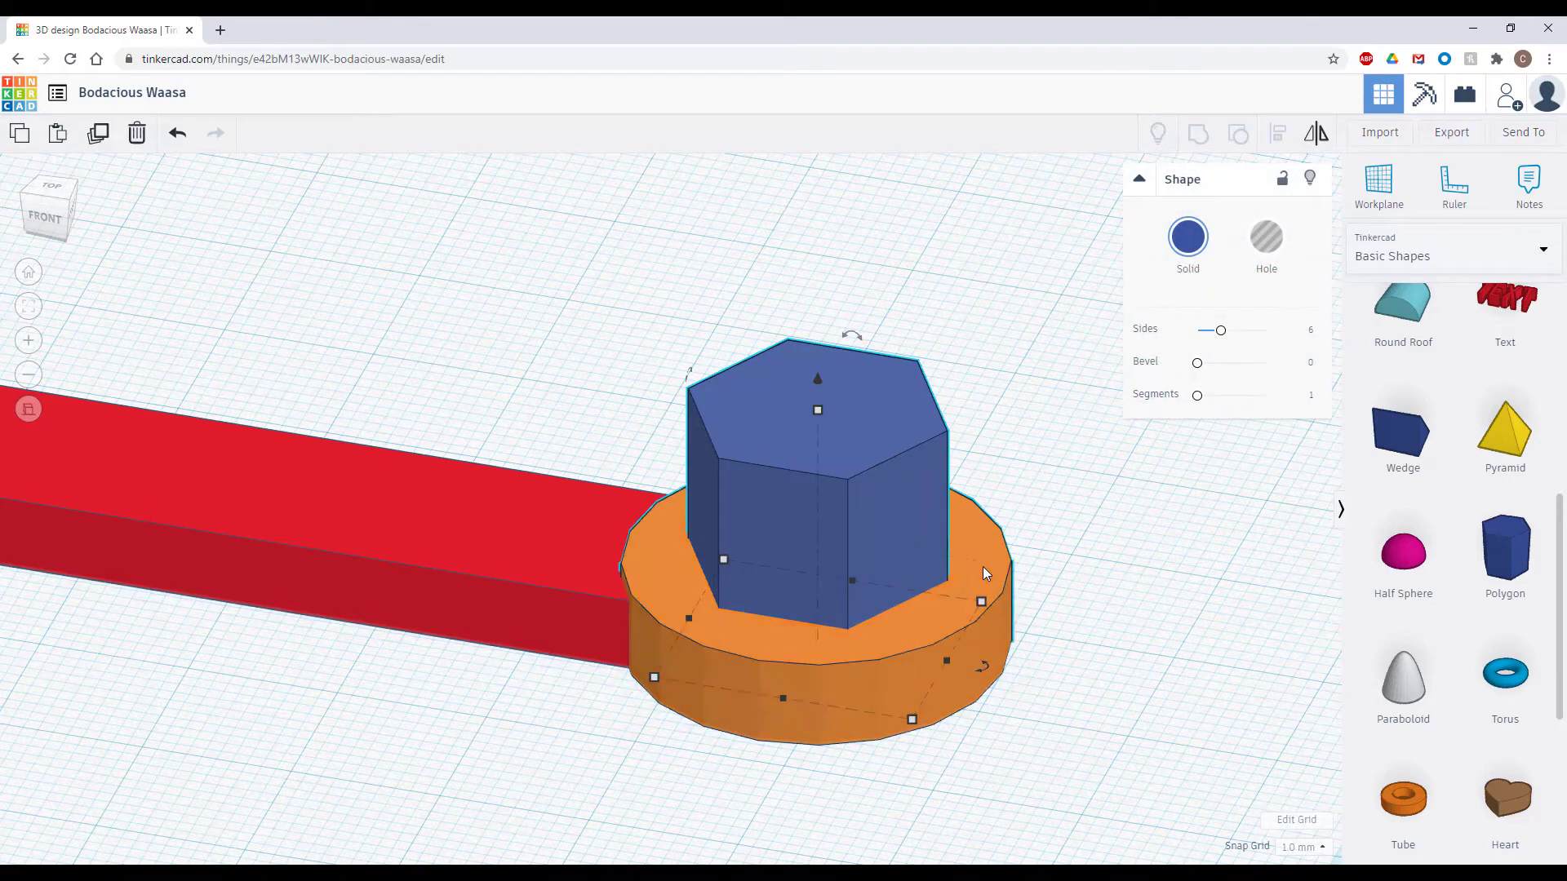
shift+click(984, 569)
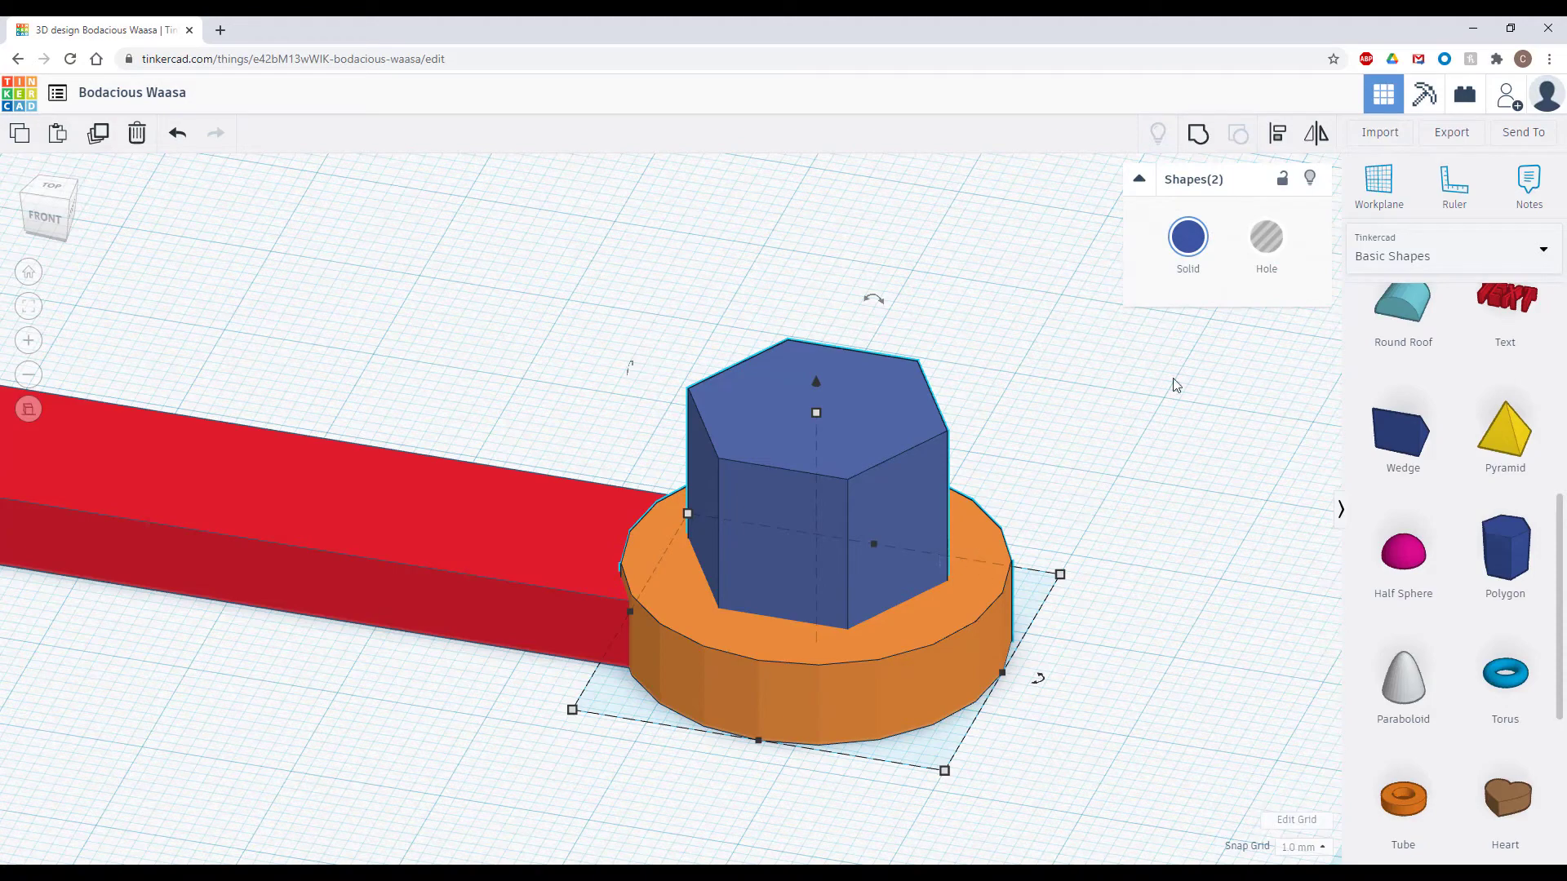
click(1278, 138)
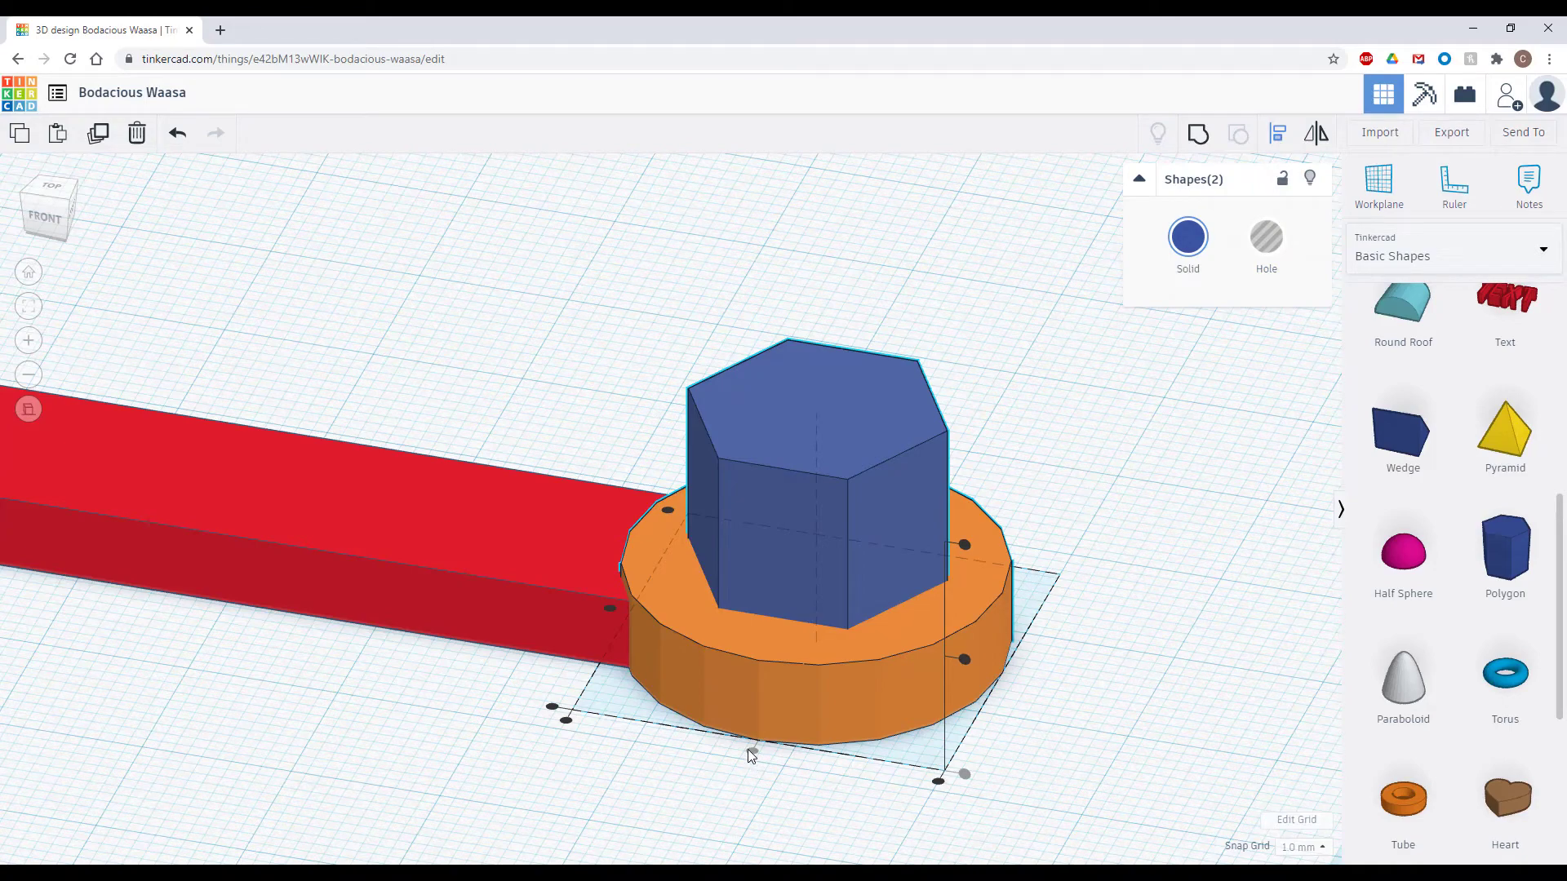
click(608, 607)
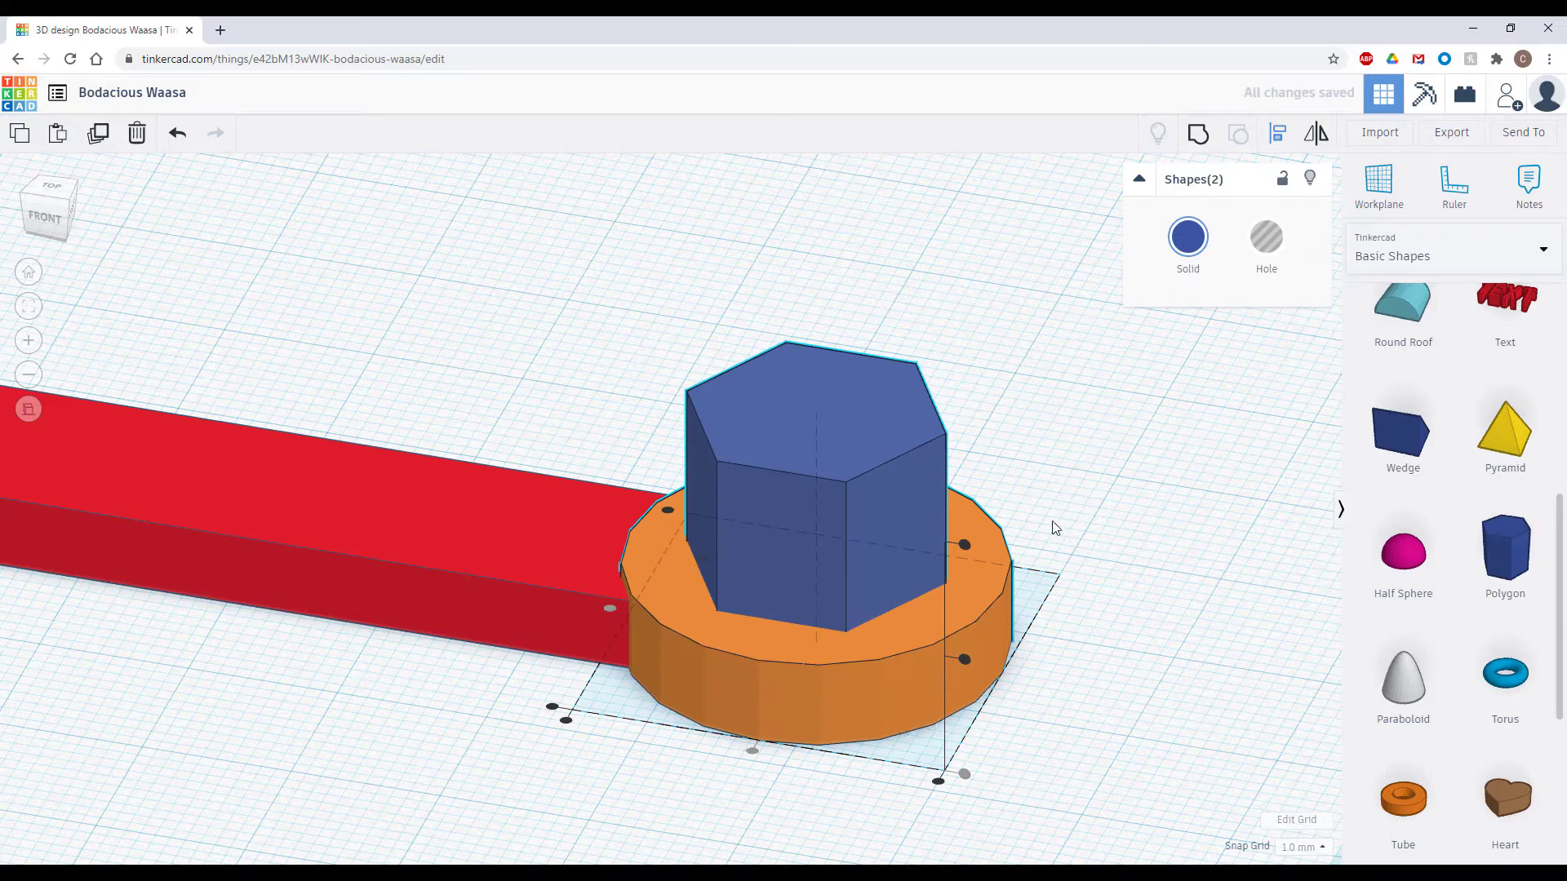
click(880, 416)
click(1059, 360)
Turn the blue hexagon into a hole shape
click(886, 372)
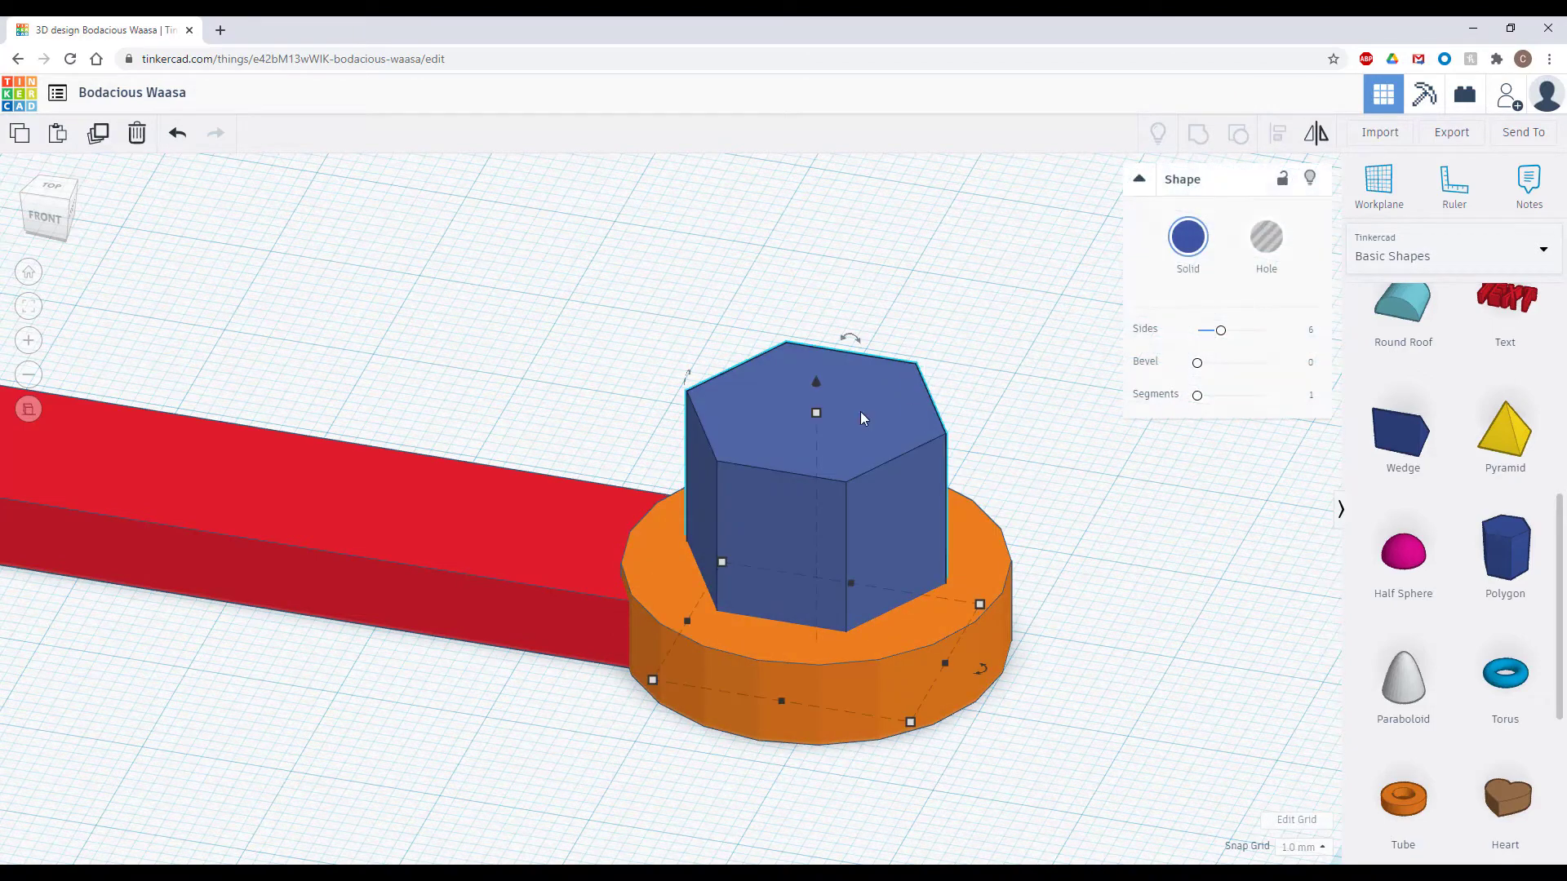
click(1276, 250)
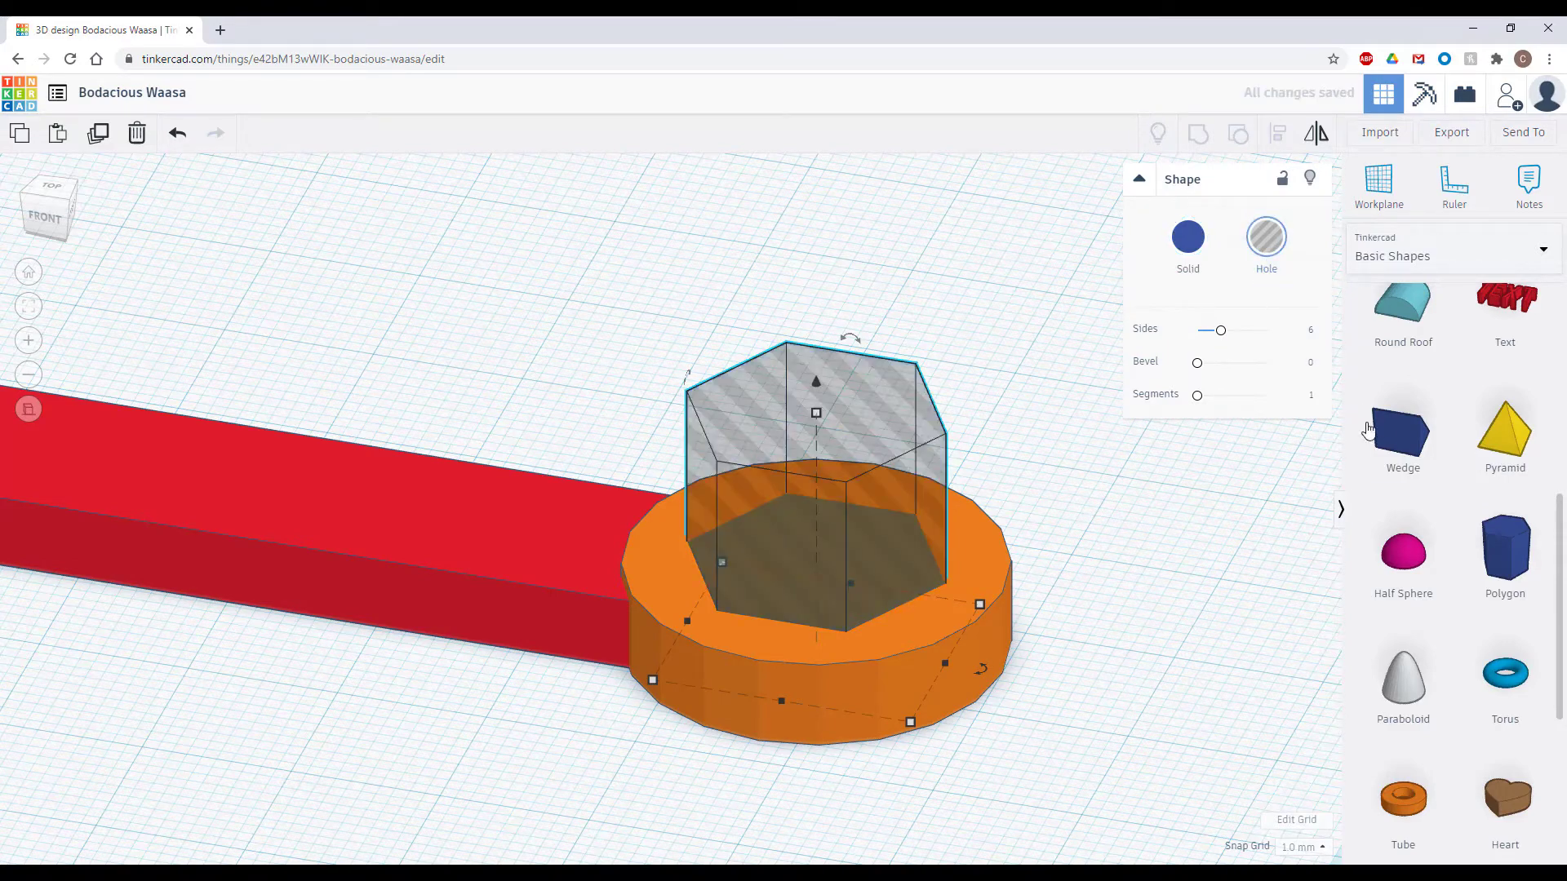
scroll(1404, 430, up, 6)
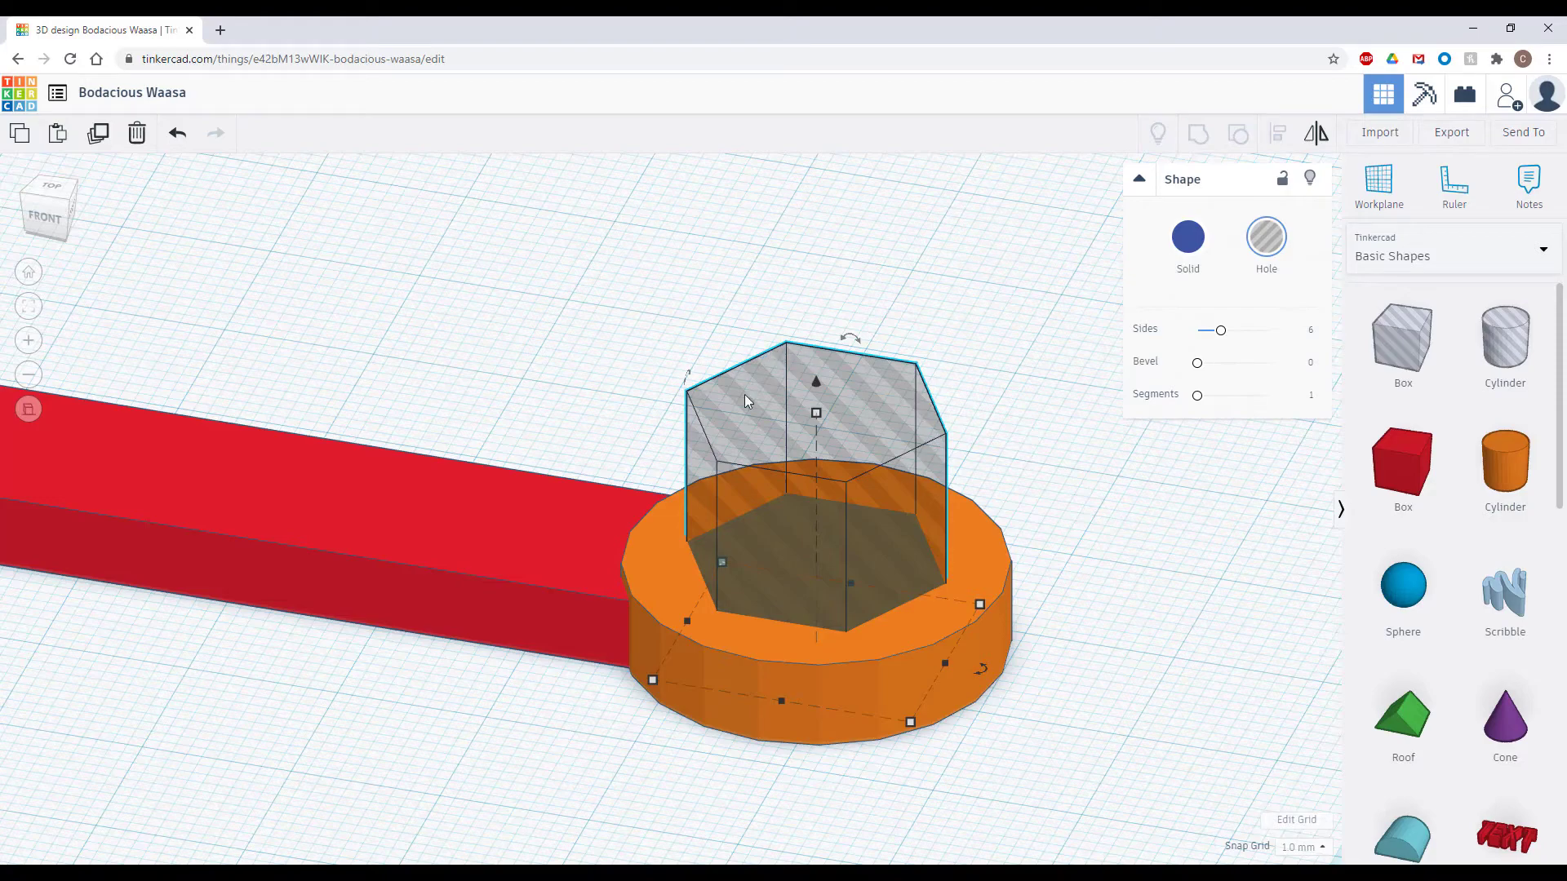
Group the hexagonal hole with its orange cylinder to cut a hexagonal opening through that end of the wrench
click(1126, 544)
scroll(1124, 537, down, 5)
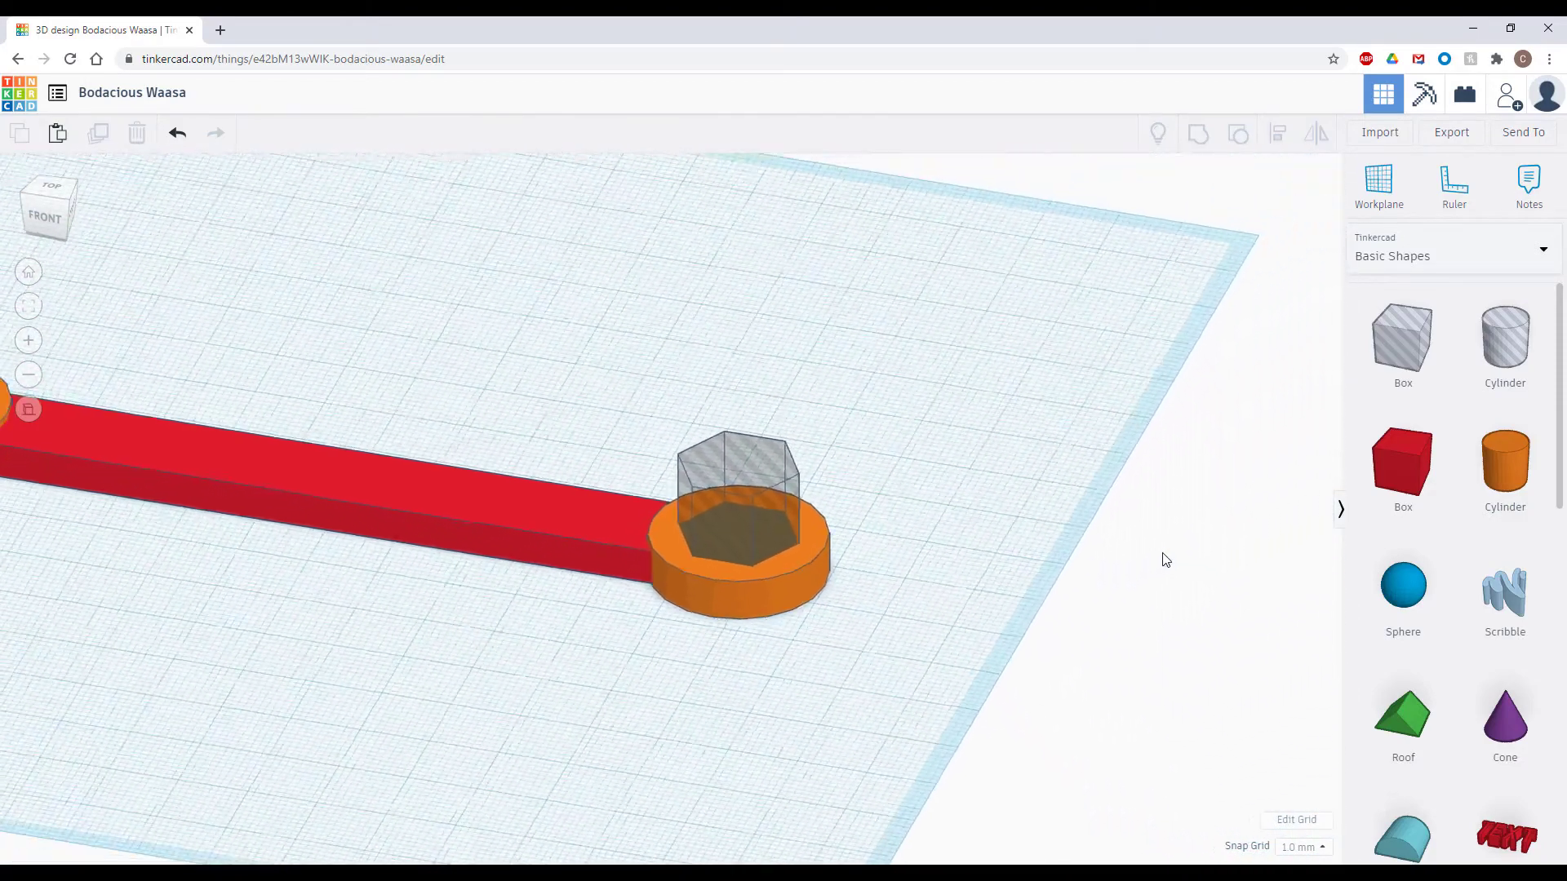
click(29, 272)
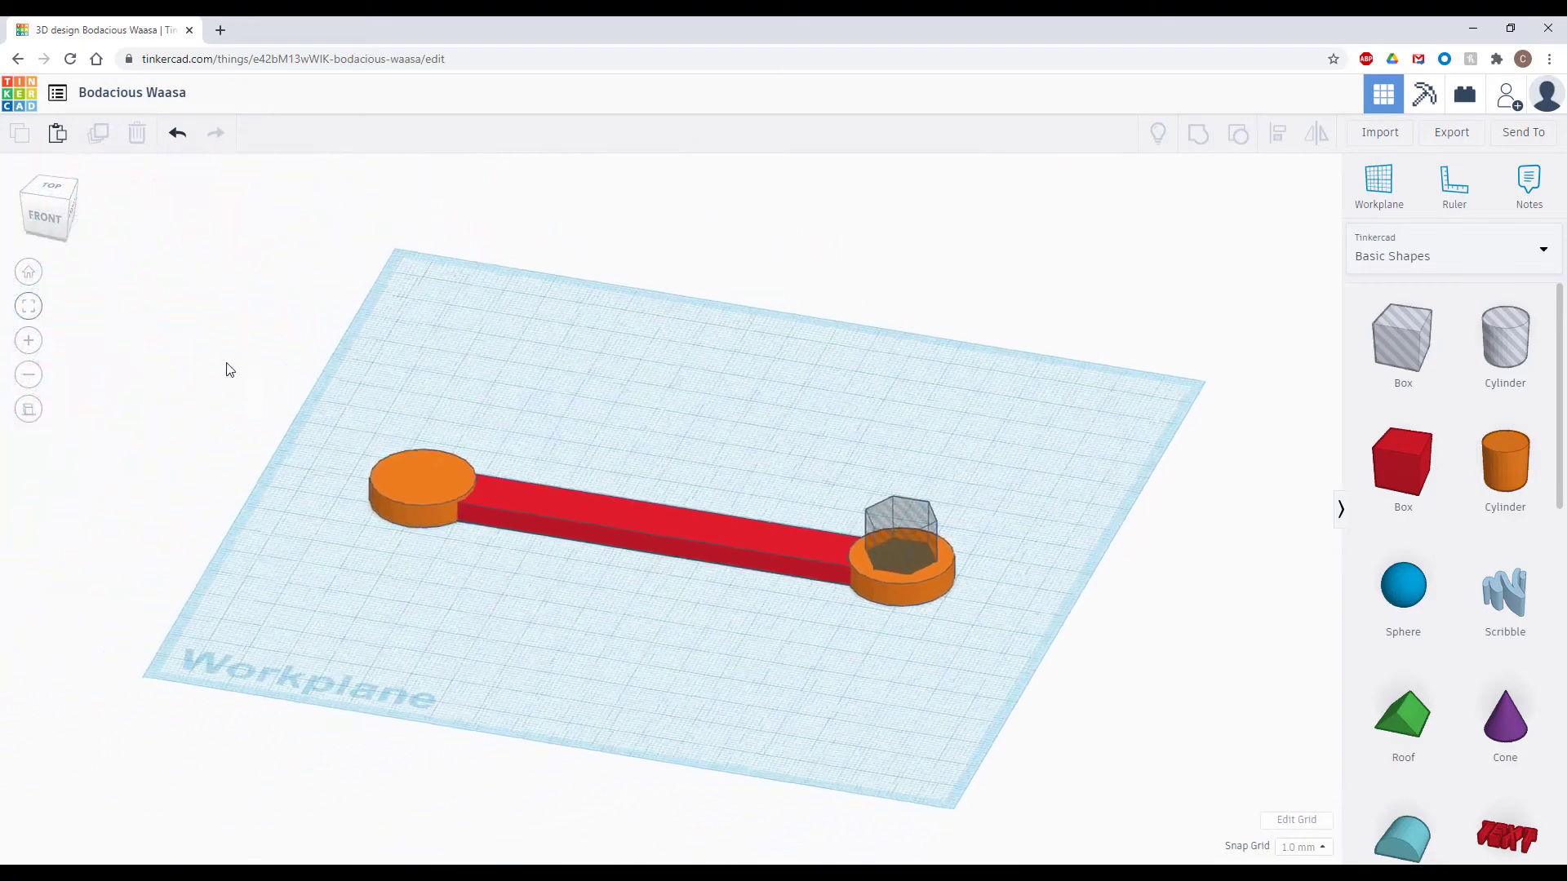
scroll(580, 542, up, 5)
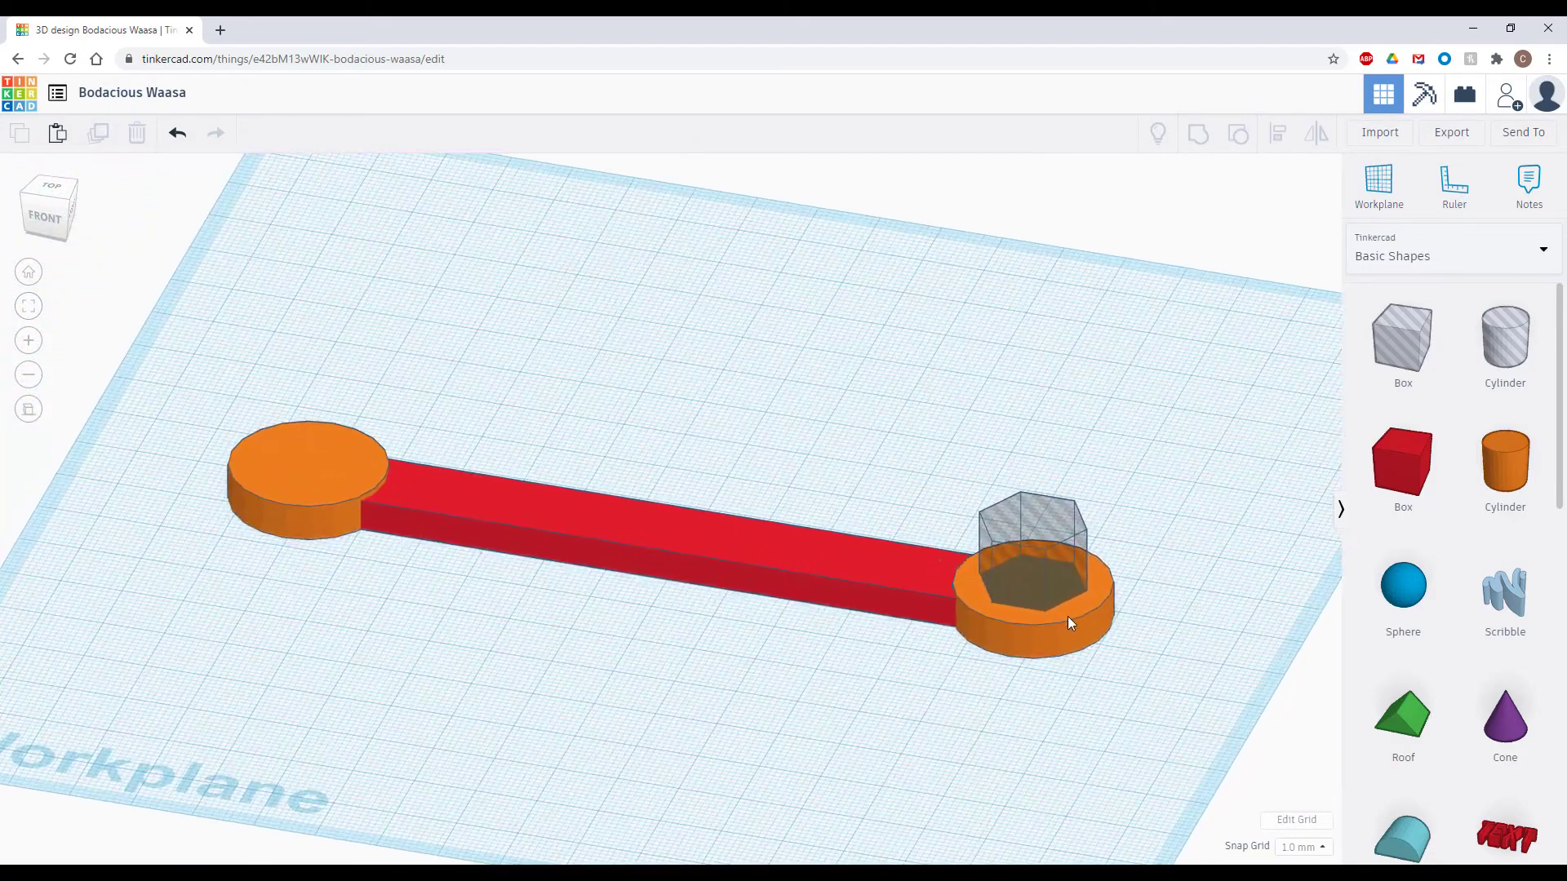
click(1067, 624)
shift+click(1030, 519)
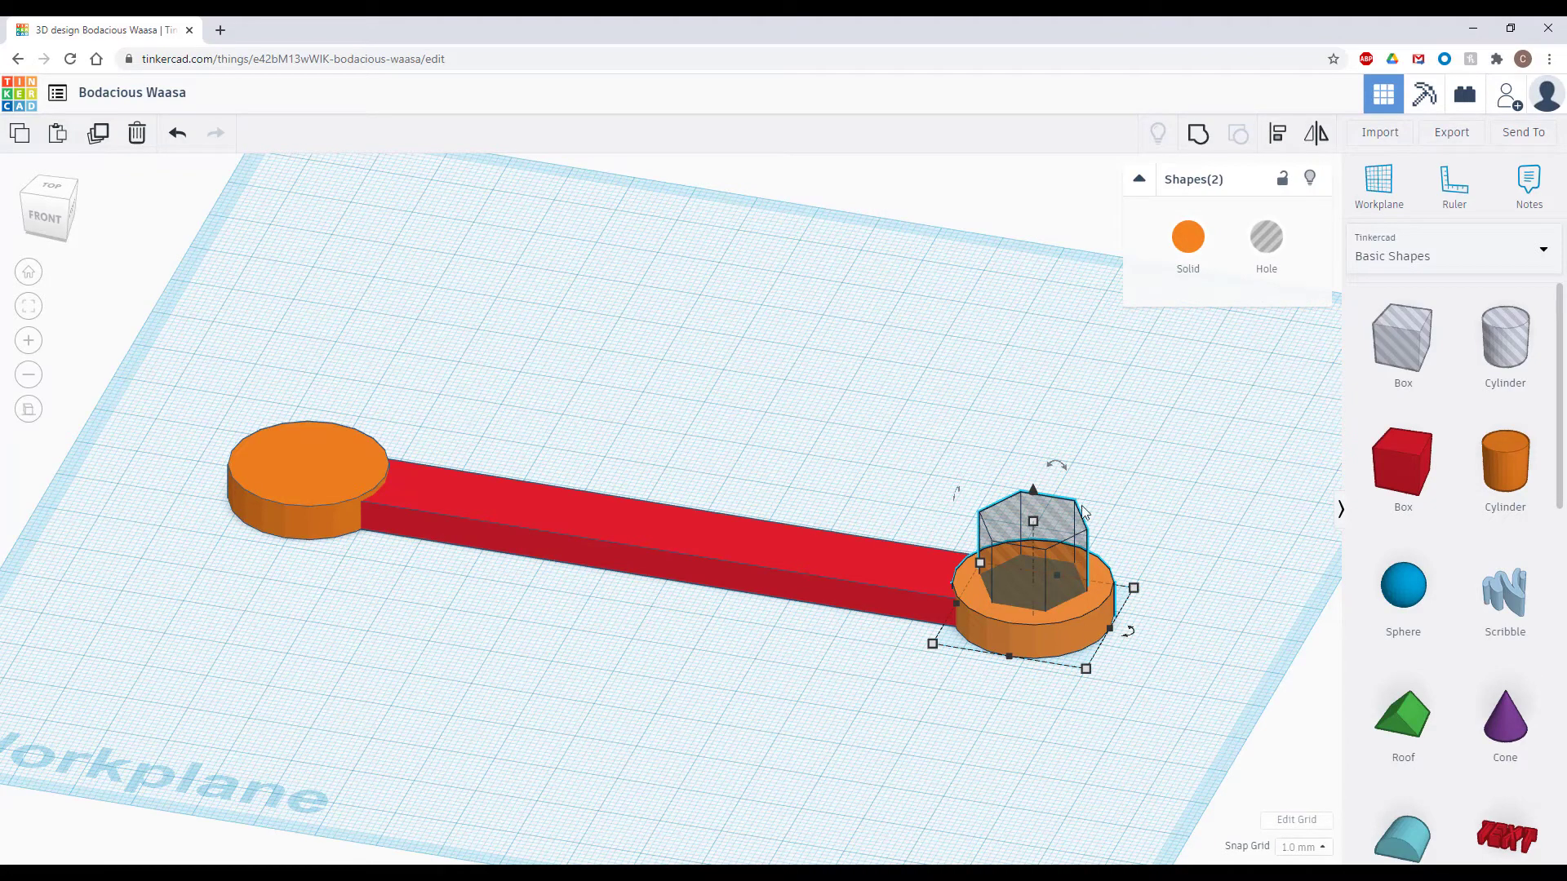
click(1205, 137)
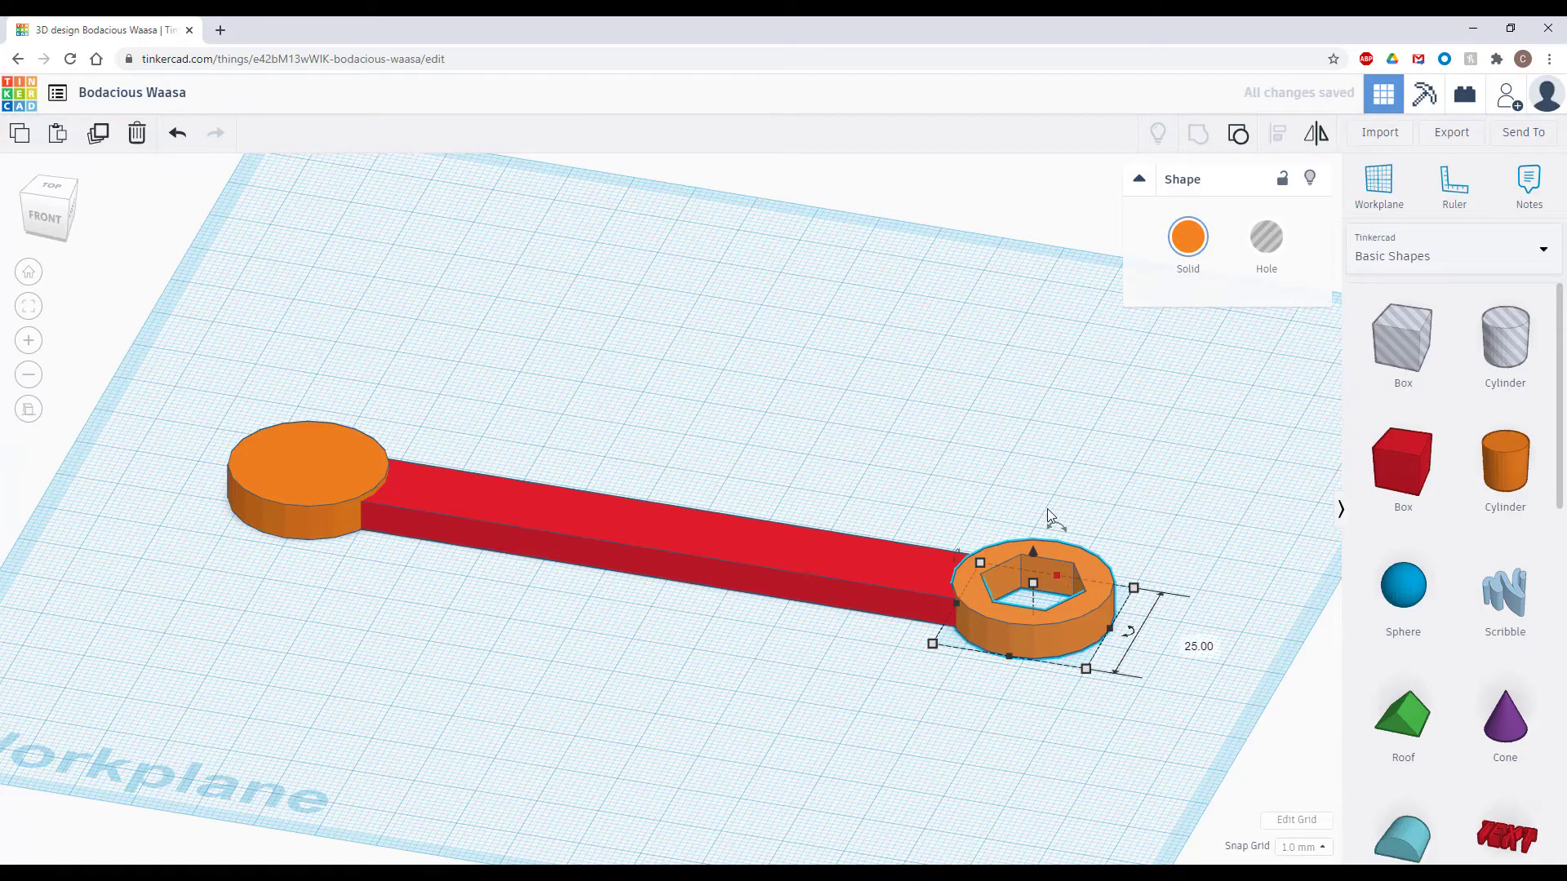
click(1047, 590)
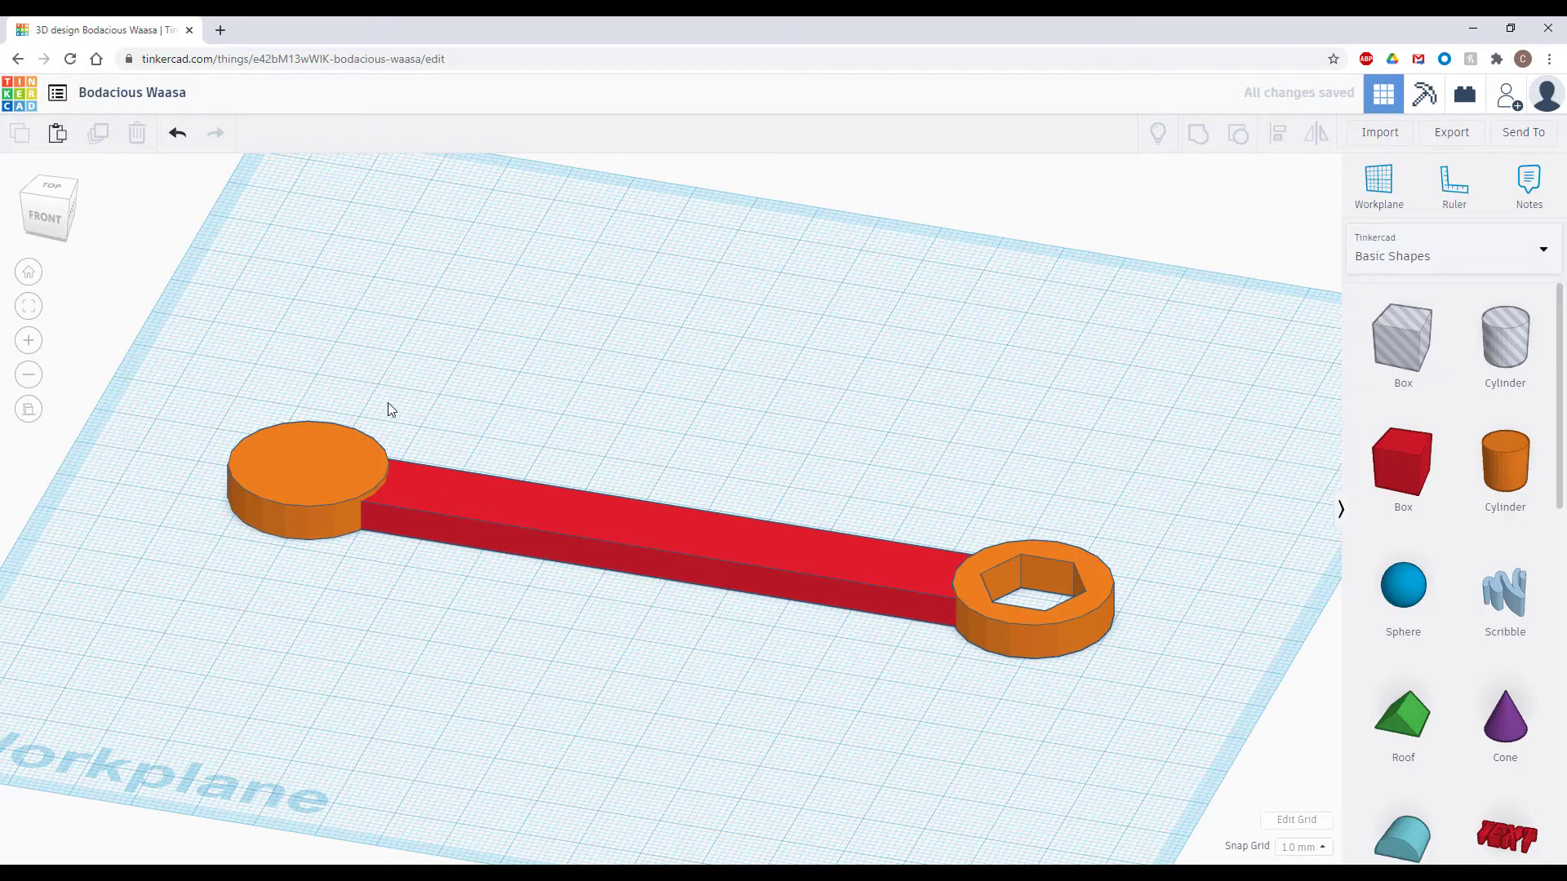
Place a solid red box in the top view, overlapping the uncut orange cylinder, and delete it
click(47, 192)
scroll(196, 506, up, 2)
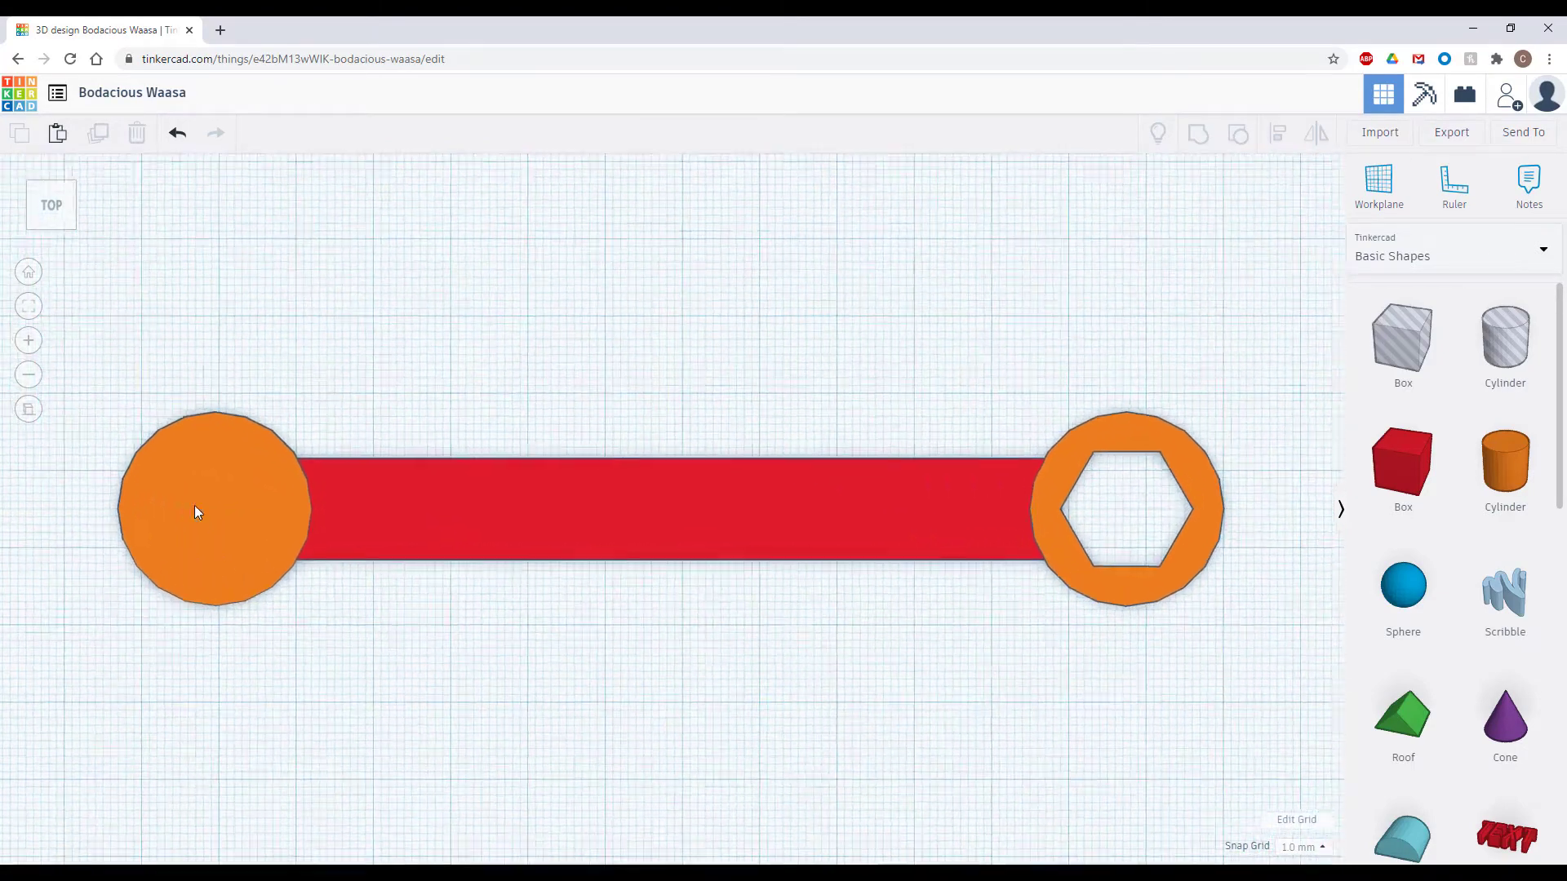
middle_drag(179, 512, 479, 514)
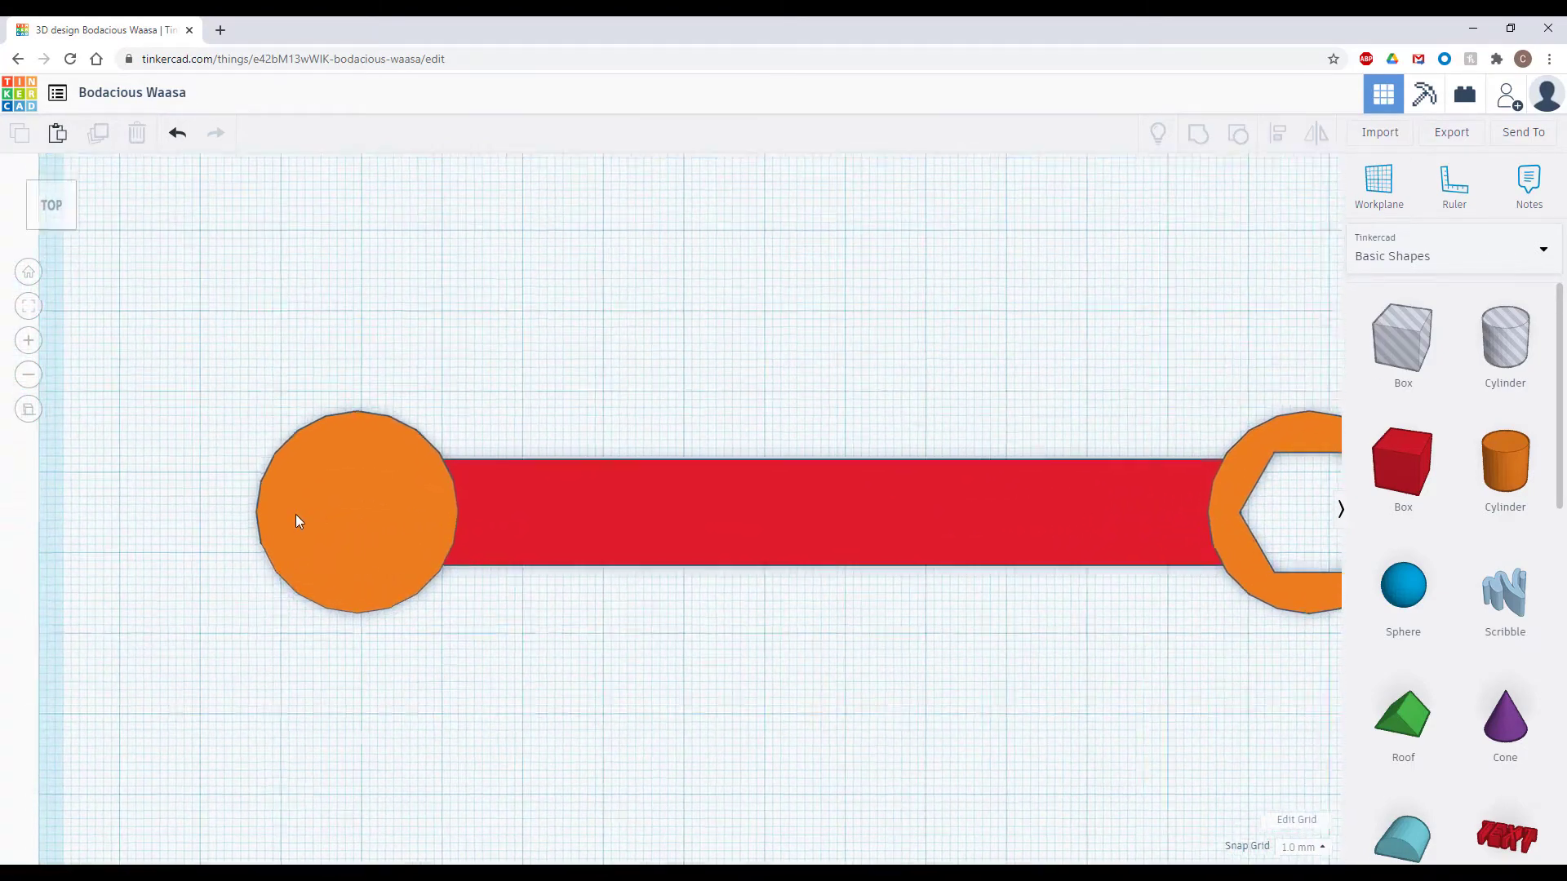
scroll(294, 517, up, 3)
middle_drag(291, 521, 561, 528)
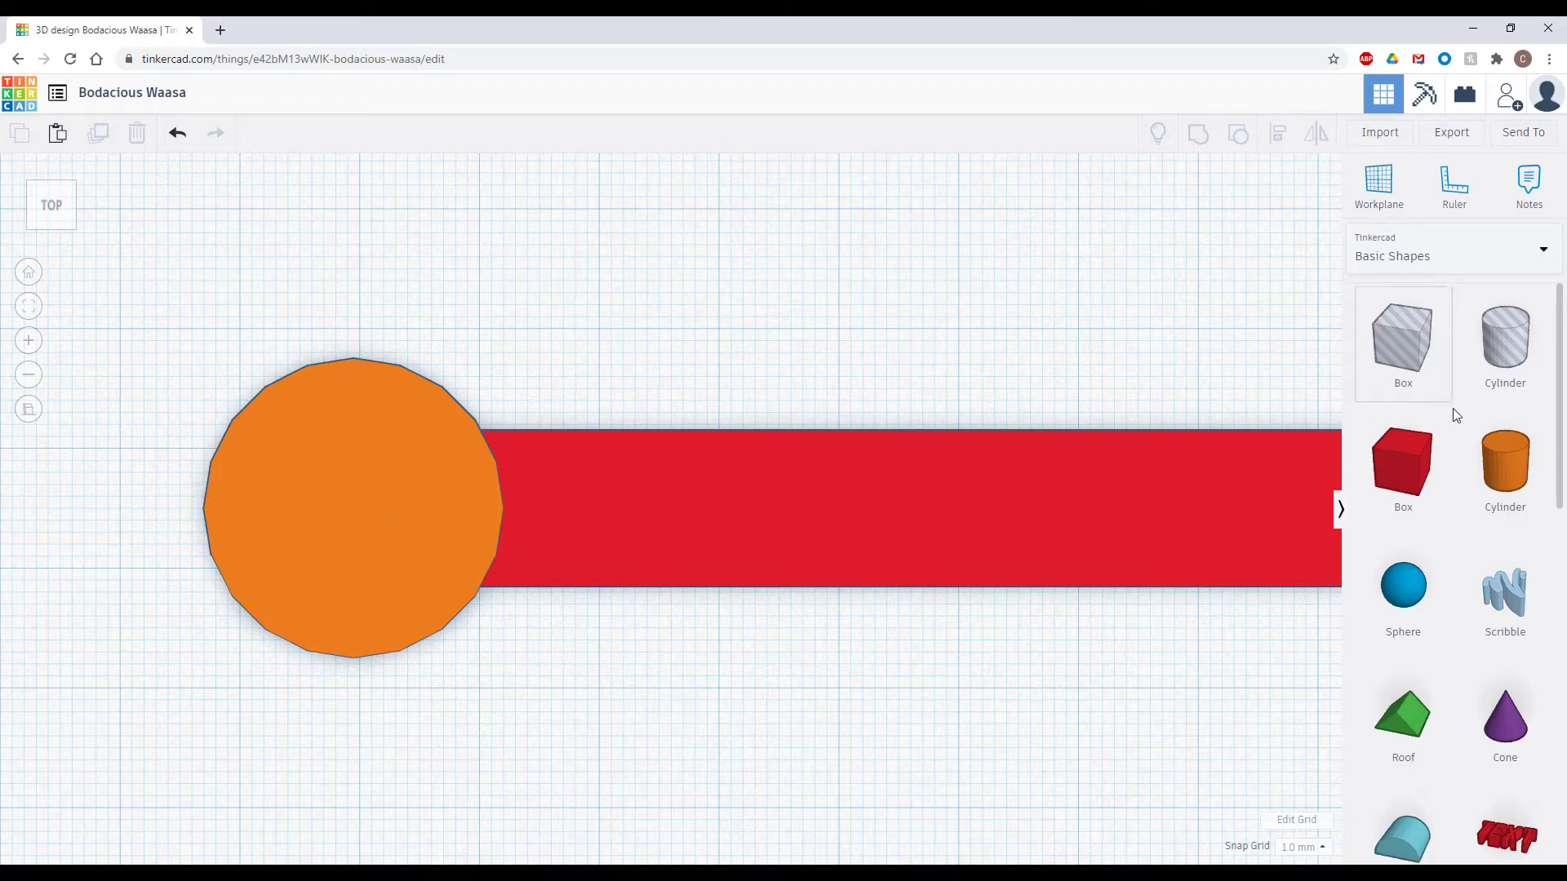
drag(1406, 458, 217, 525)
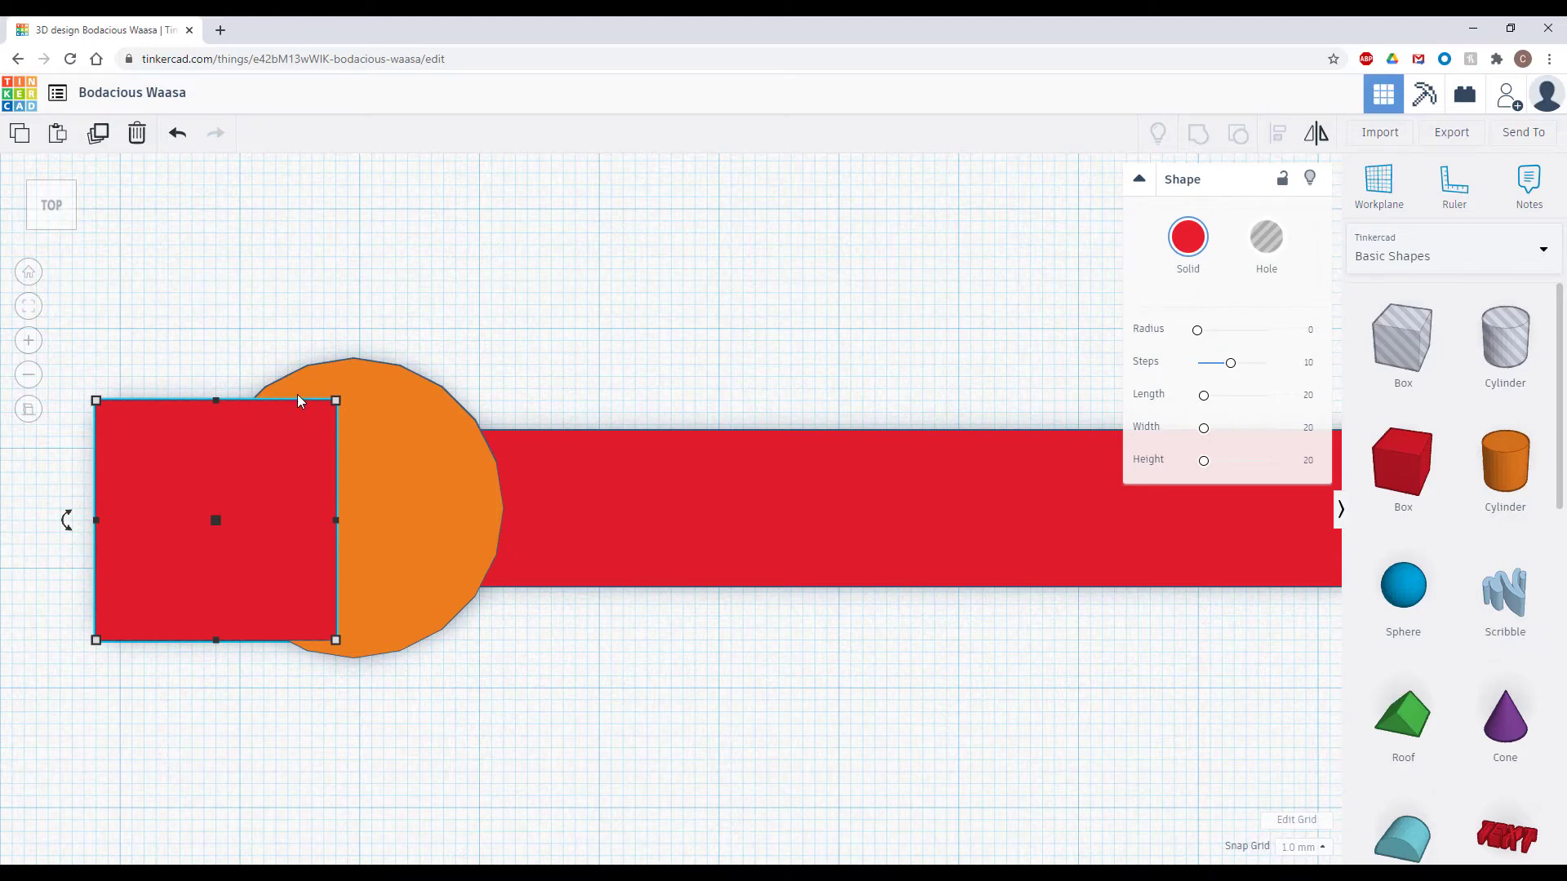
key(Delete)
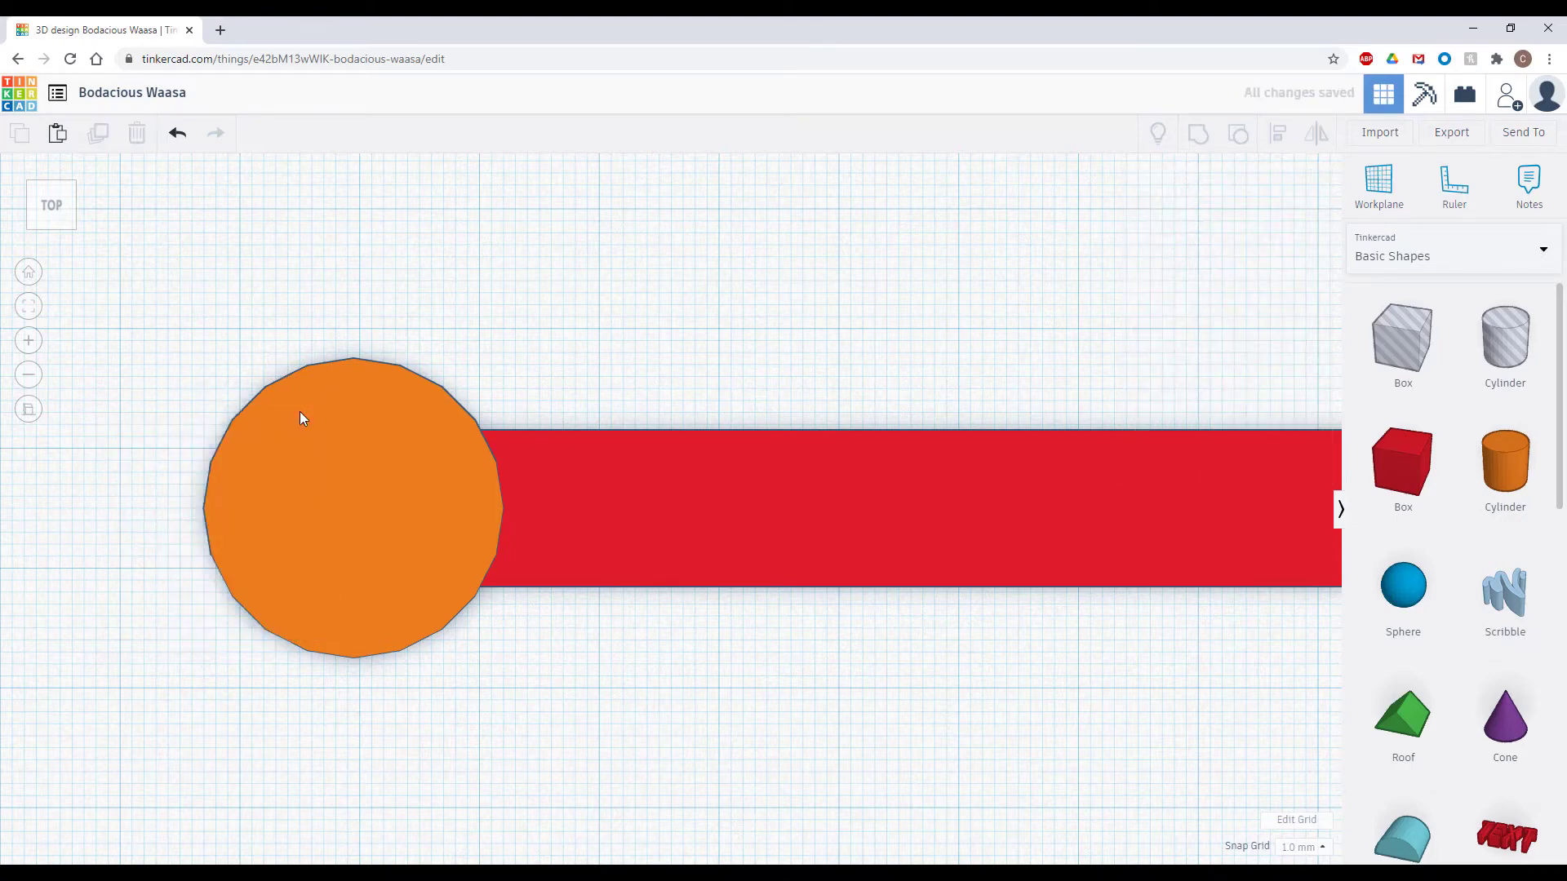
Place a yellow SoftBox from the Featured shape generators over the outer half of the uncut orange cylinder
scroll(1505, 425, down, 4)
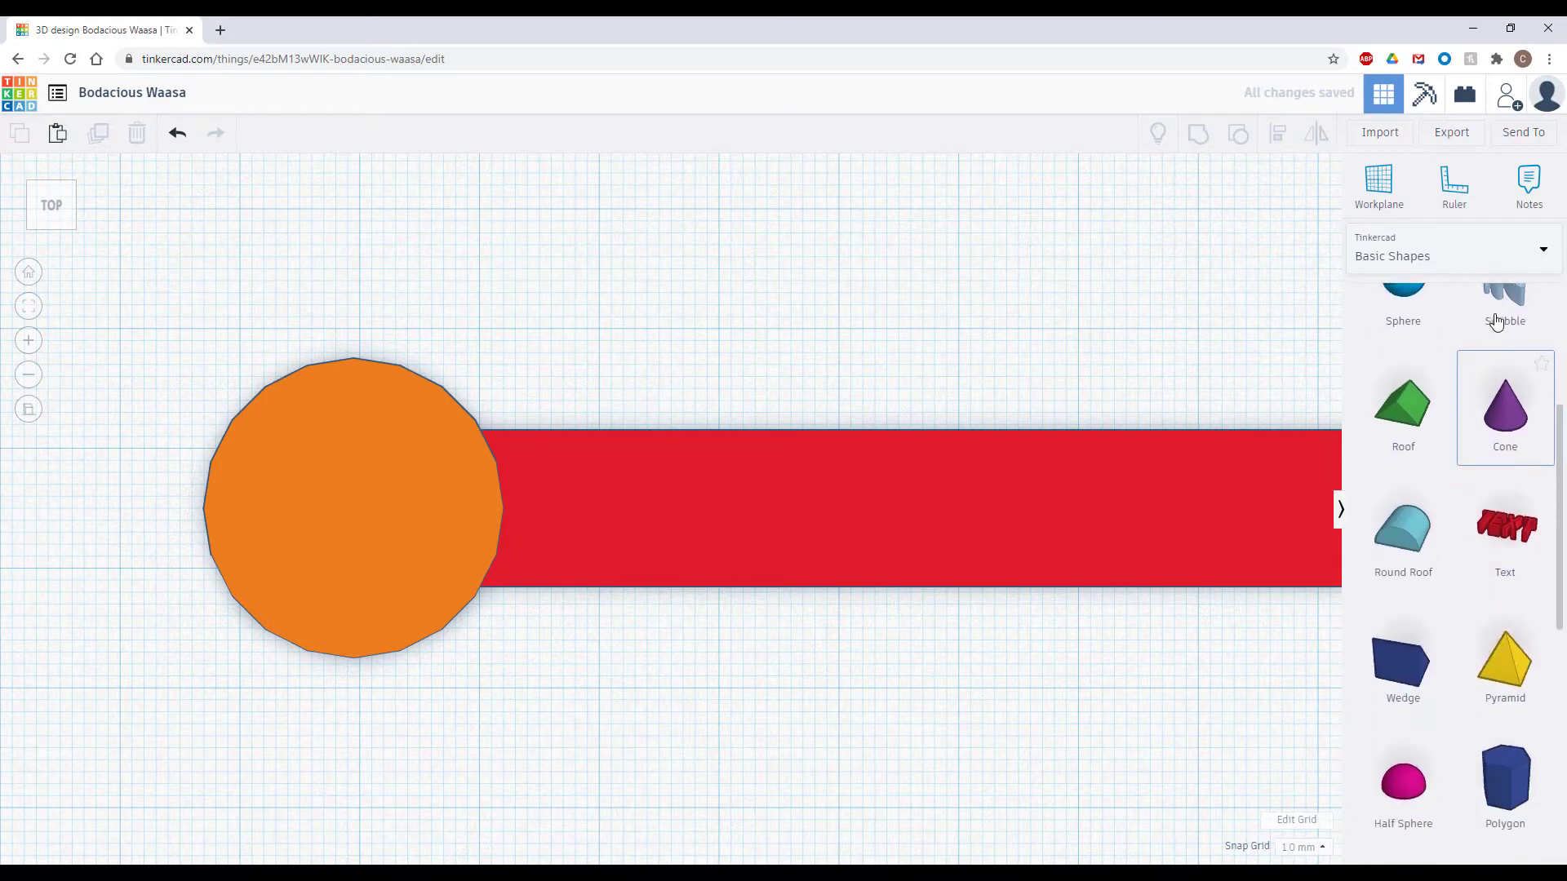
click(1528, 249)
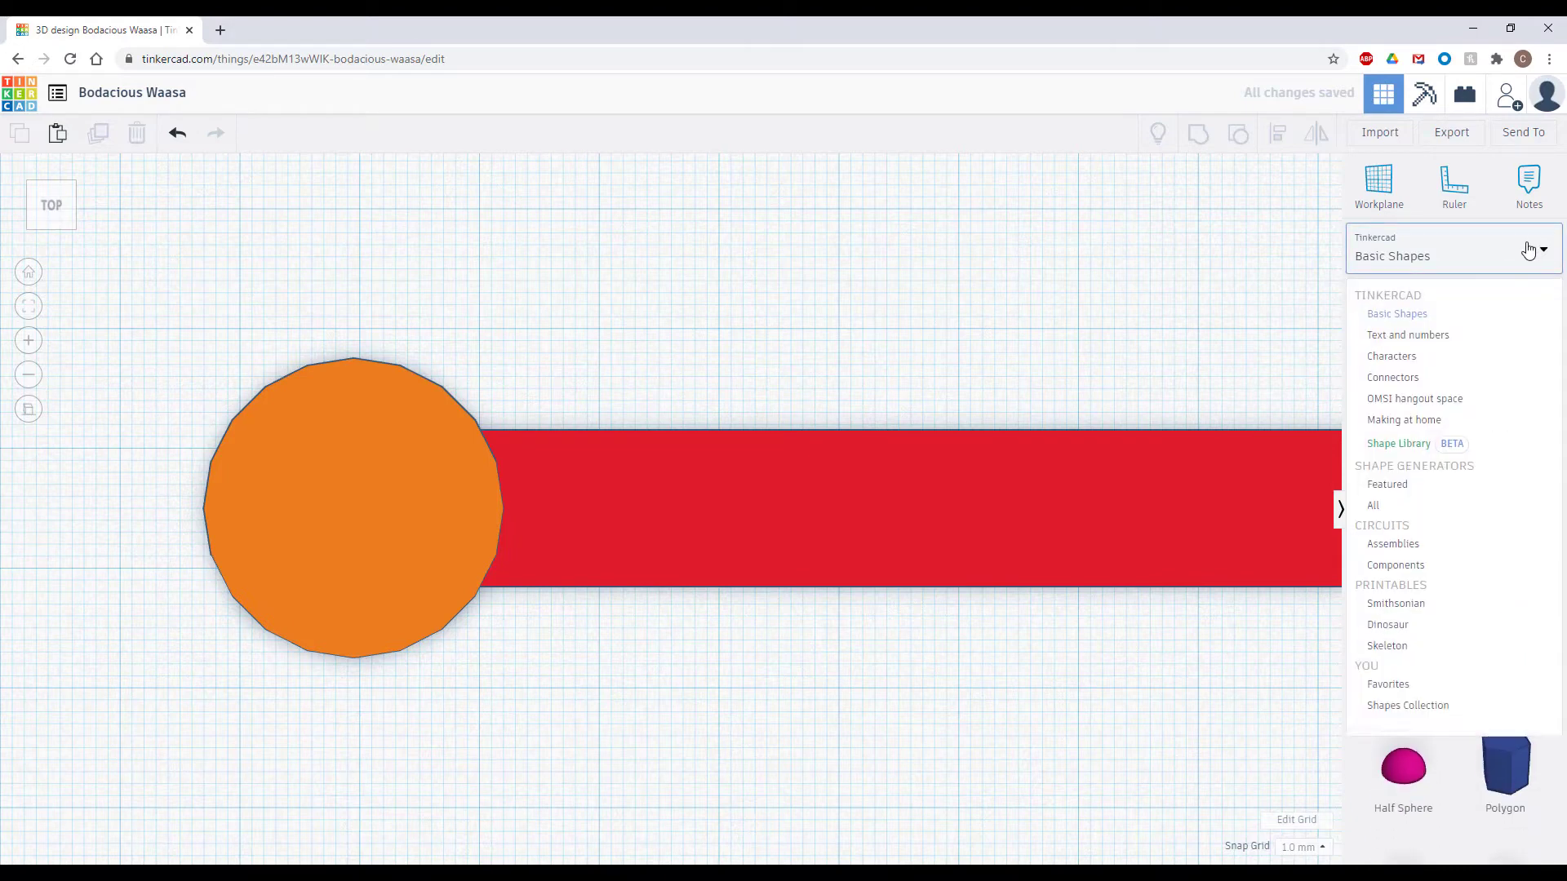
click(1406, 488)
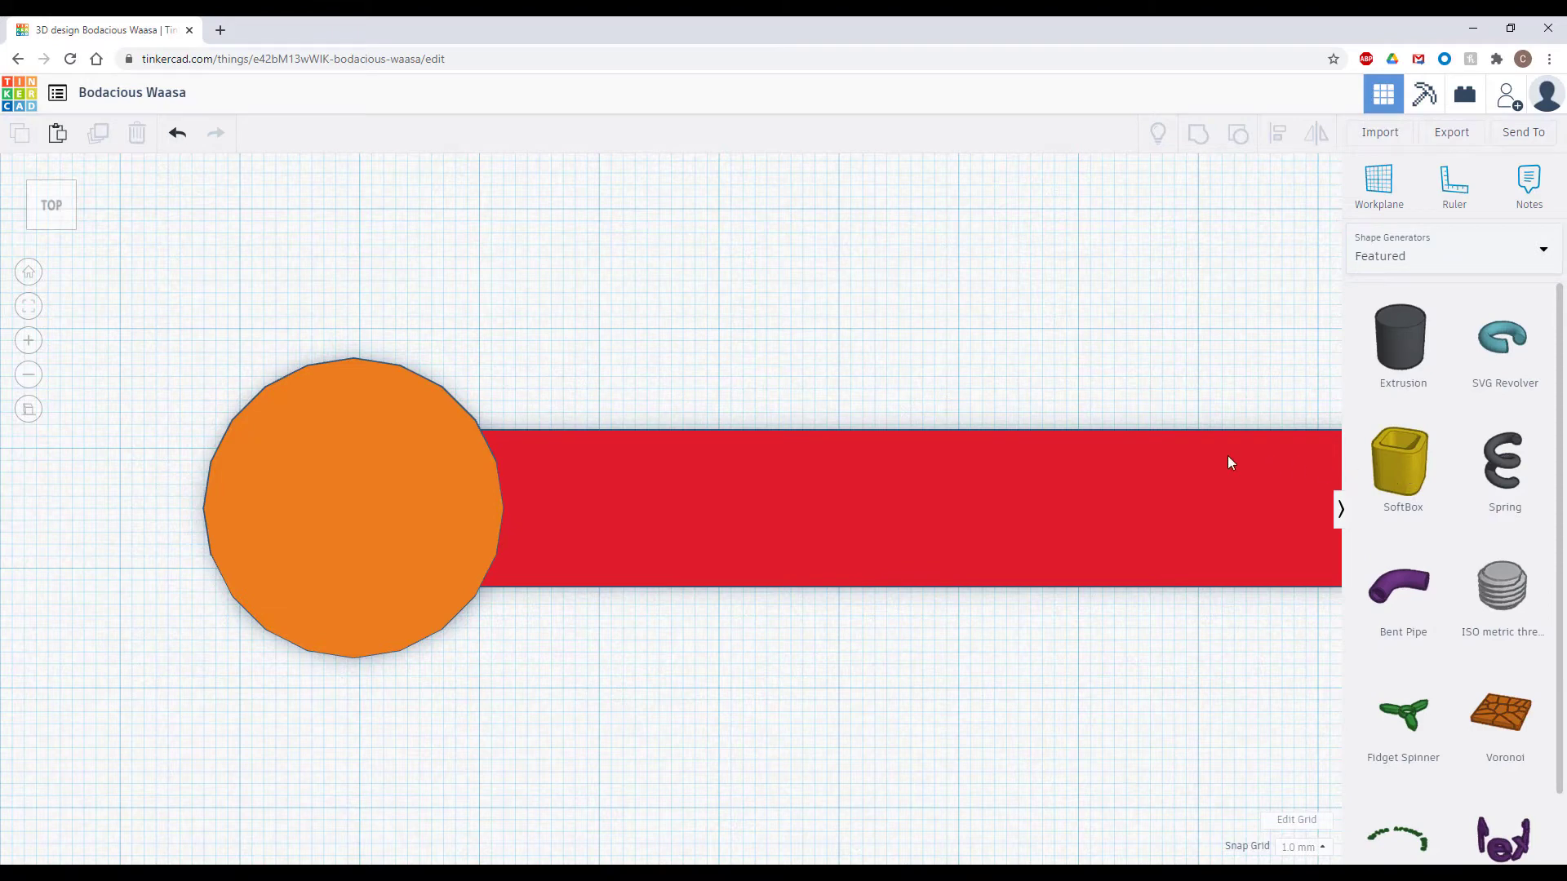
drag(1401, 461, 146, 640)
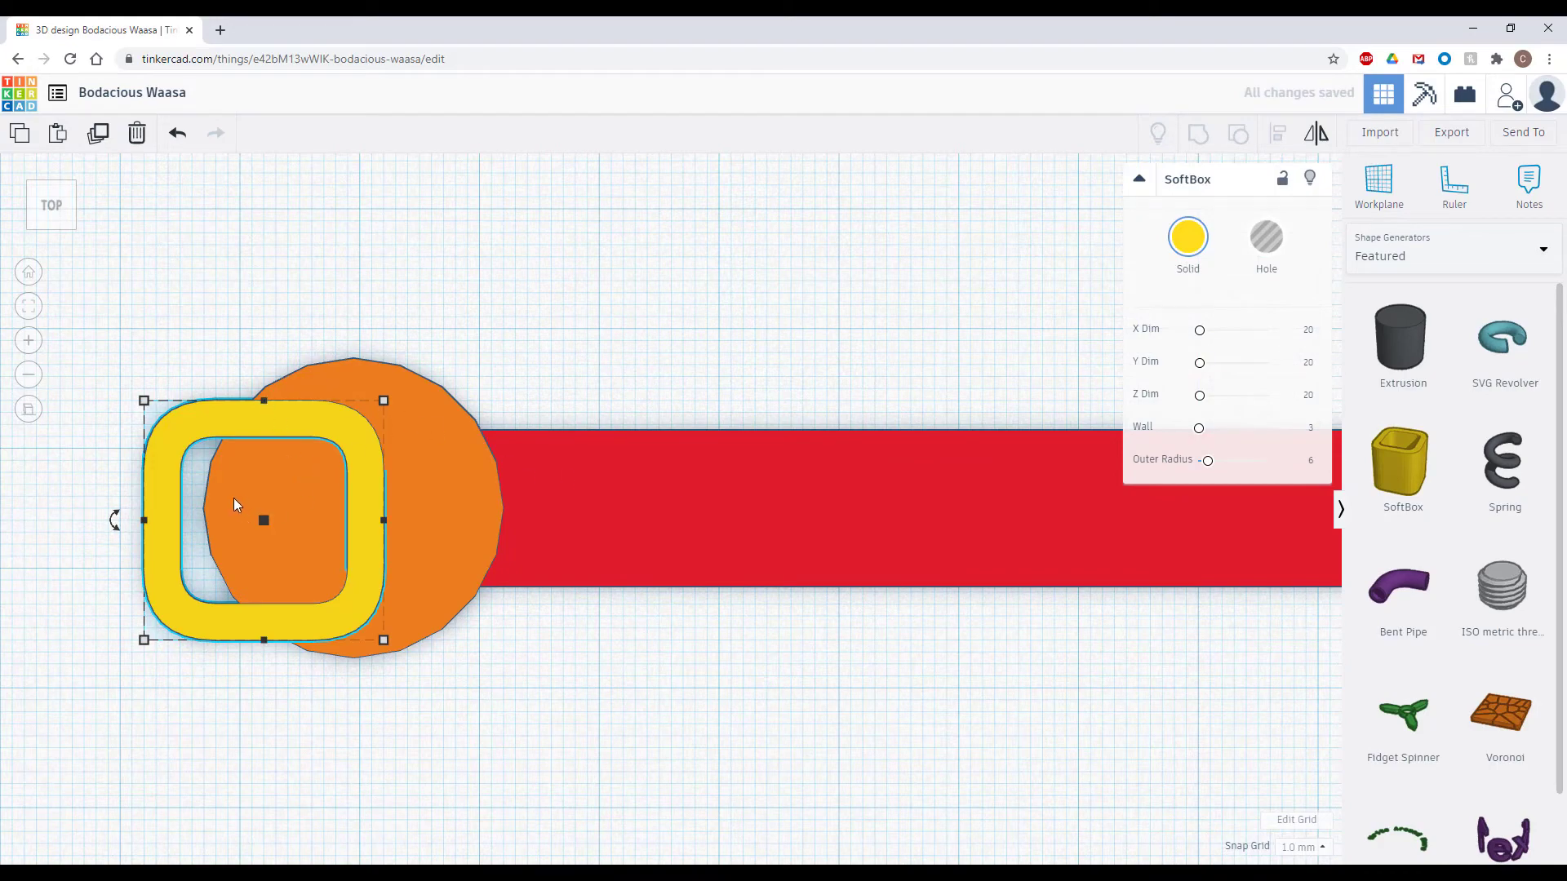
scroll(233, 498, down, 3)
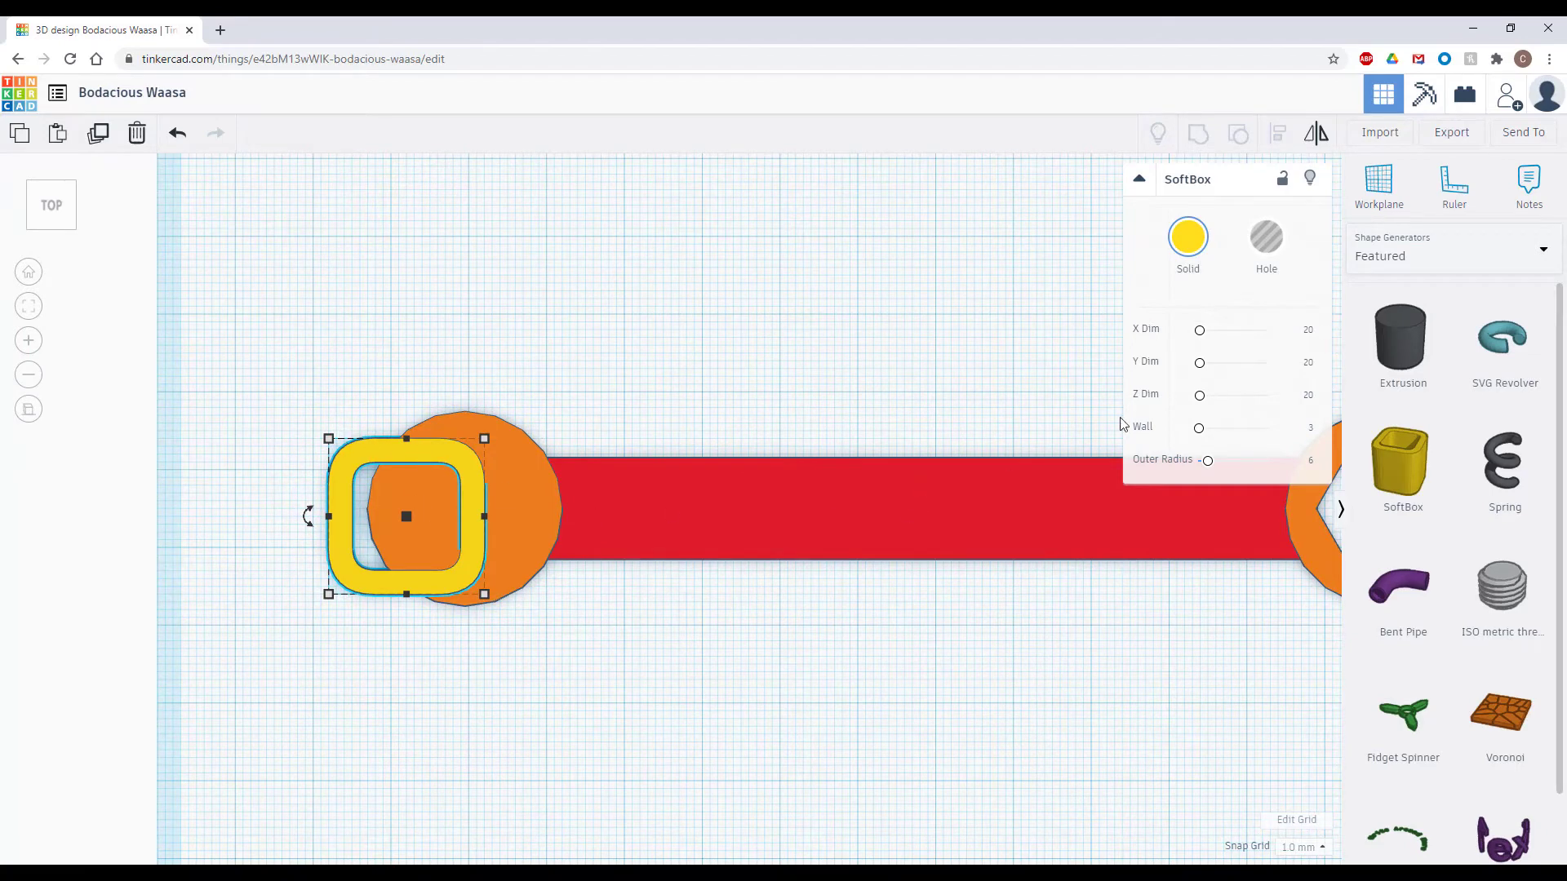
Set the SoftBox's X Dim to about 21.03, its Y Dim to 15 and its wall to about 15.6
click(1201, 331)
drag(1202, 333, 1203, 335)
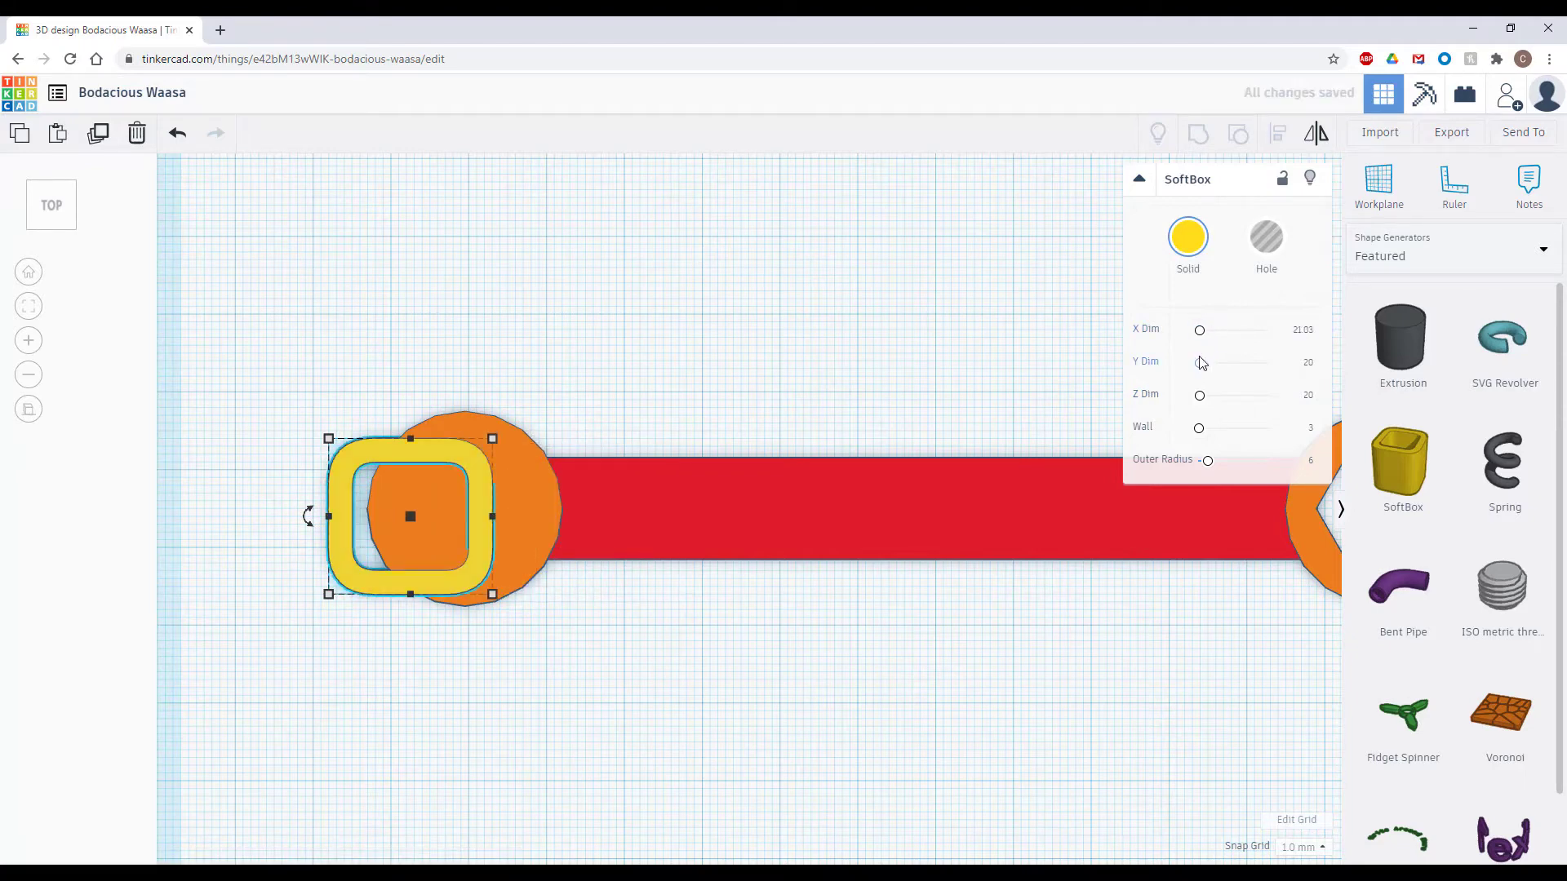
click(1313, 362)
key(Tab)
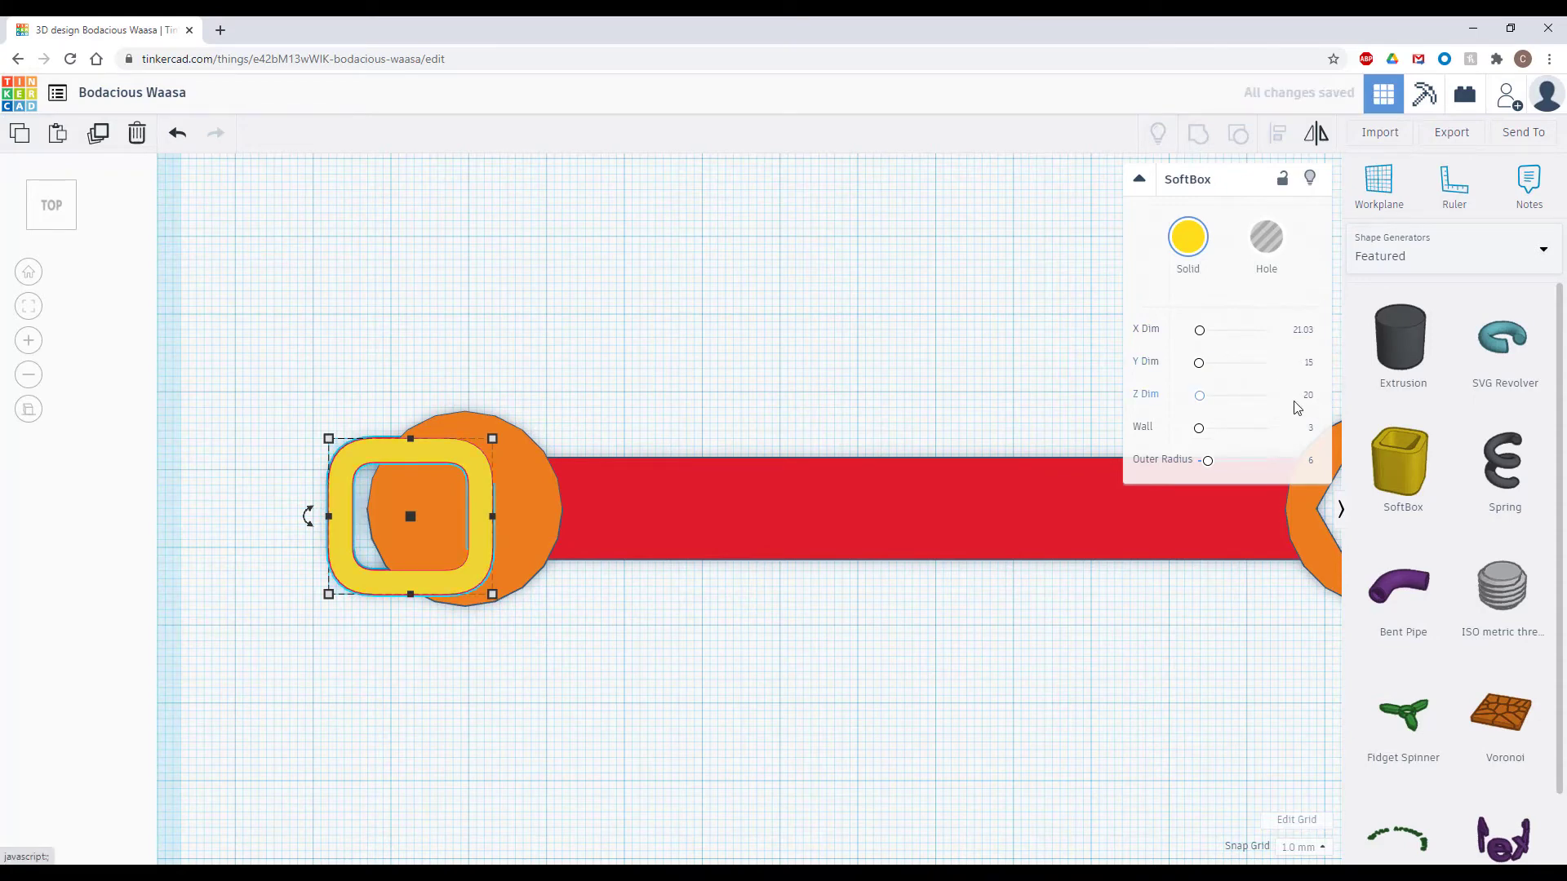
click(752, 400)
click(479, 511)
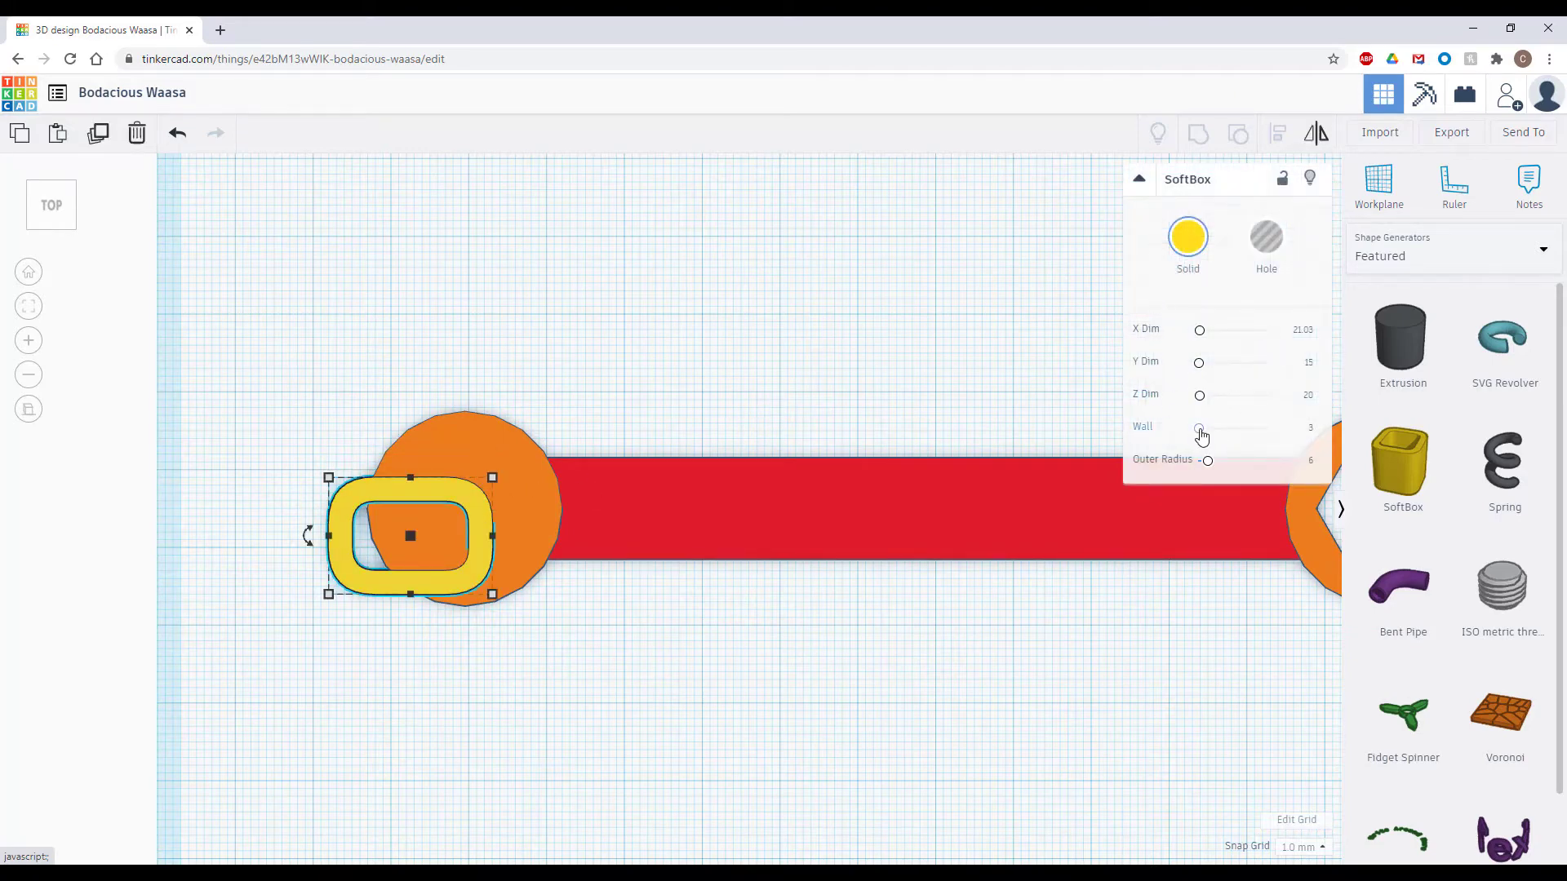
drag(1202, 436, 1211, 438)
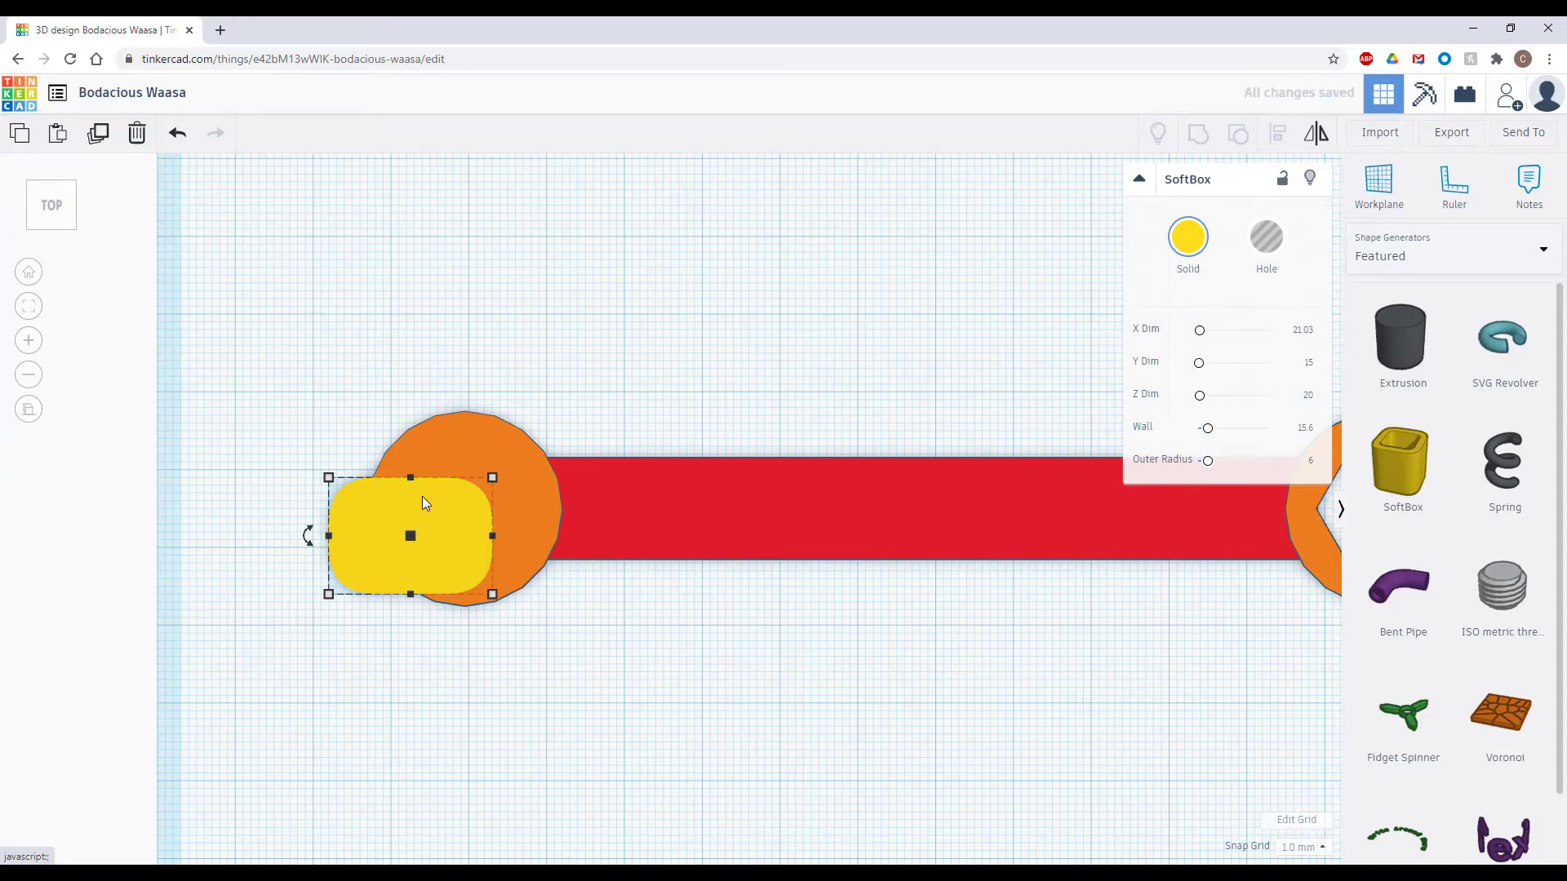
Position the SoftBox over the outer half of the uncut orange cylinder, rotate it about 9° and turn it into a hole
drag(452, 525, 478, 501)
mouse_move(330, 512)
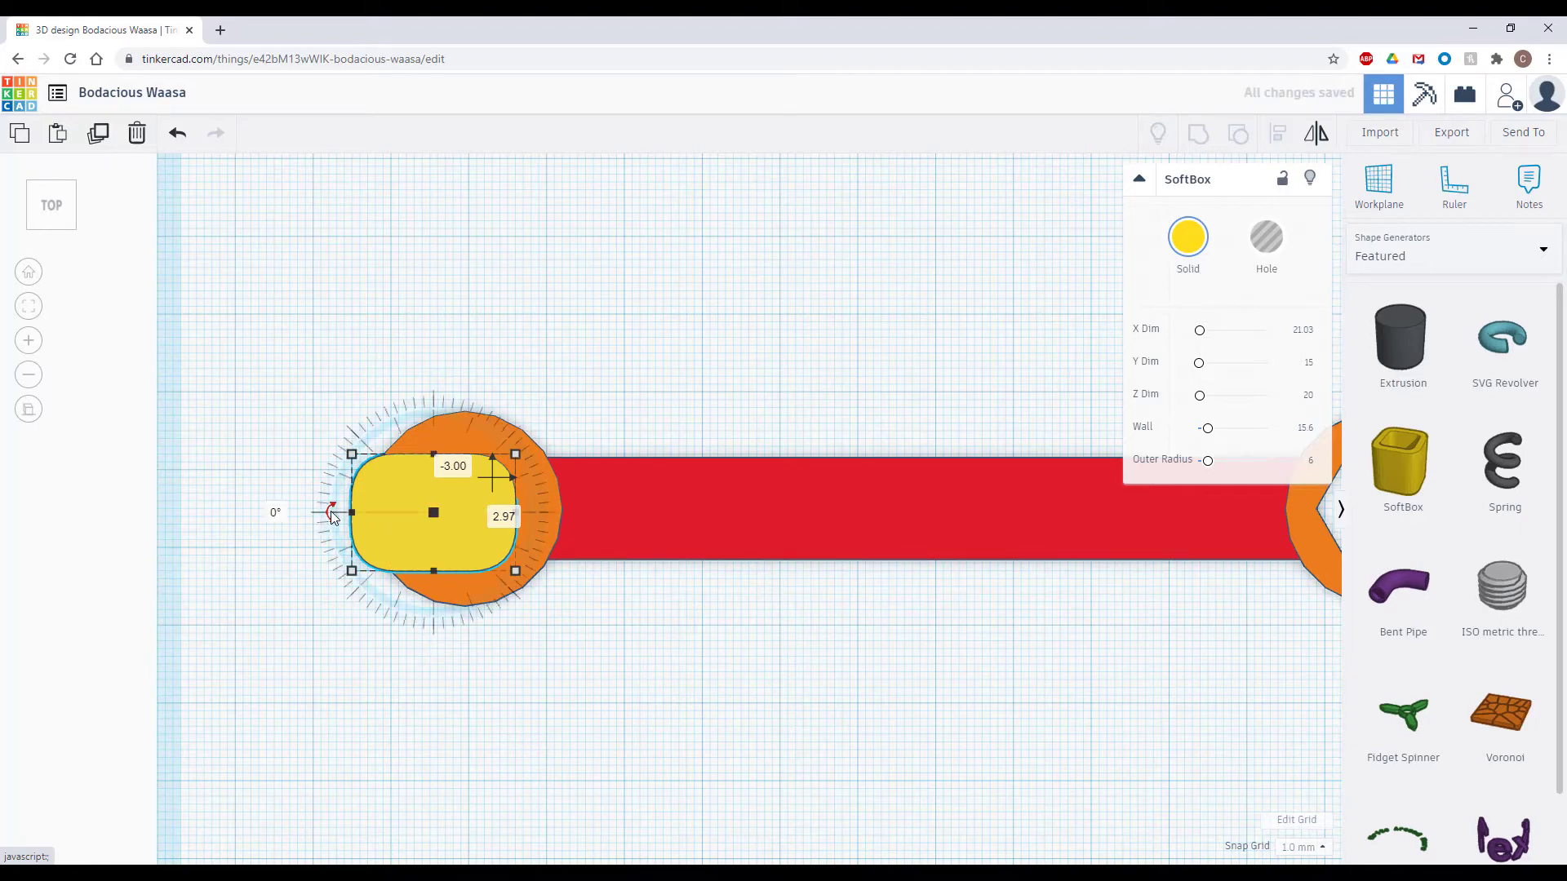
drag(329, 513, 316, 529)
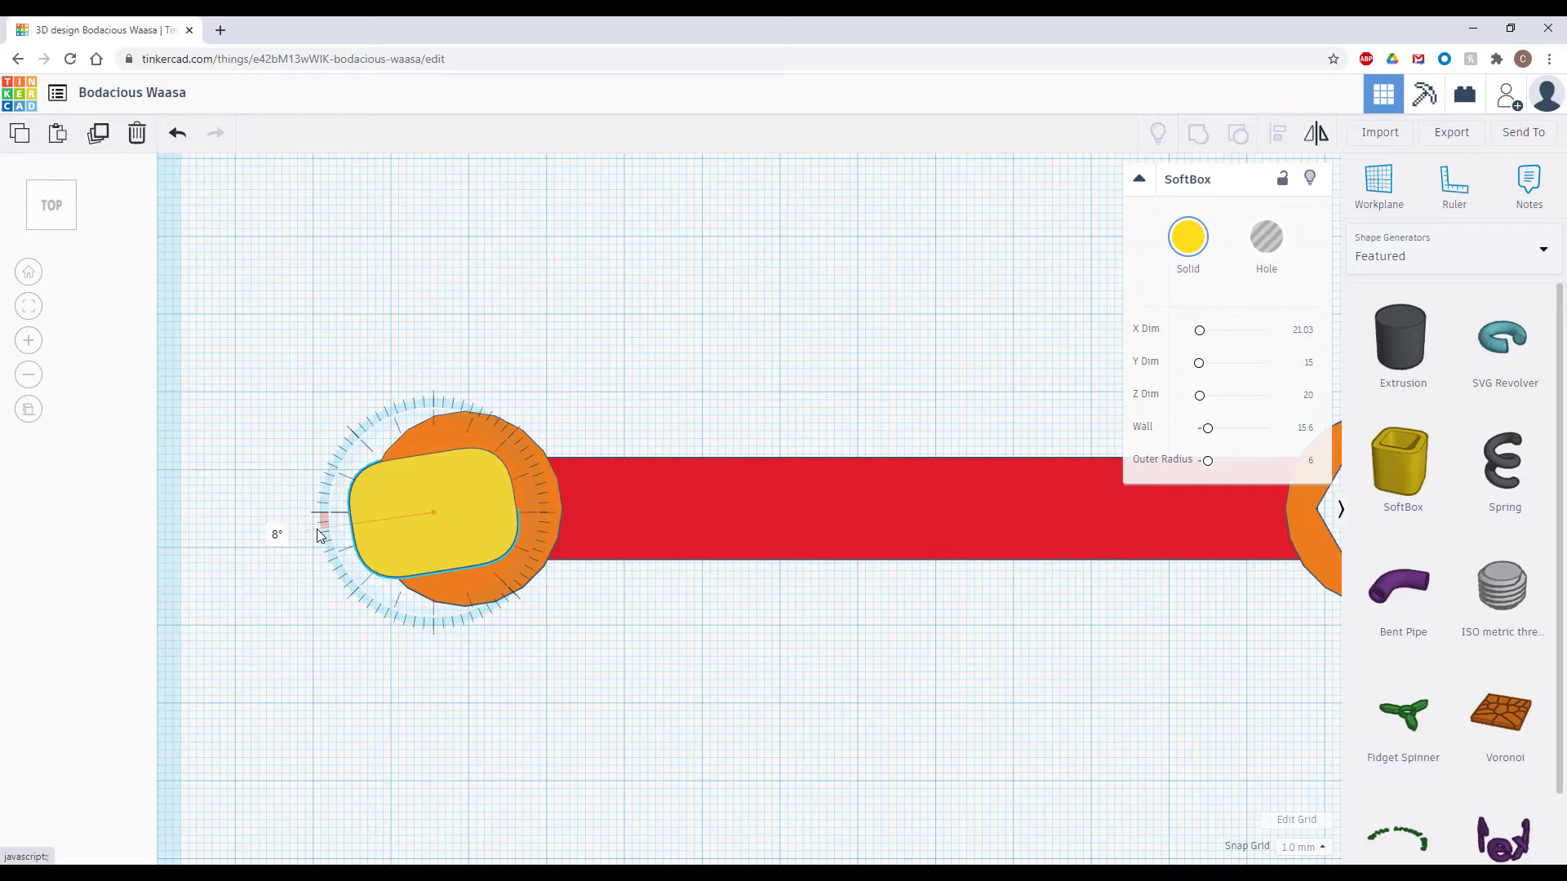
drag(316, 532, 312, 531)
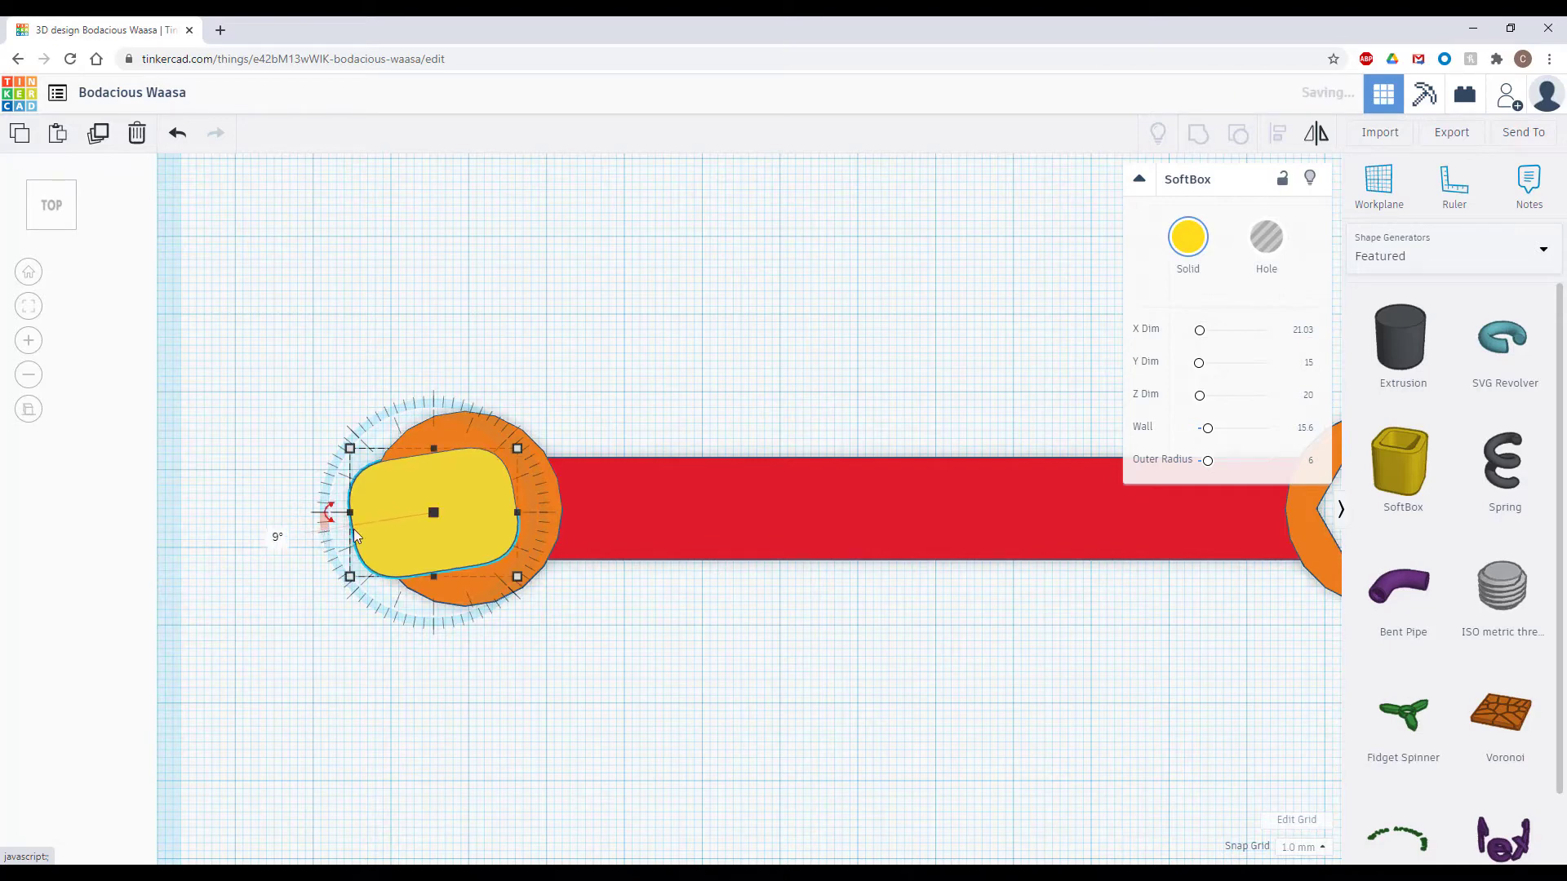
drag(460, 511, 470, 511)
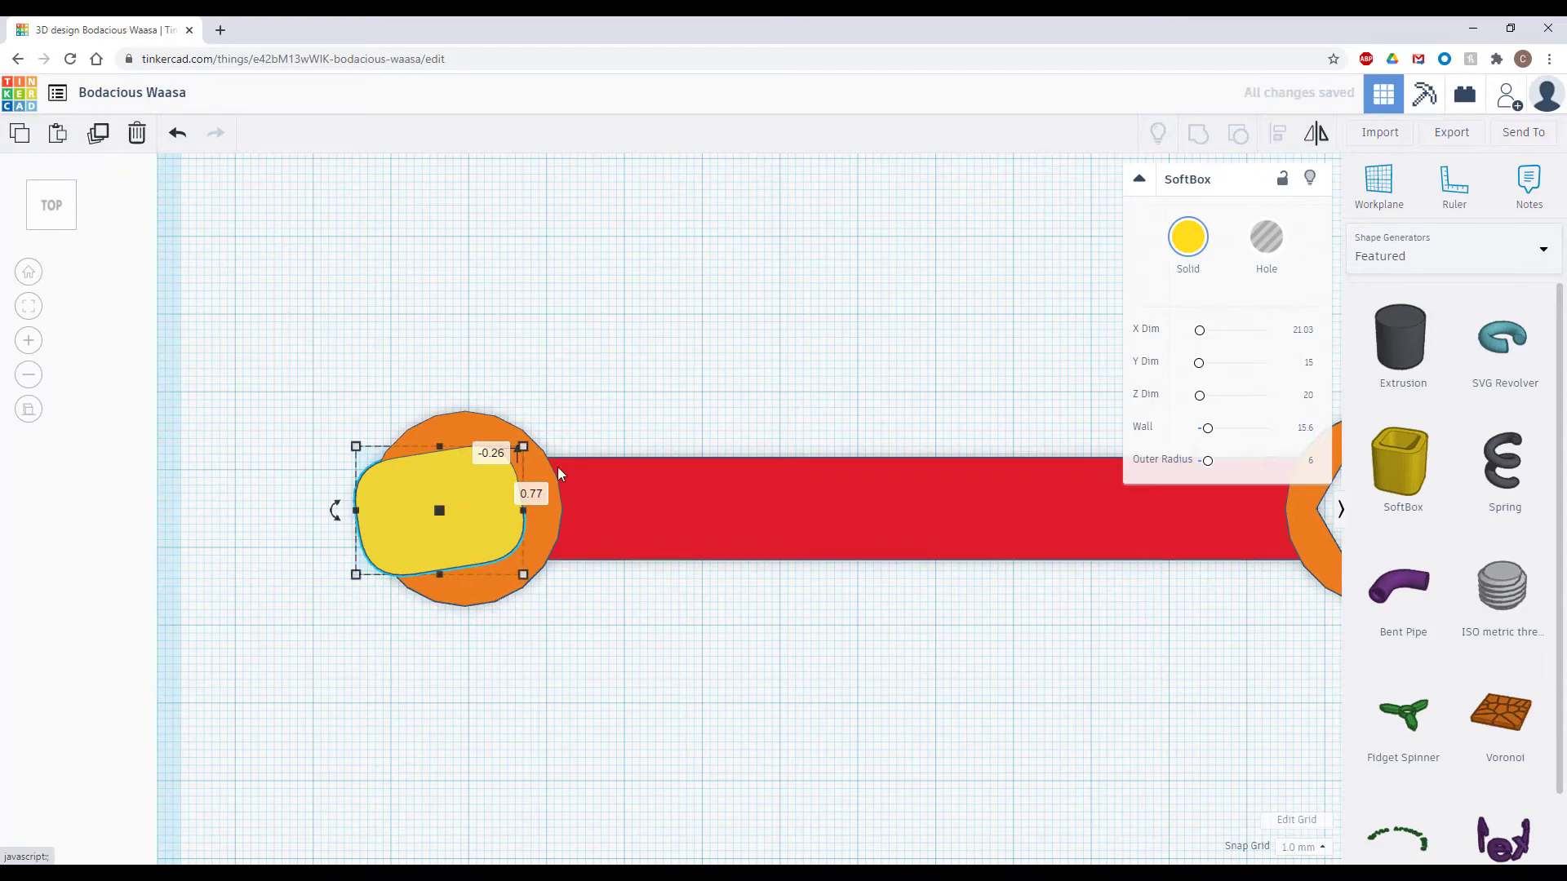
click(1278, 240)
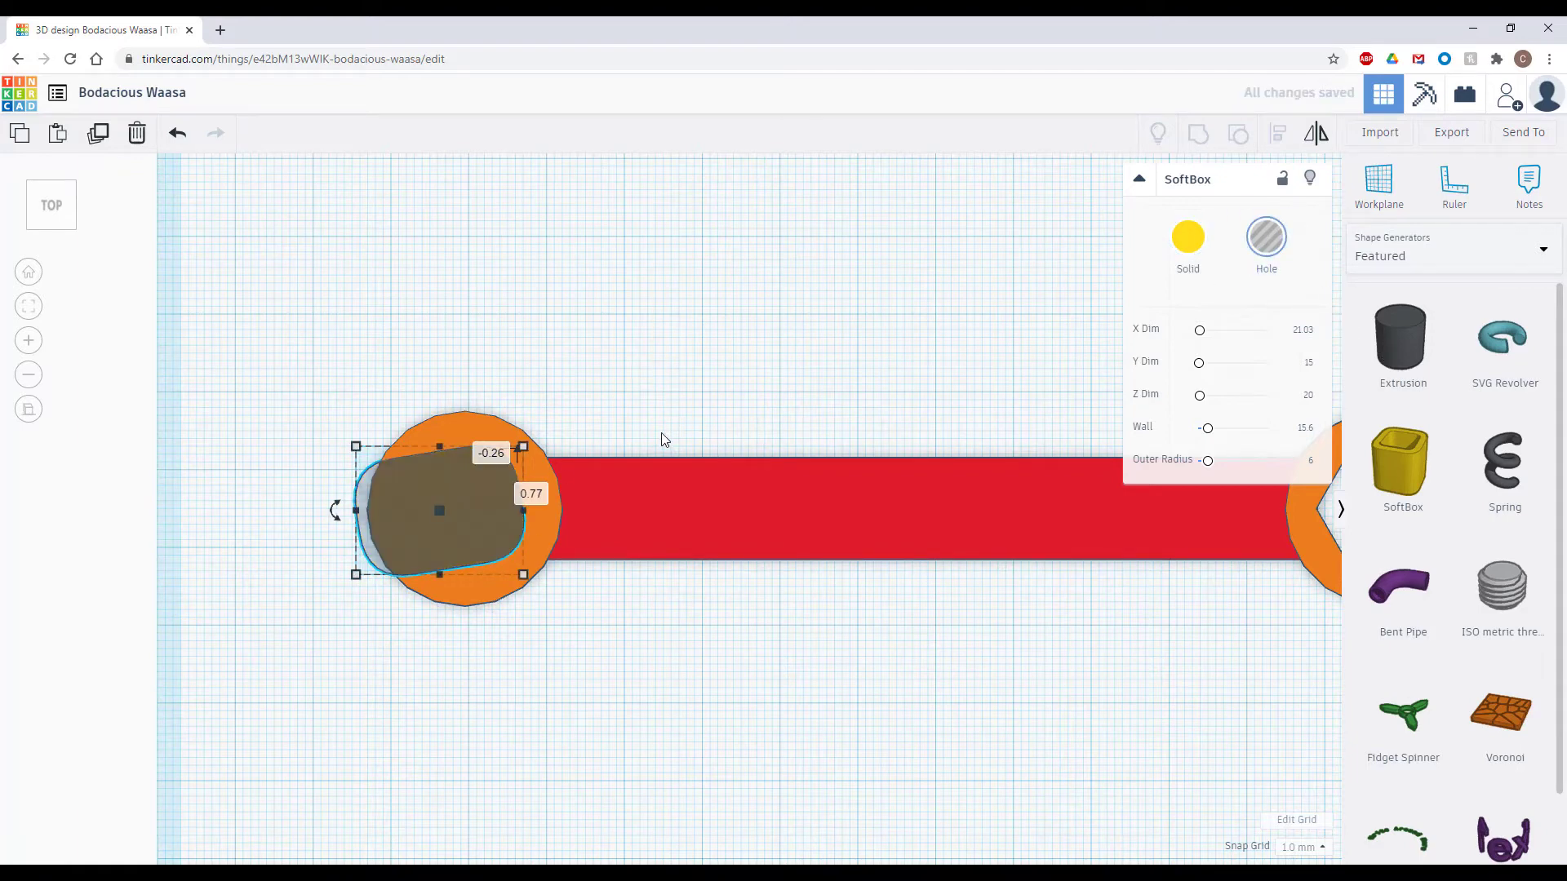
Group the SoftBox hole with the orange cylinder to cut a rounded open jaw
right_drag(661, 433, 614, 388)
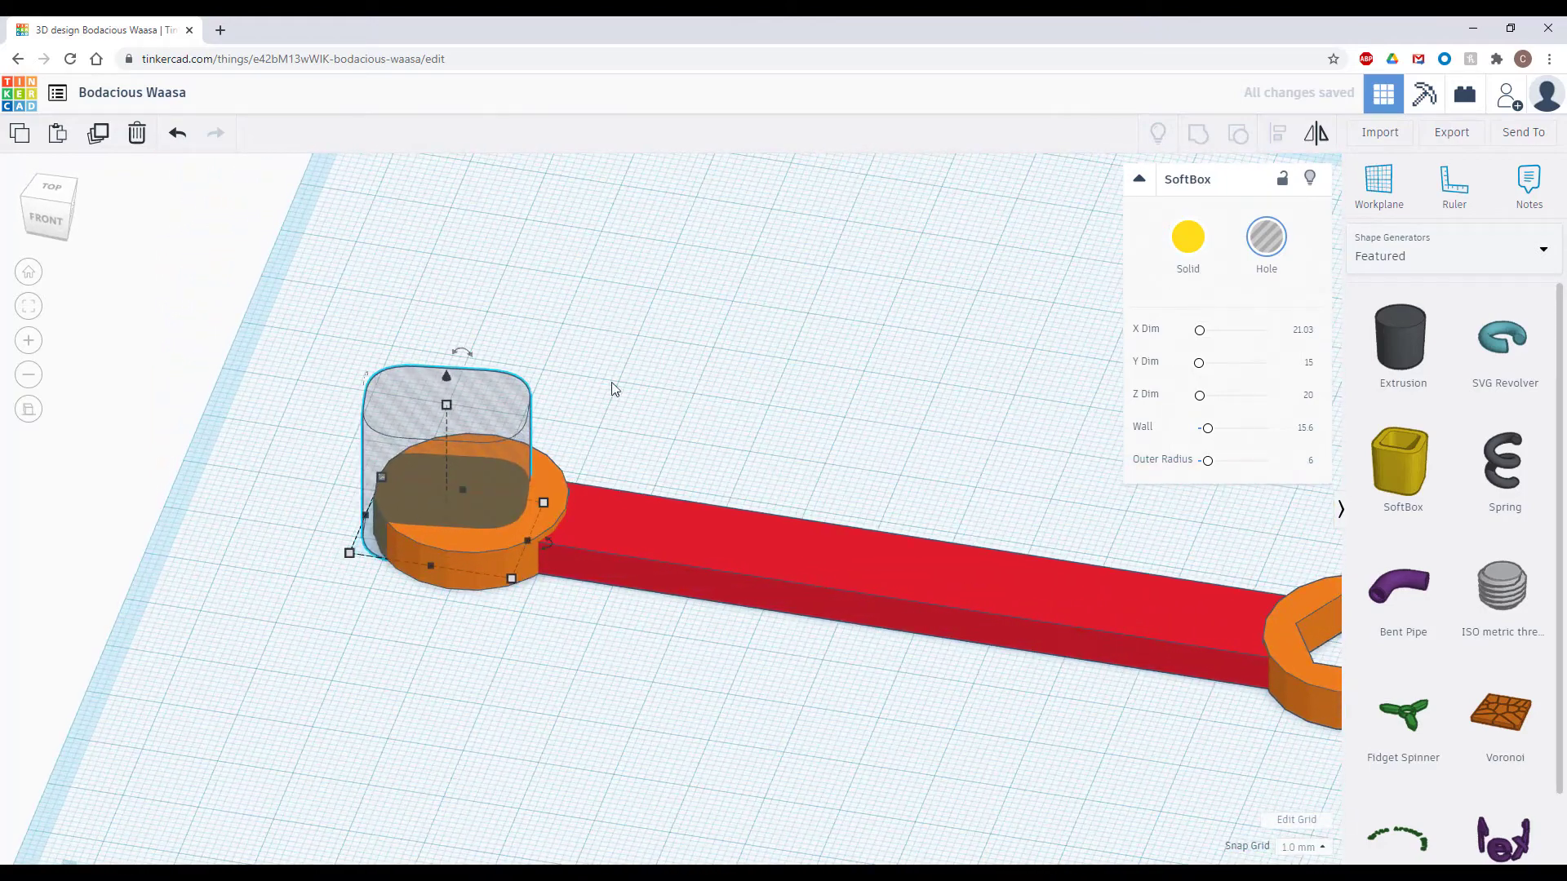
click(564, 383)
click(516, 402)
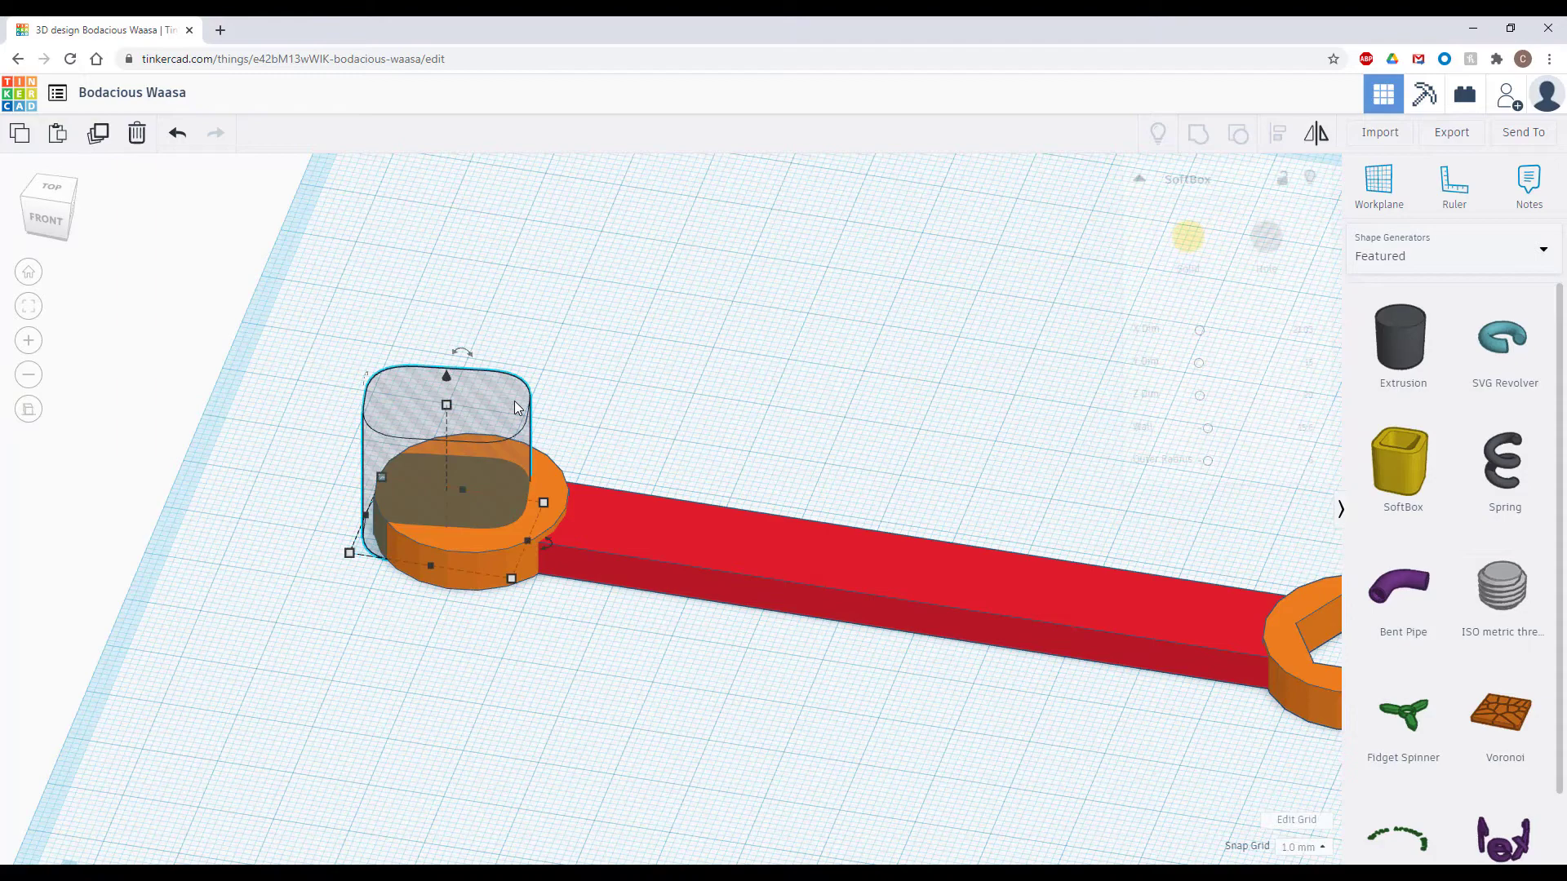
shift+click(557, 472)
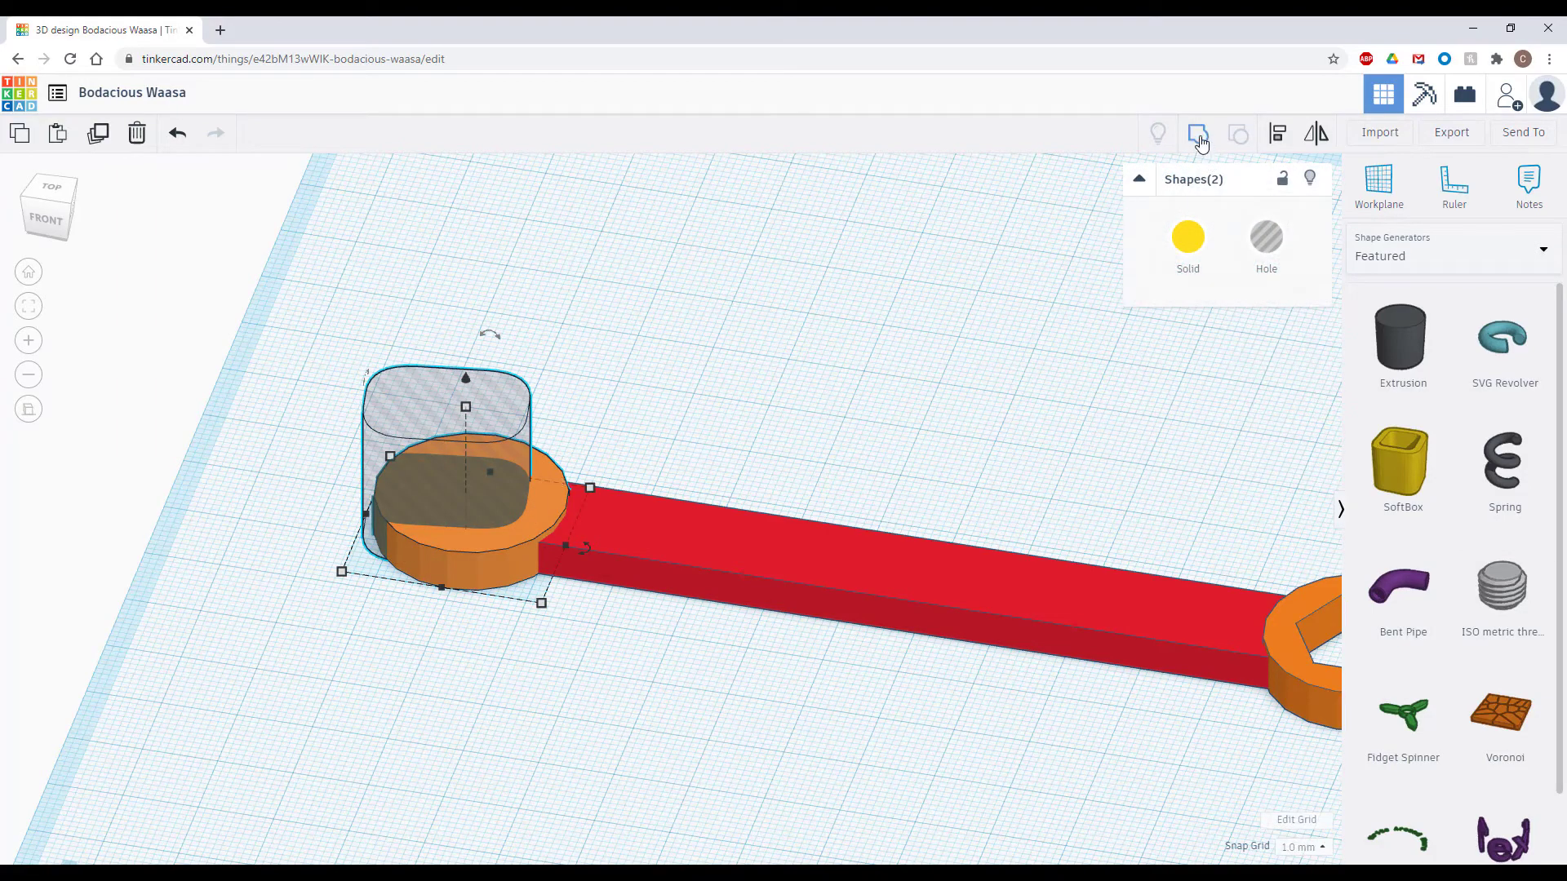
click(1199, 140)
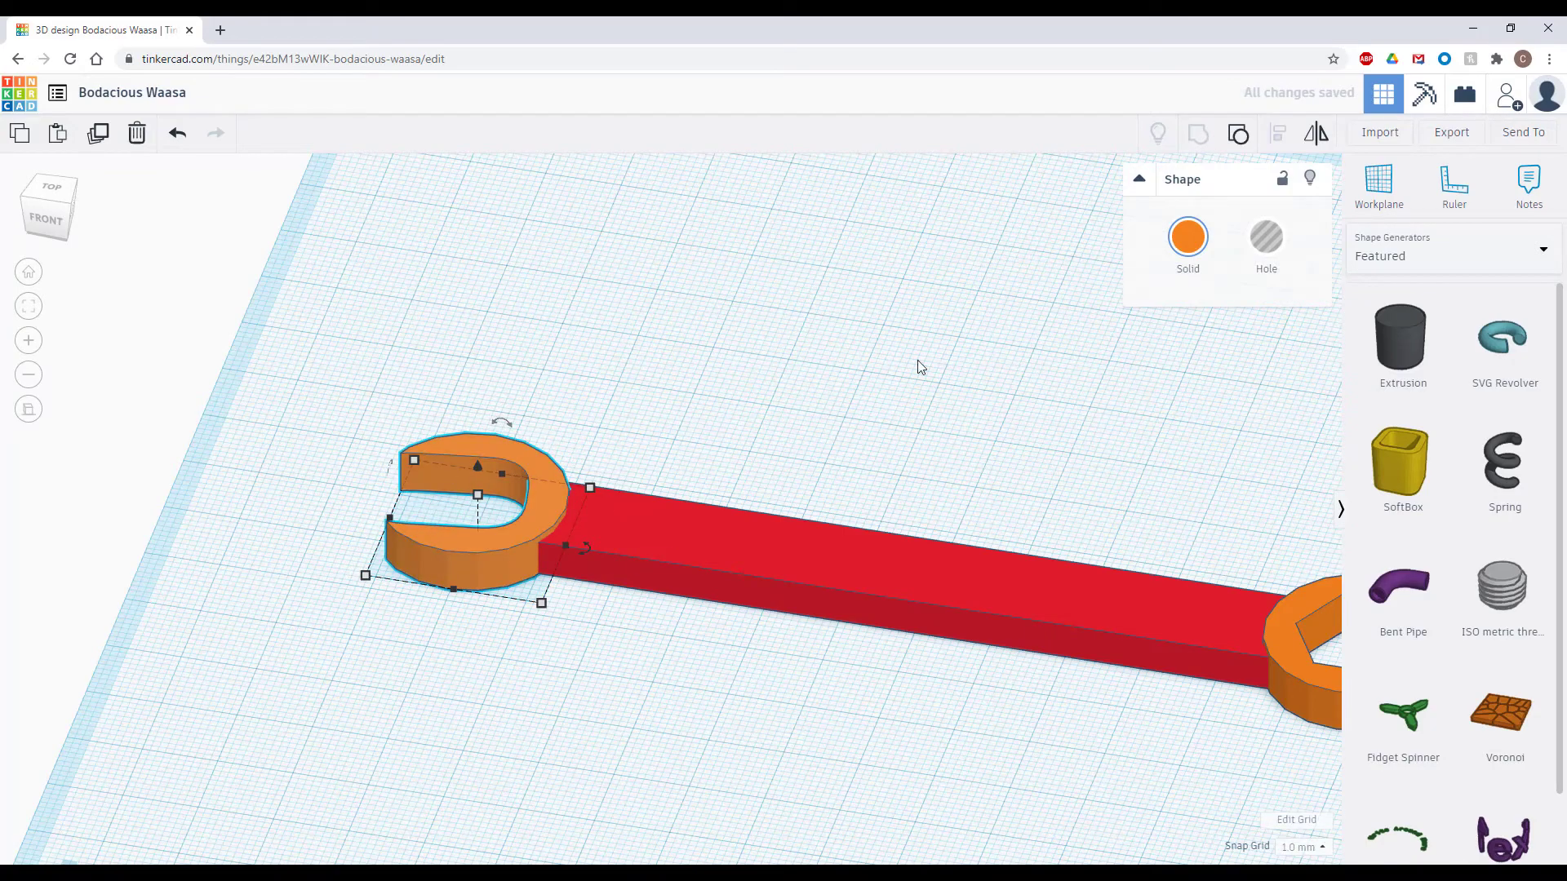
Inspect the whole wrench and its open jaw in the top view, and undo the jaw's grouping
click(53, 189)
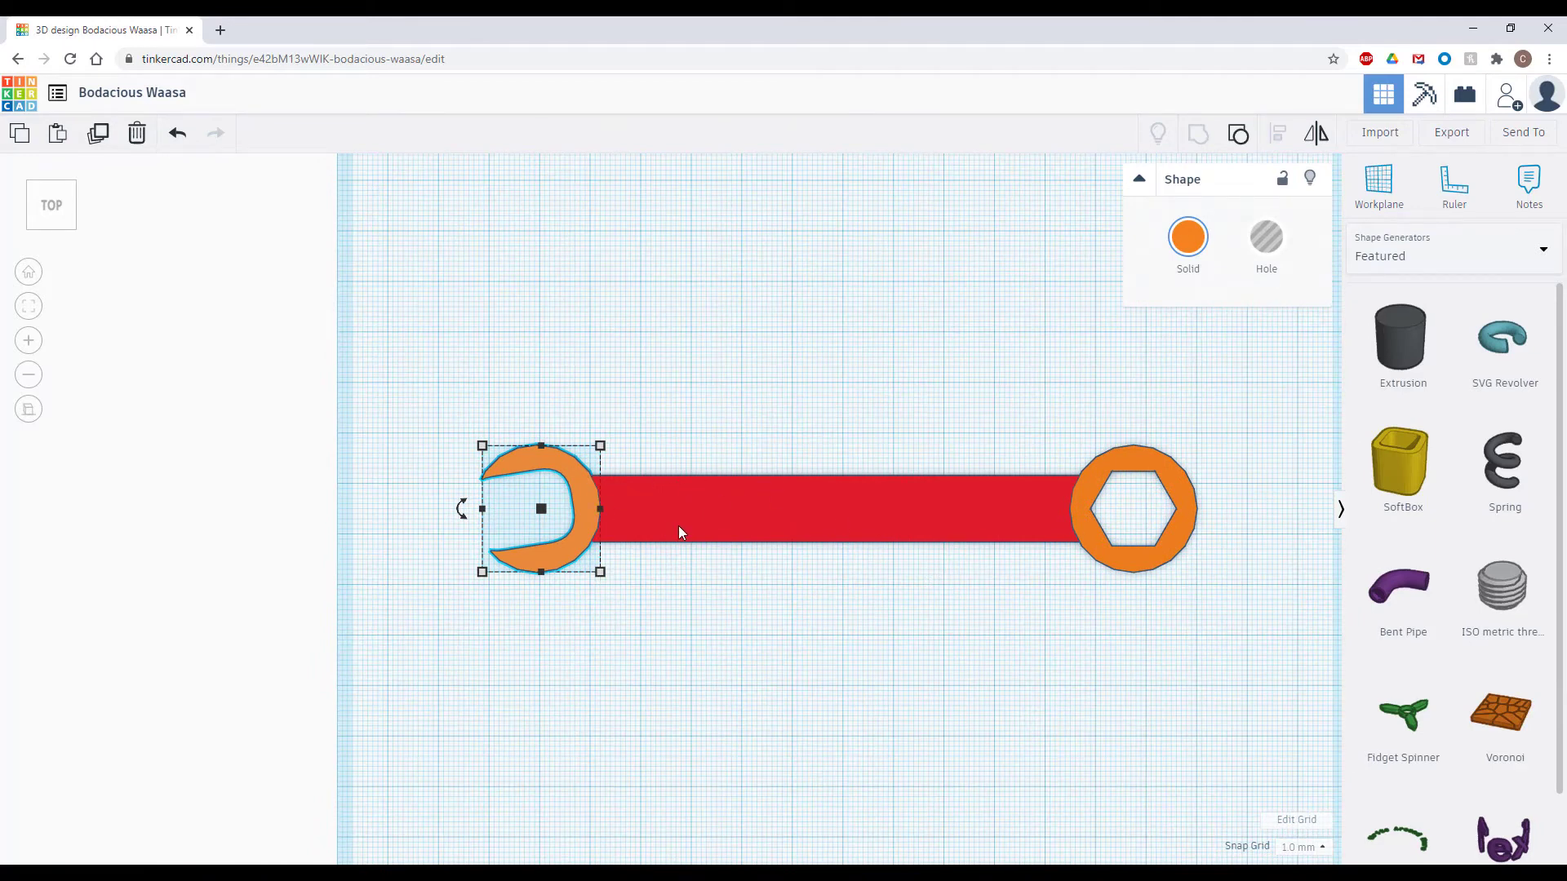
click(695, 418)
drag(415, 393, 1237, 611)
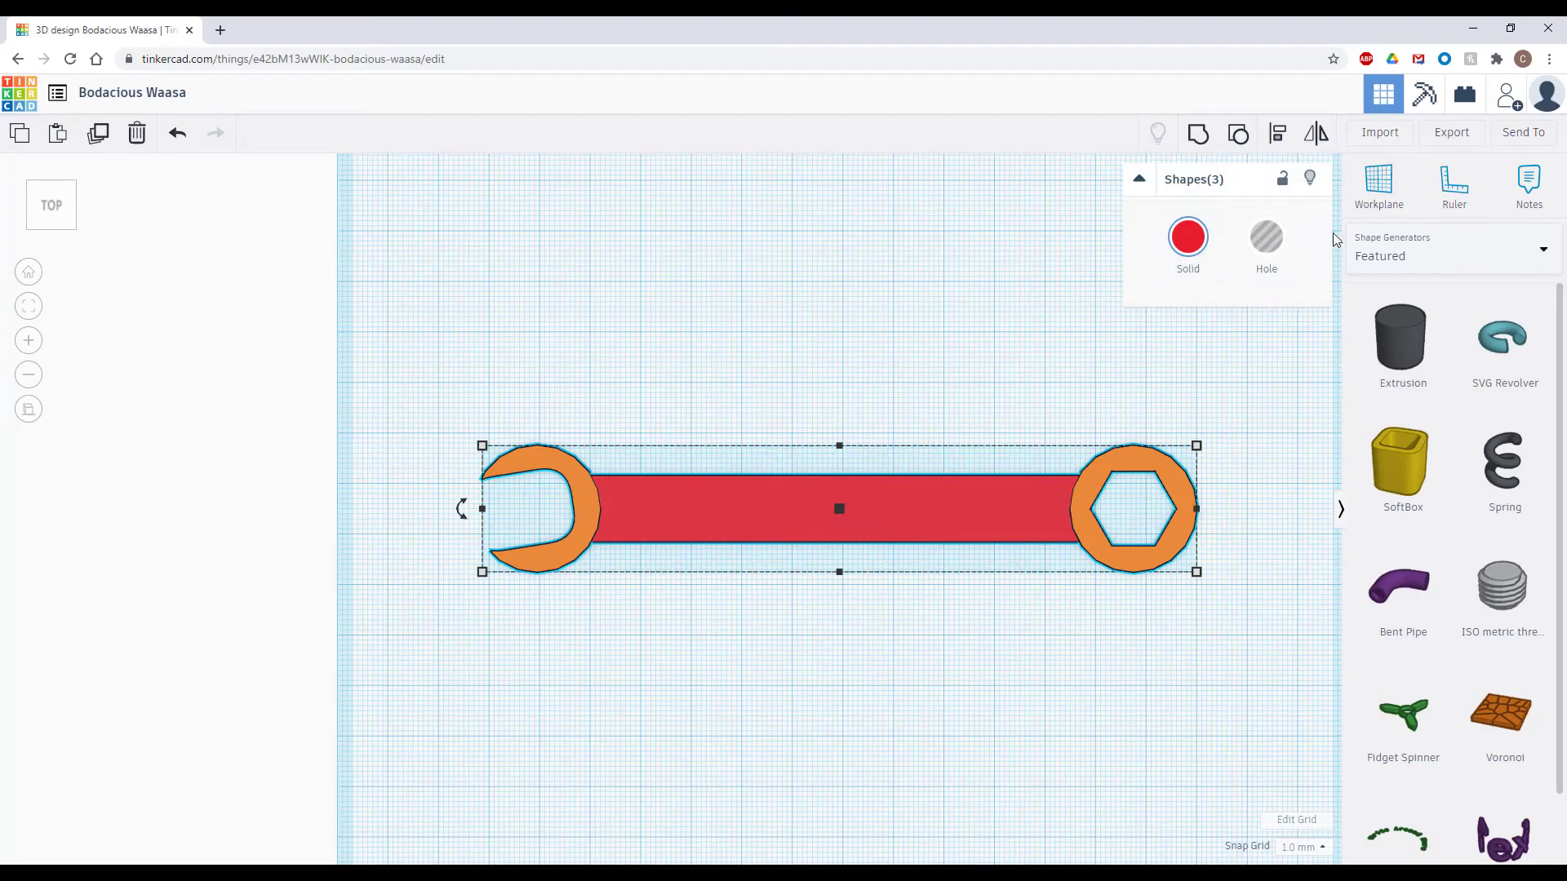
click(1239, 135)
click(486, 525)
scroll(498, 483, up, 1)
scroll(499, 483, up, 3)
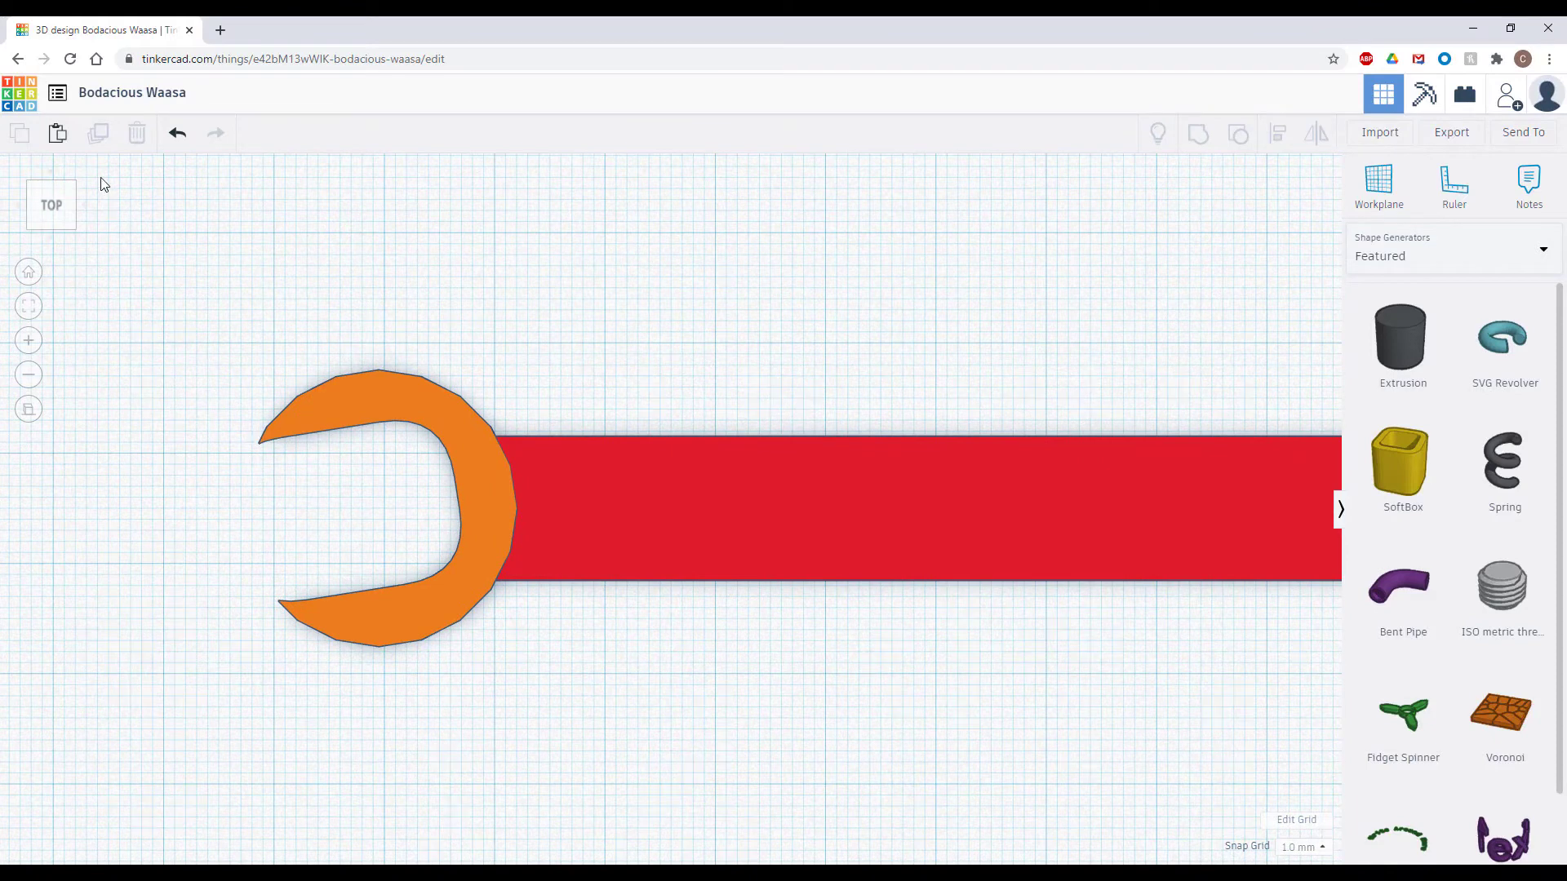
click(174, 136)
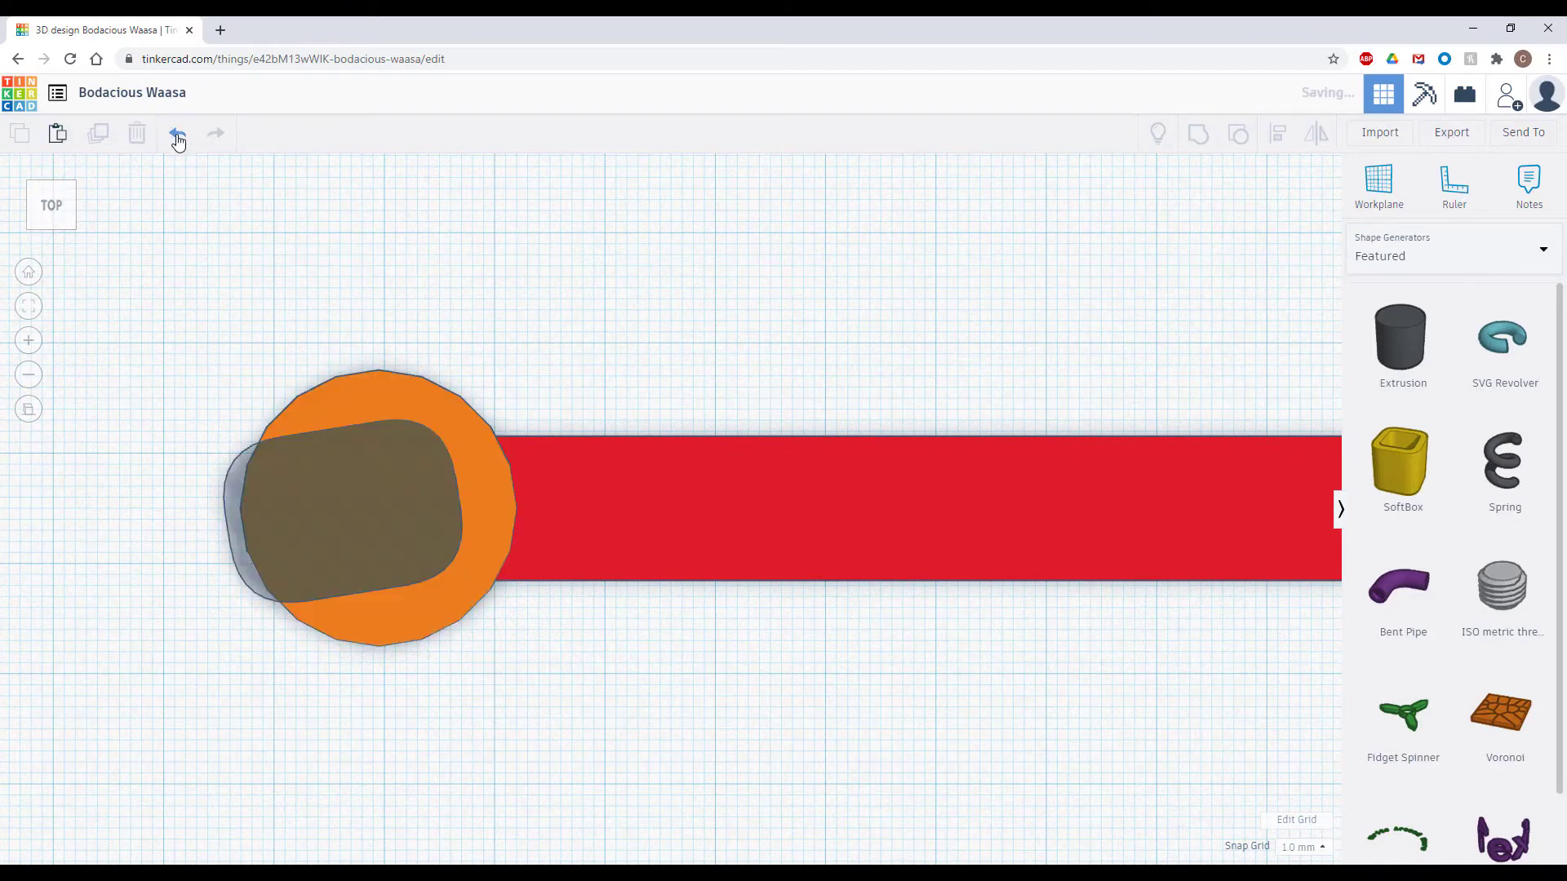
Set the SoftBox hole's X Dim to 25 and shift it about 4.92 mm outward, away from the handle
click(237, 543)
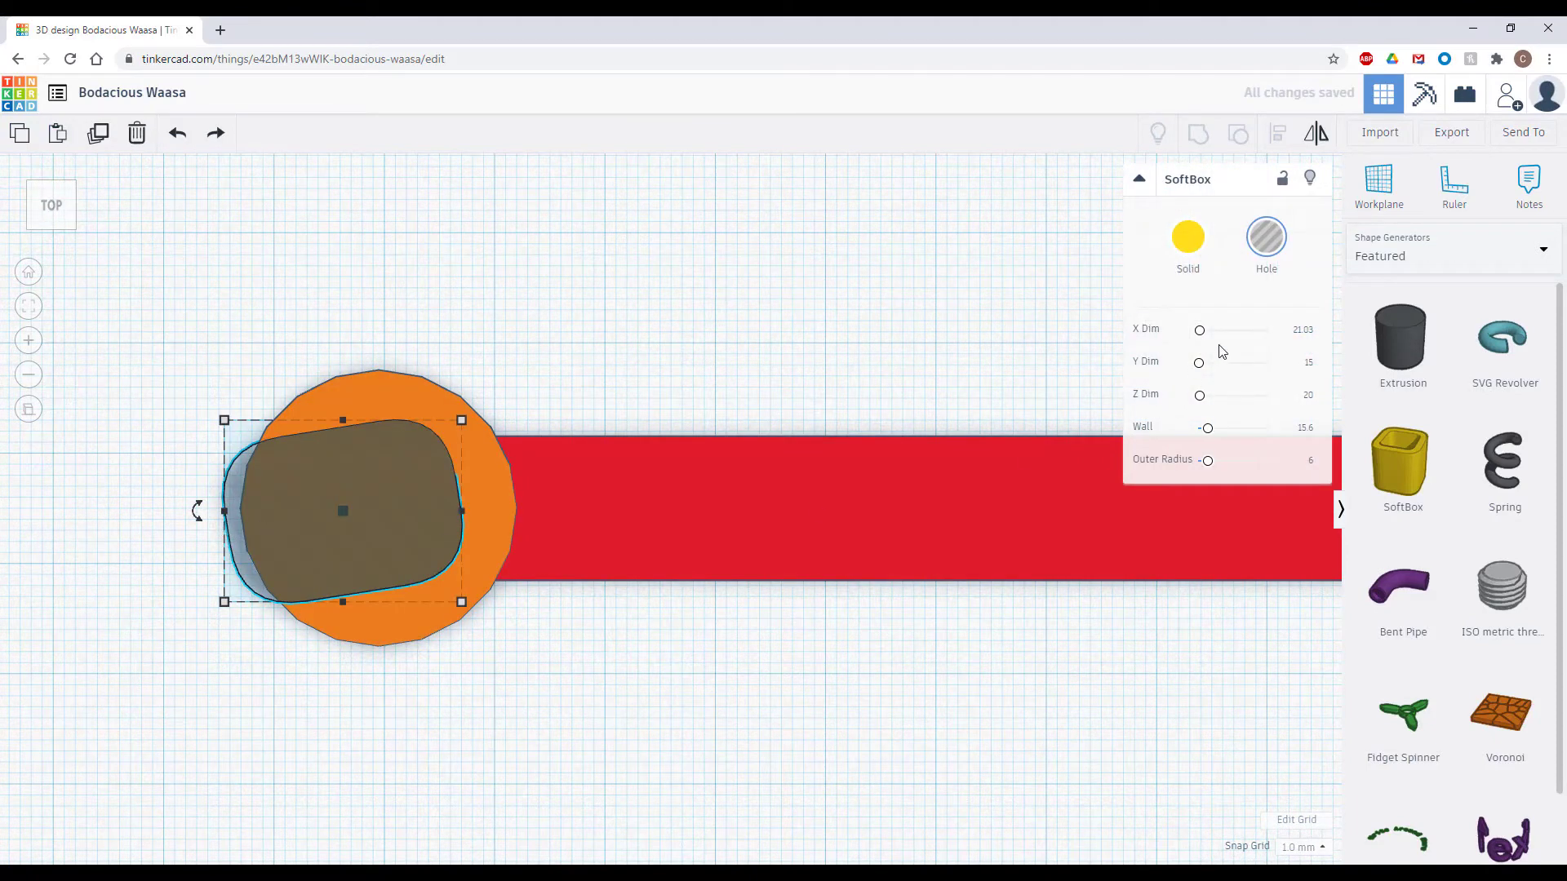
click(1299, 330)
text(25)
key(Return)
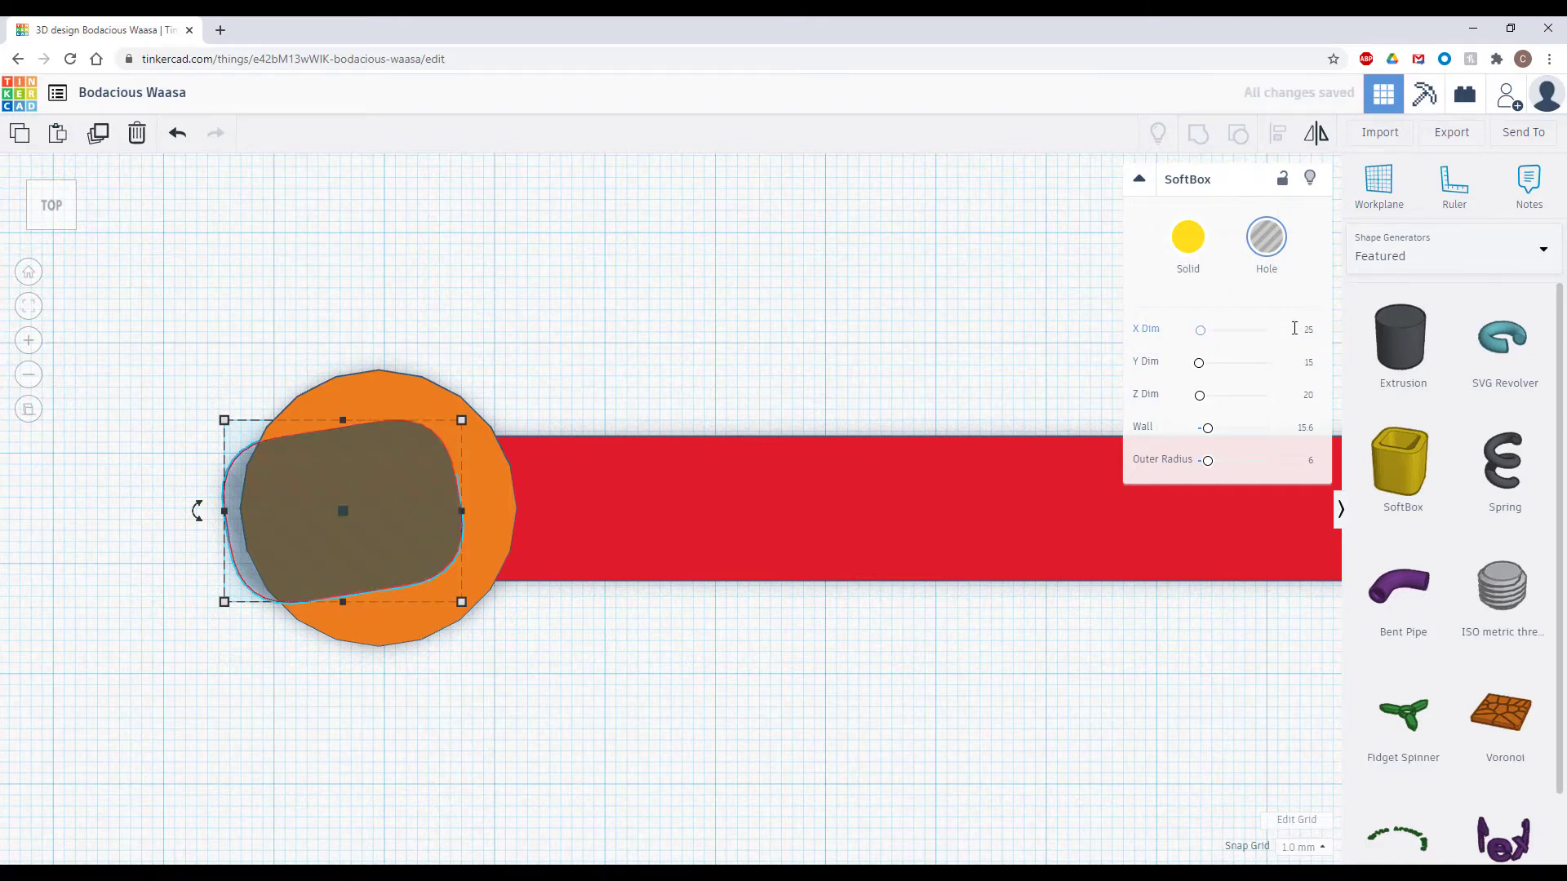
drag(387, 490, 339, 504)
key(Left)
key(Down)
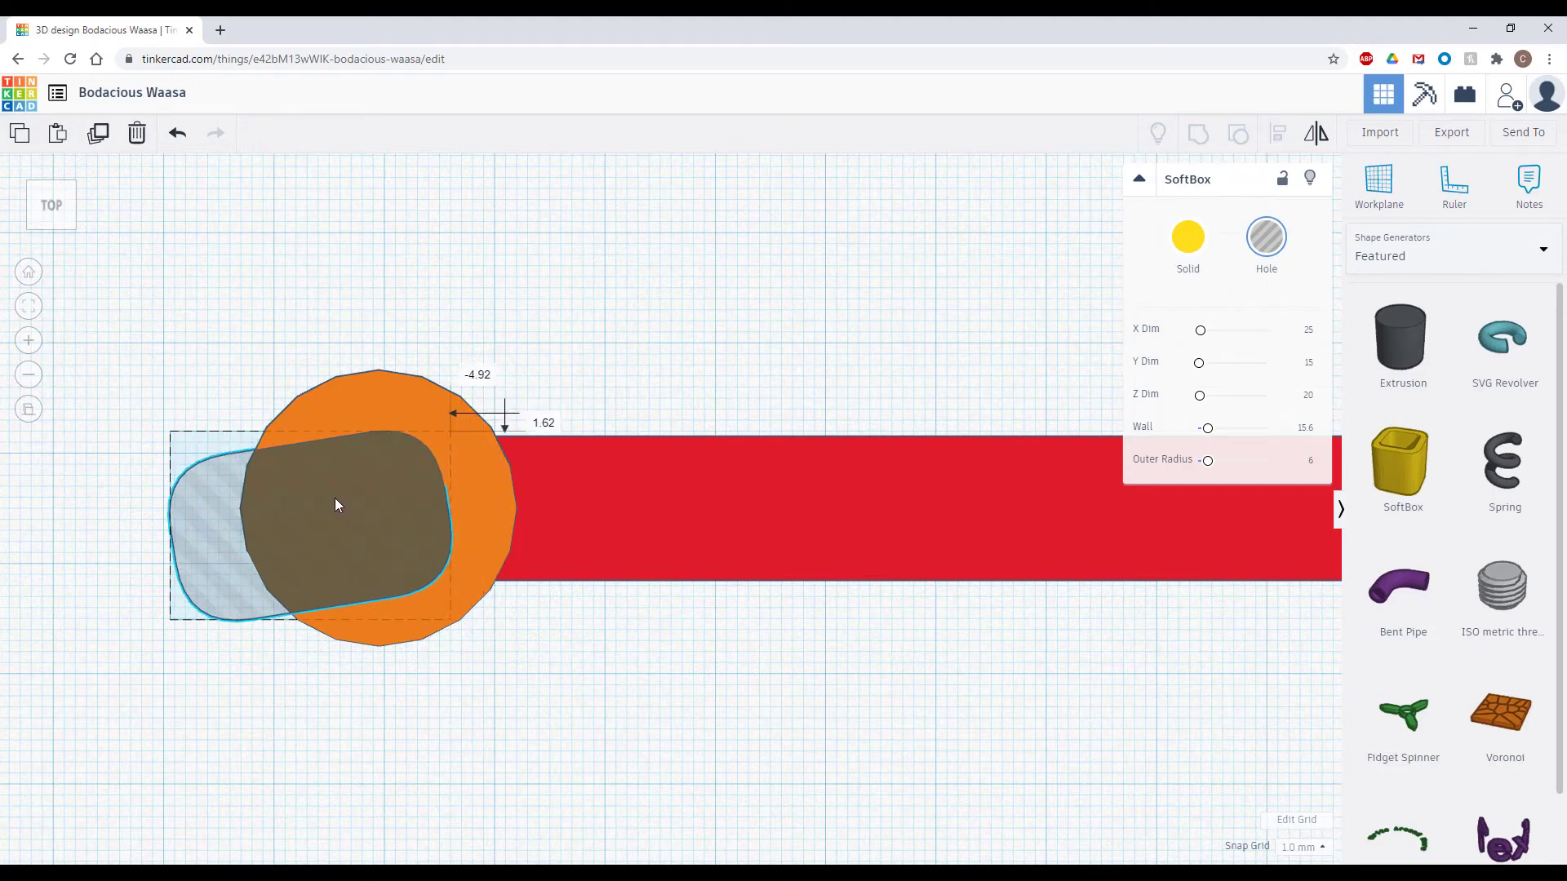
key(Up)
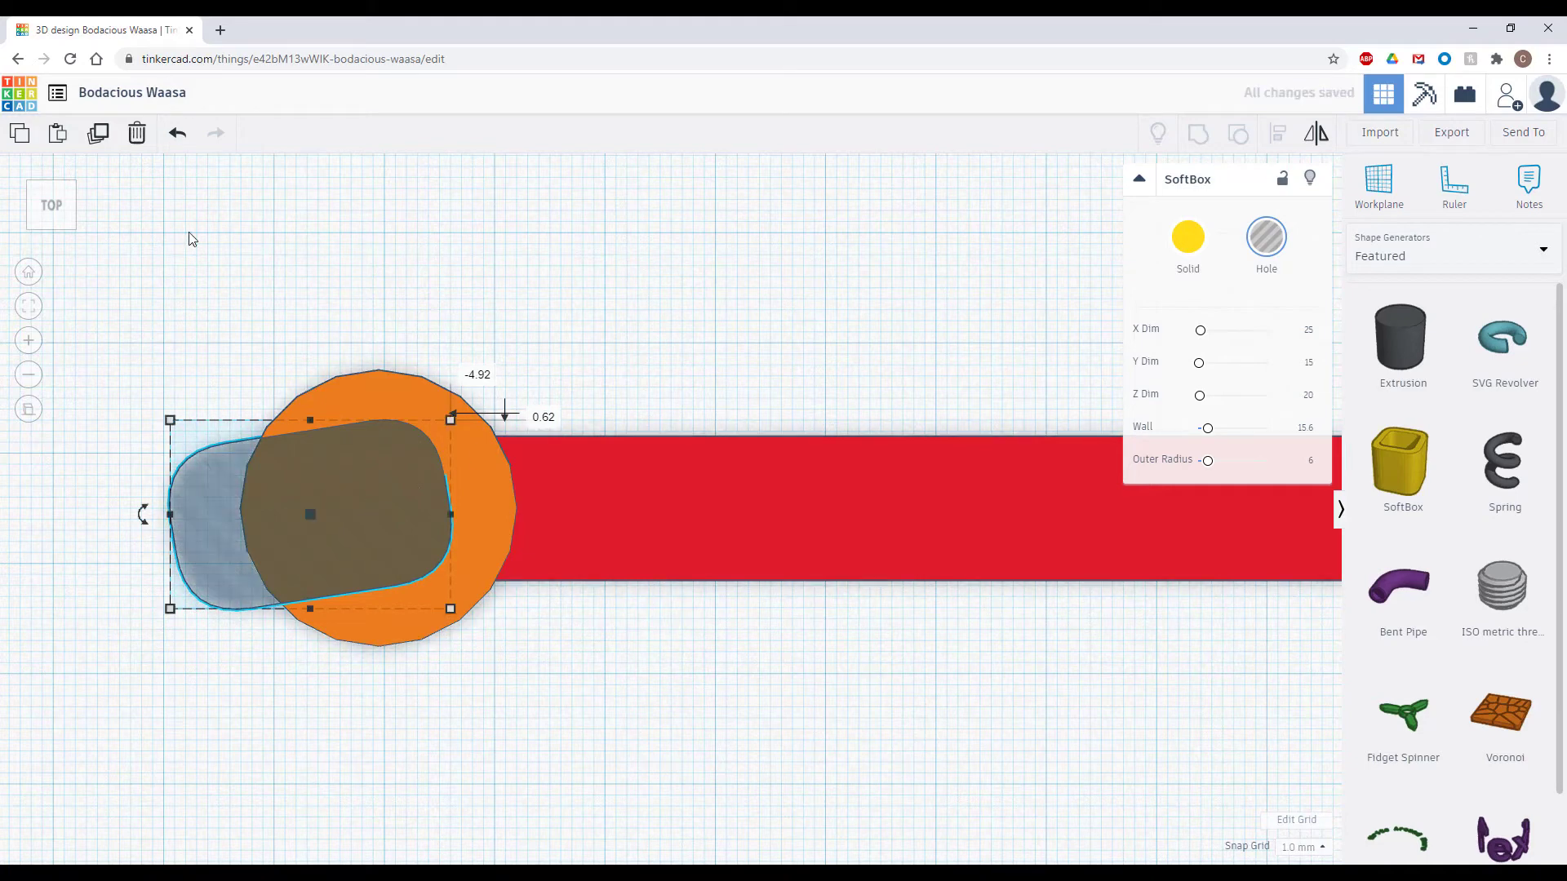
Group the lengthened SoftBox hole with its orange cylinder to cut the open jaw through the wrench's end
shift+click(492, 478)
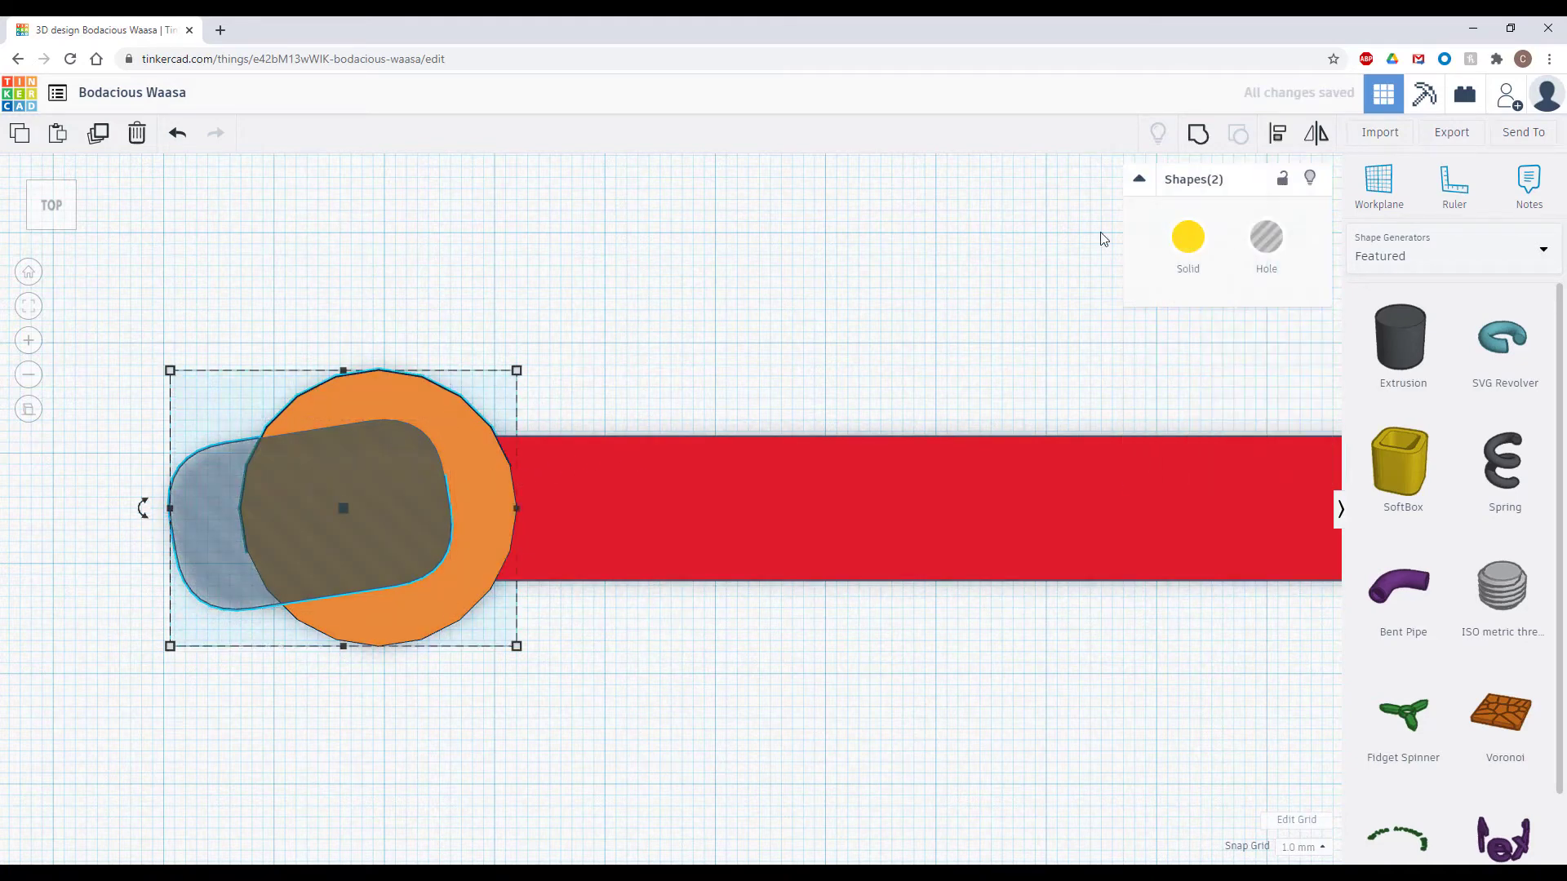
click(1198, 135)
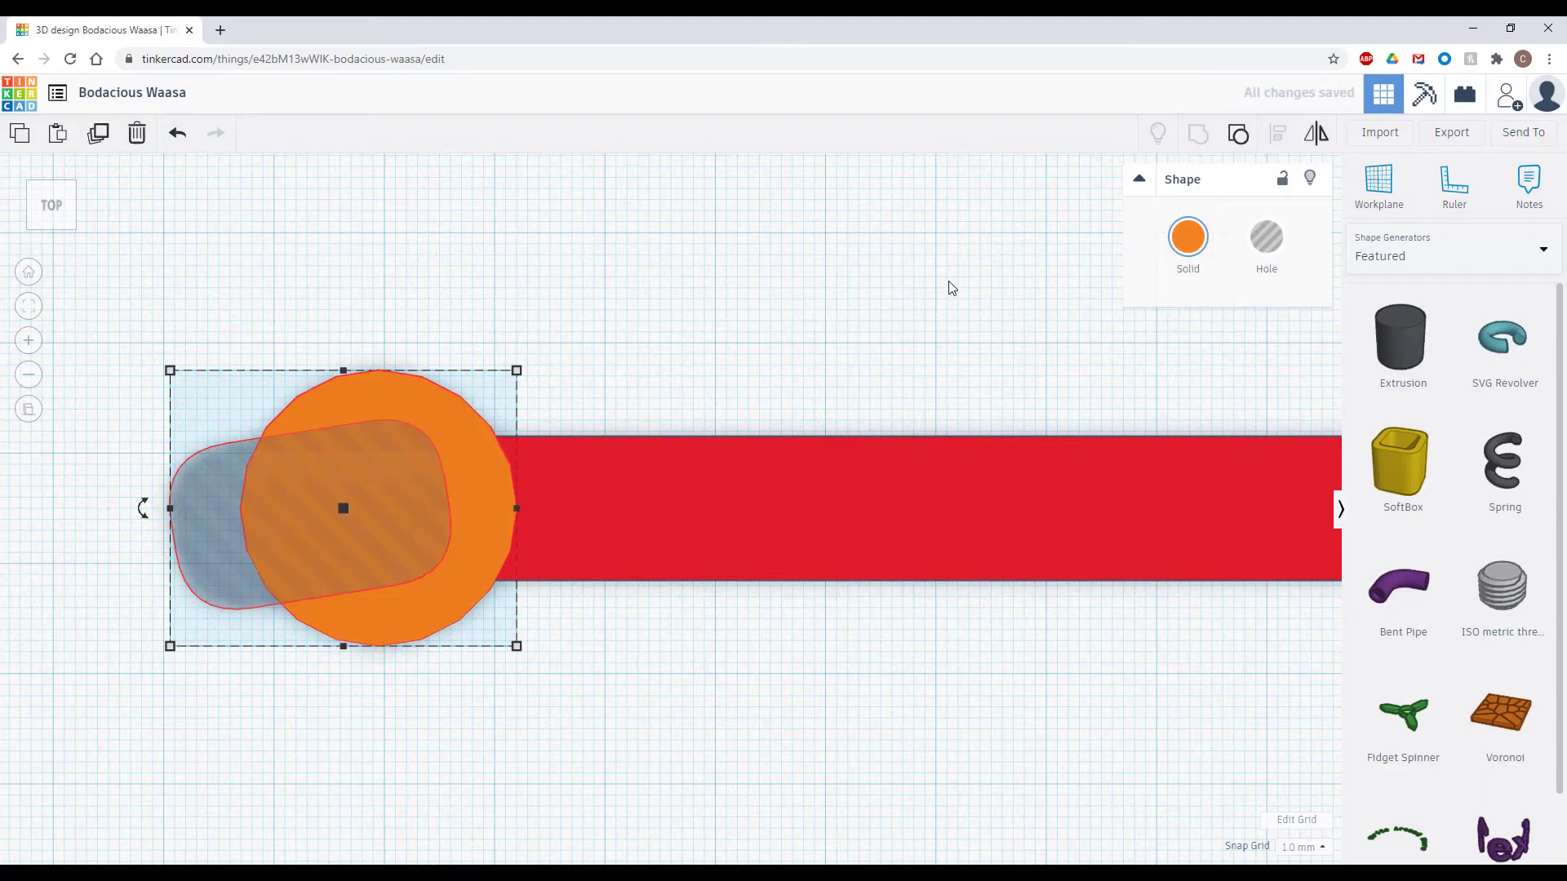
click(874, 315)
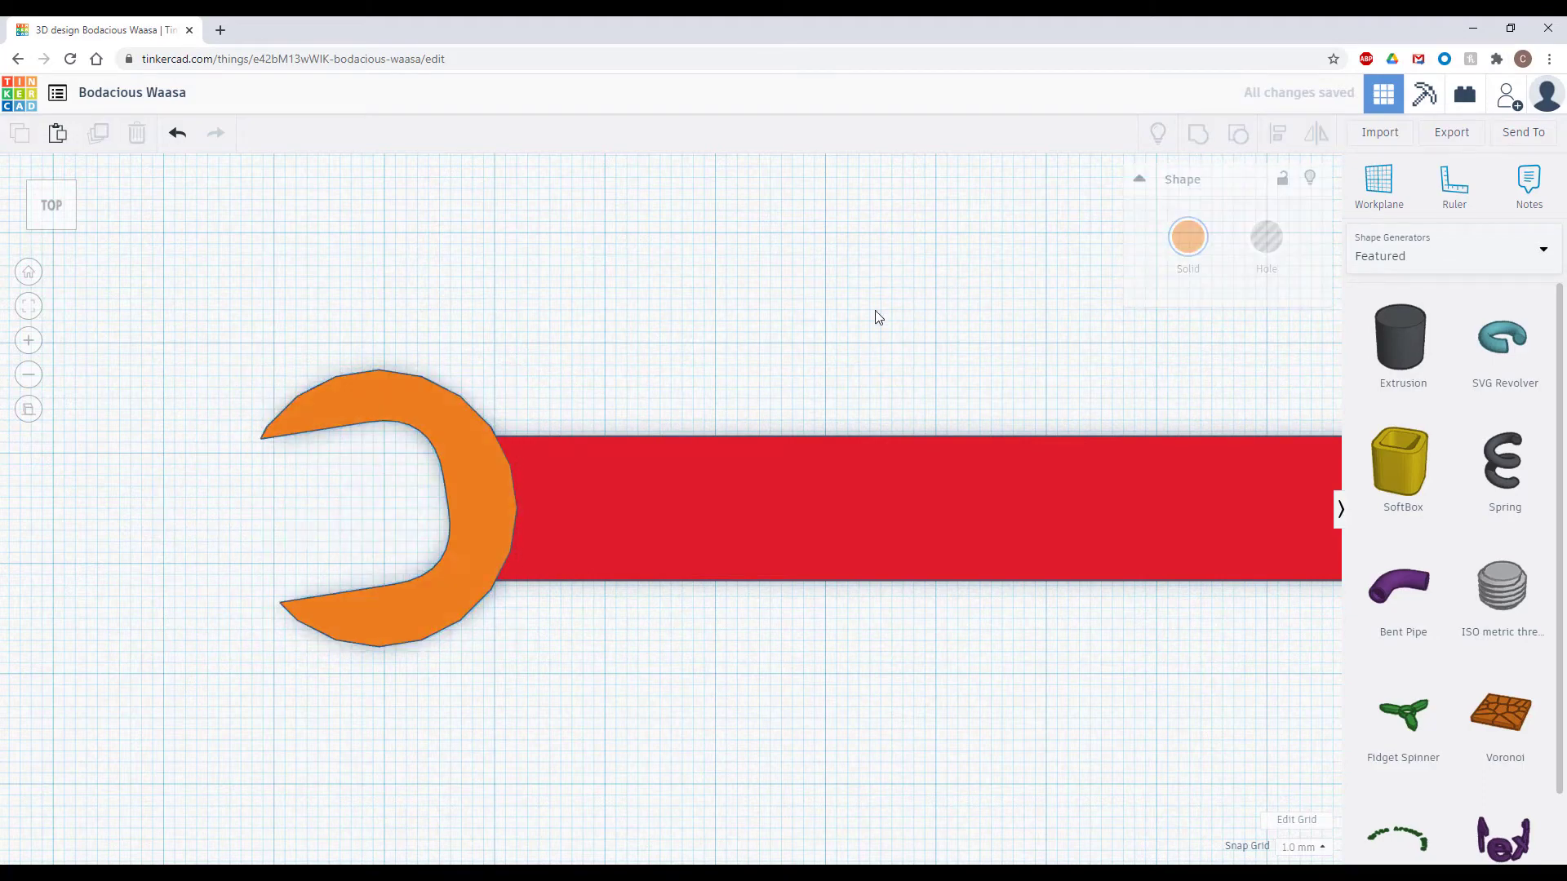
Select the jaw, the red handle and the hexagonal end, and group all three into one wrench
scroll(189, 500, down, 2)
scroll(186, 495, down, 2)
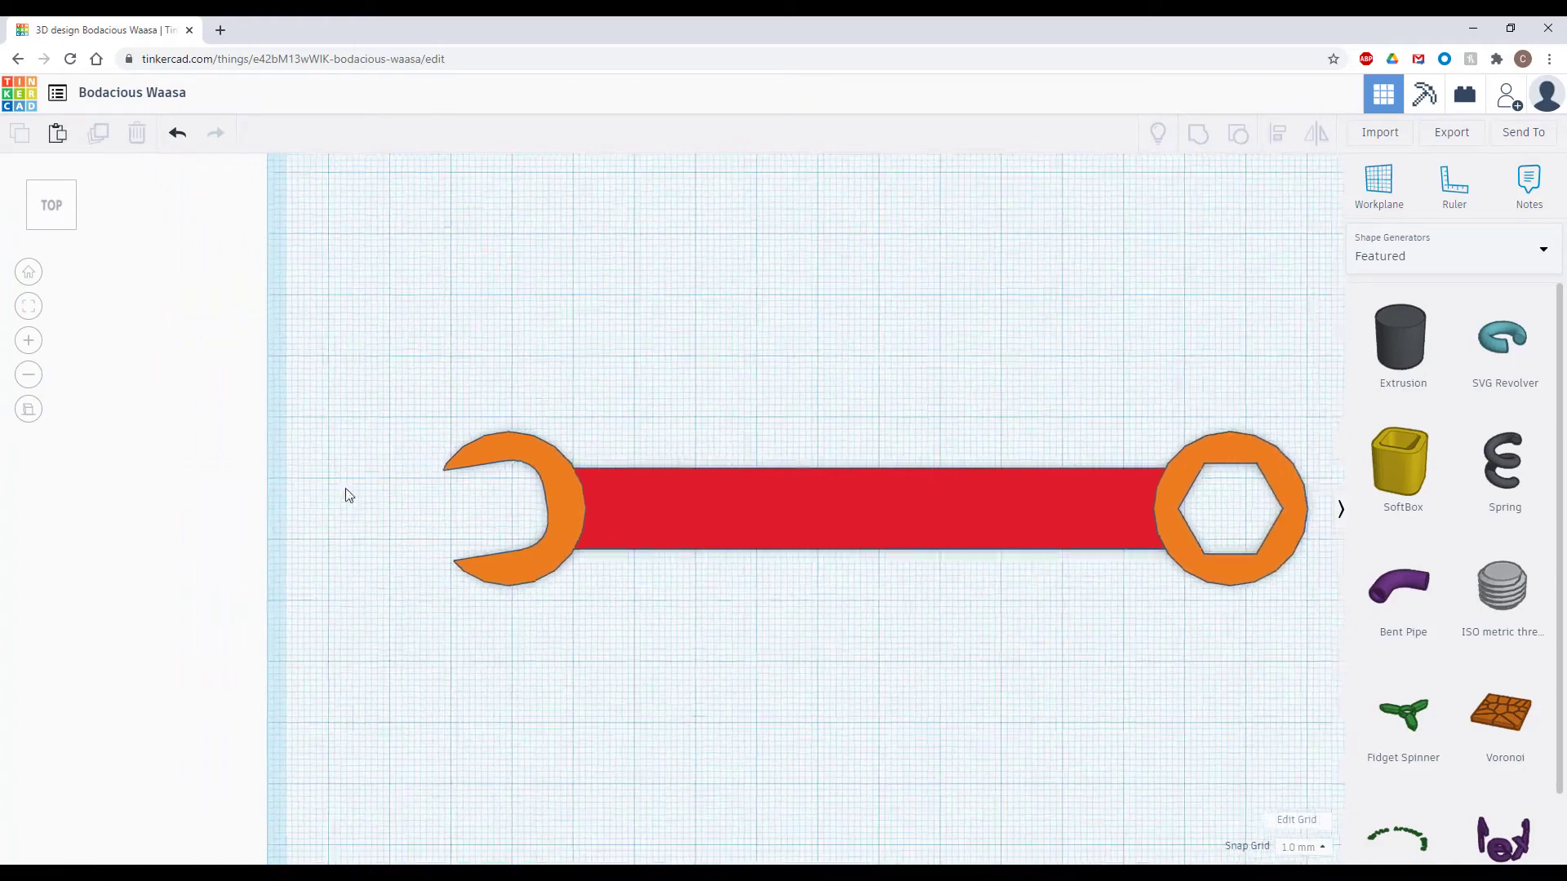
drag(415, 377, 1315, 645)
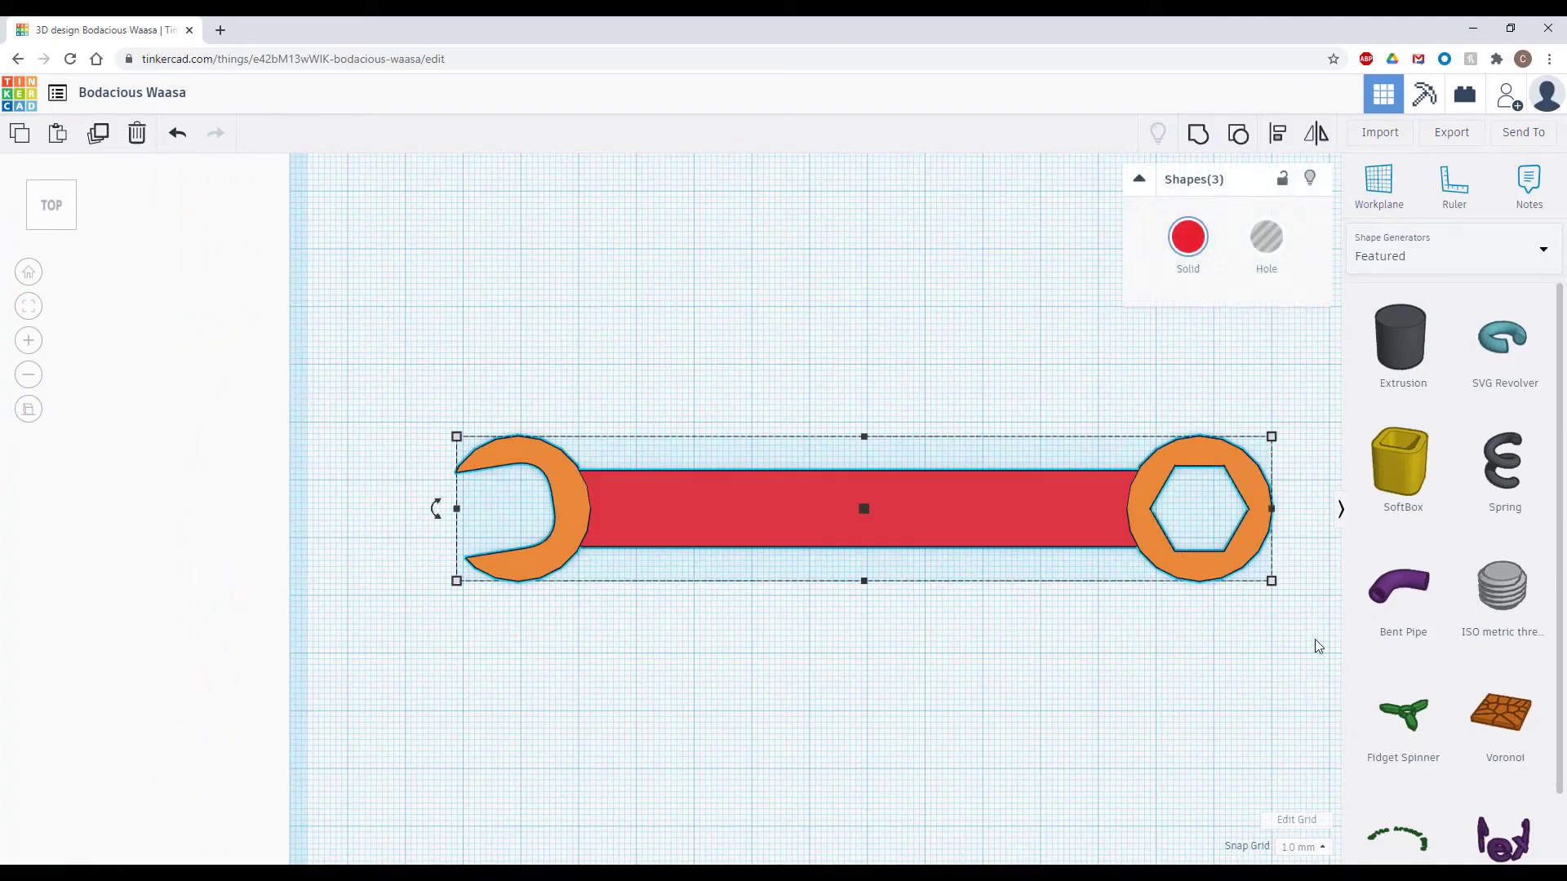
click(1199, 135)
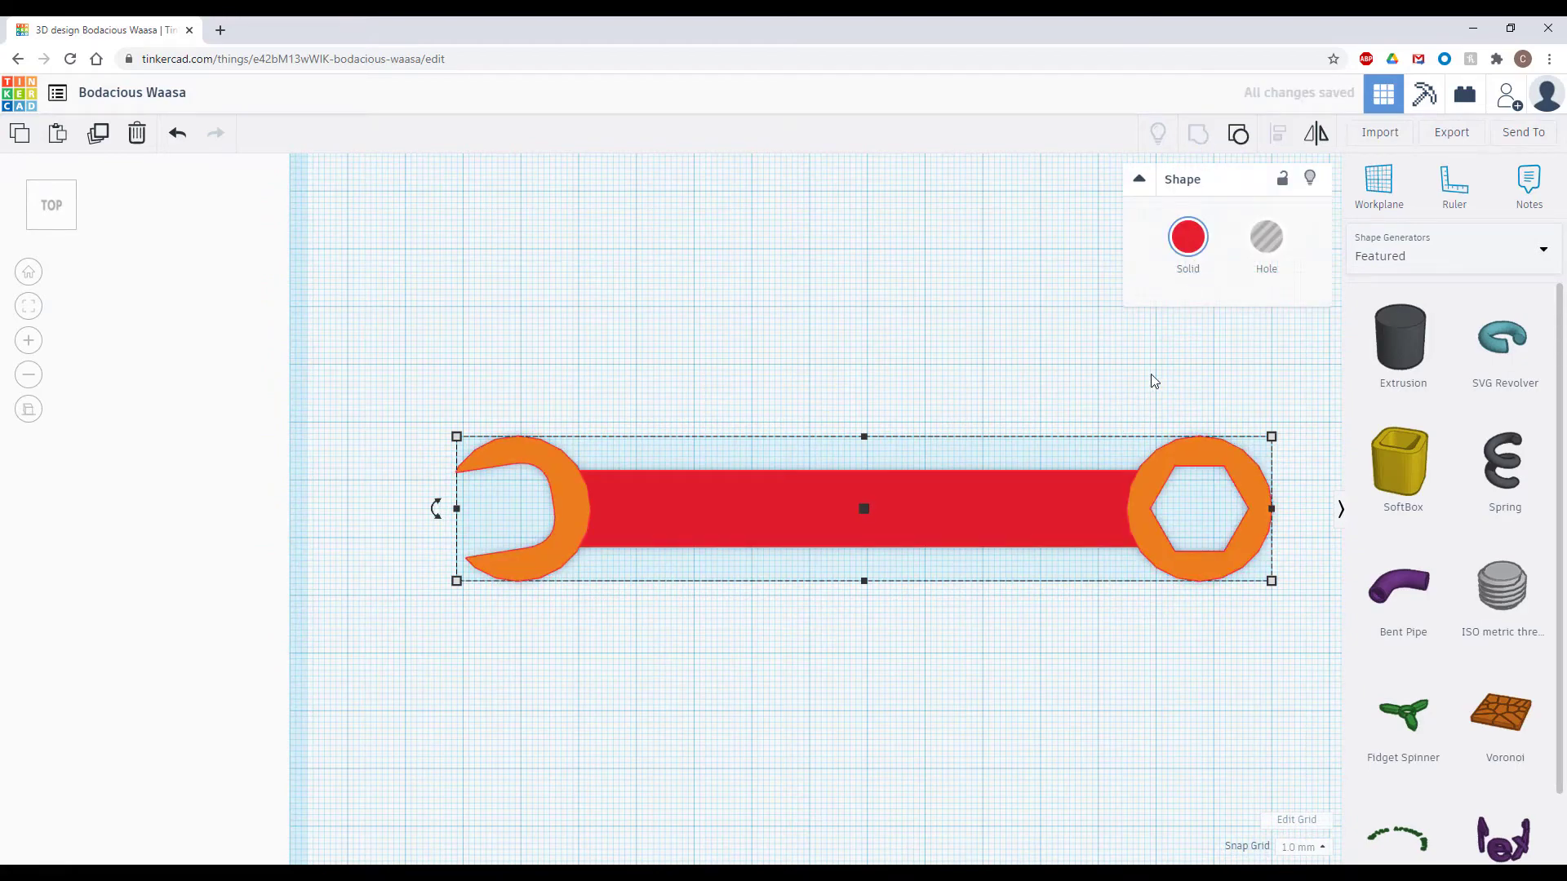
Recolor the grouped wrench with the light gray solid preset
click(1180, 264)
middle_drag(935, 662, 794, 644)
right_drag(798, 639, 735, 503)
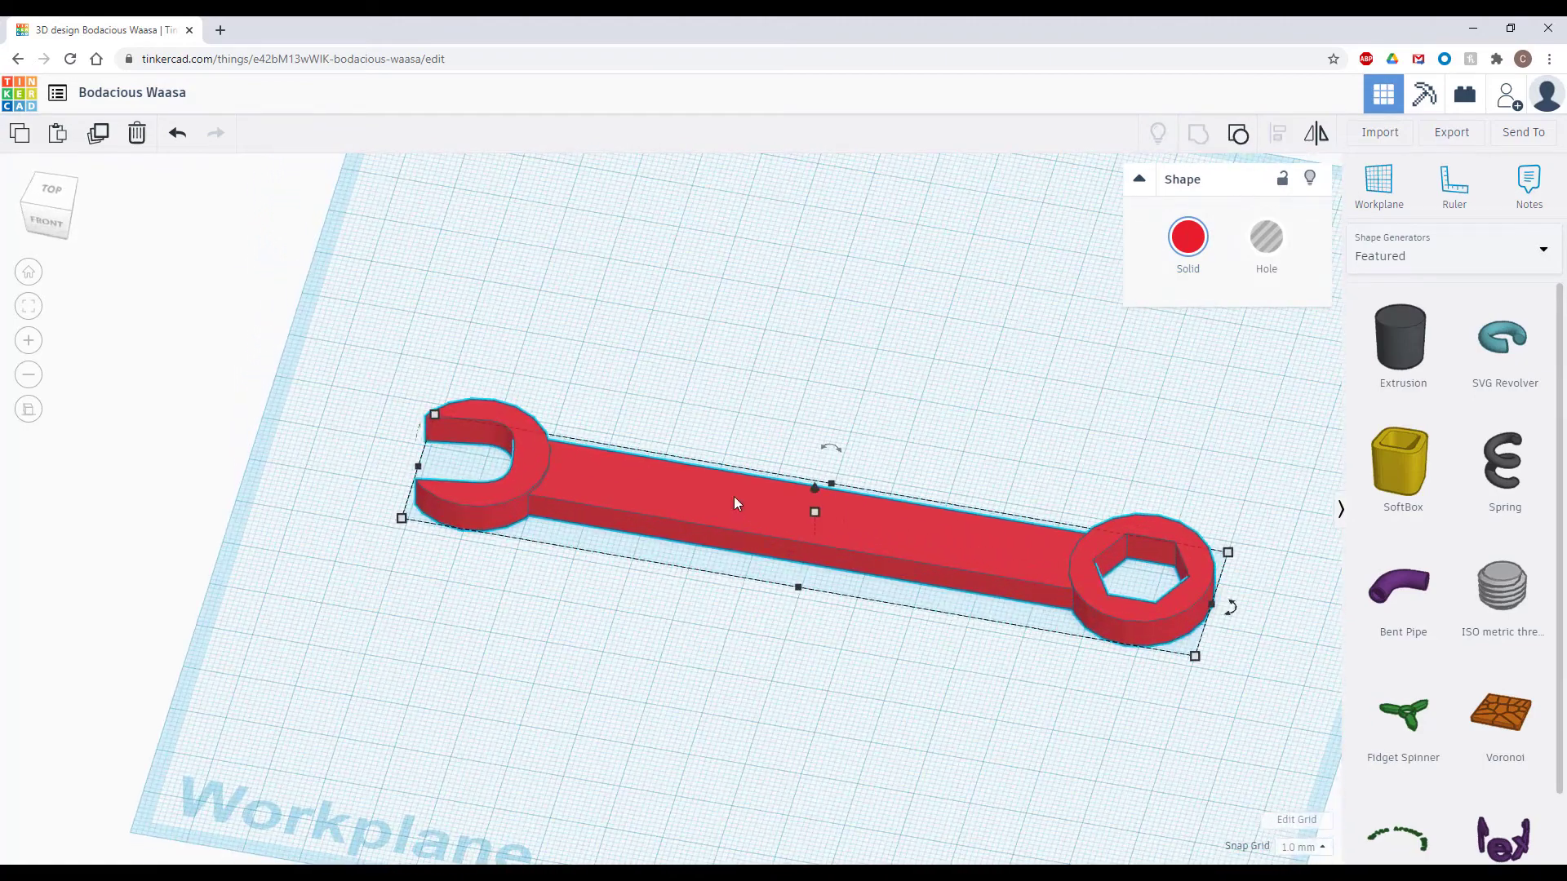
click(1188, 241)
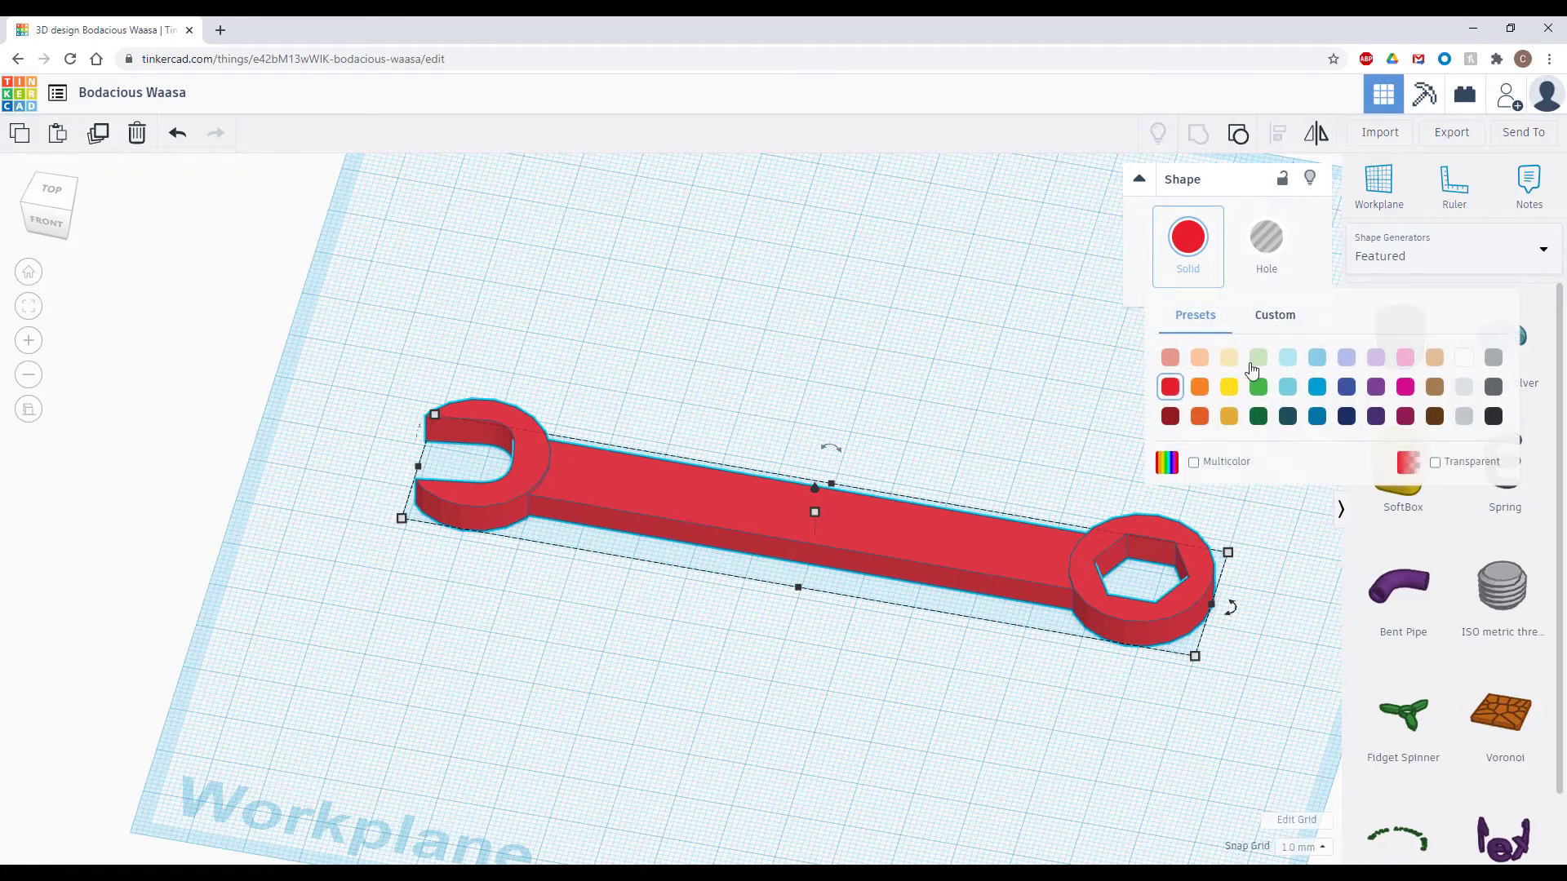
click(1465, 418)
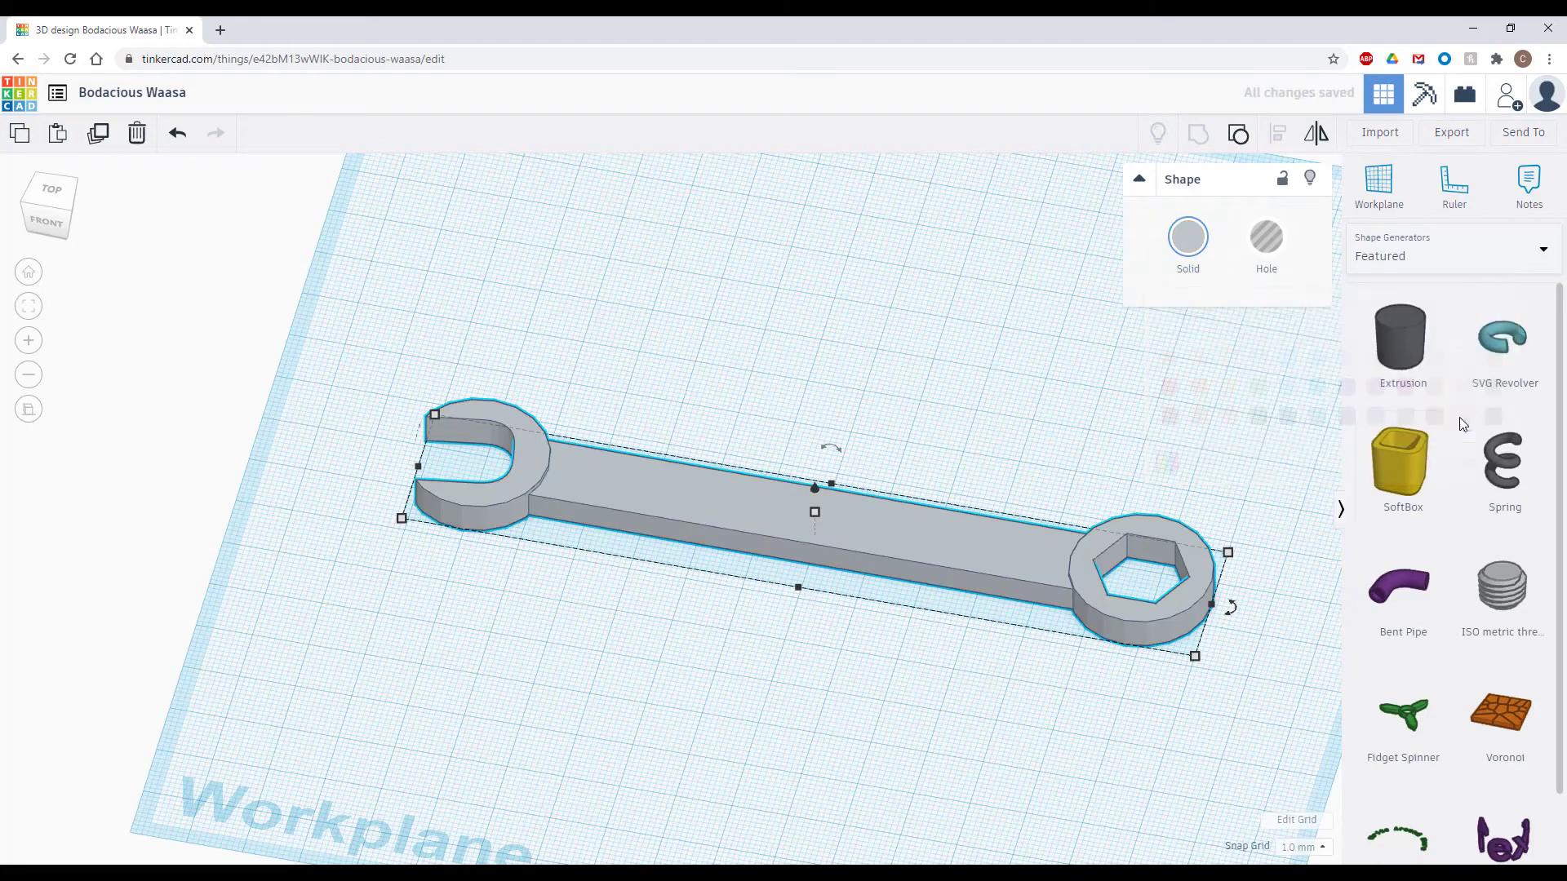
click(993, 385)
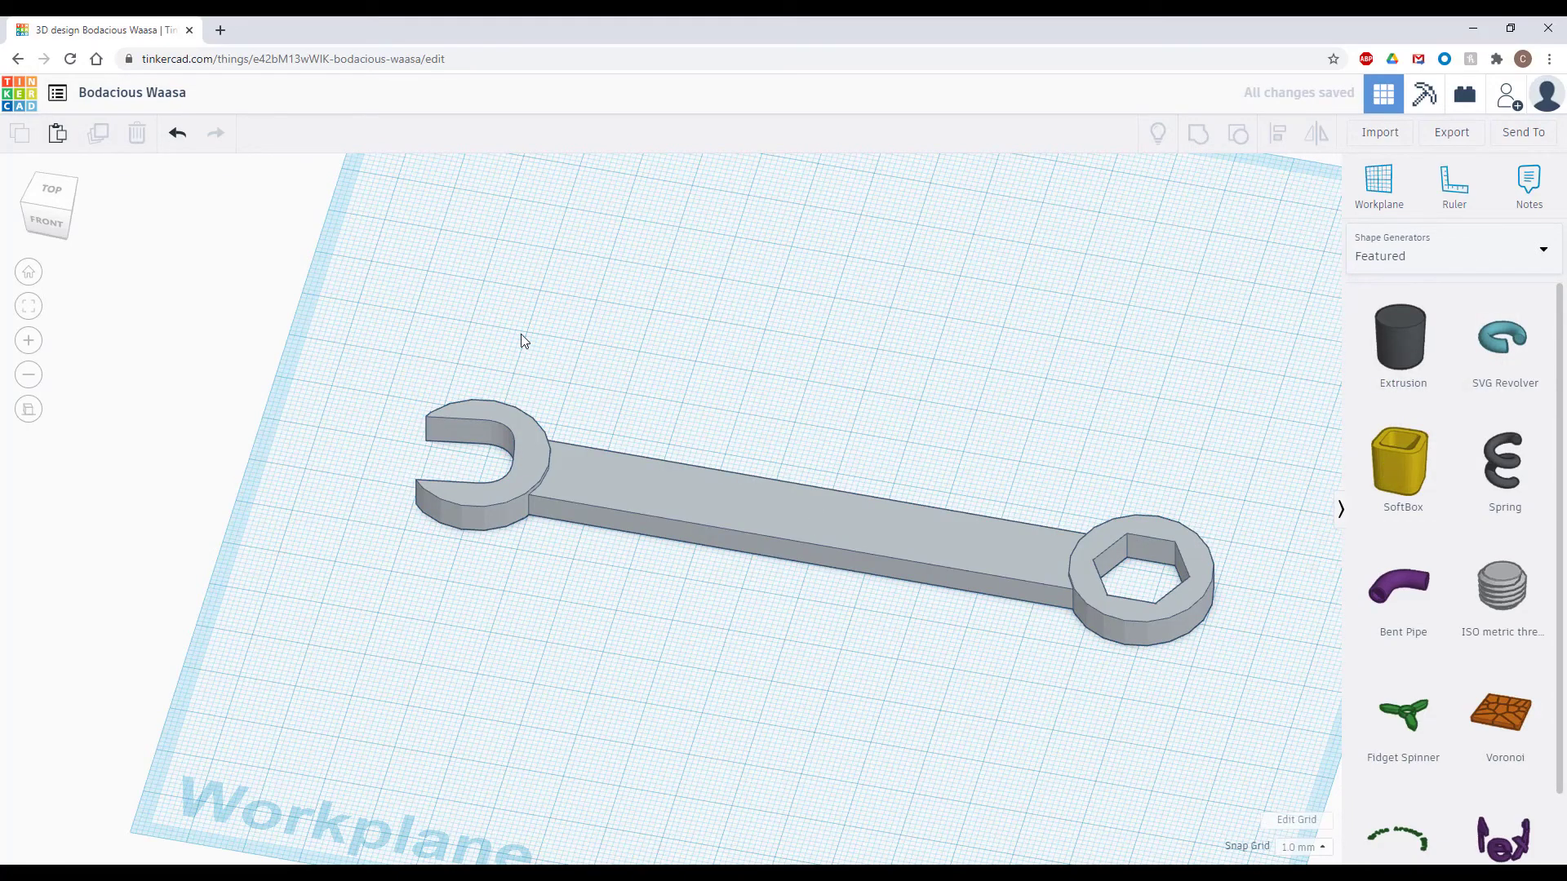
Place a Text shape from the Text and numbers collection on the workplane behind the wrench and make it a hole
scroll(524, 341, down, 2)
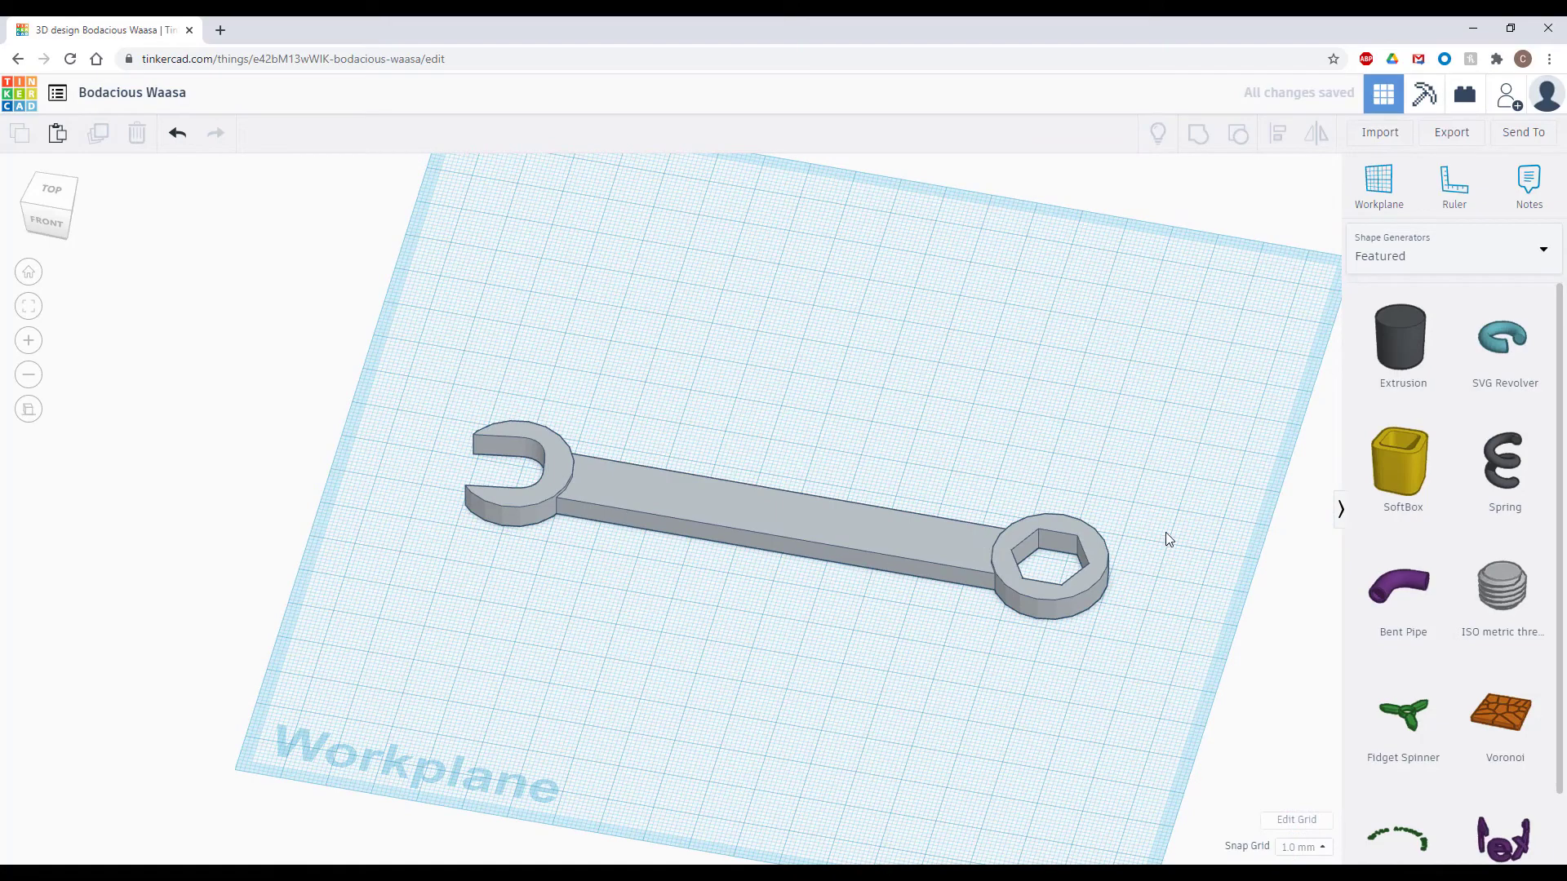
click(1449, 259)
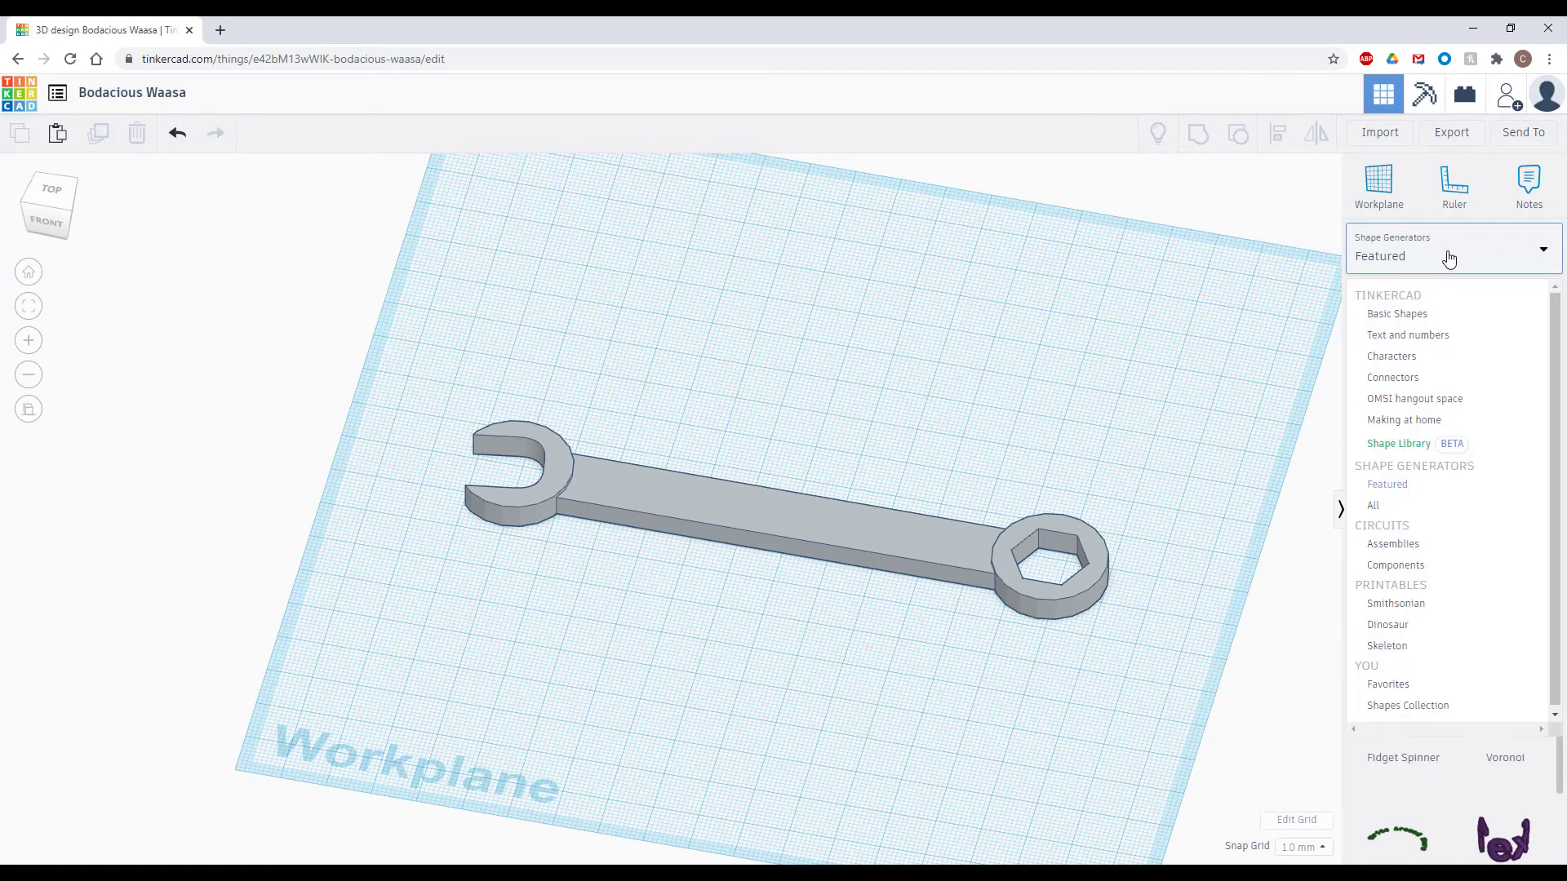
click(1418, 336)
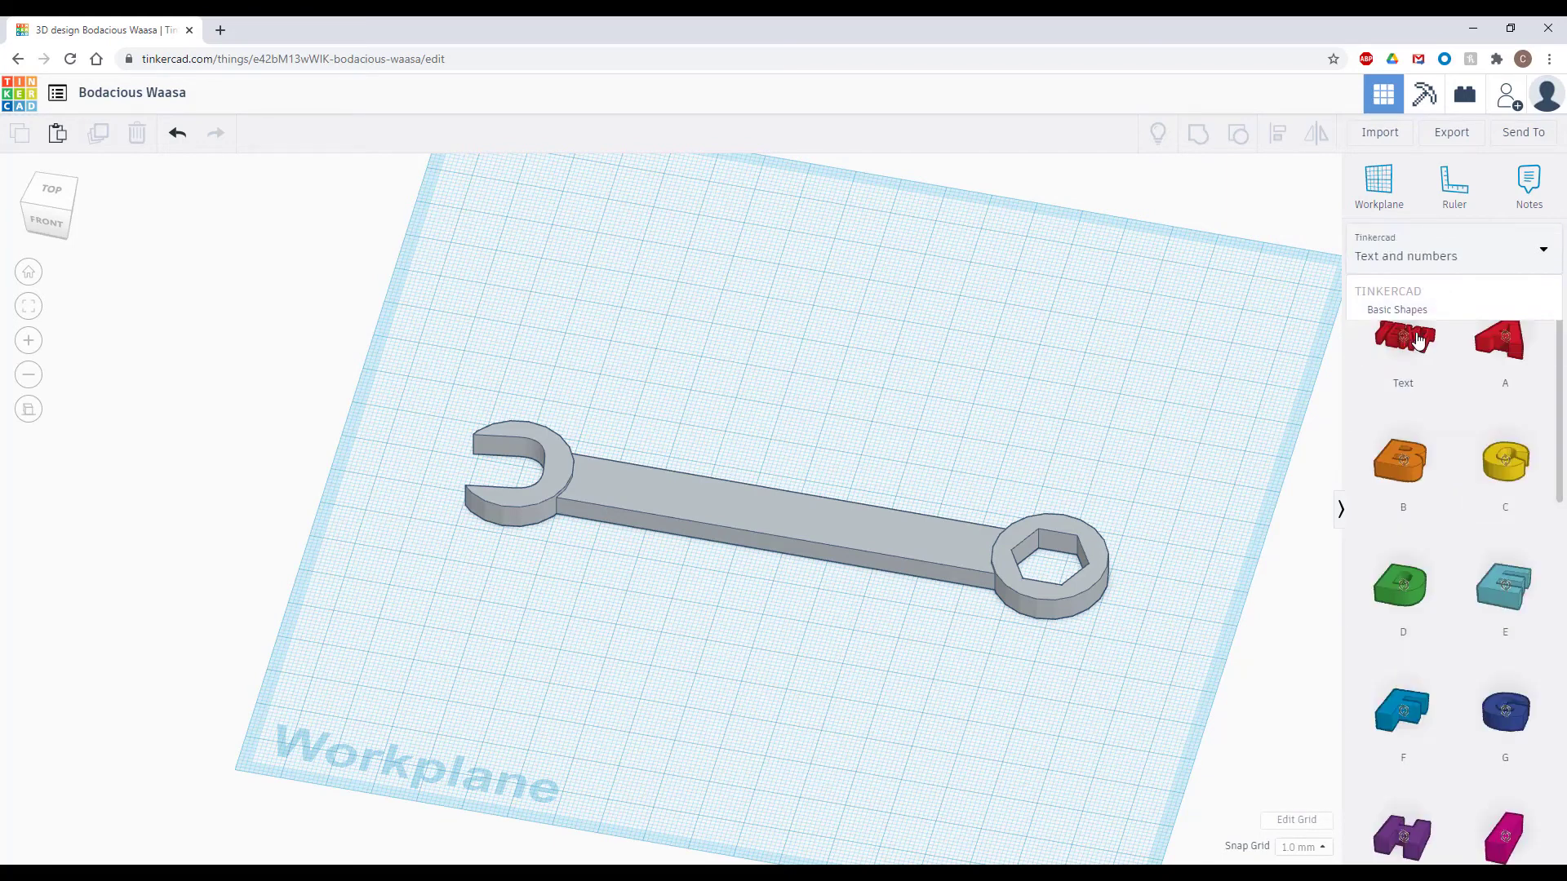
drag(1414, 347, 745, 374)
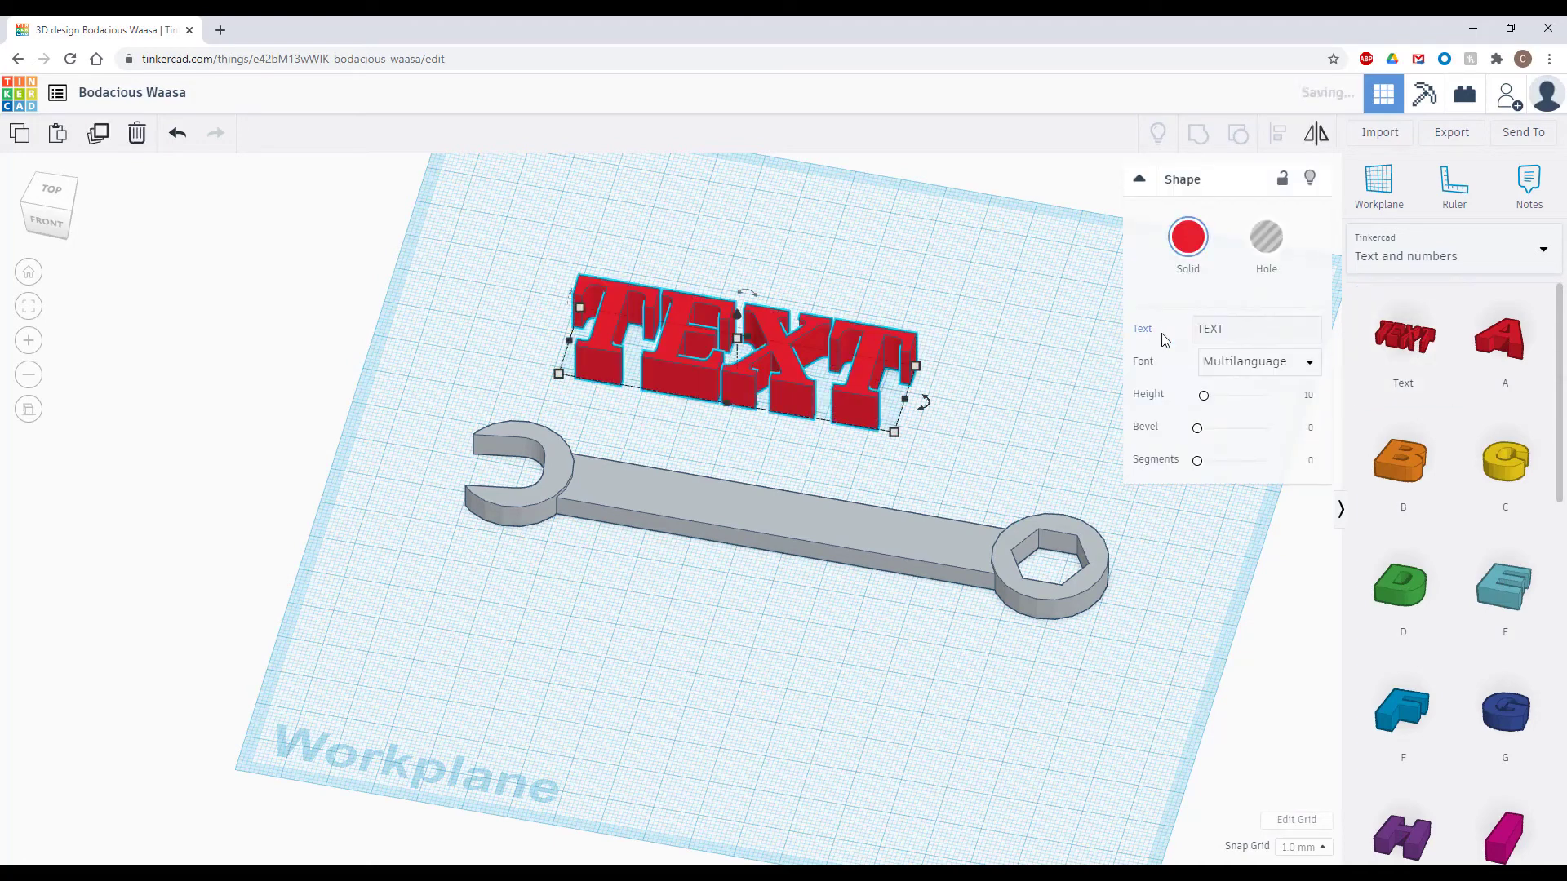
key(h)
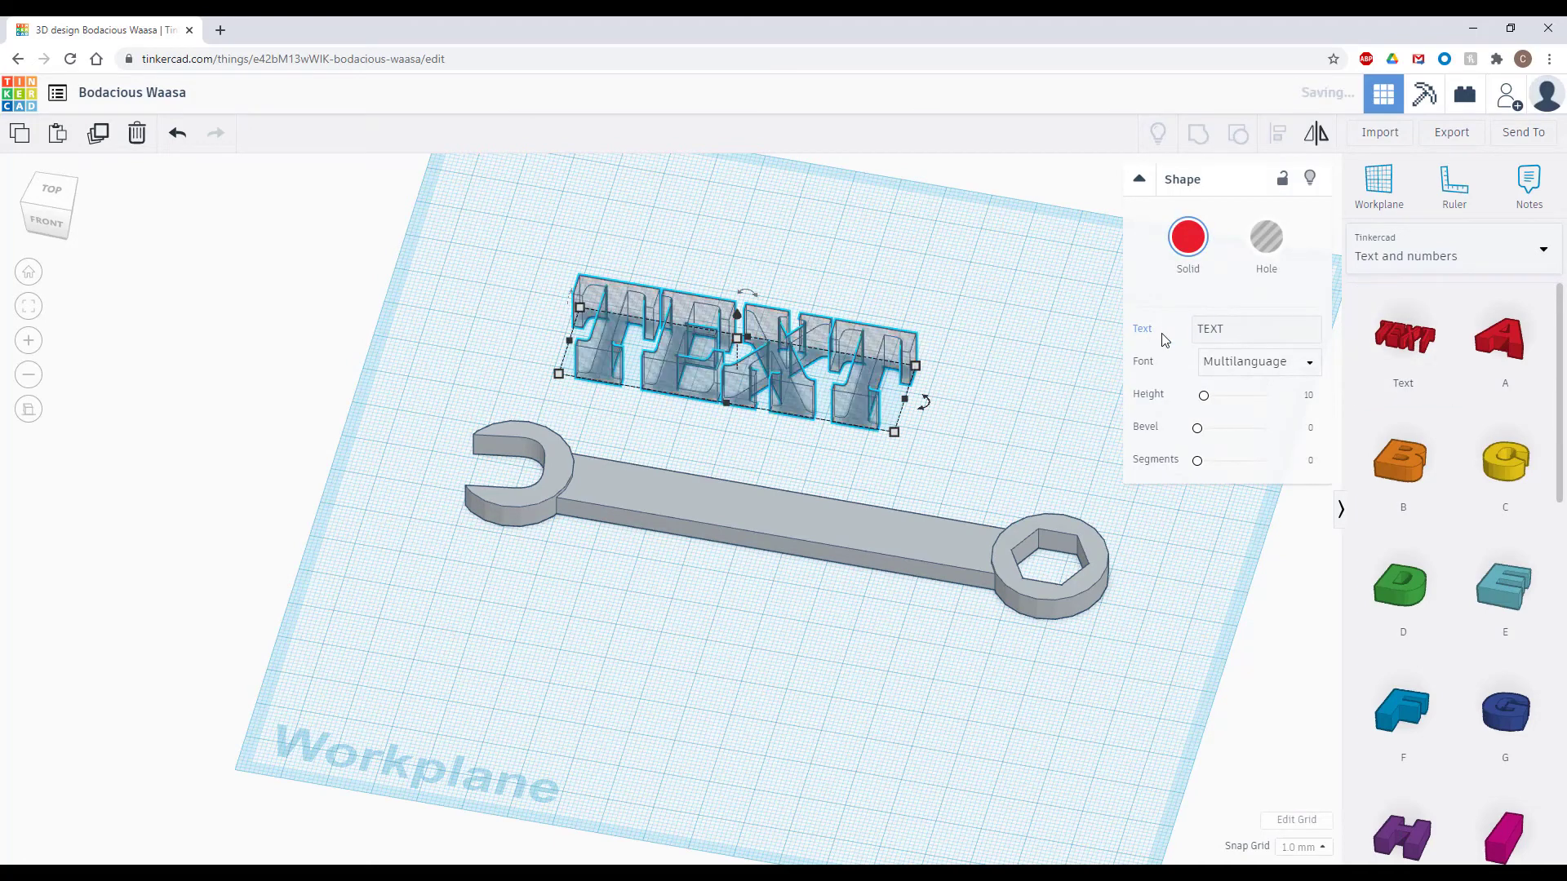
Replace the Text shape's wording with "The Workshop"
click(1299, 336)
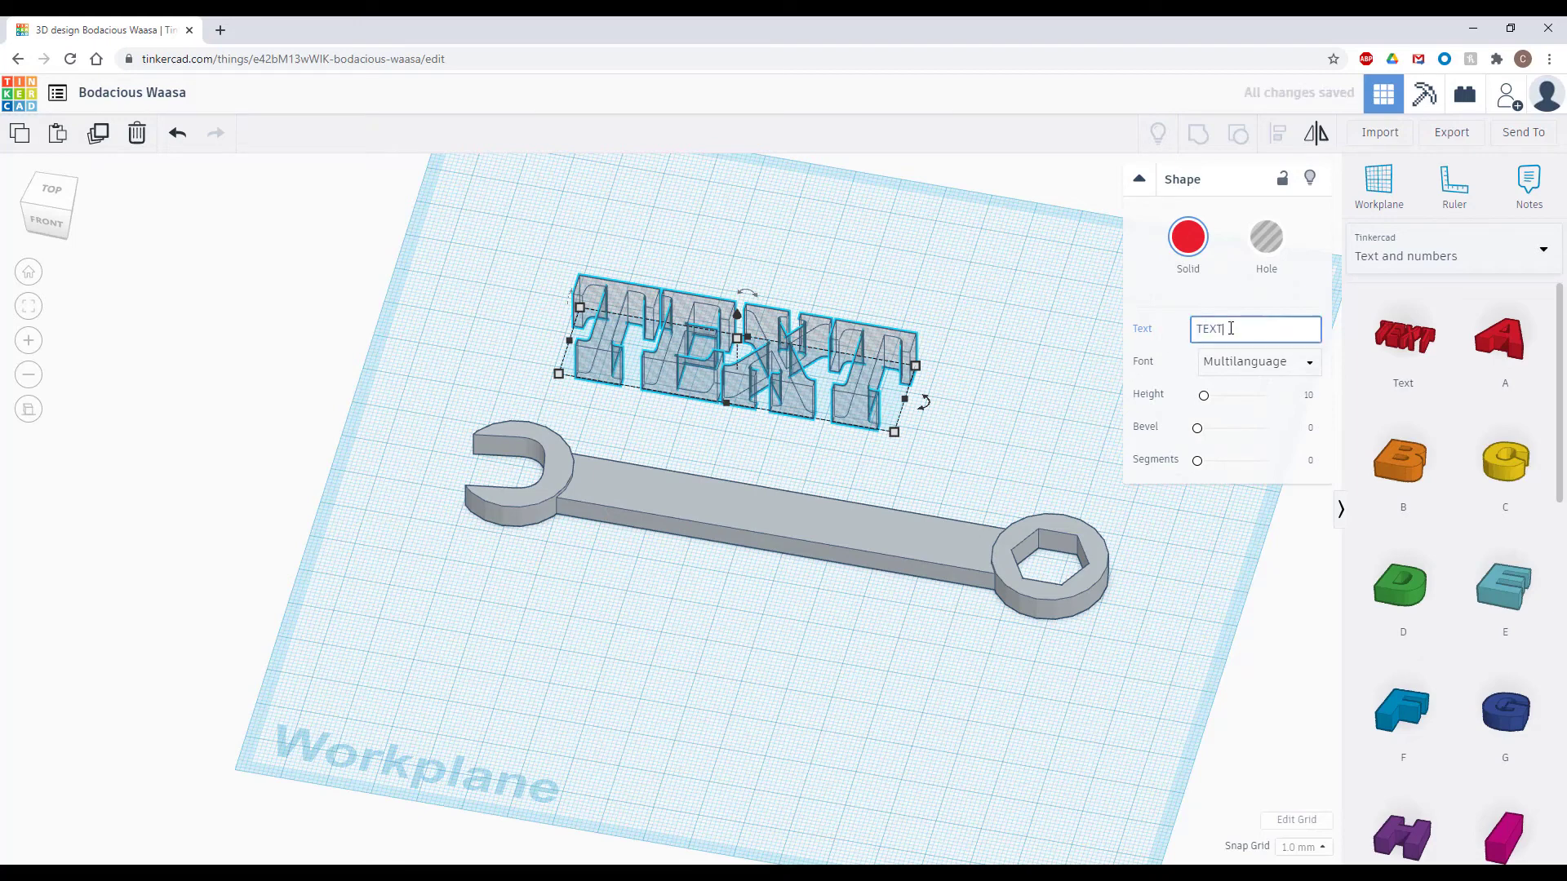
key(BackSpace)
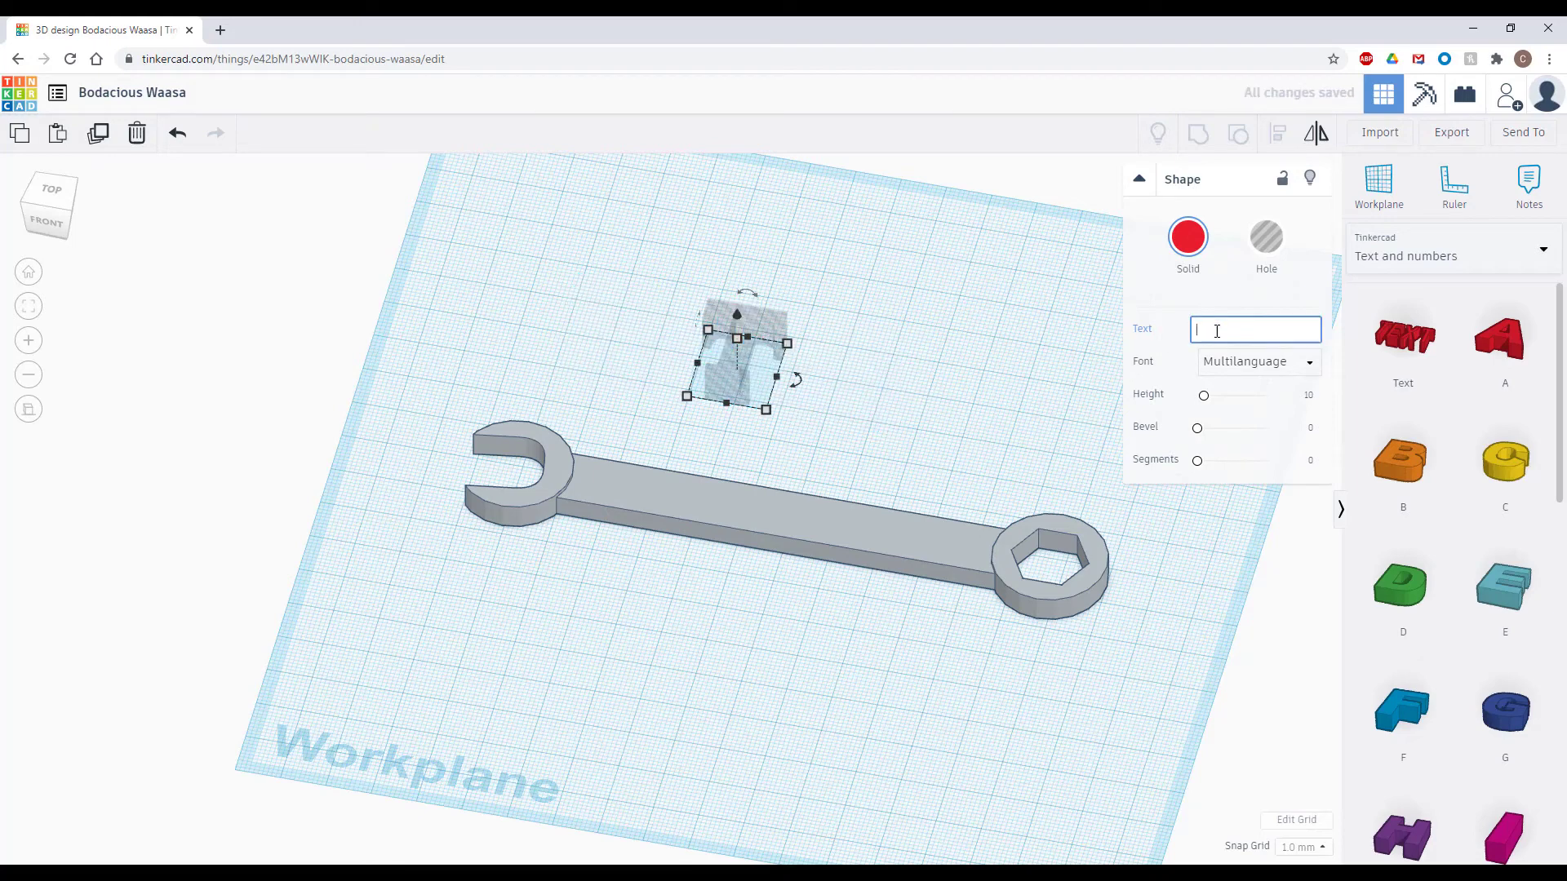
text(The)
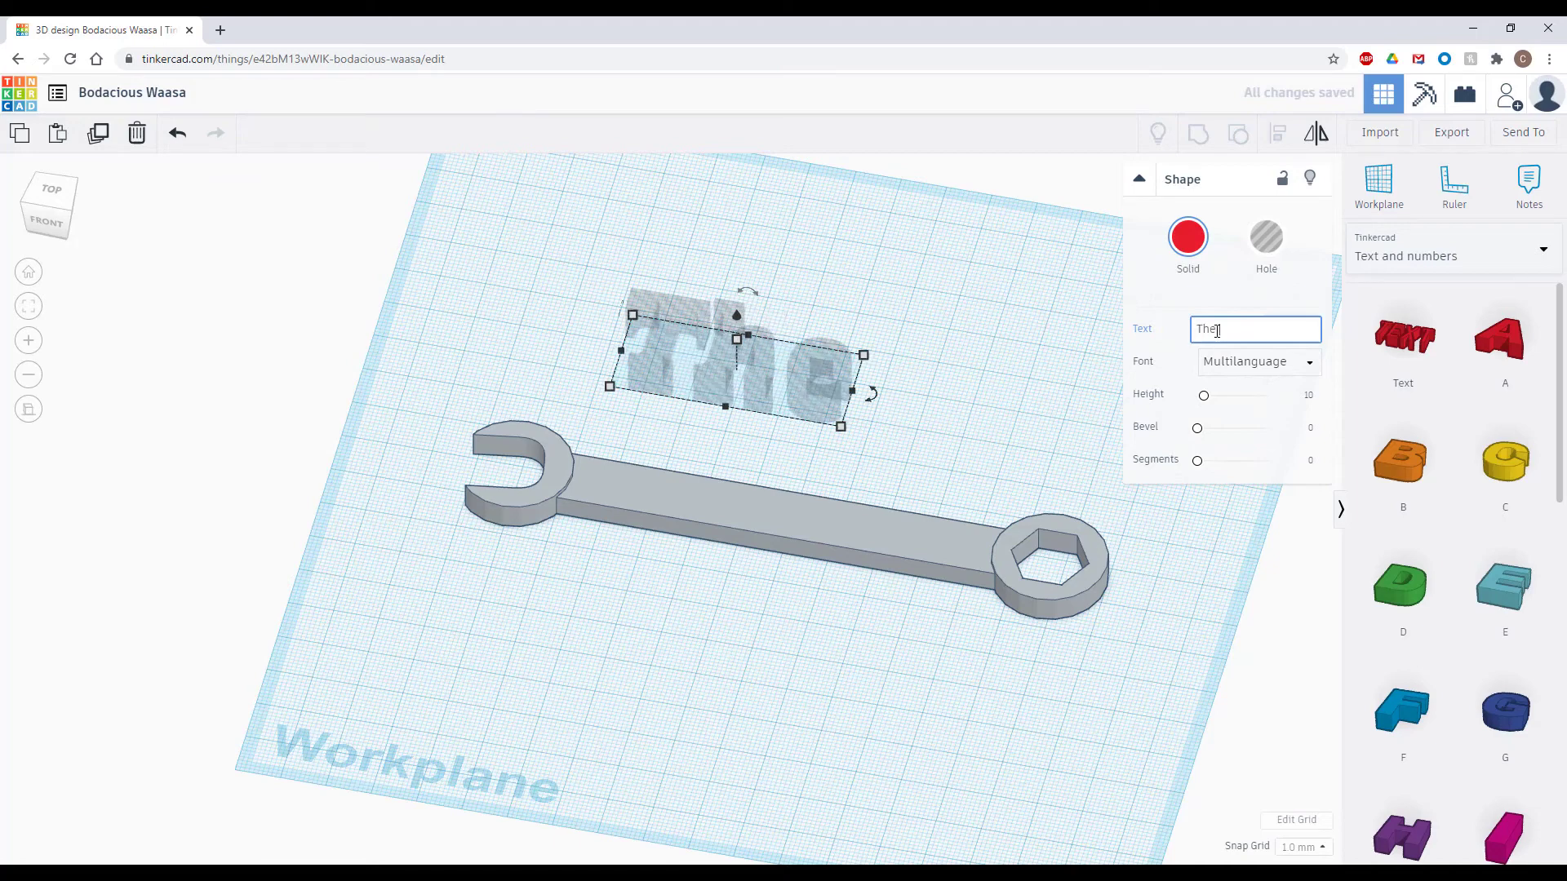
text( Workshop)
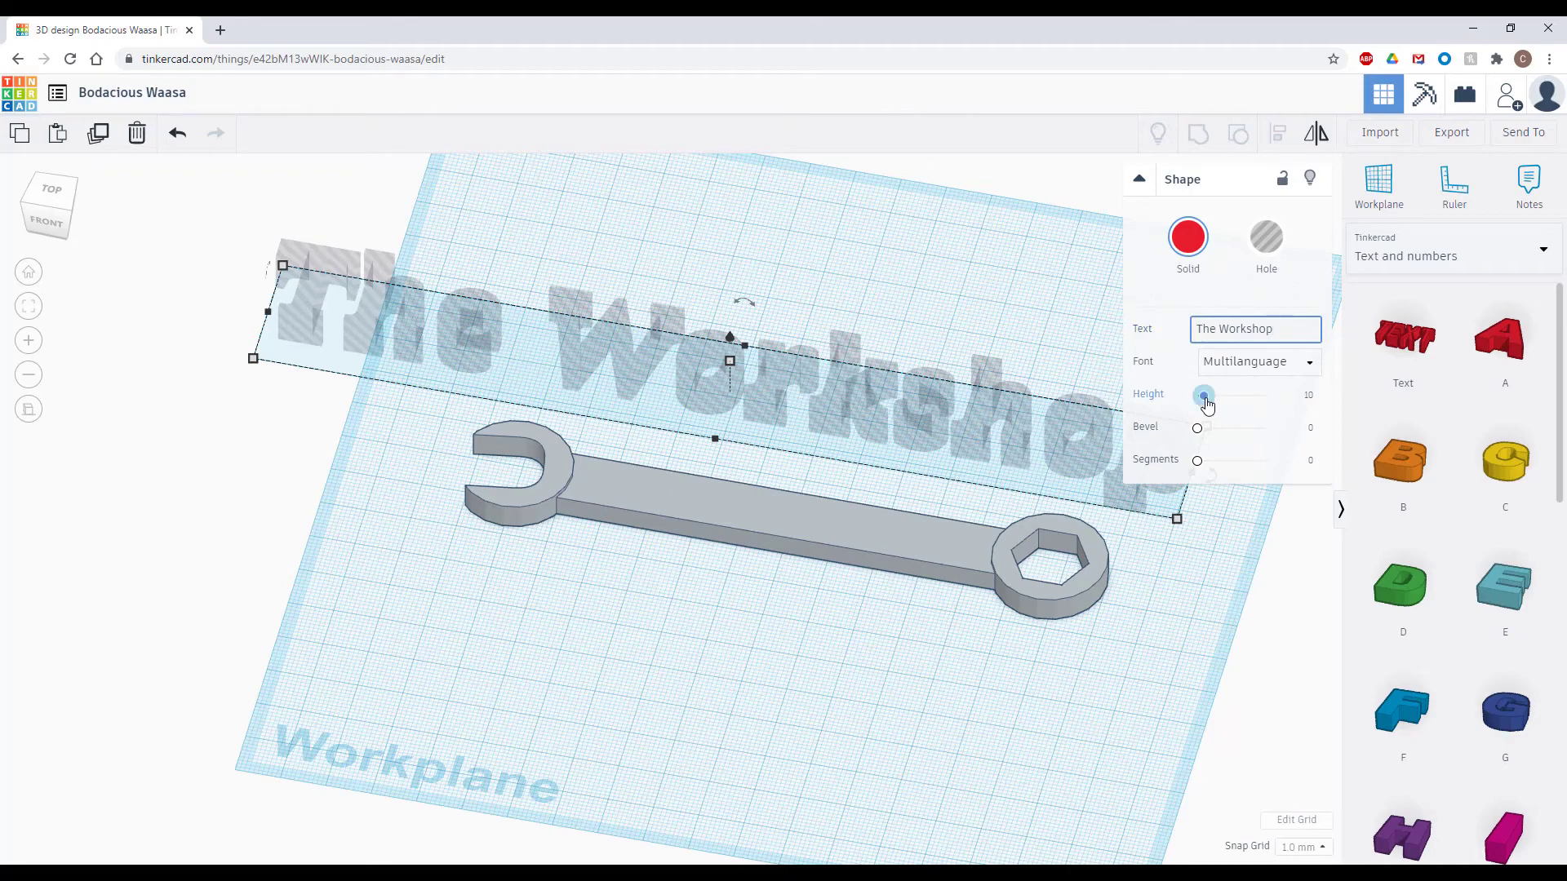
Reduce the height of the "The Workshop" text to 1
drag(1207, 406, 1200, 406)
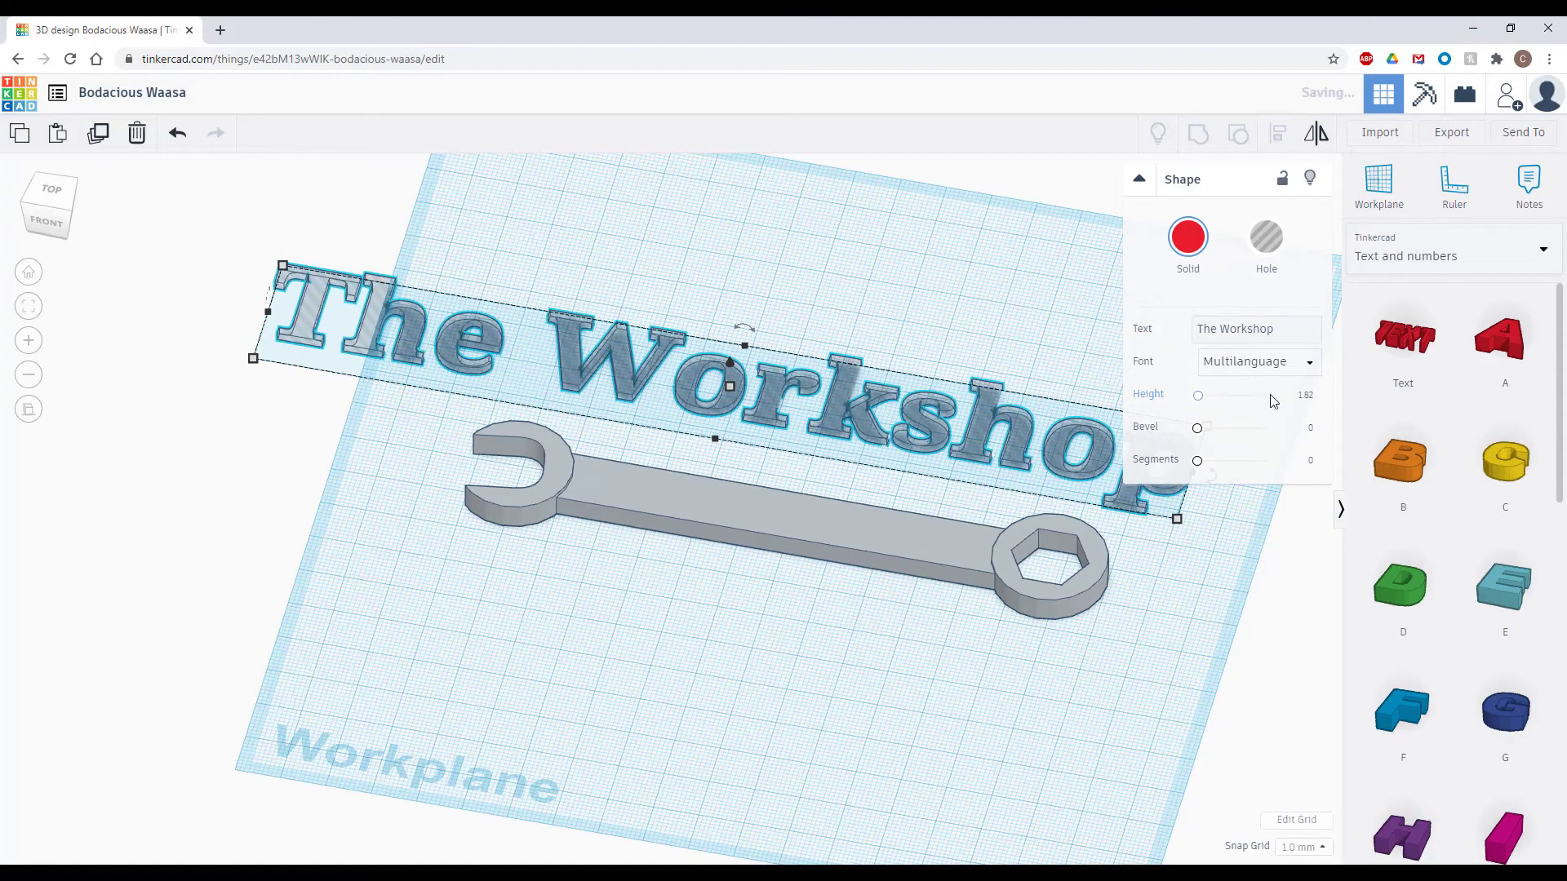
click(1299, 395)
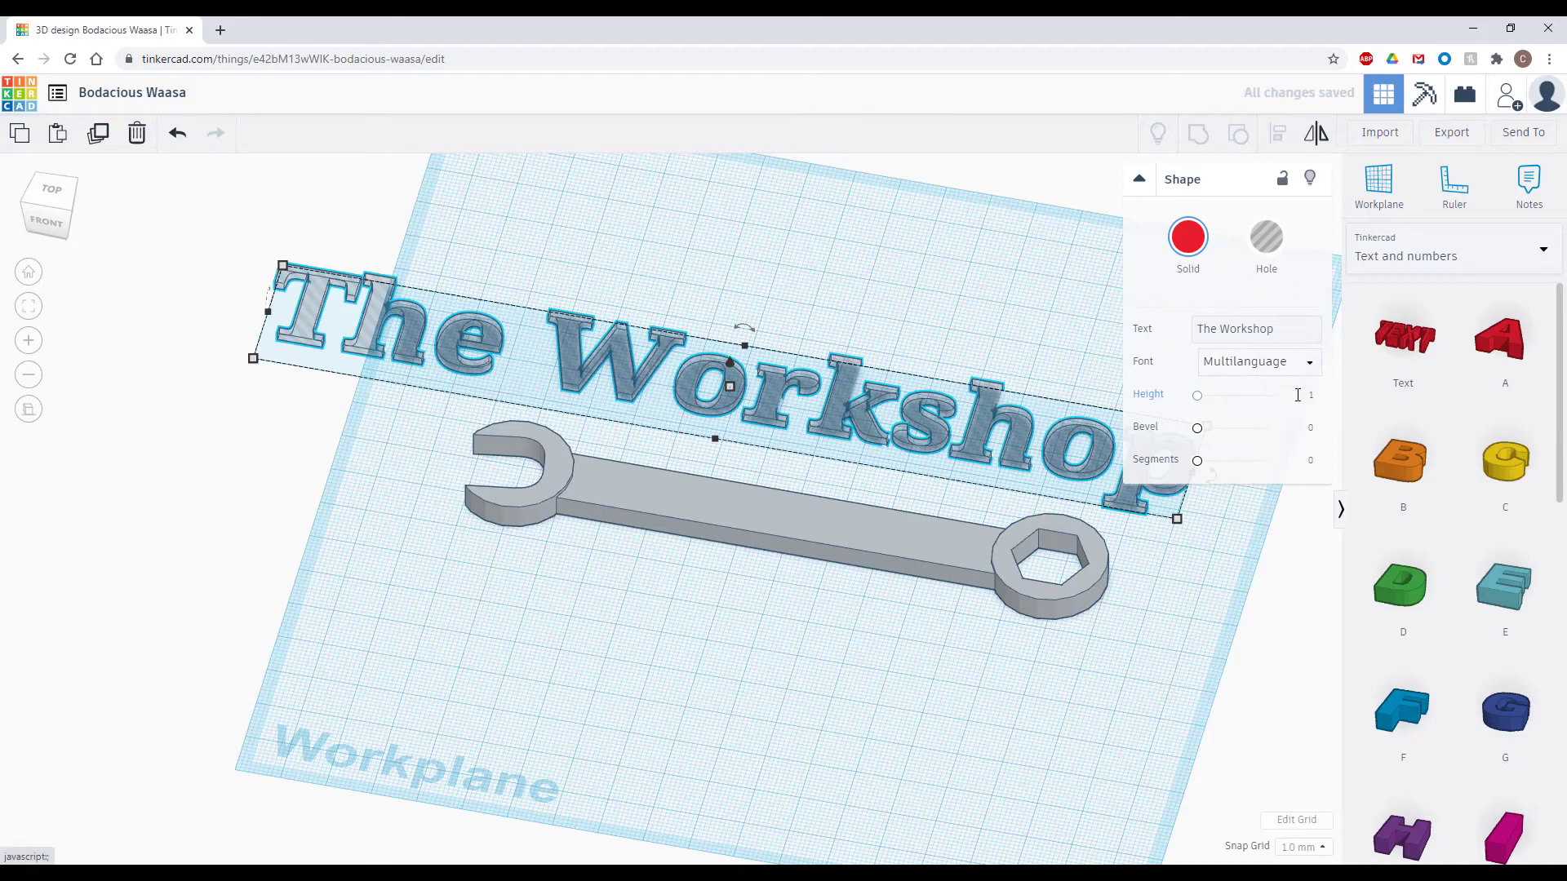
click(970, 333)
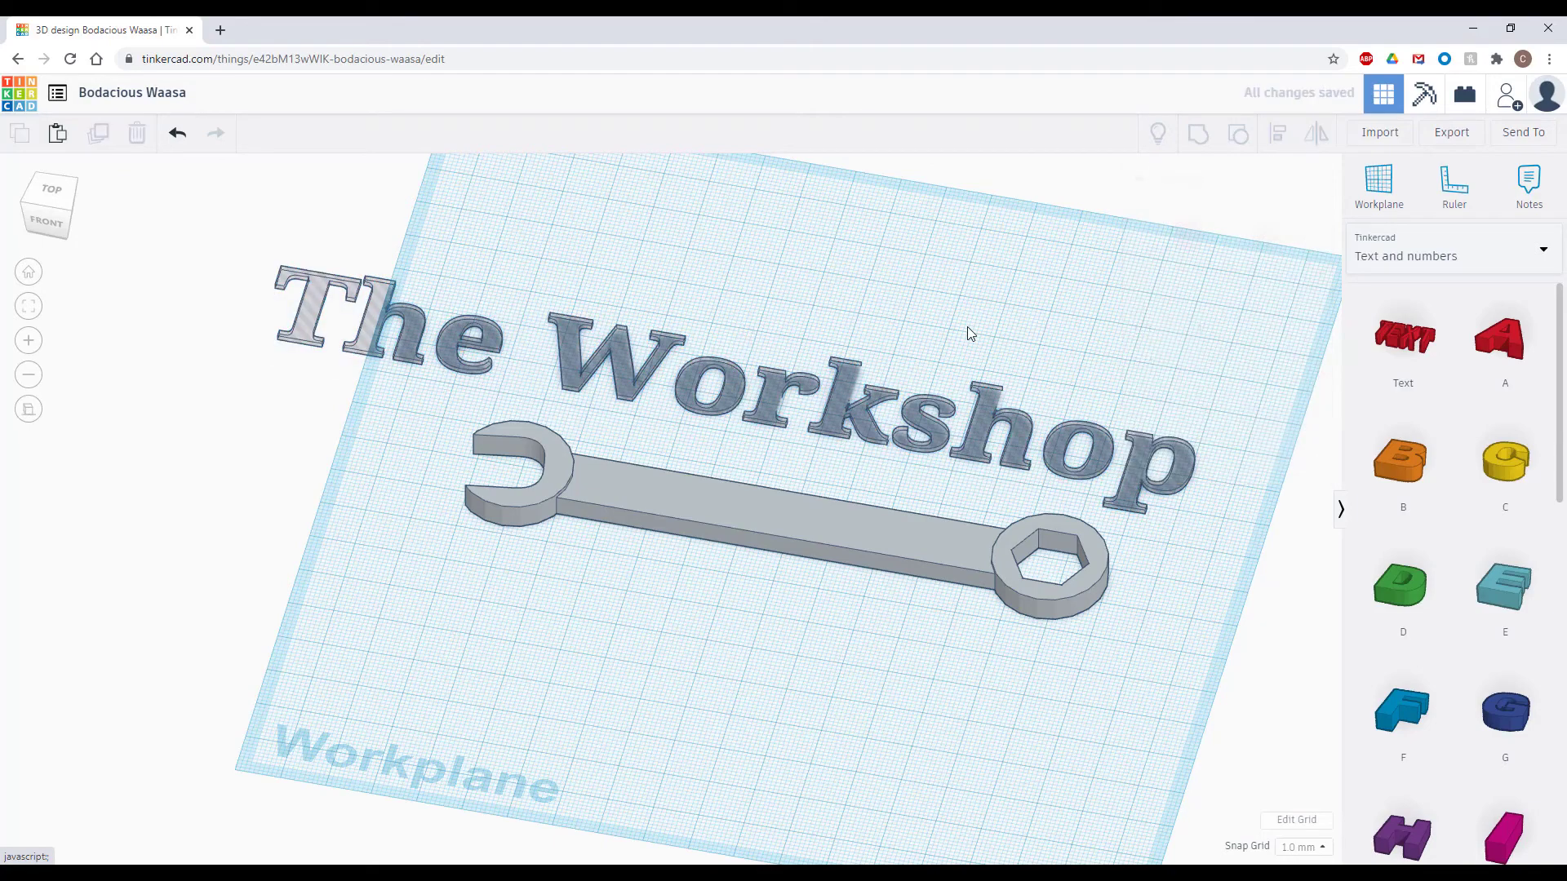
Turn the "The Workshop" text from a hole into a solid with the medium blue preset color
click(422, 334)
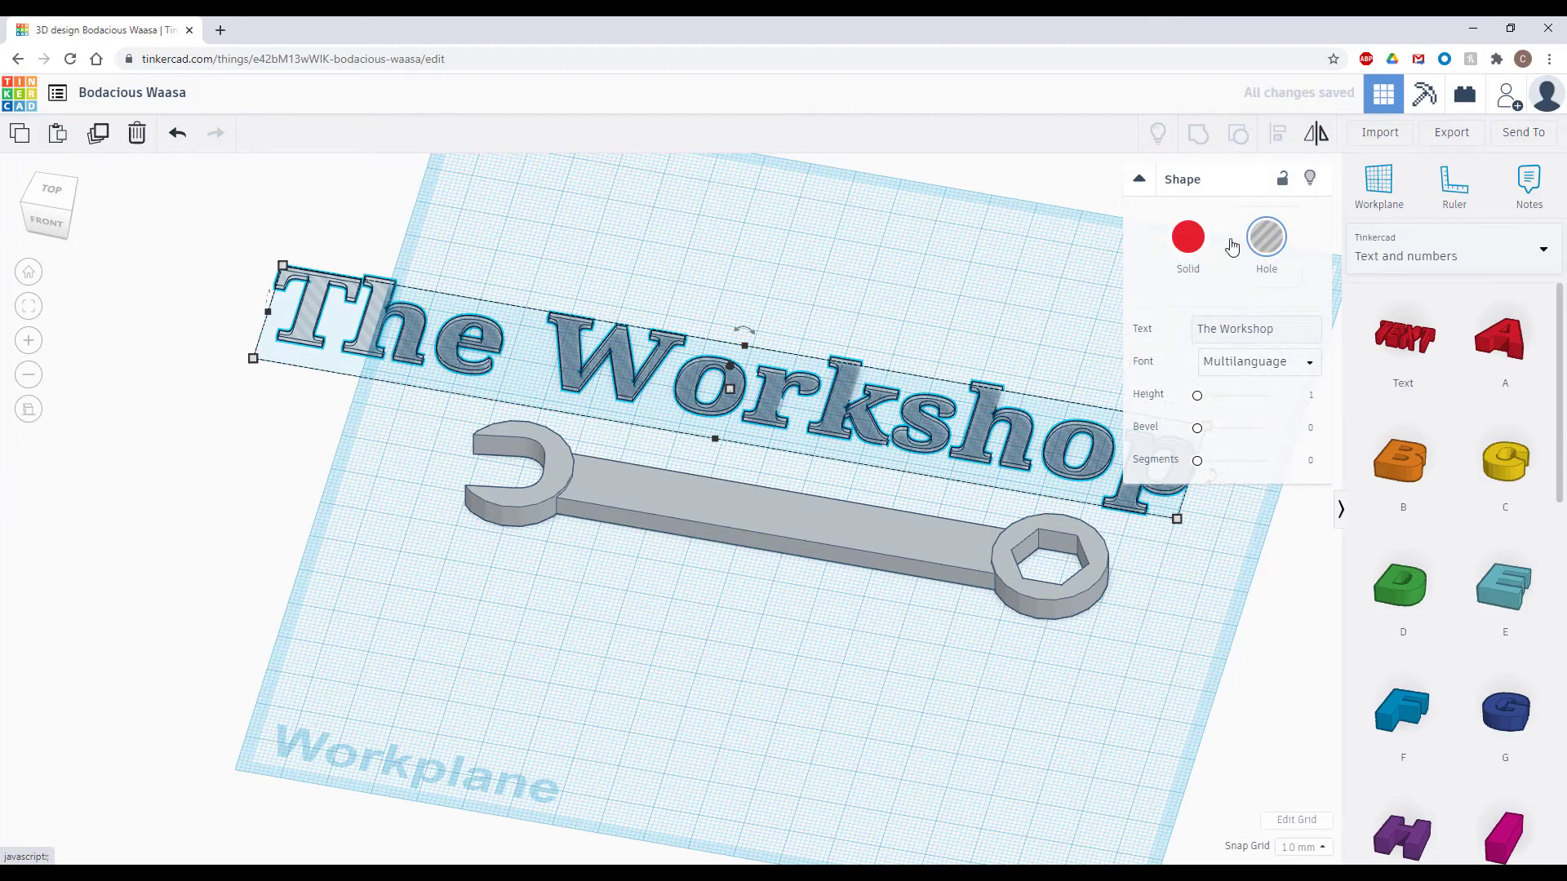
click(1191, 238)
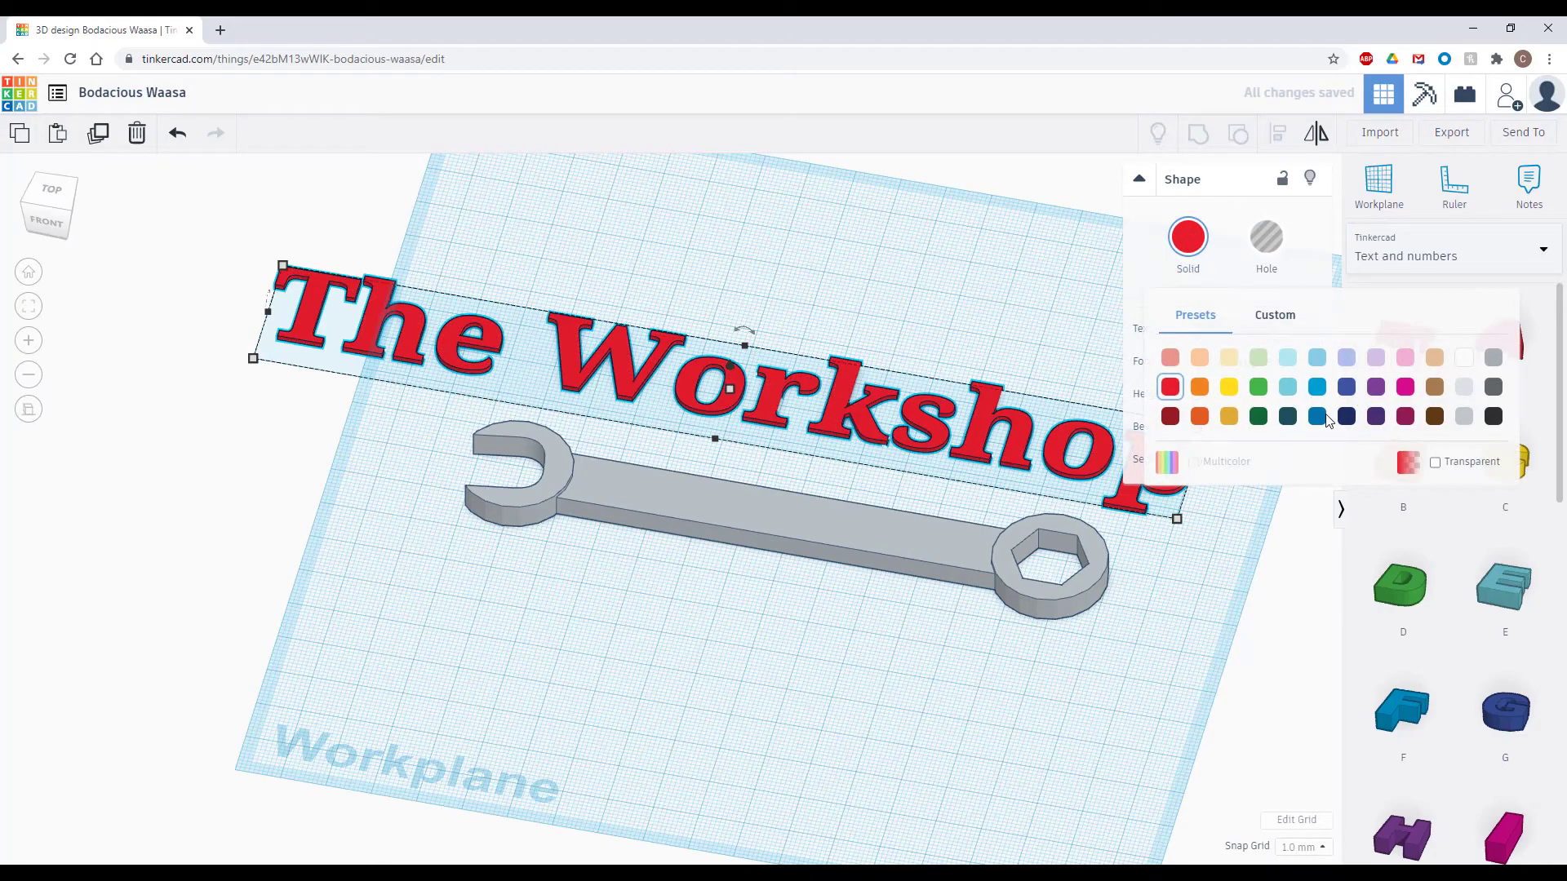
click(1317, 387)
click(974, 345)
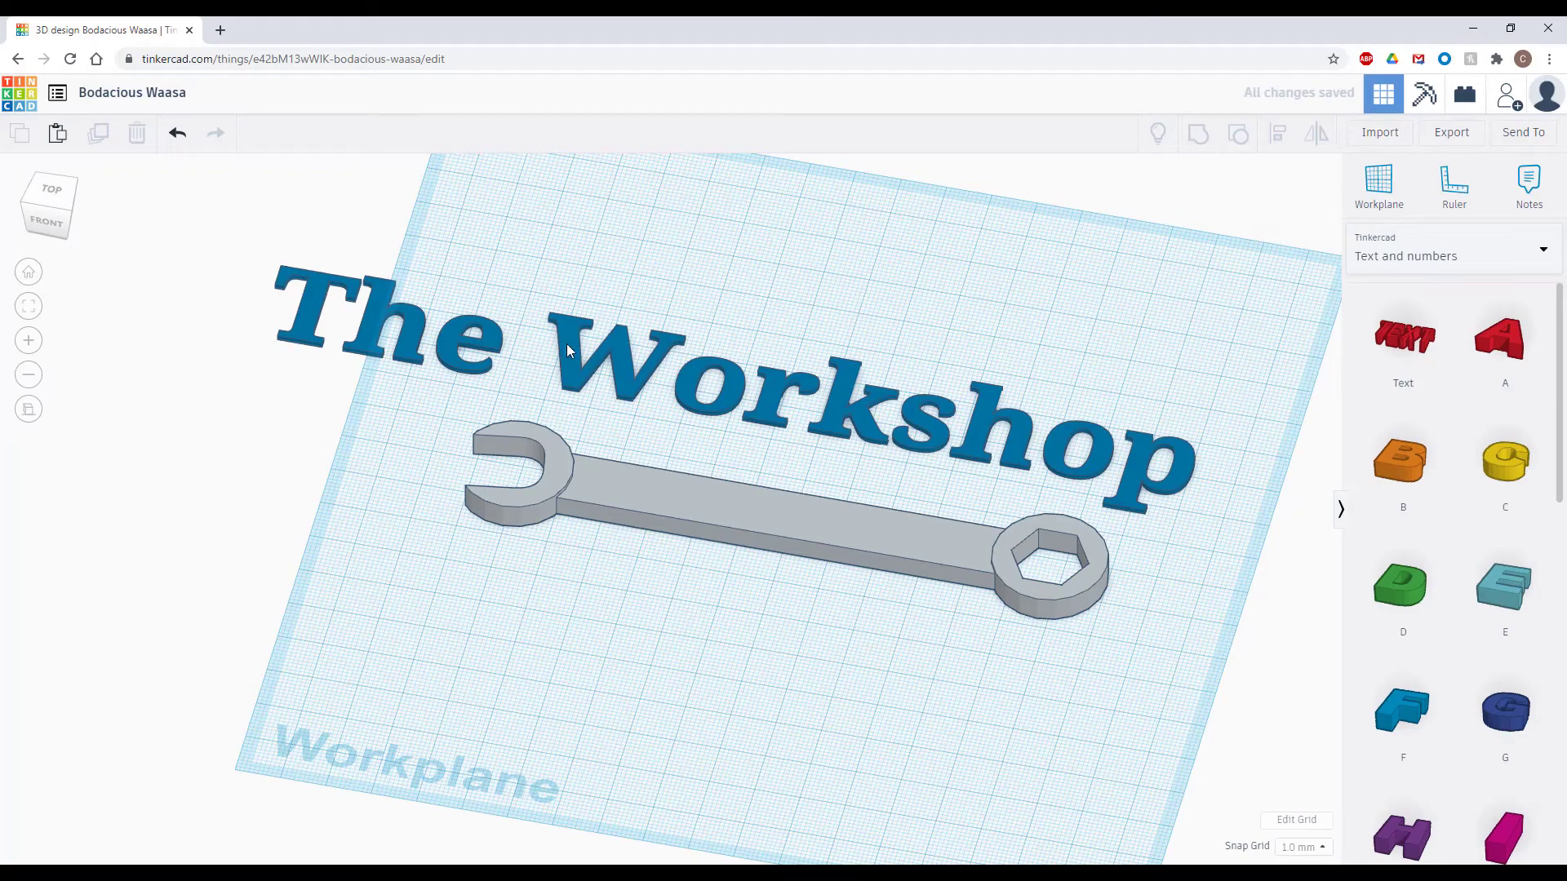
Shrink the text to about 108 by 15 mm and move it against the back edge of the wrench handle
click(569, 349)
drag(278, 261, 702, 384)
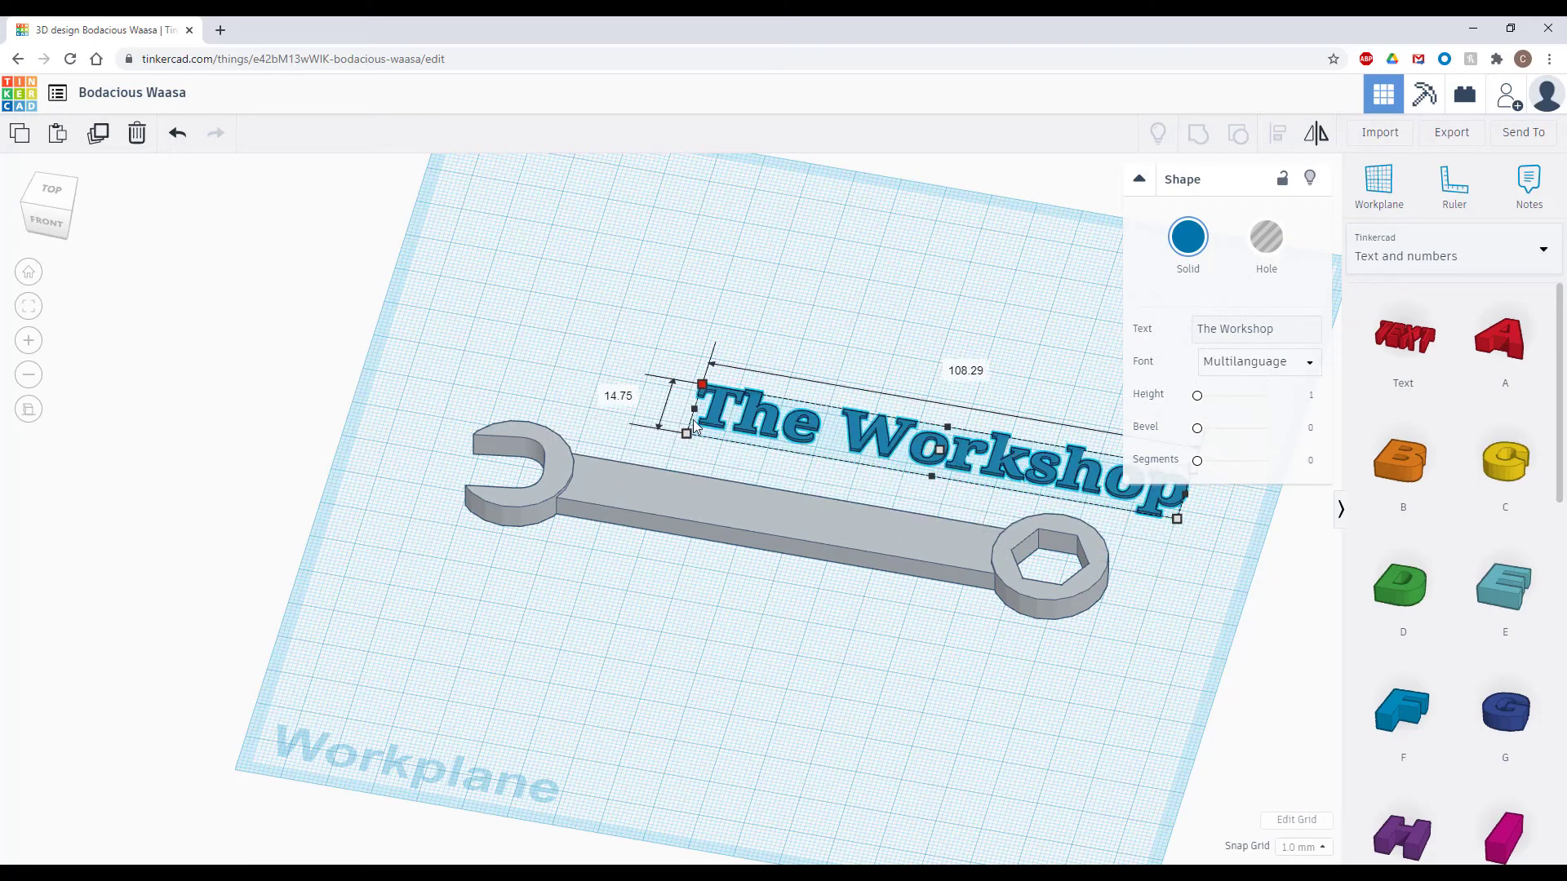
drag(791, 429, 663, 467)
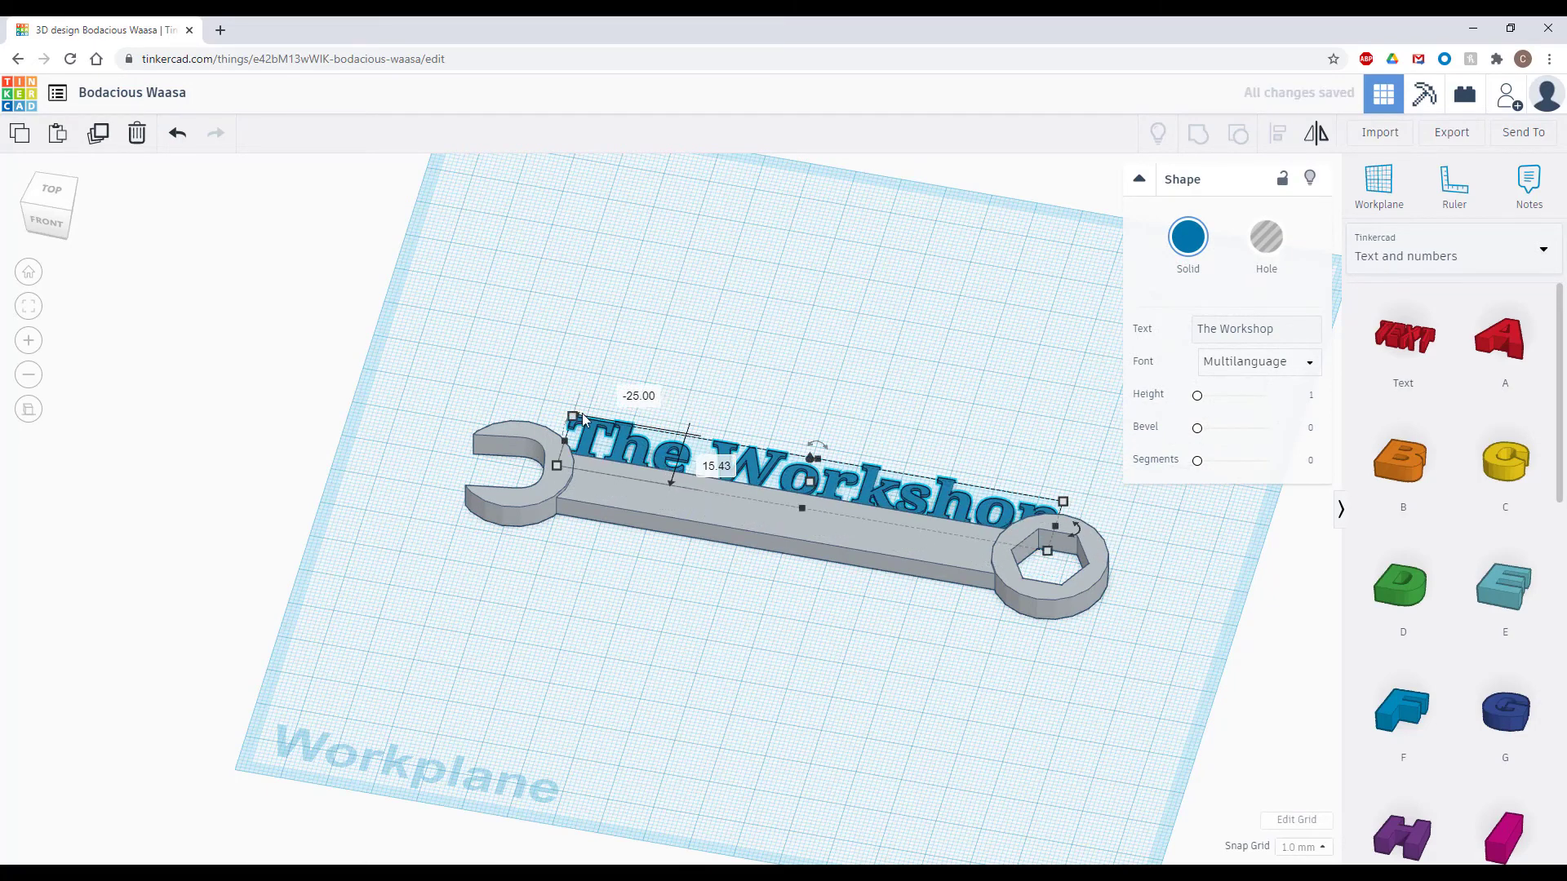
From the top view, scale the text down proportionally to fit between the wrench ends and place it just behind the handle
click(45, 200)
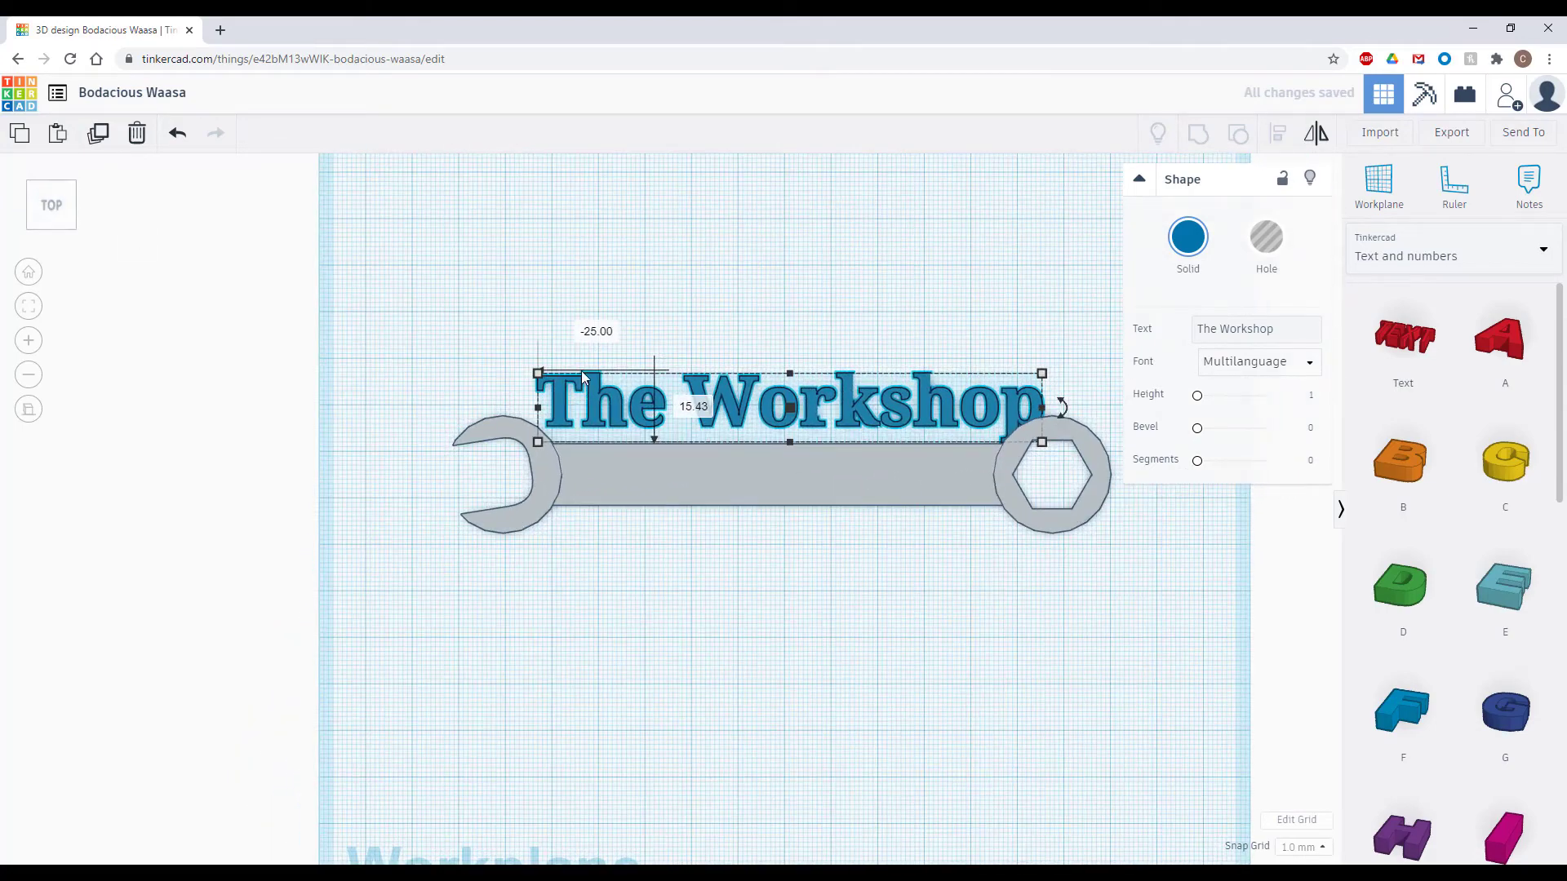
shift+drag(1041, 441, 908, 425)
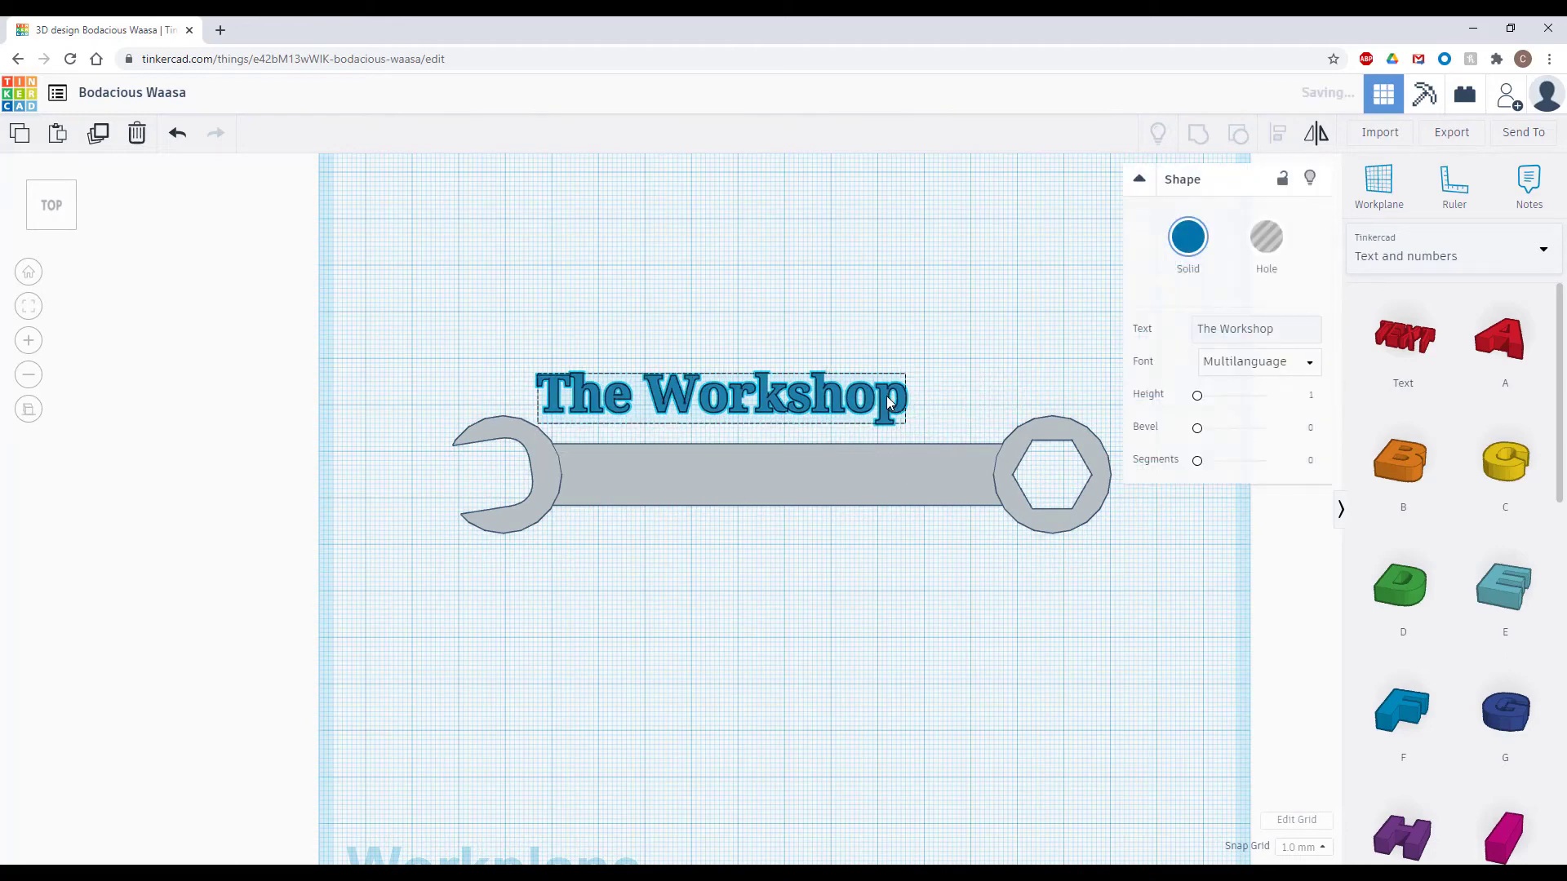
drag(898, 406, 932, 417)
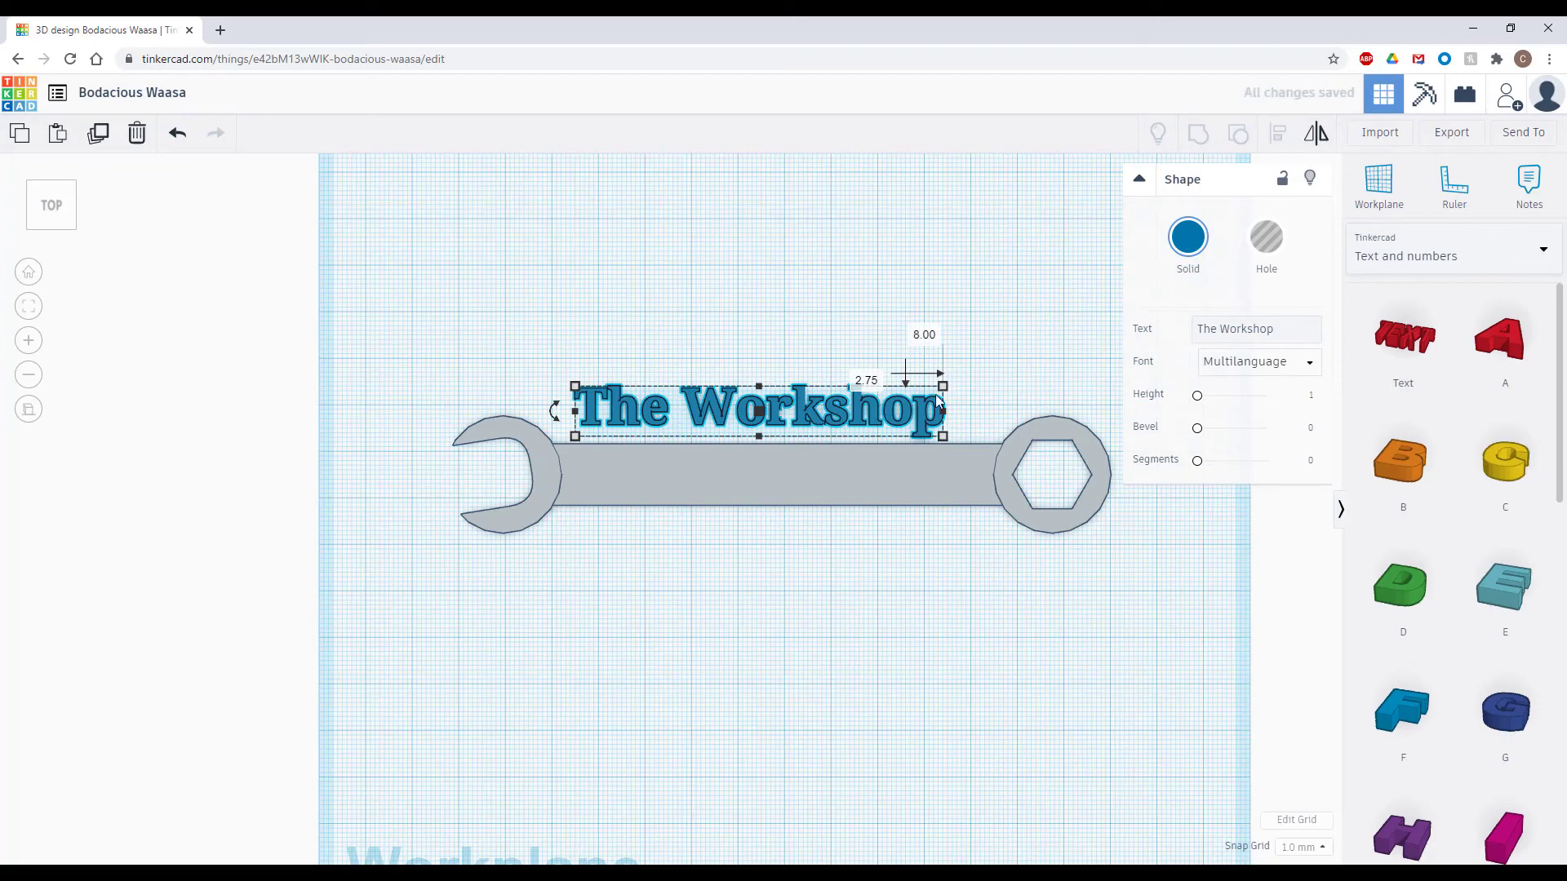
Select the text and the wrench together and align them vertically to their highest level
shift+click(911, 483)
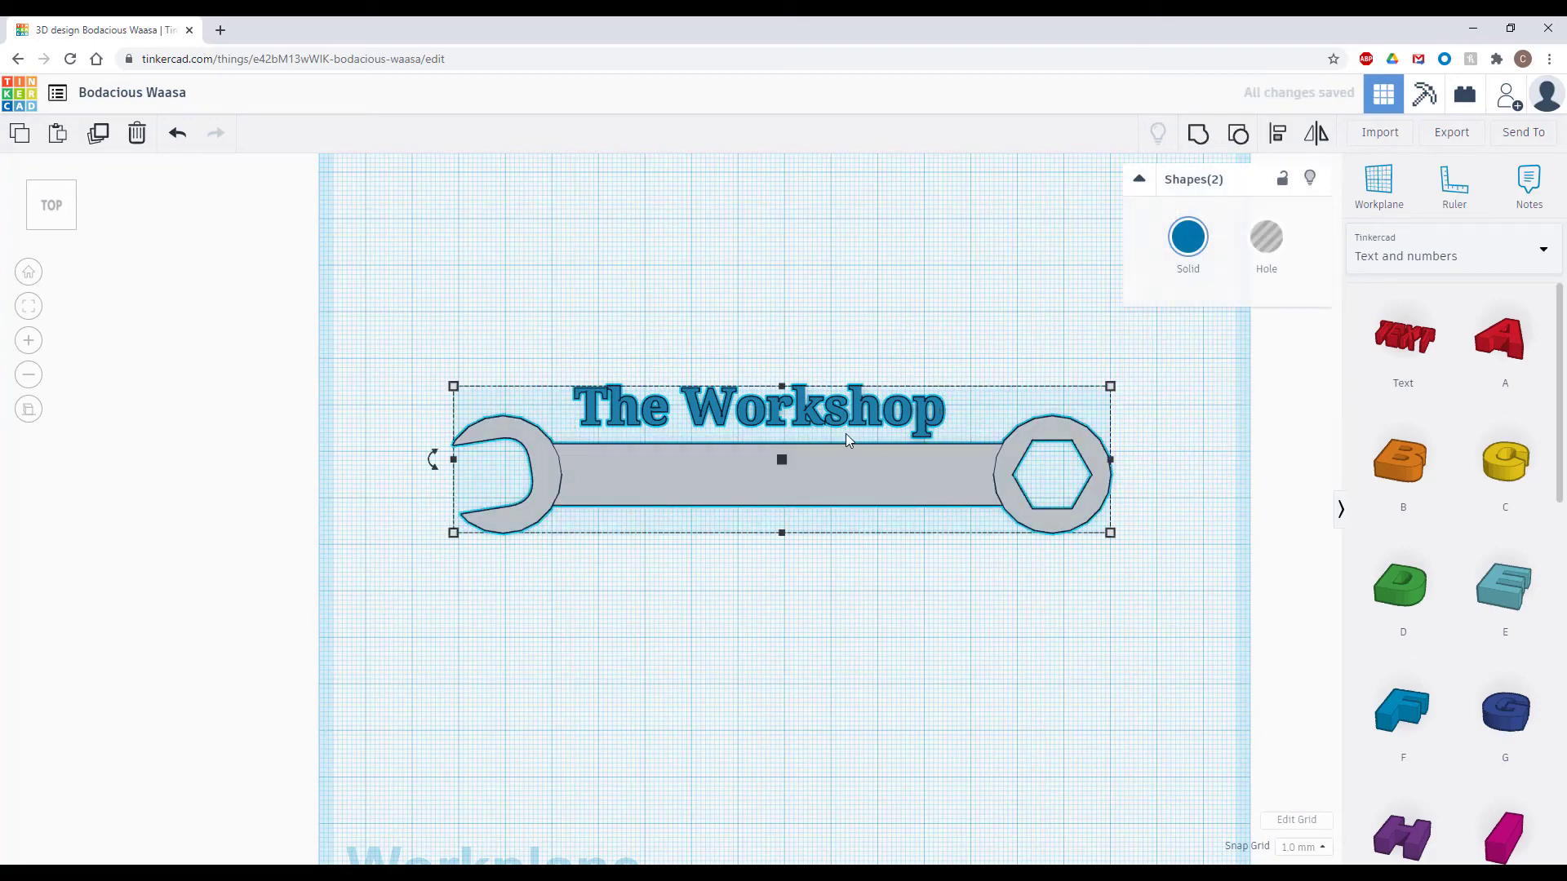
click(720, 301)
drag(395, 294, 1190, 653)
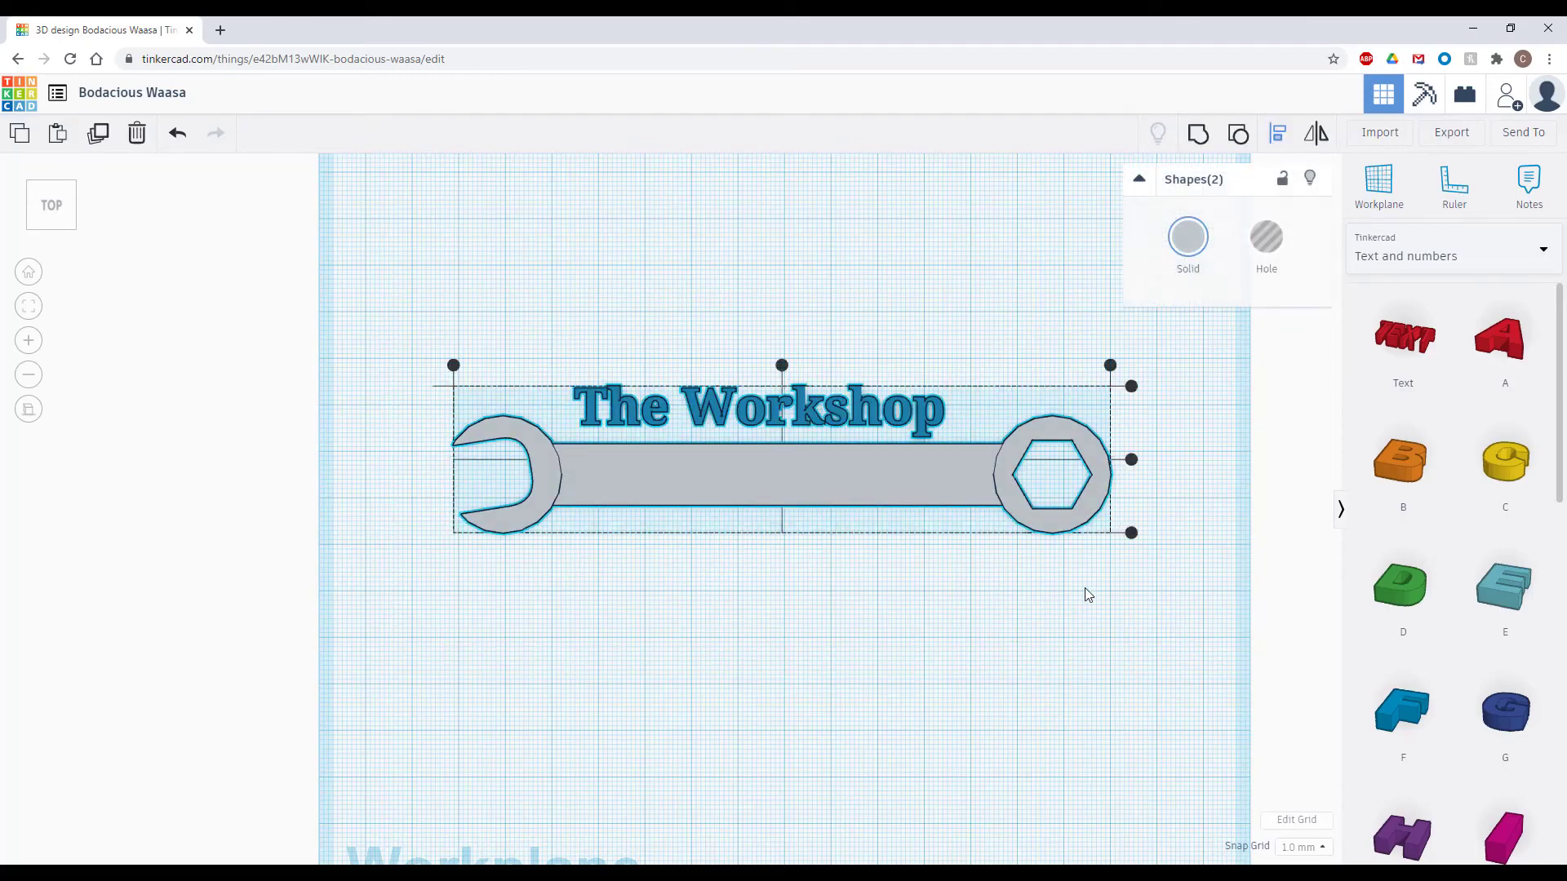
right_drag(1084, 589, 847, 461)
key(l)
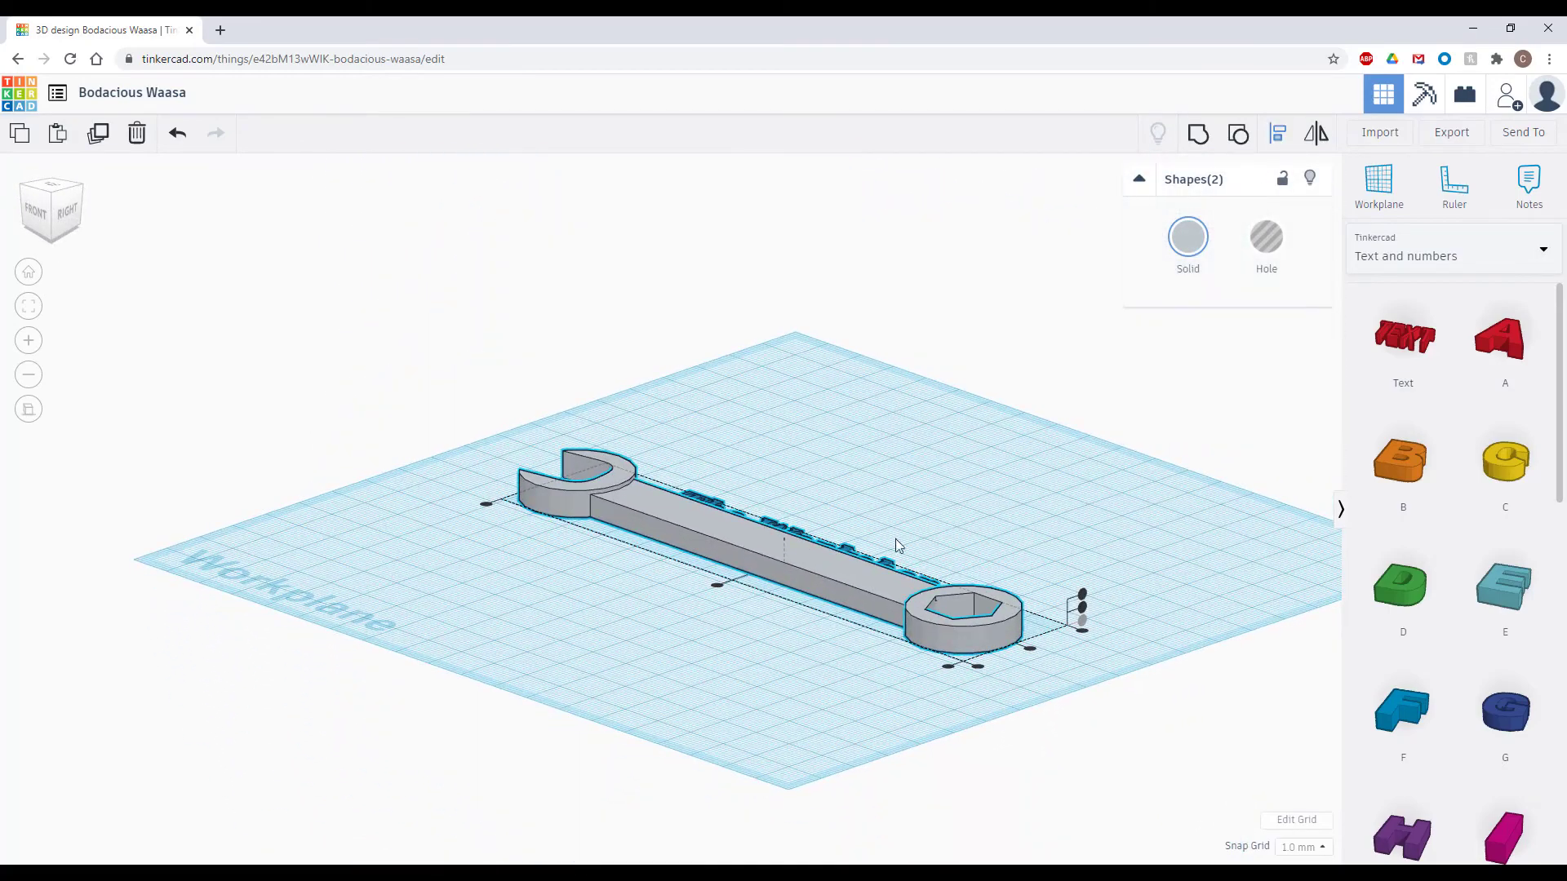
click(1082, 608)
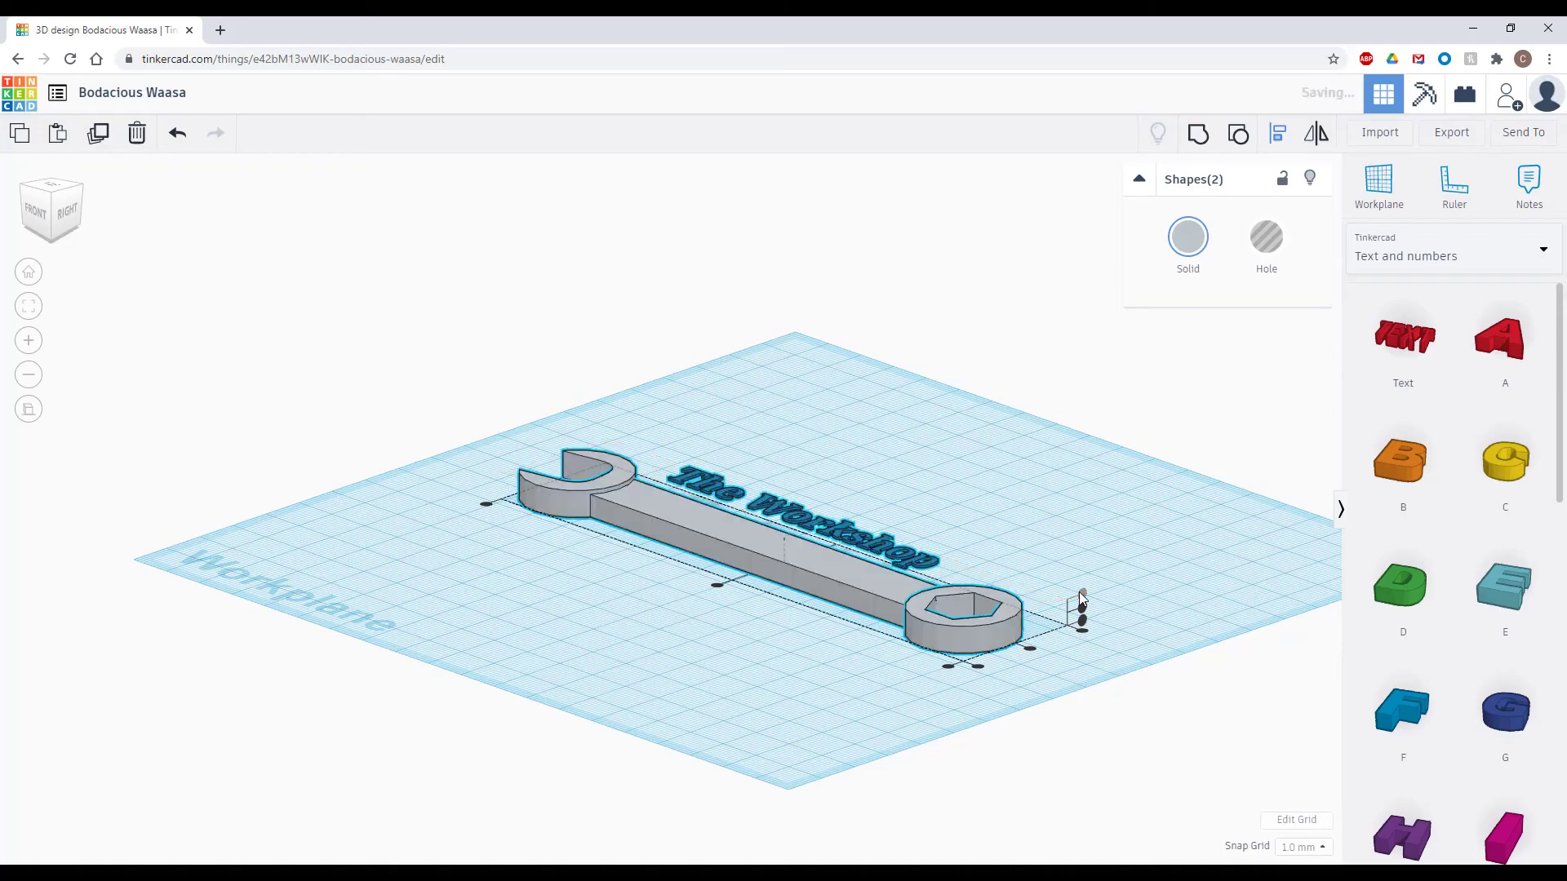
Align the text to the center of the wrench's width so the lettering lies over the handle
scroll(821, 568, up, 5)
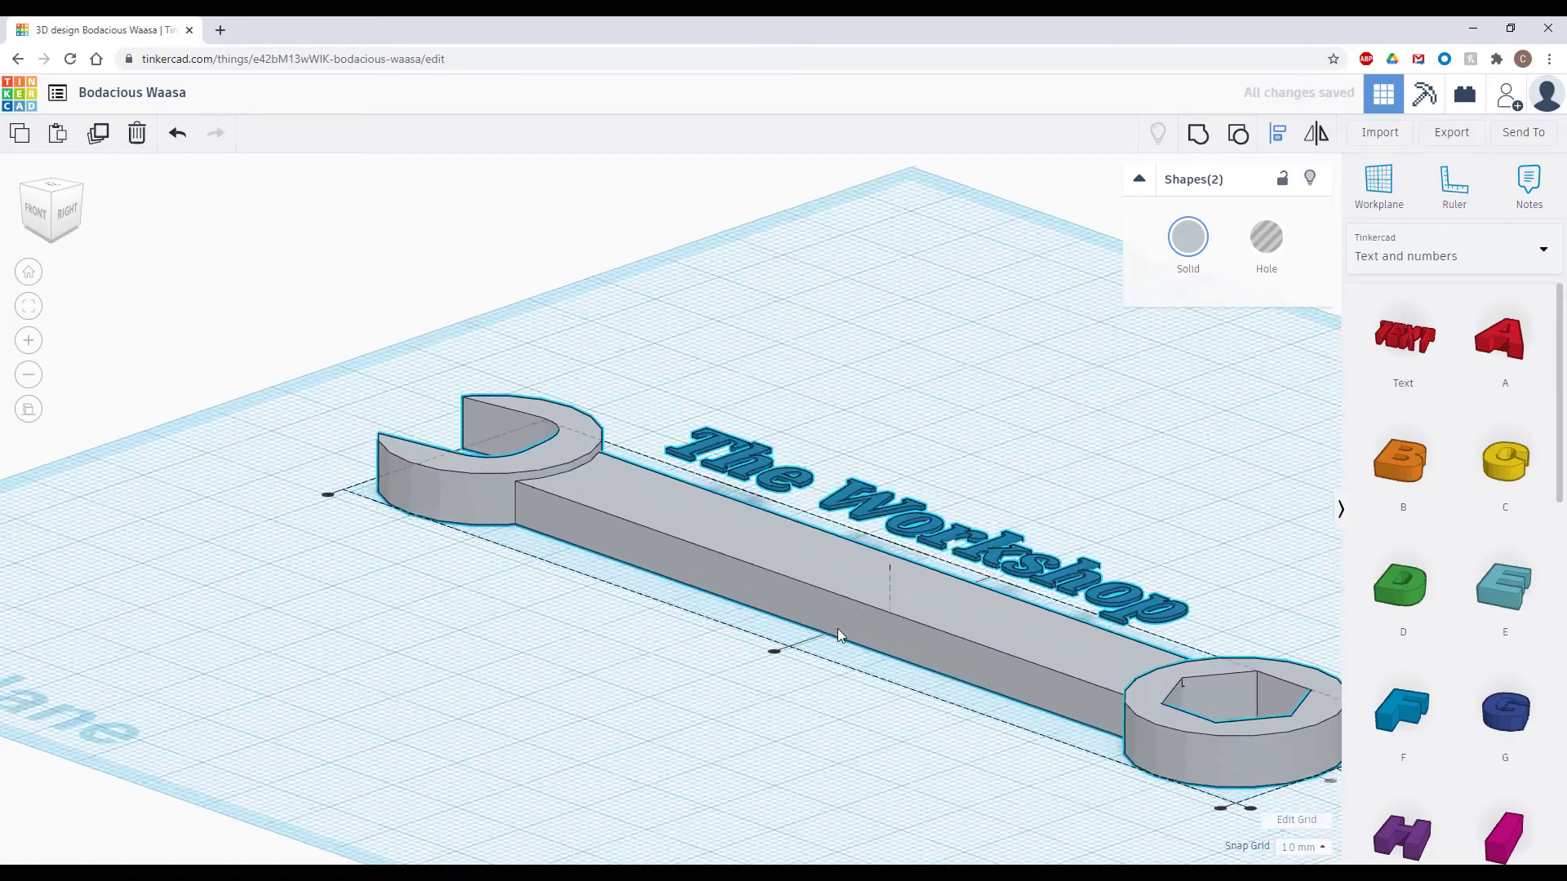
scroll(472, 579, down, 3)
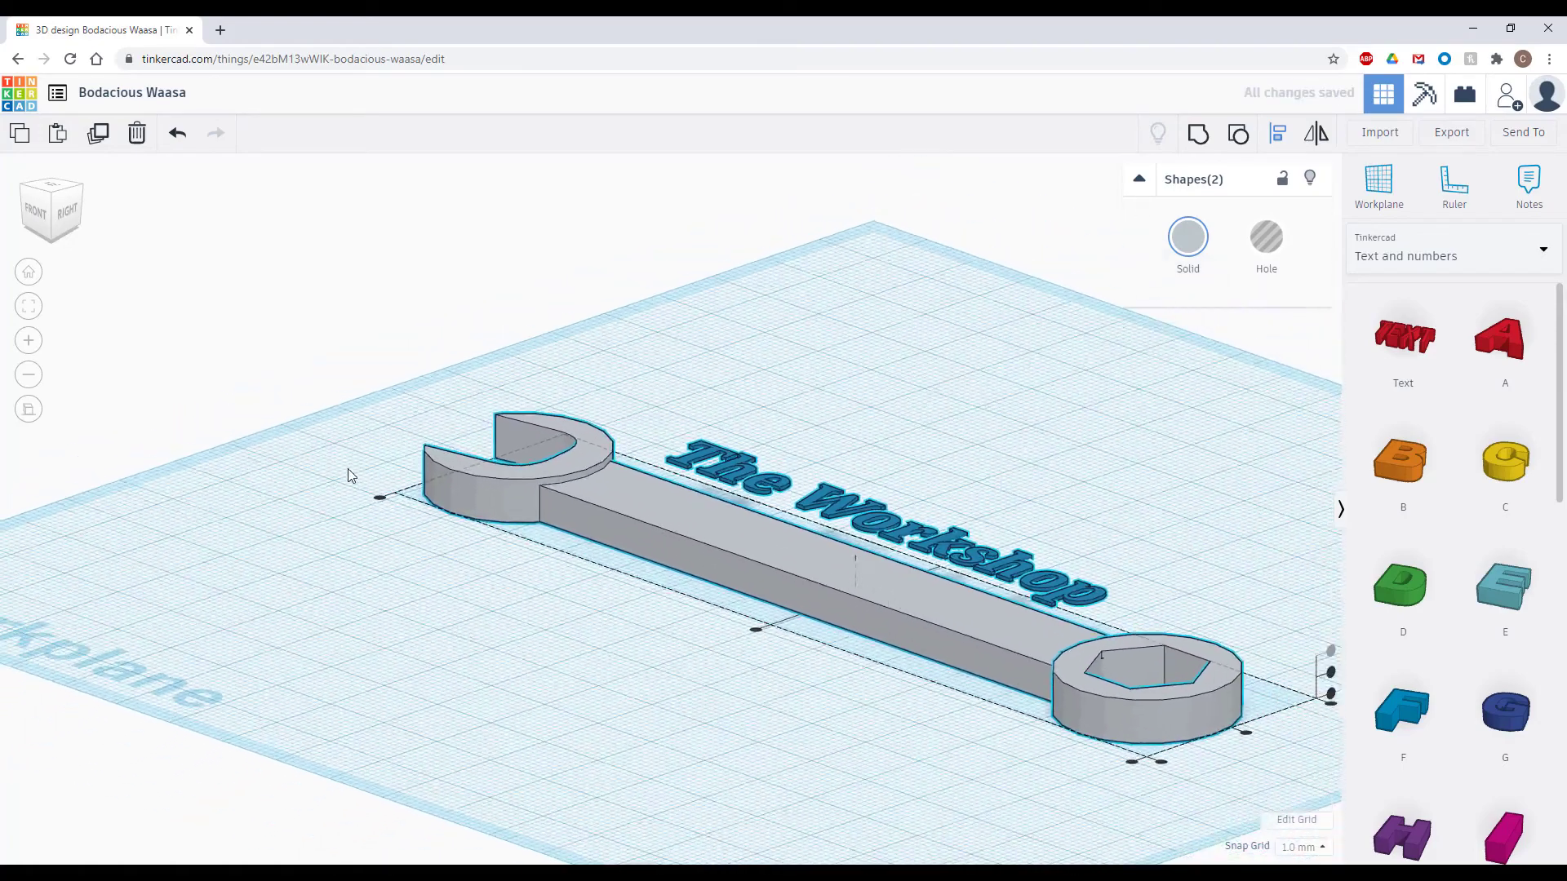
click(1214, 724)
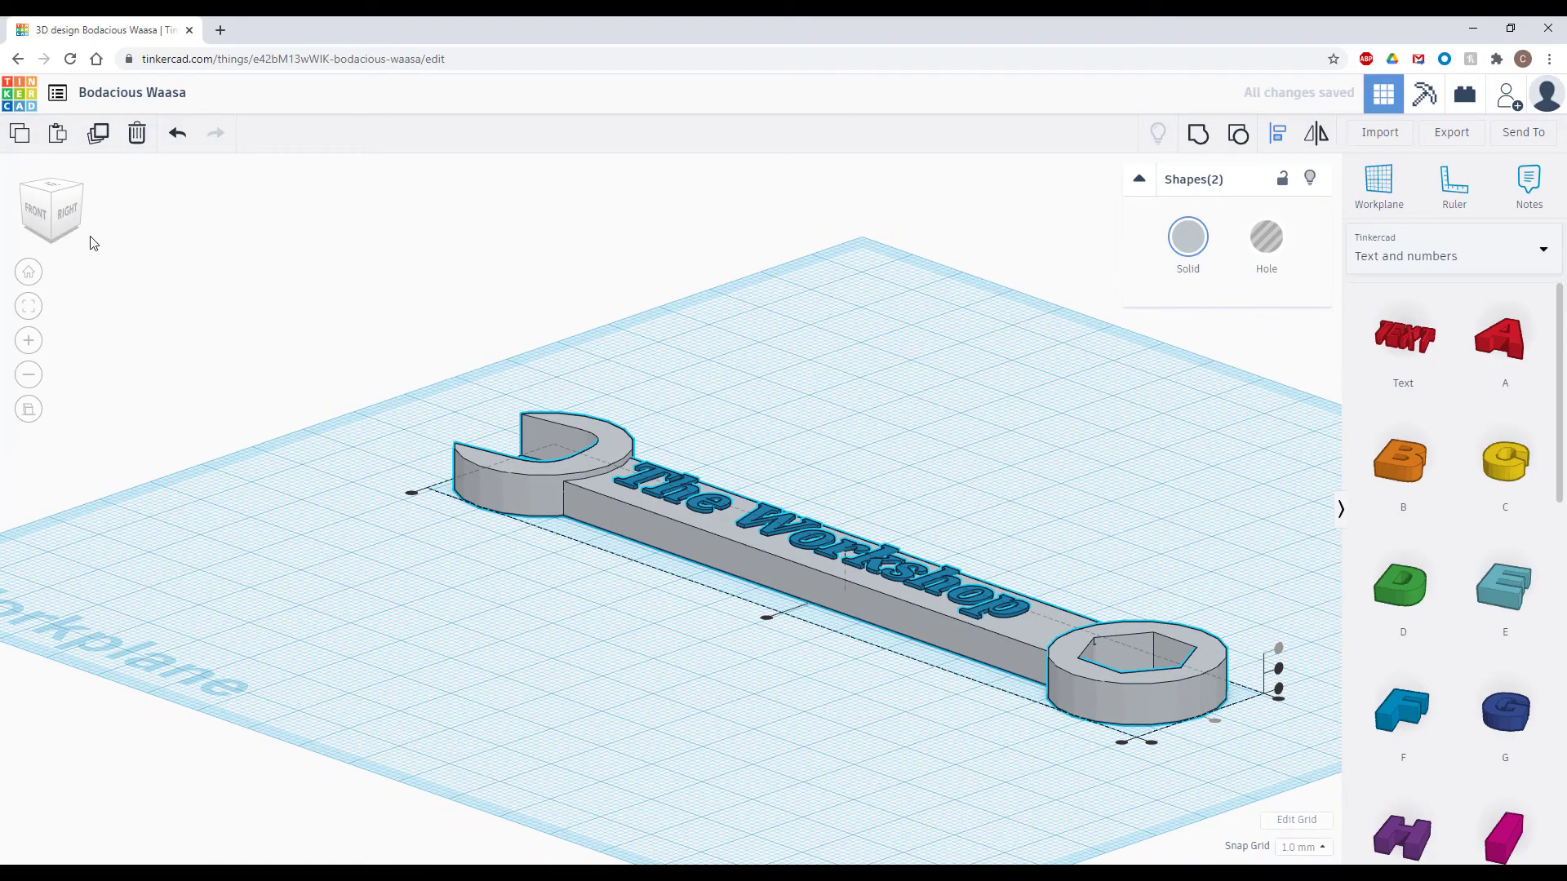
Reselect the text and the wrench and center the lettering along the wrench's length
click(52, 192)
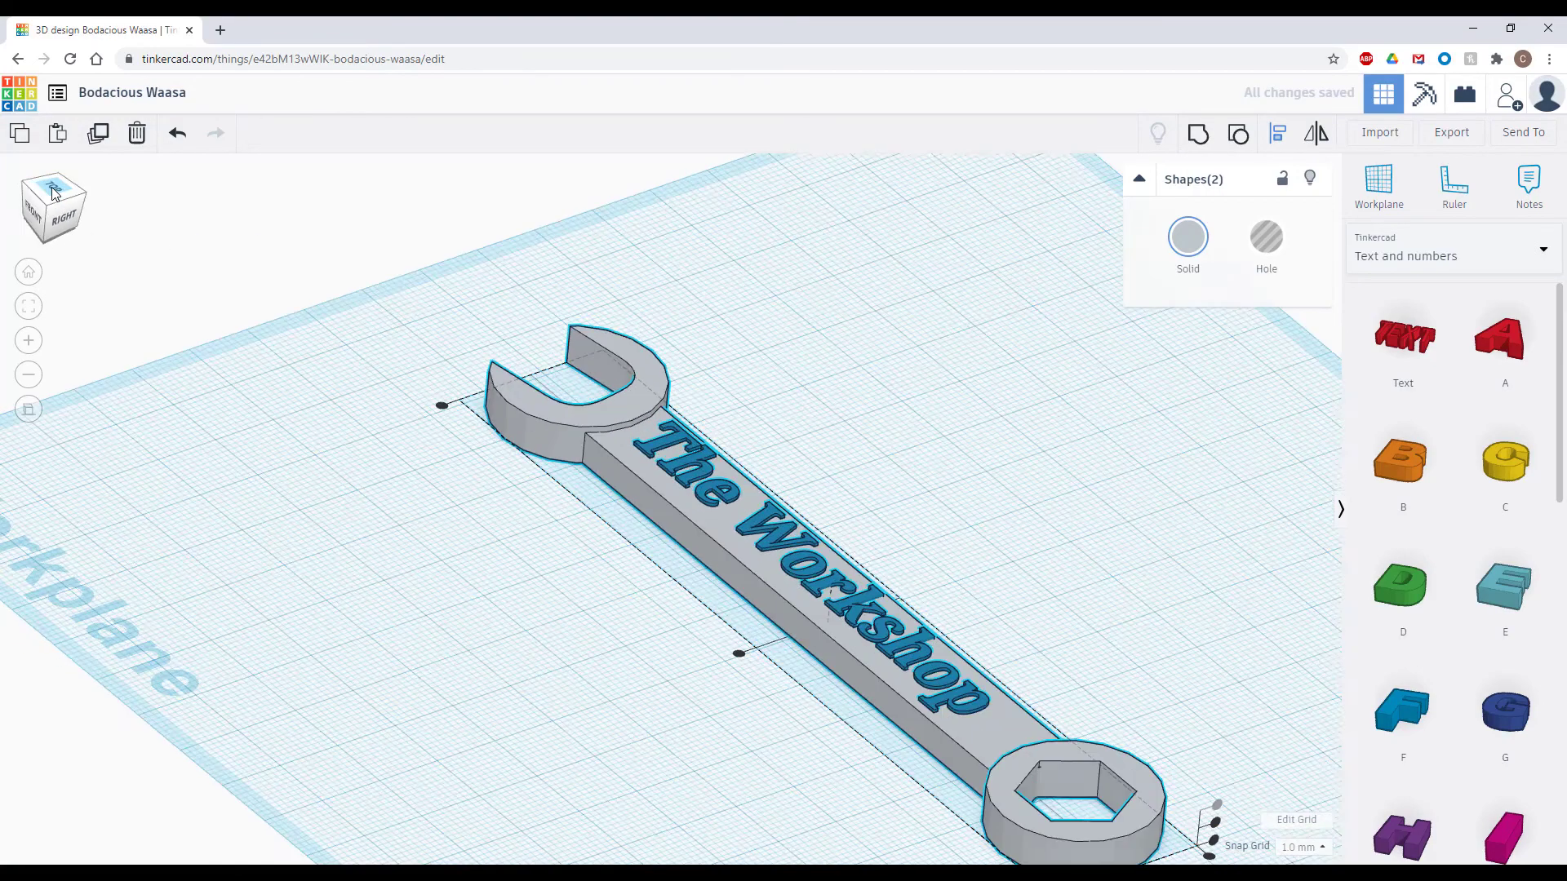
right_drag(506, 475, 391, 509)
click(54, 196)
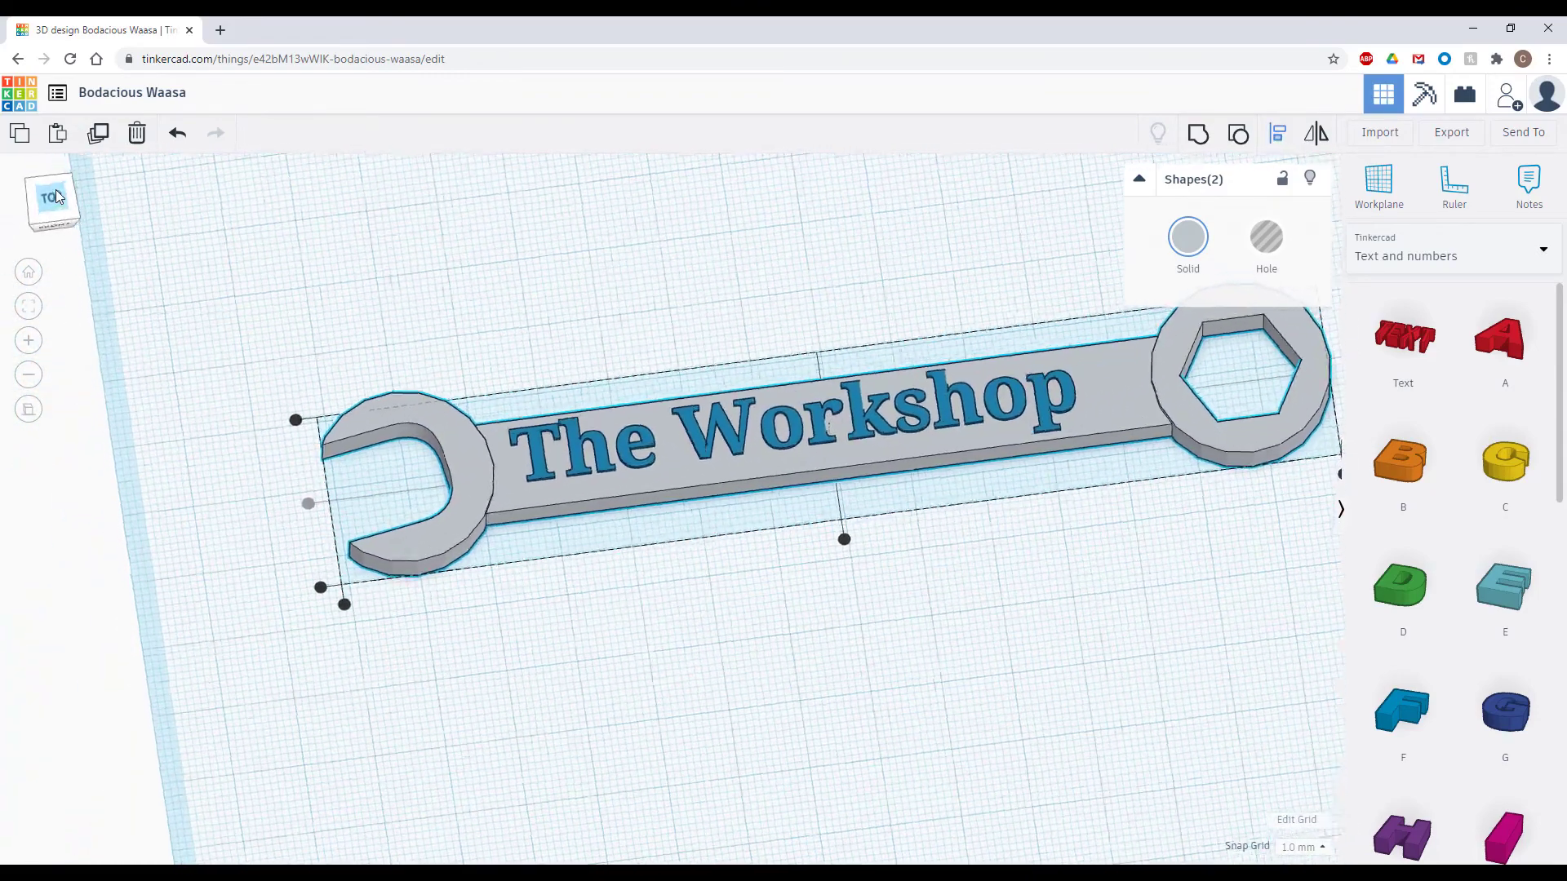
scroll(864, 439, up, 3)
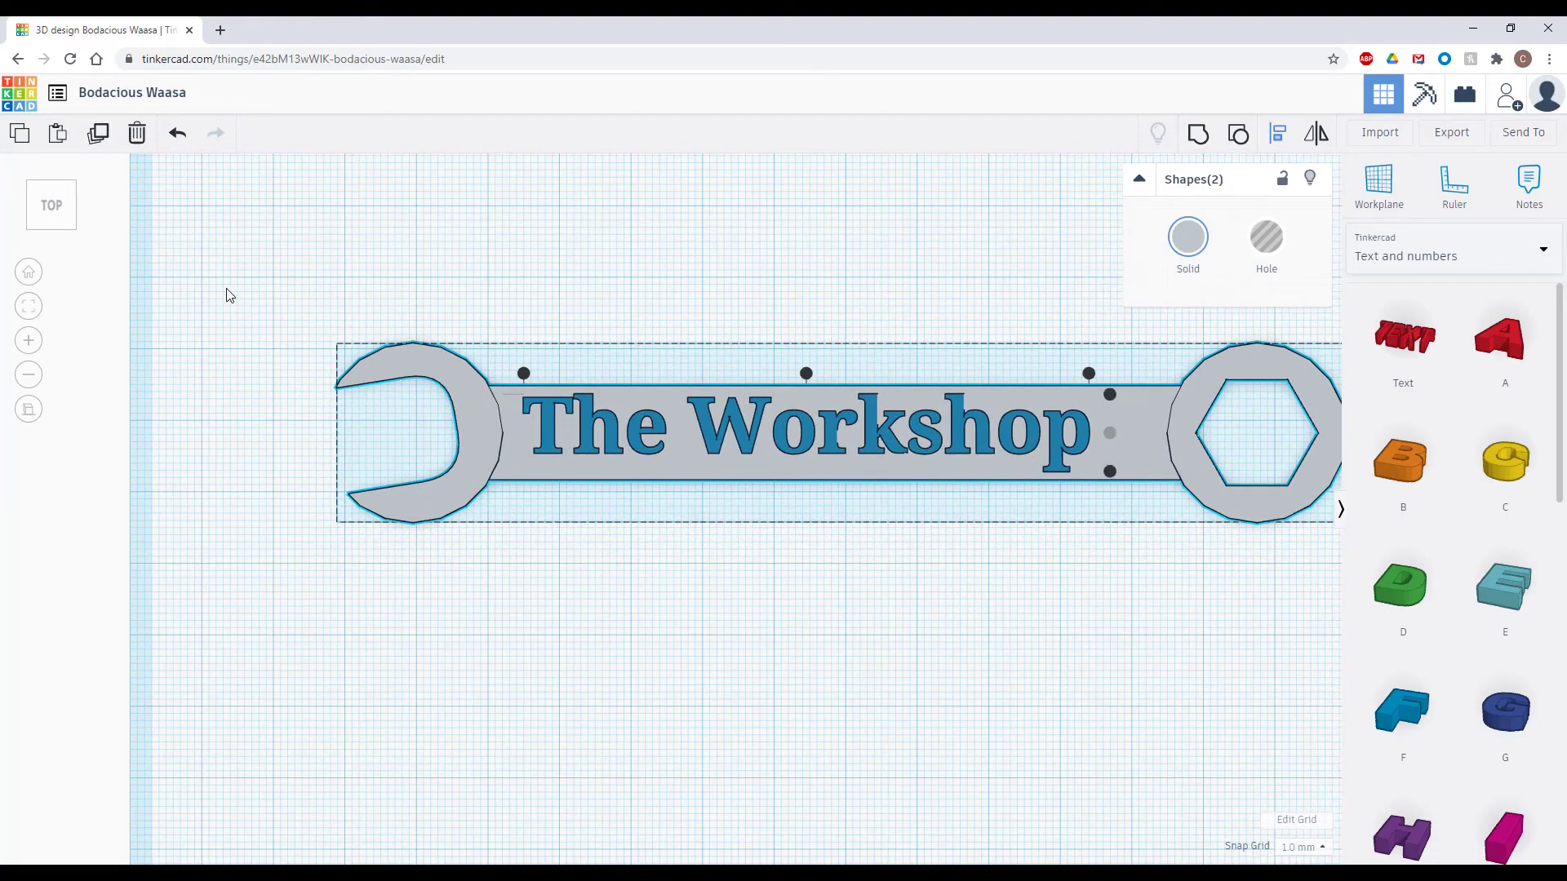
drag(228, 295, 1297, 649)
scroll(571, 674, down, 2)
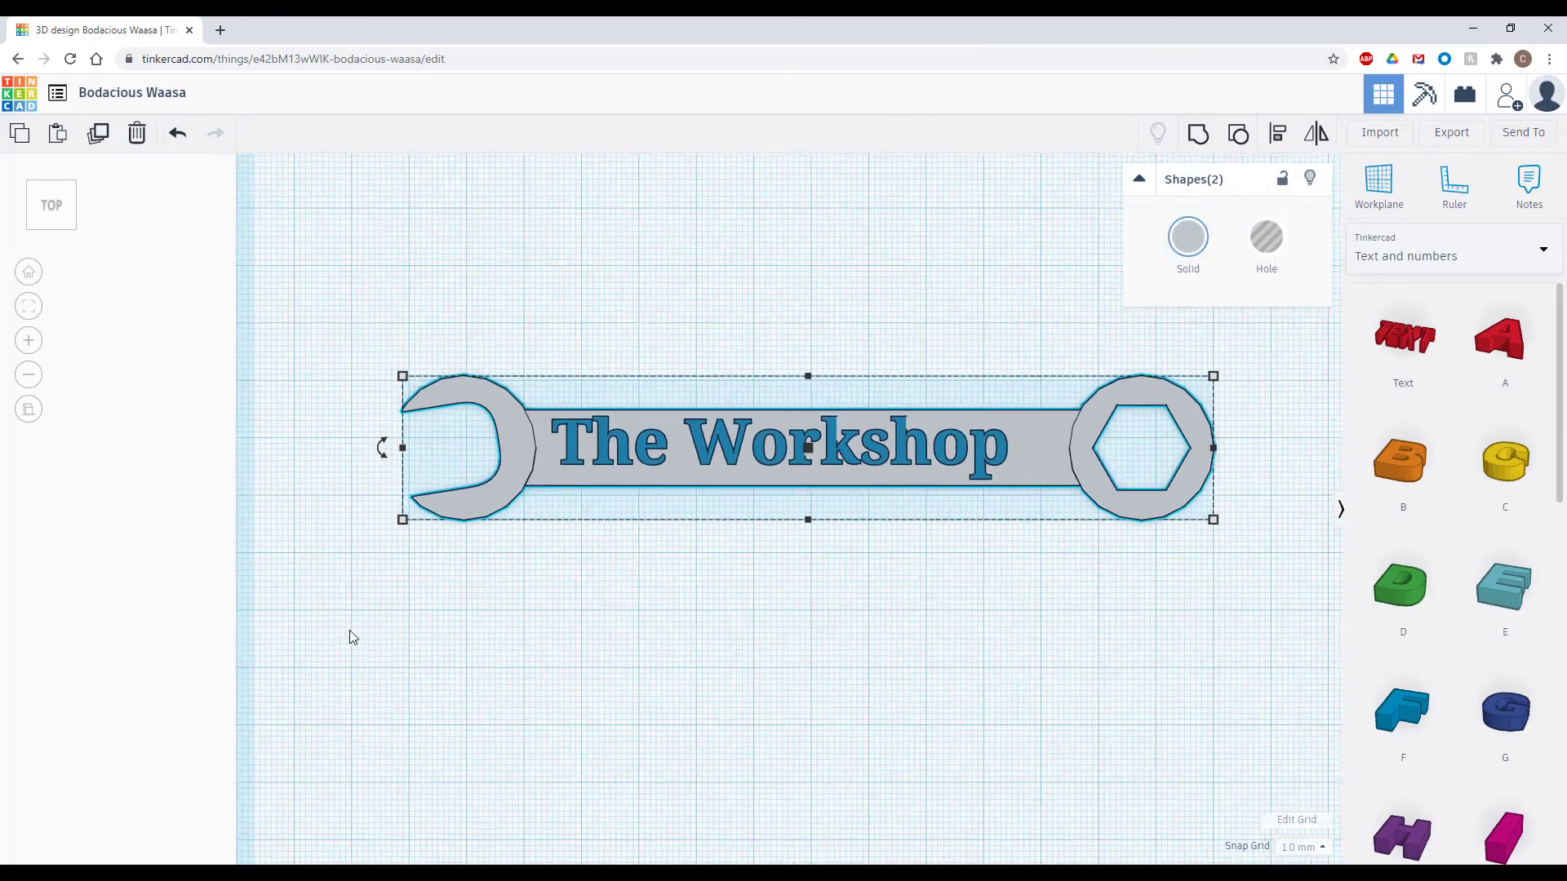
drag(392, 323, 1242, 638)
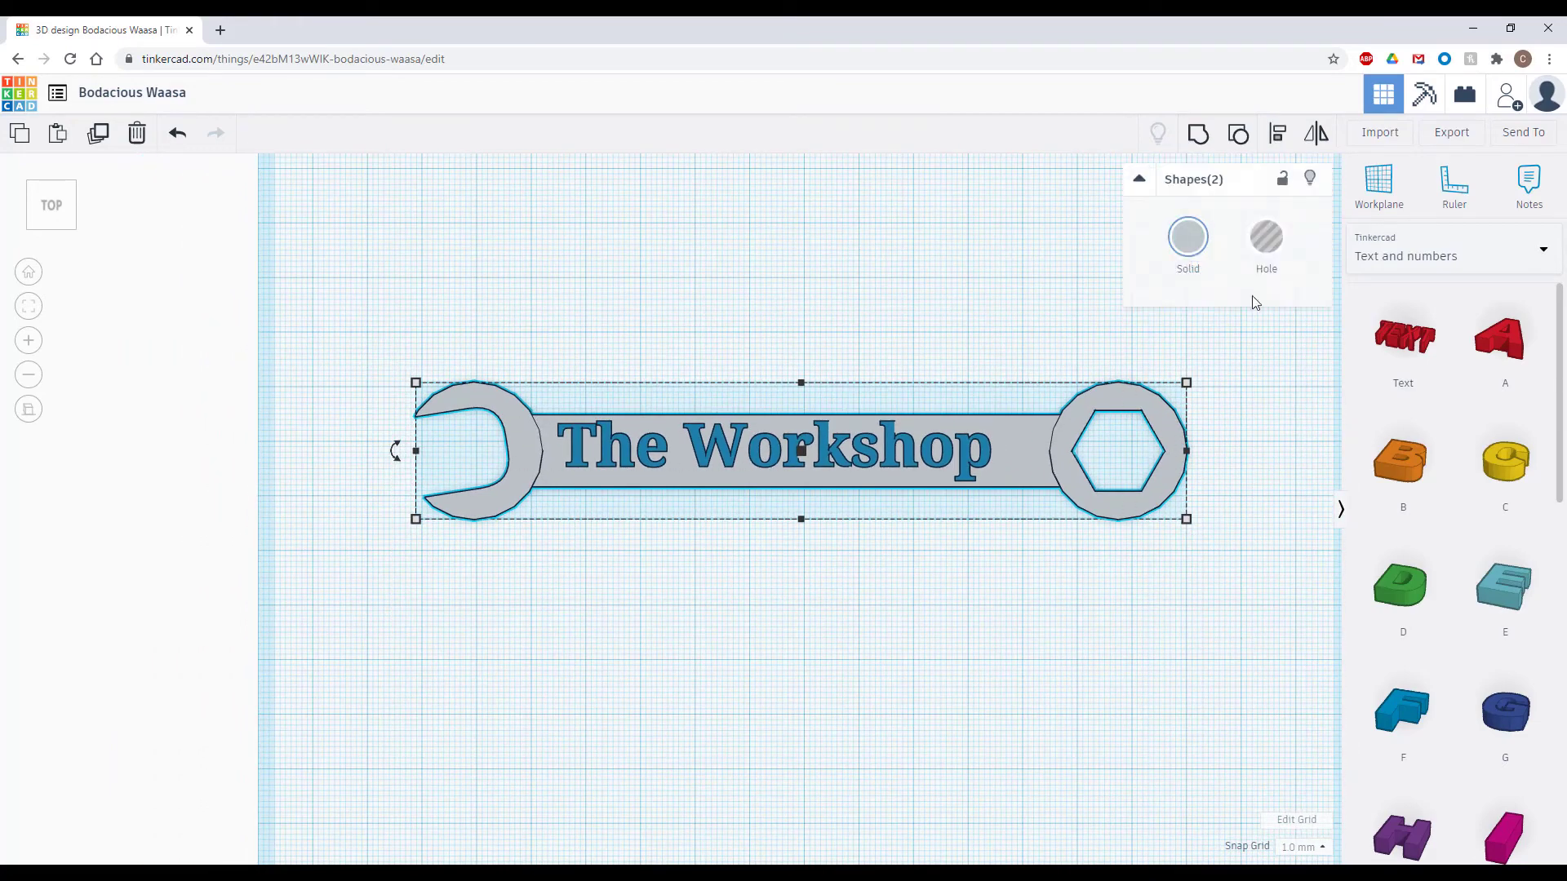
click(1279, 135)
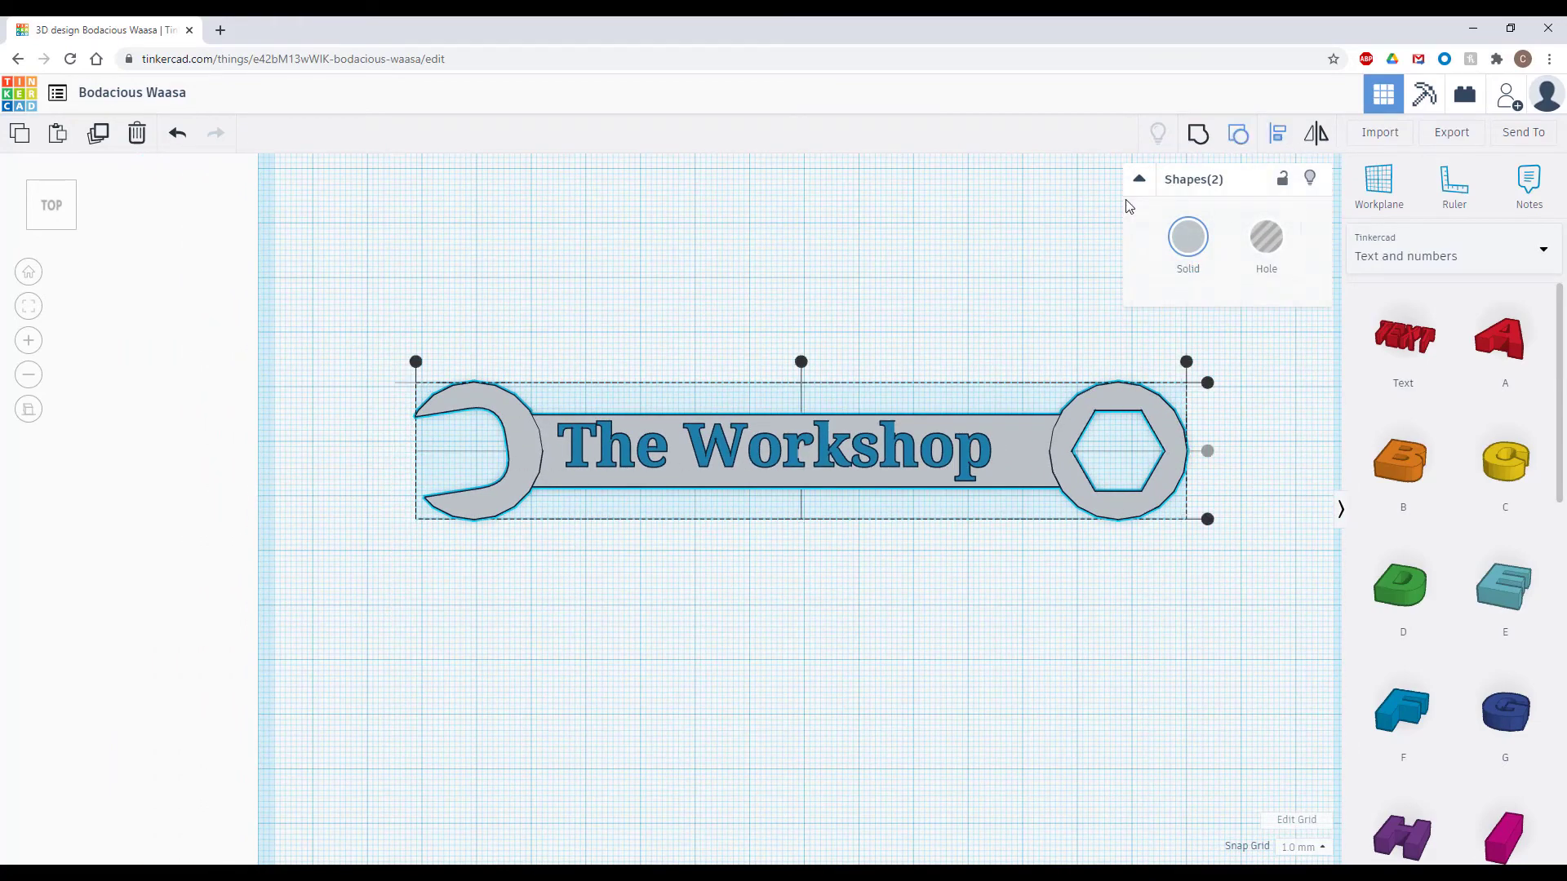
click(800, 362)
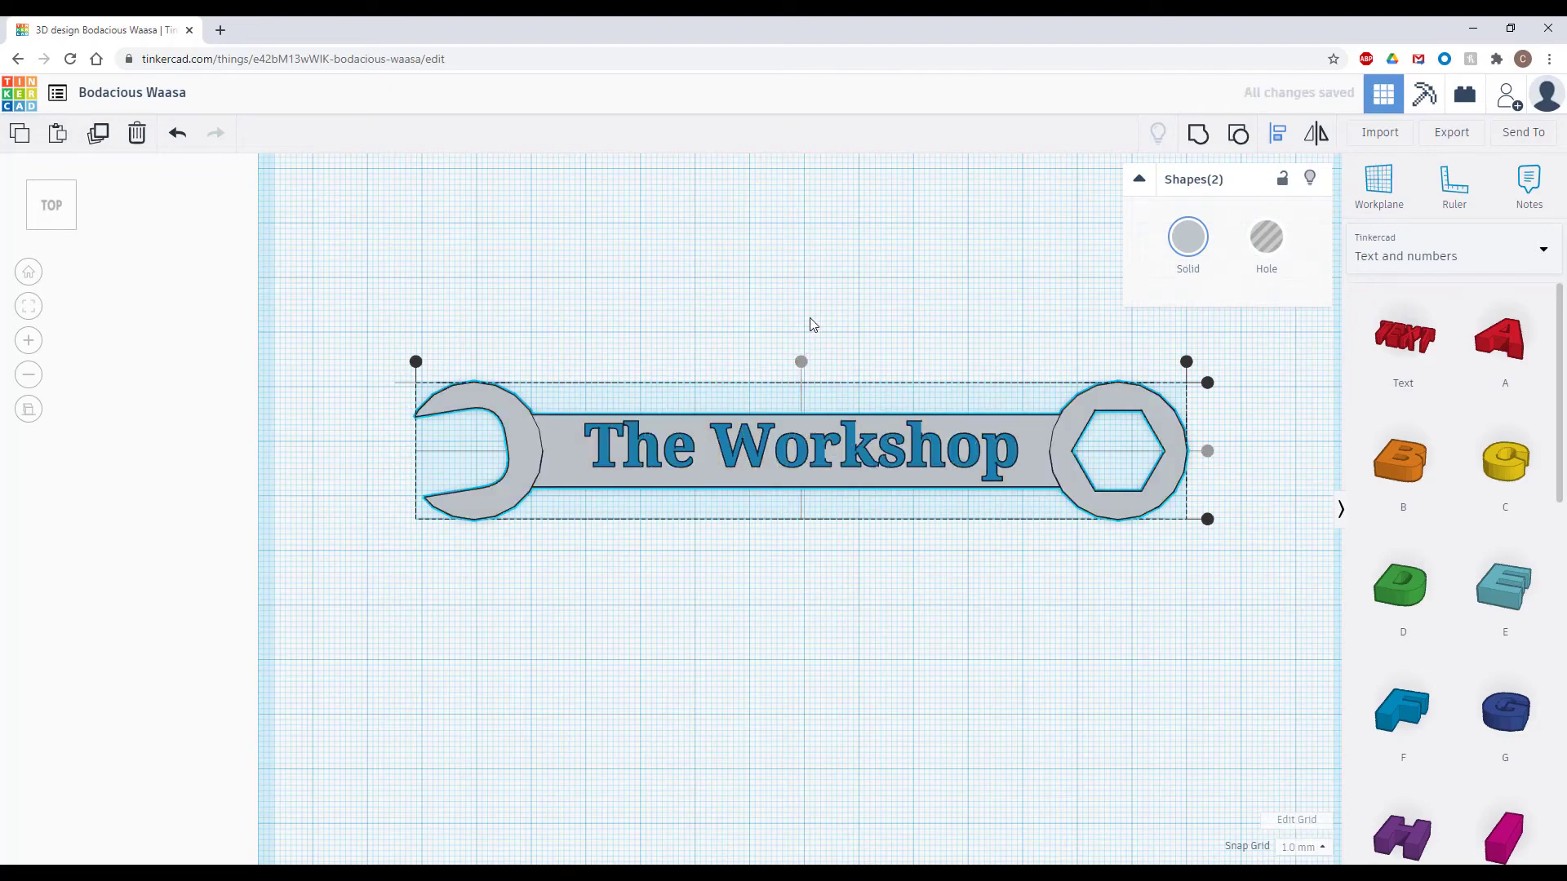
click(693, 285)
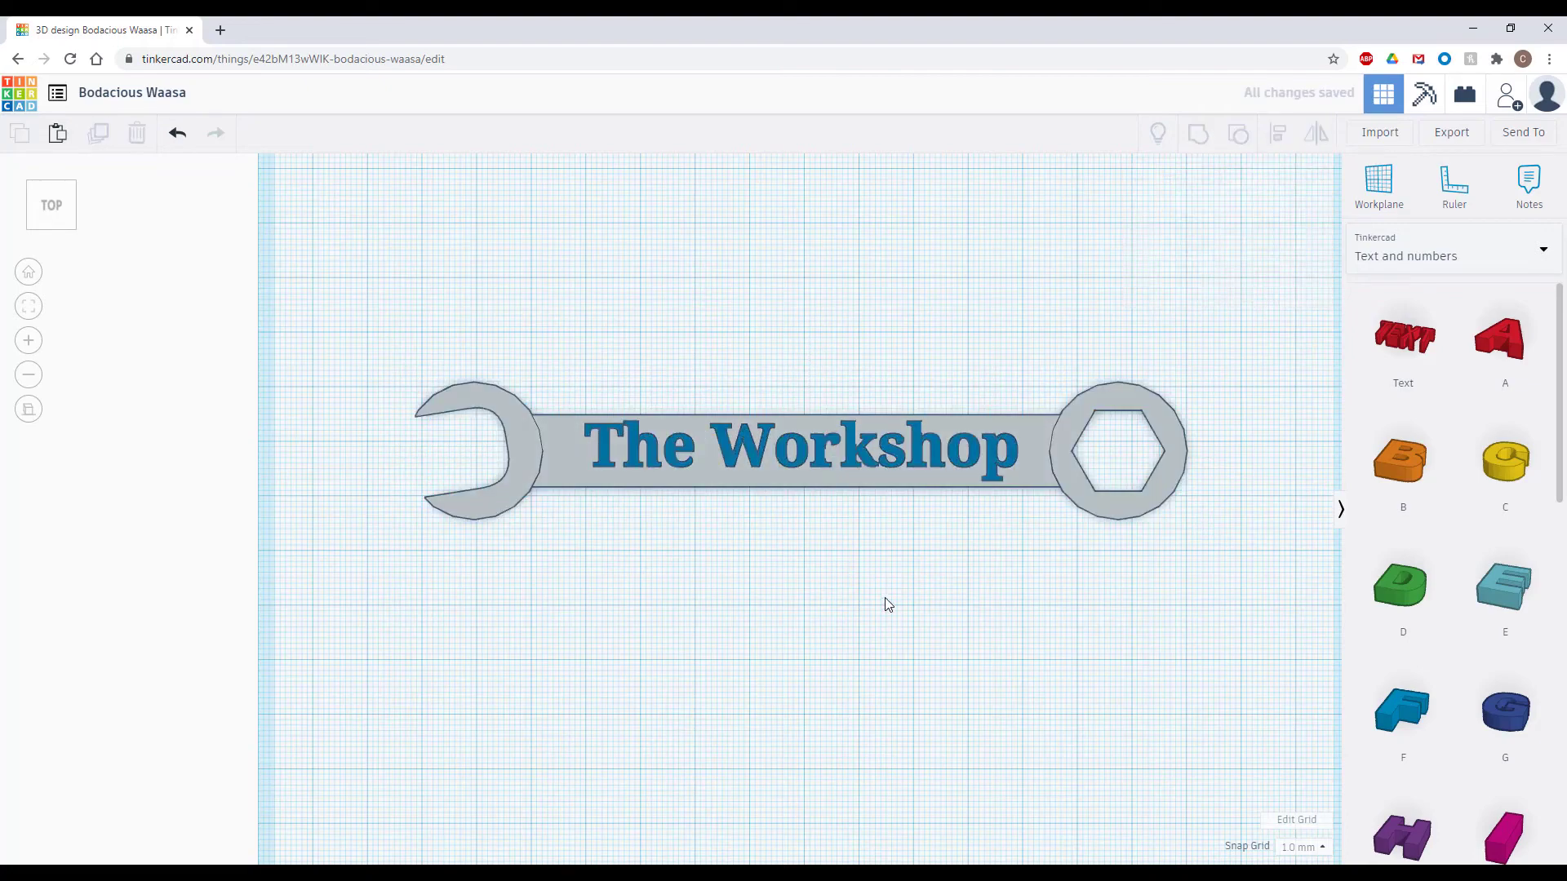
Lower the "The Workshop" text by 0.61 mm so it rests on the upper surface of the wrench handle
right_drag(886, 635, 806, 415)
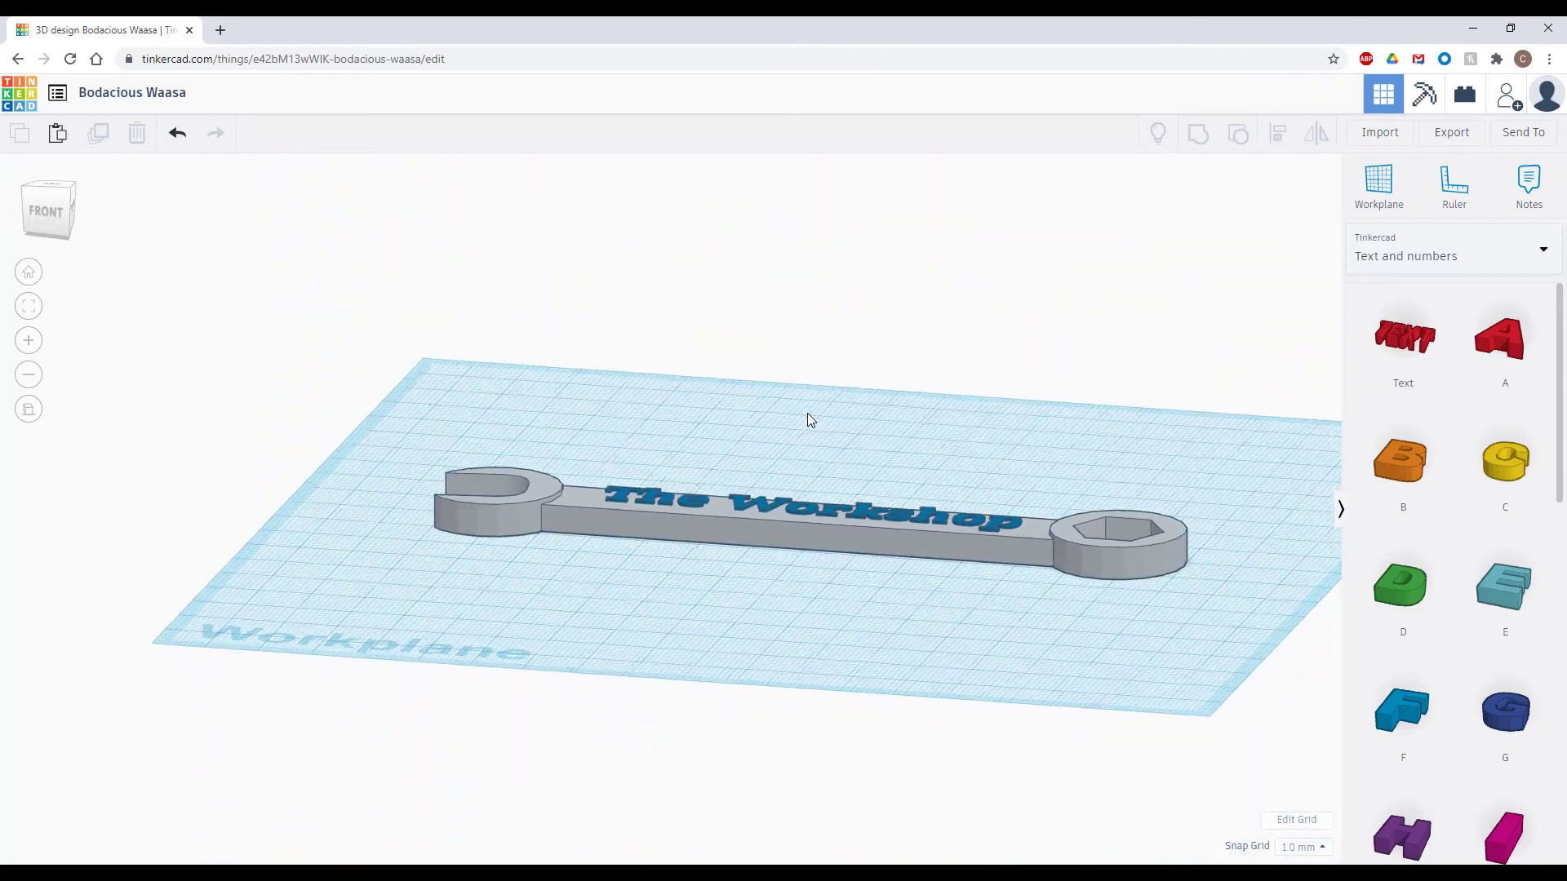
click(52, 213)
scroll(735, 522, up, 5)
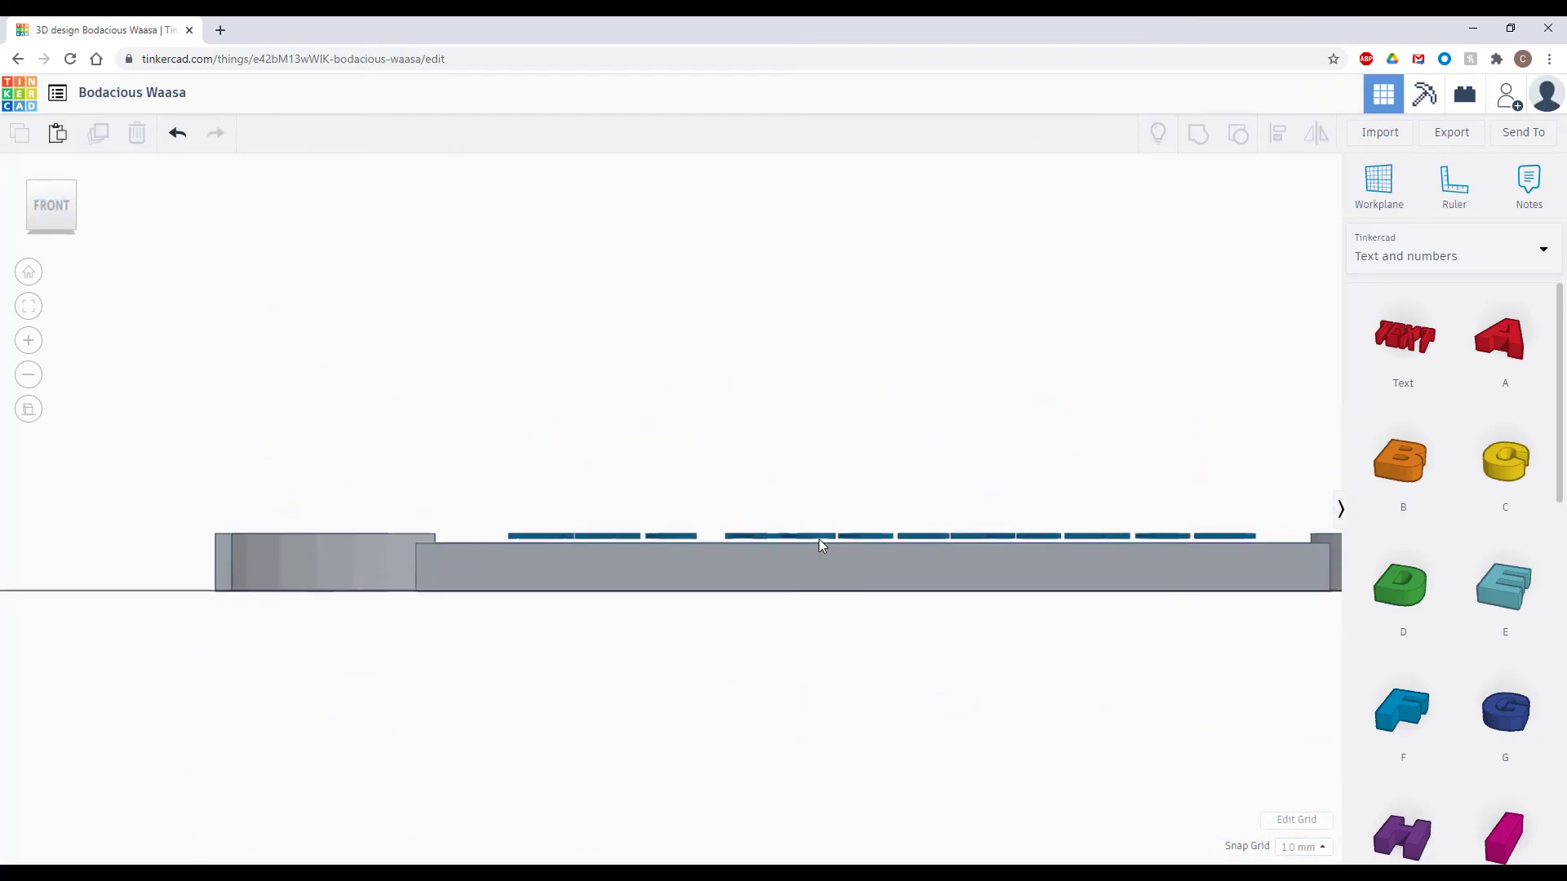
scroll(825, 540, up, 2)
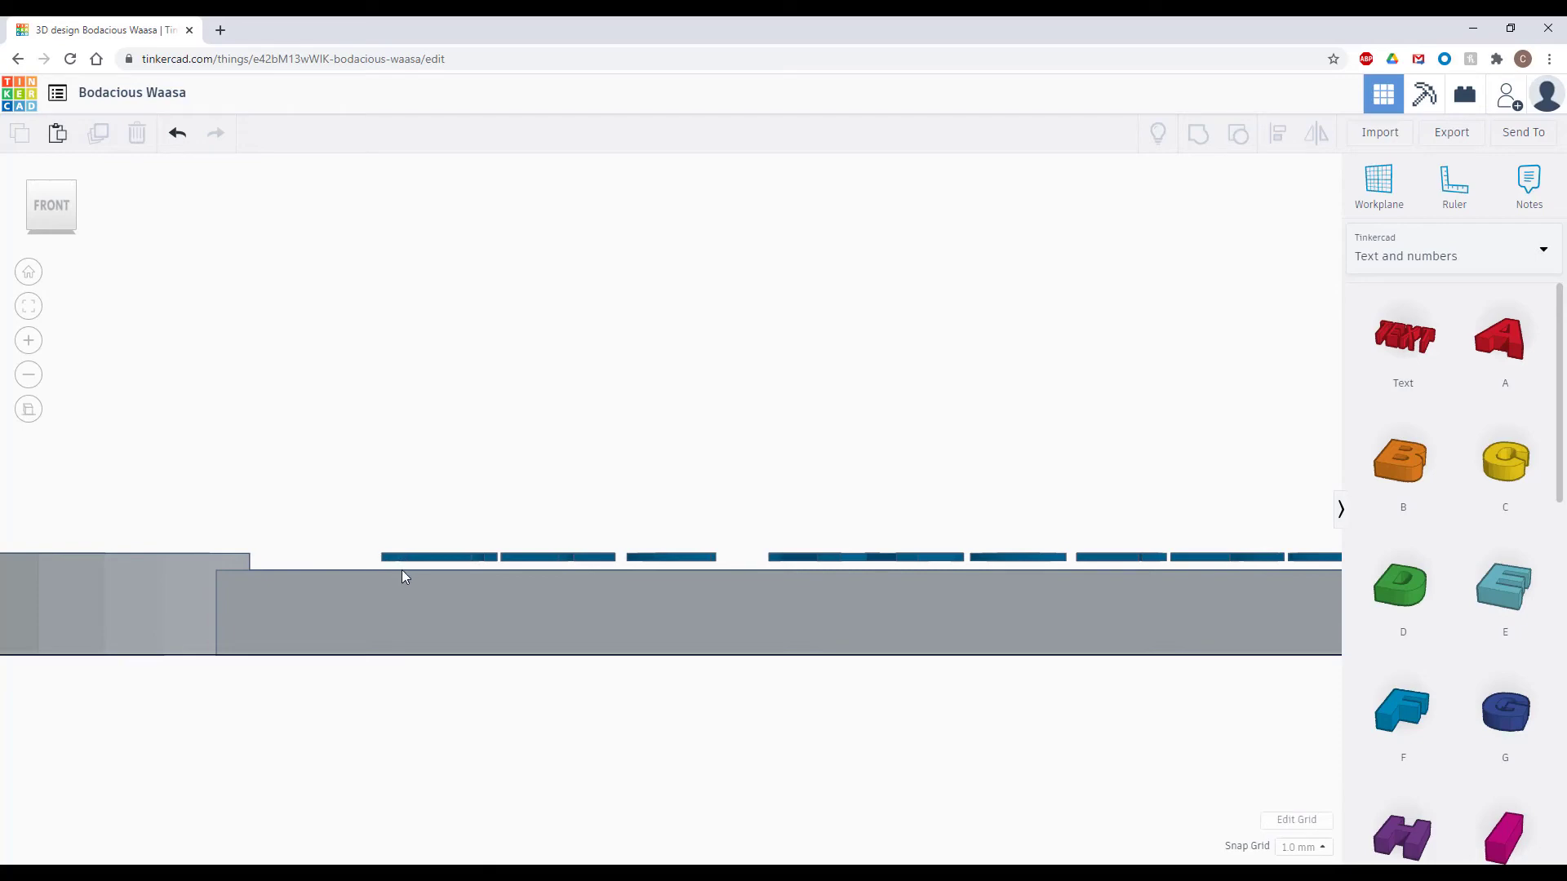
right_drag(366, 609, 1141, 571)
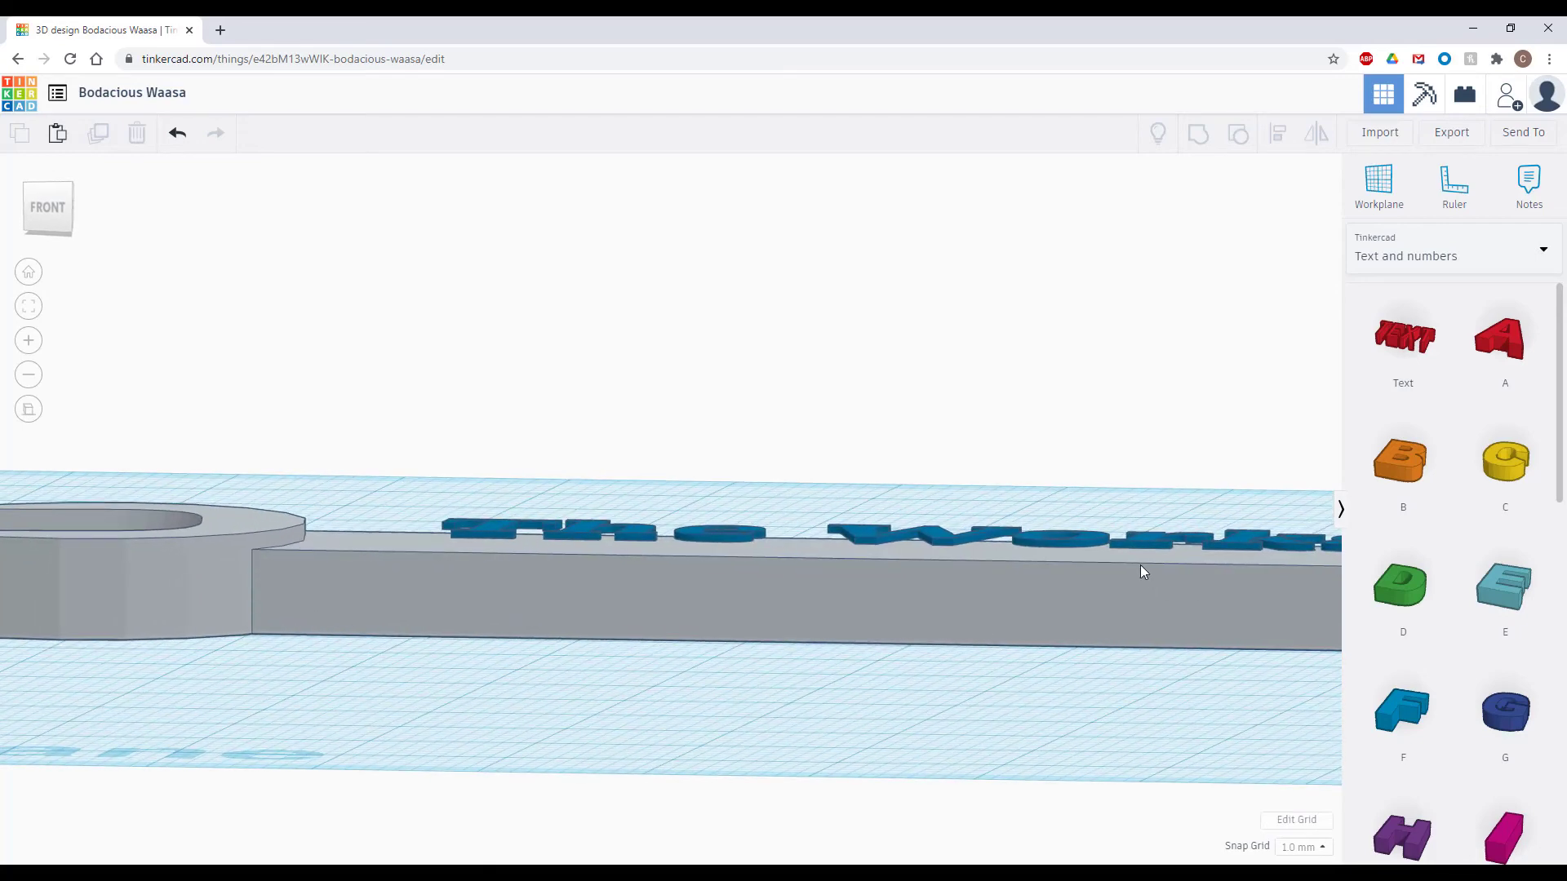
click(1094, 534)
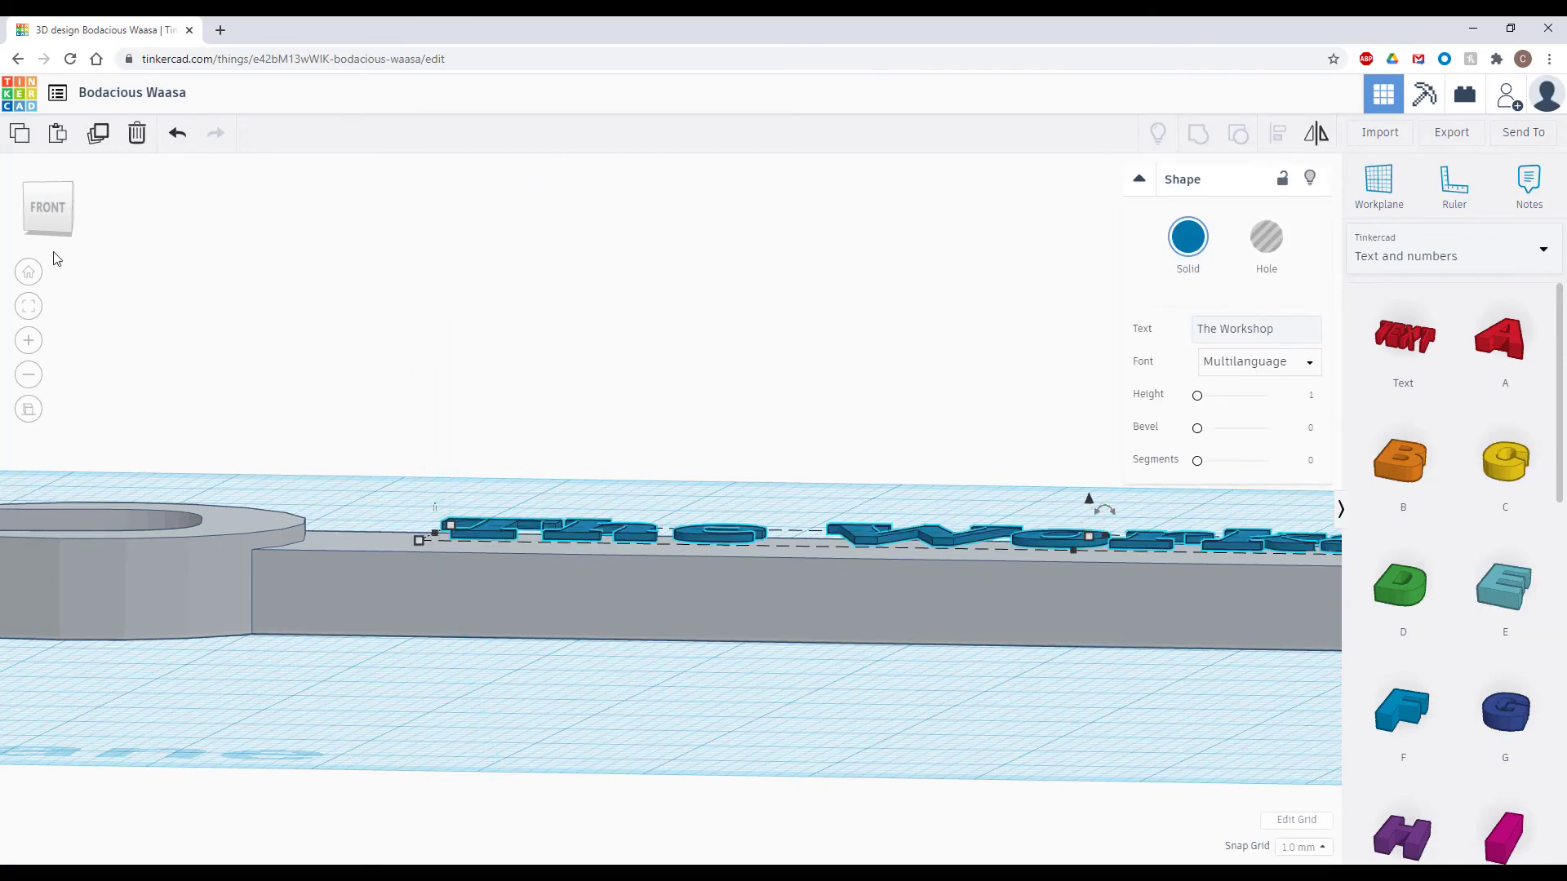
click(46, 217)
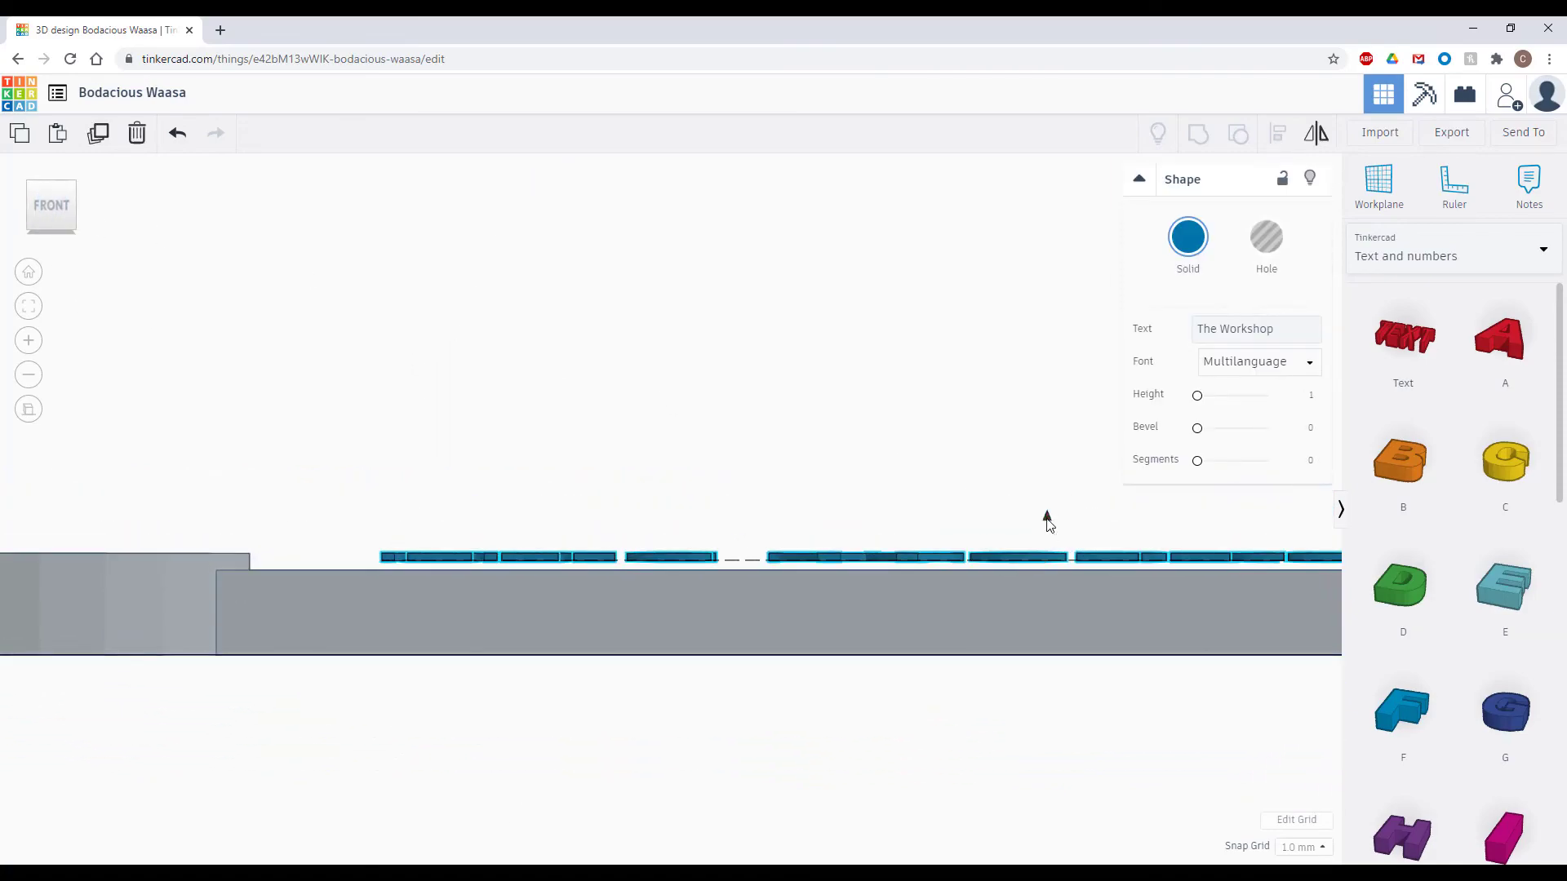
drag(1048, 521, 1047, 531)
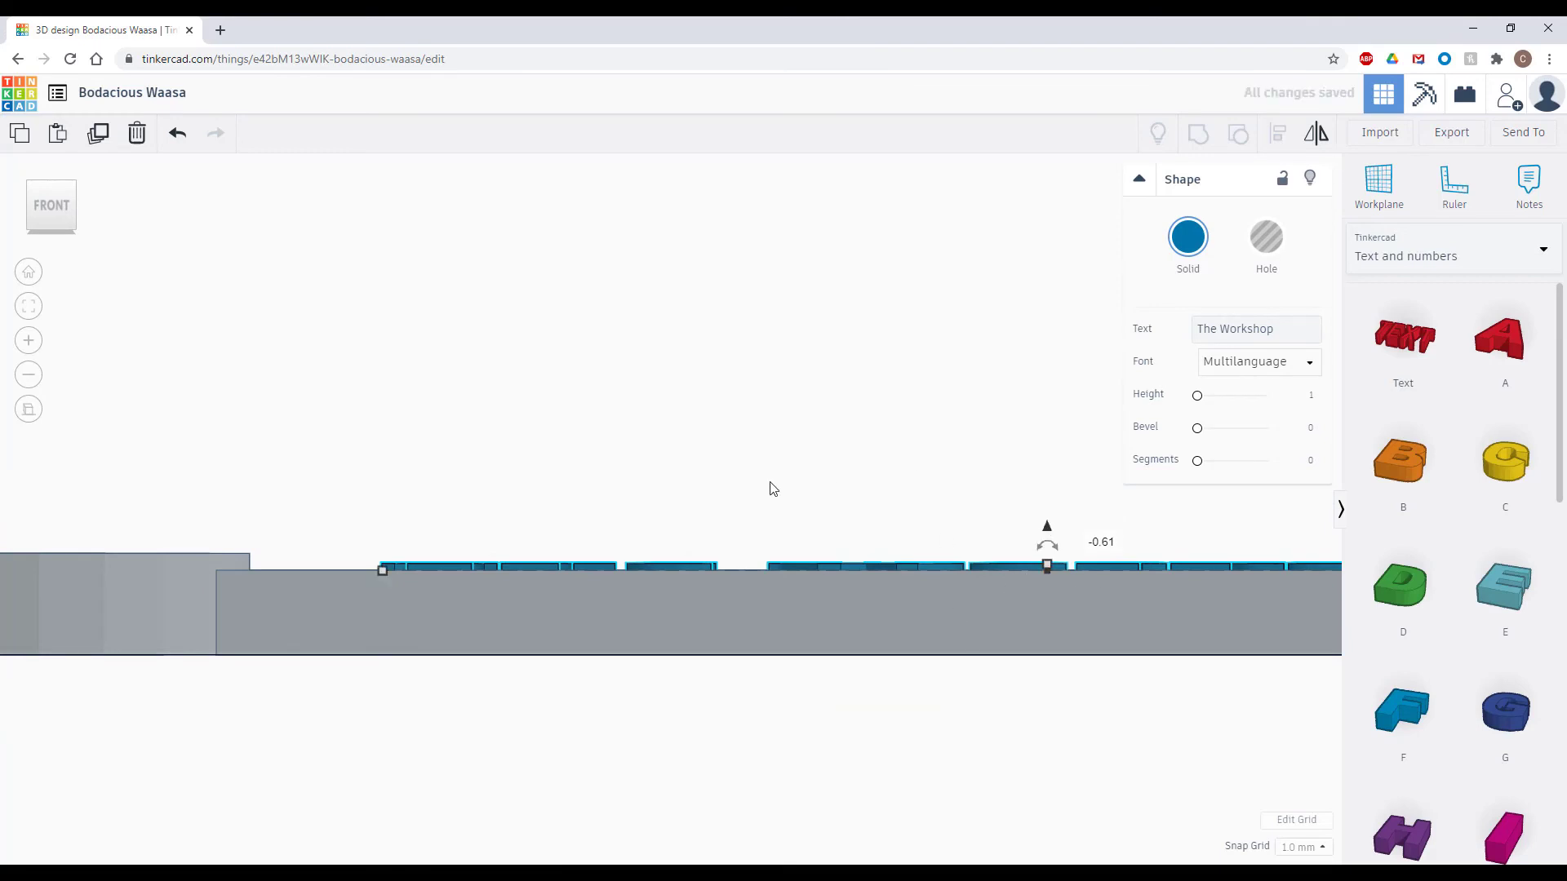
click(798, 507)
middle_drag(827, 481, 791, 515)
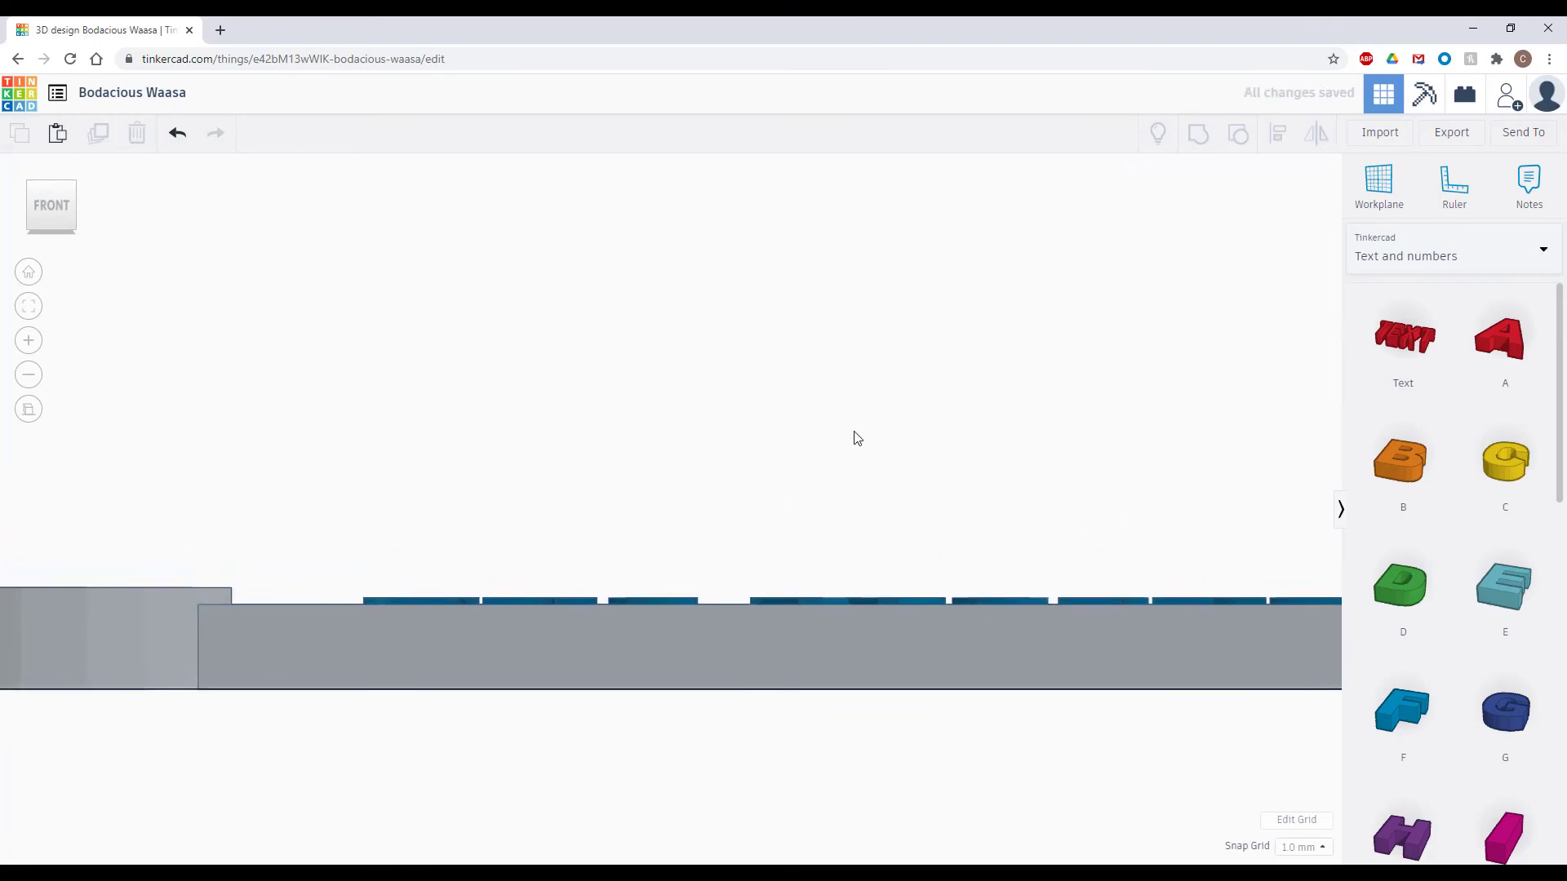
Select the whole wrench together with its lettering and group them into one solid shape
right_drag(853, 432, 765, 506)
scroll(406, 512, down, 10)
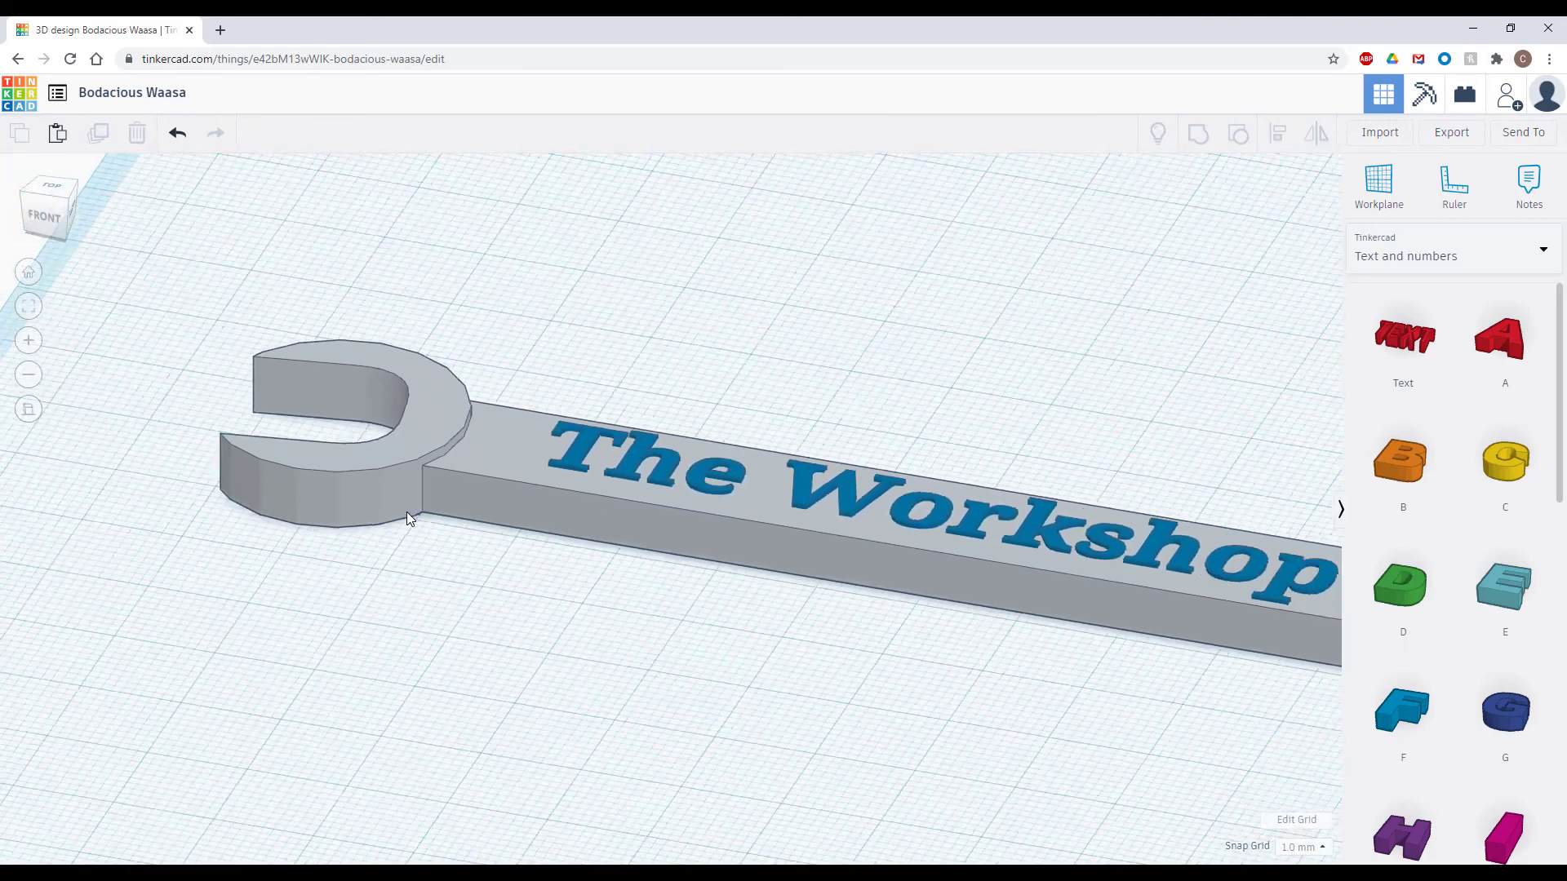
drag(338, 351, 1273, 742)
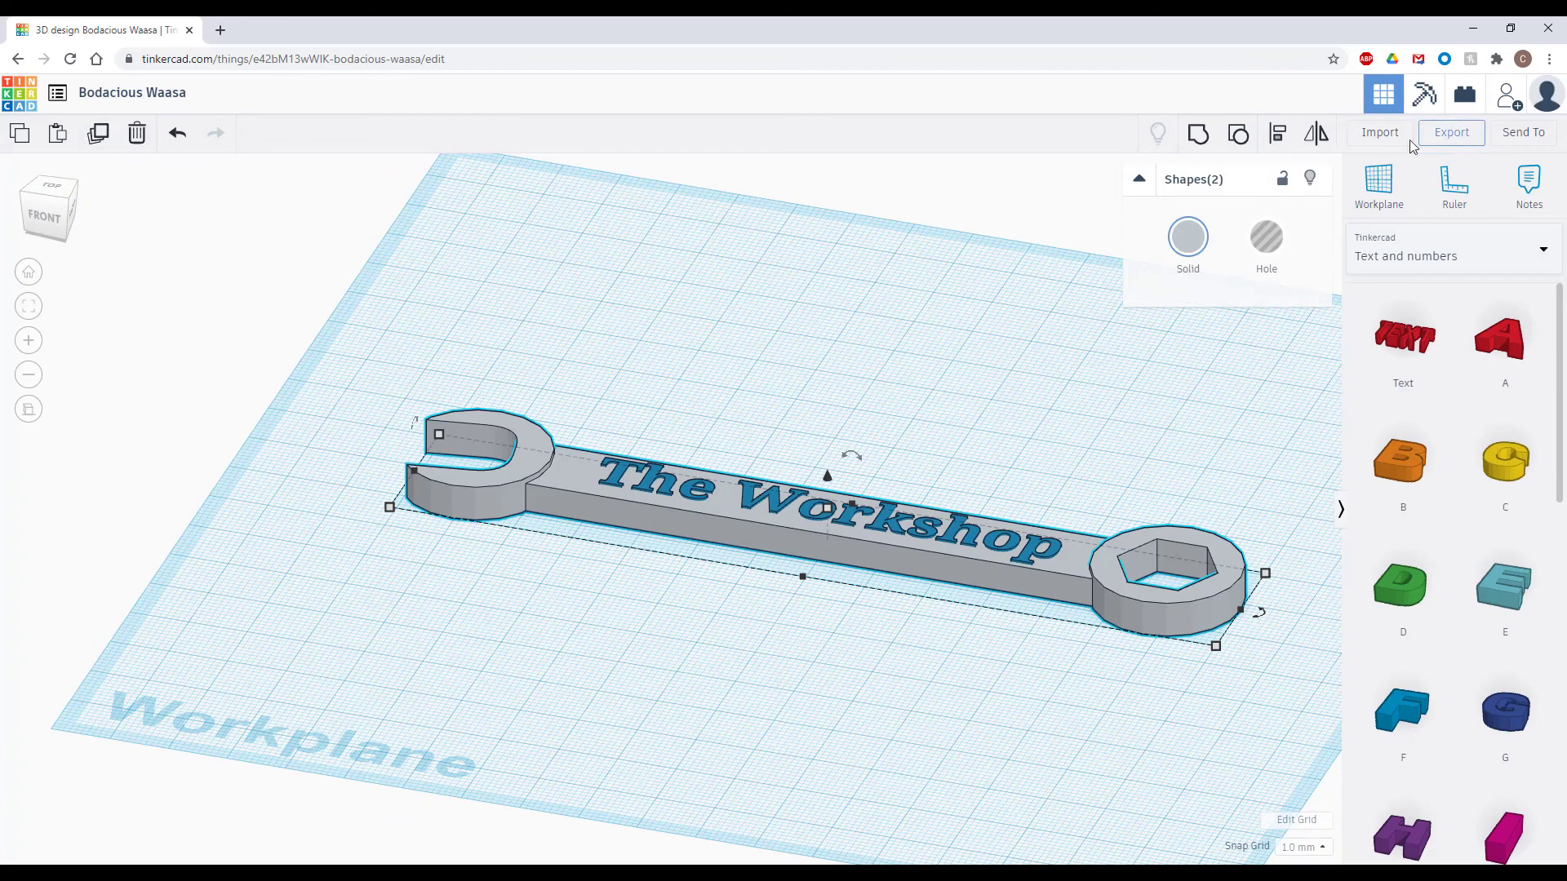
click(1196, 135)
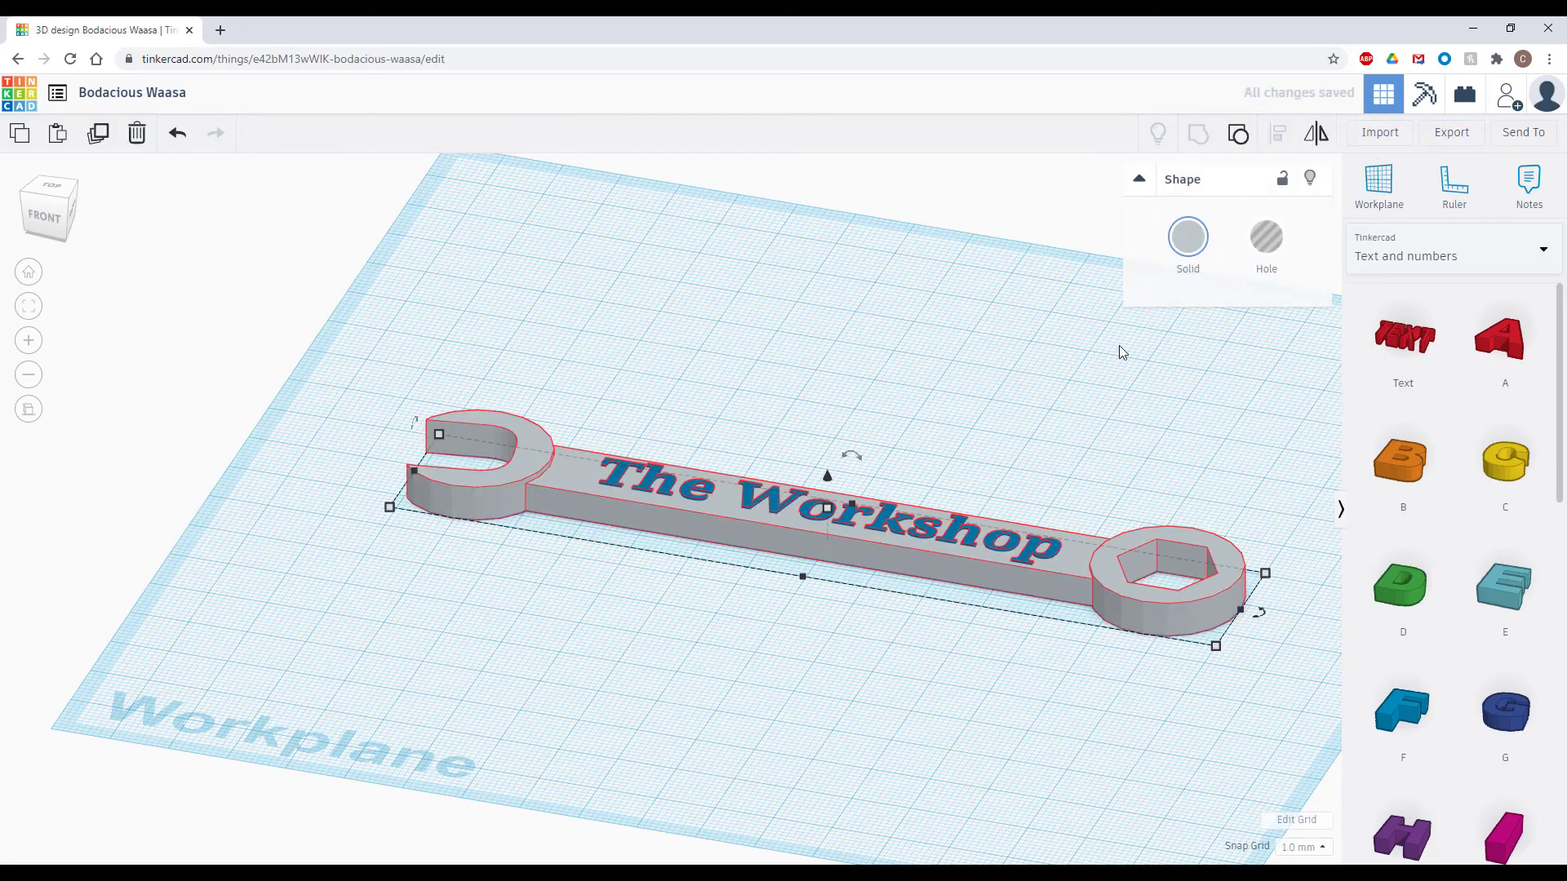
click(1015, 425)
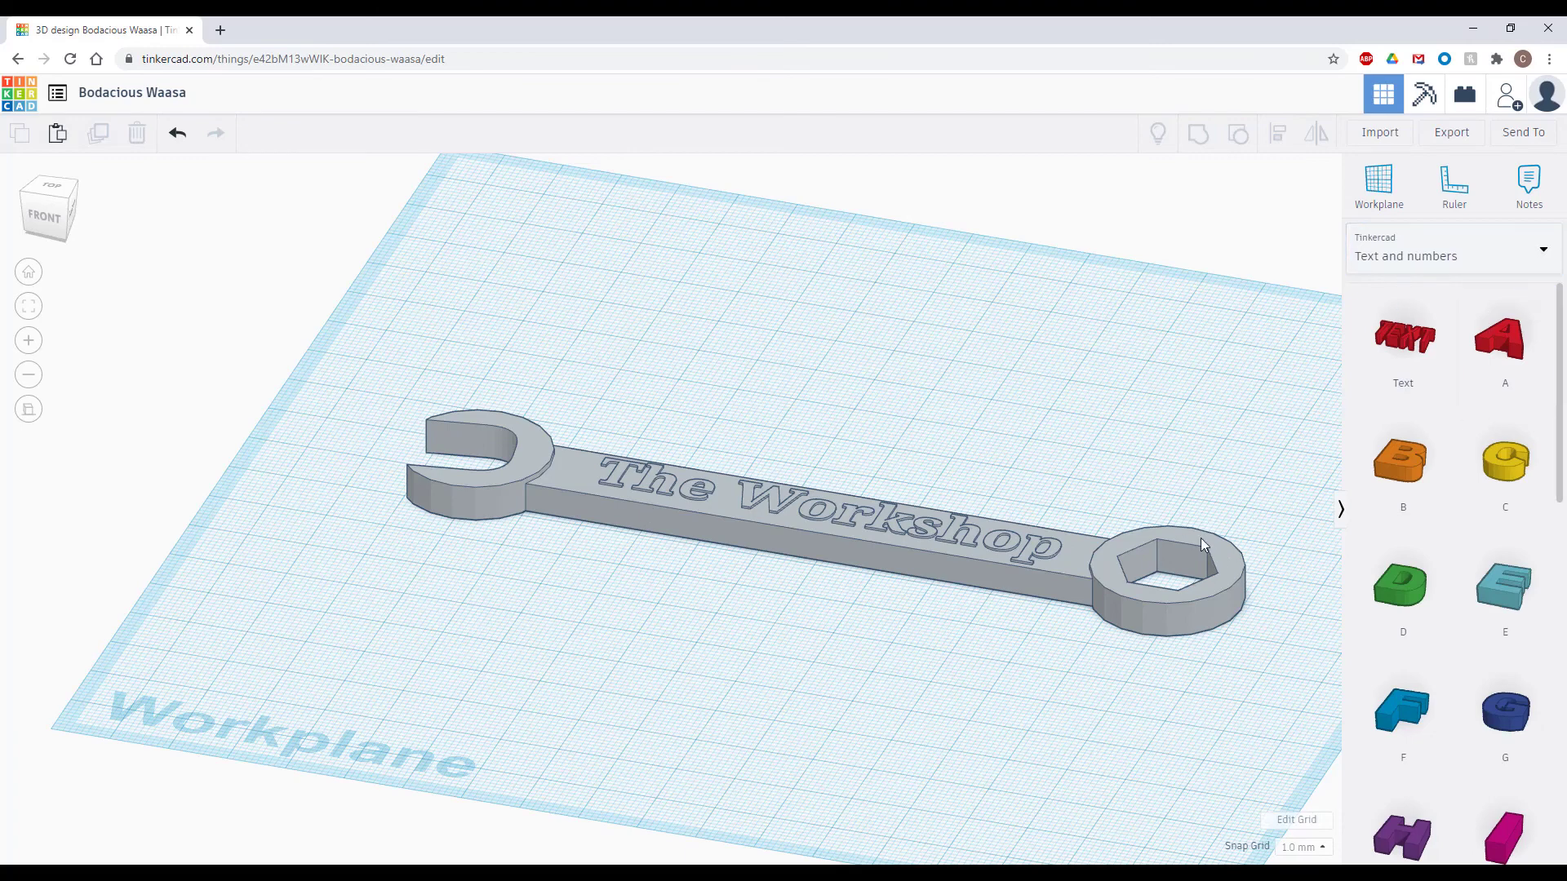
Export everything in the design as an STL file for 3D printing
click(1447, 137)
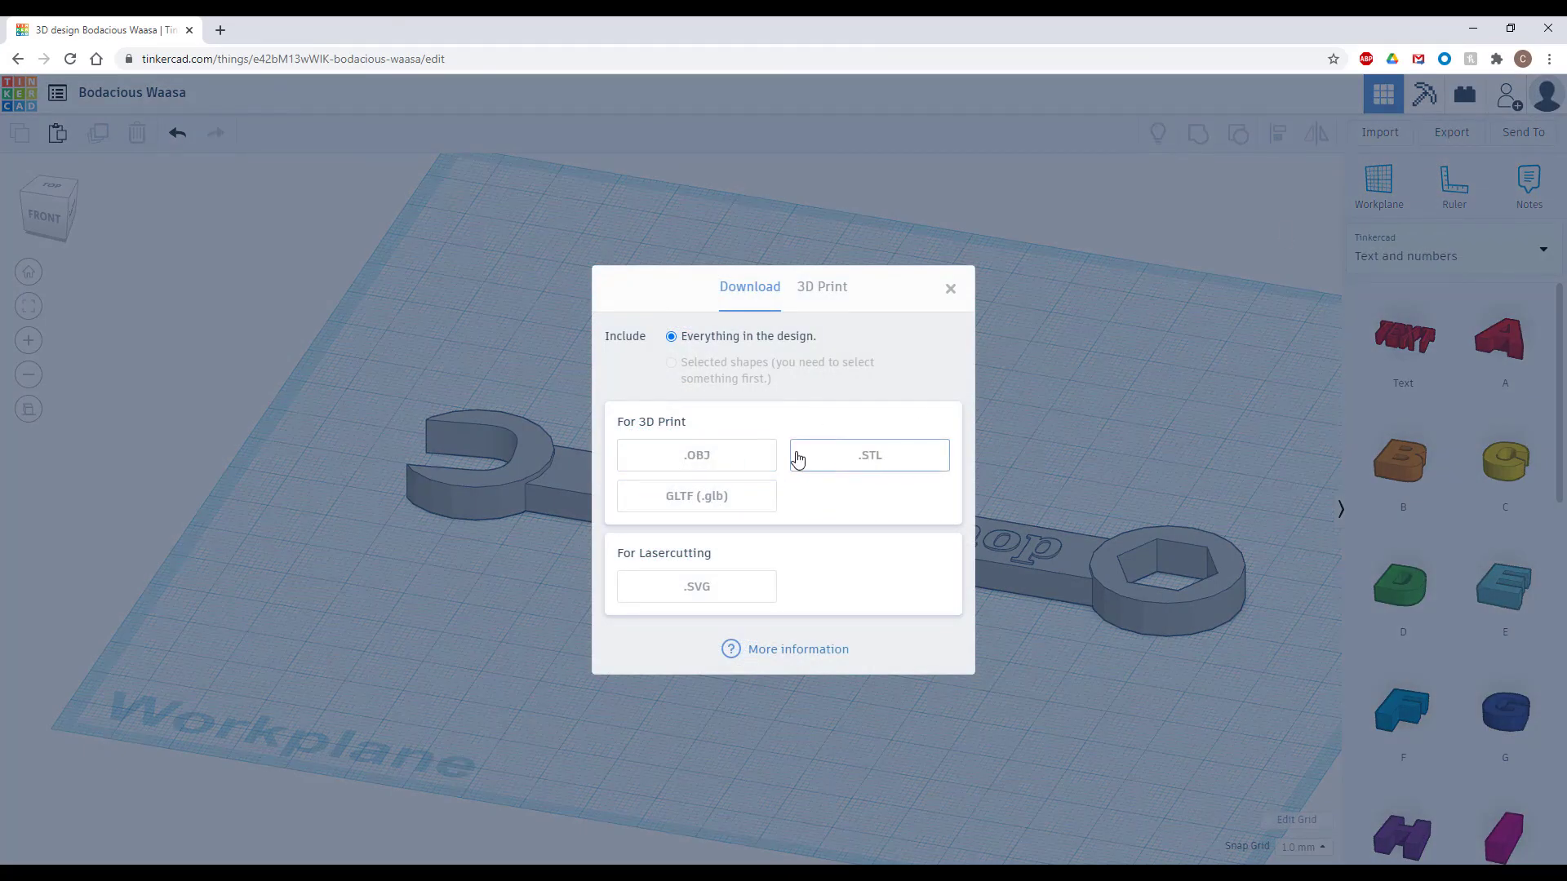
click(861, 462)
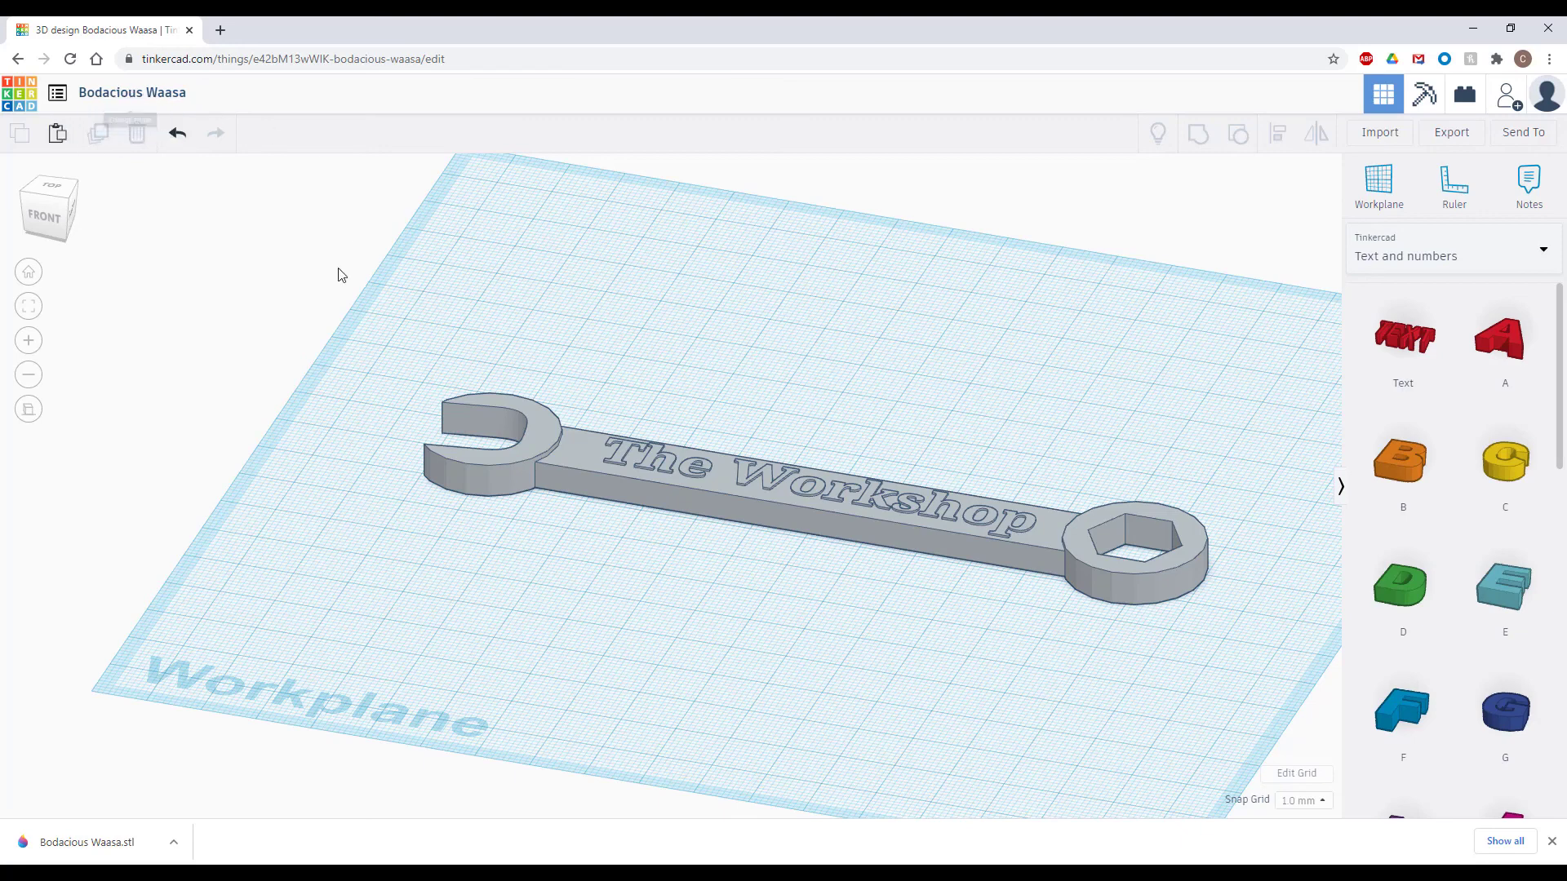
Replace the design's name with "the workshop wr"
click(150, 95)
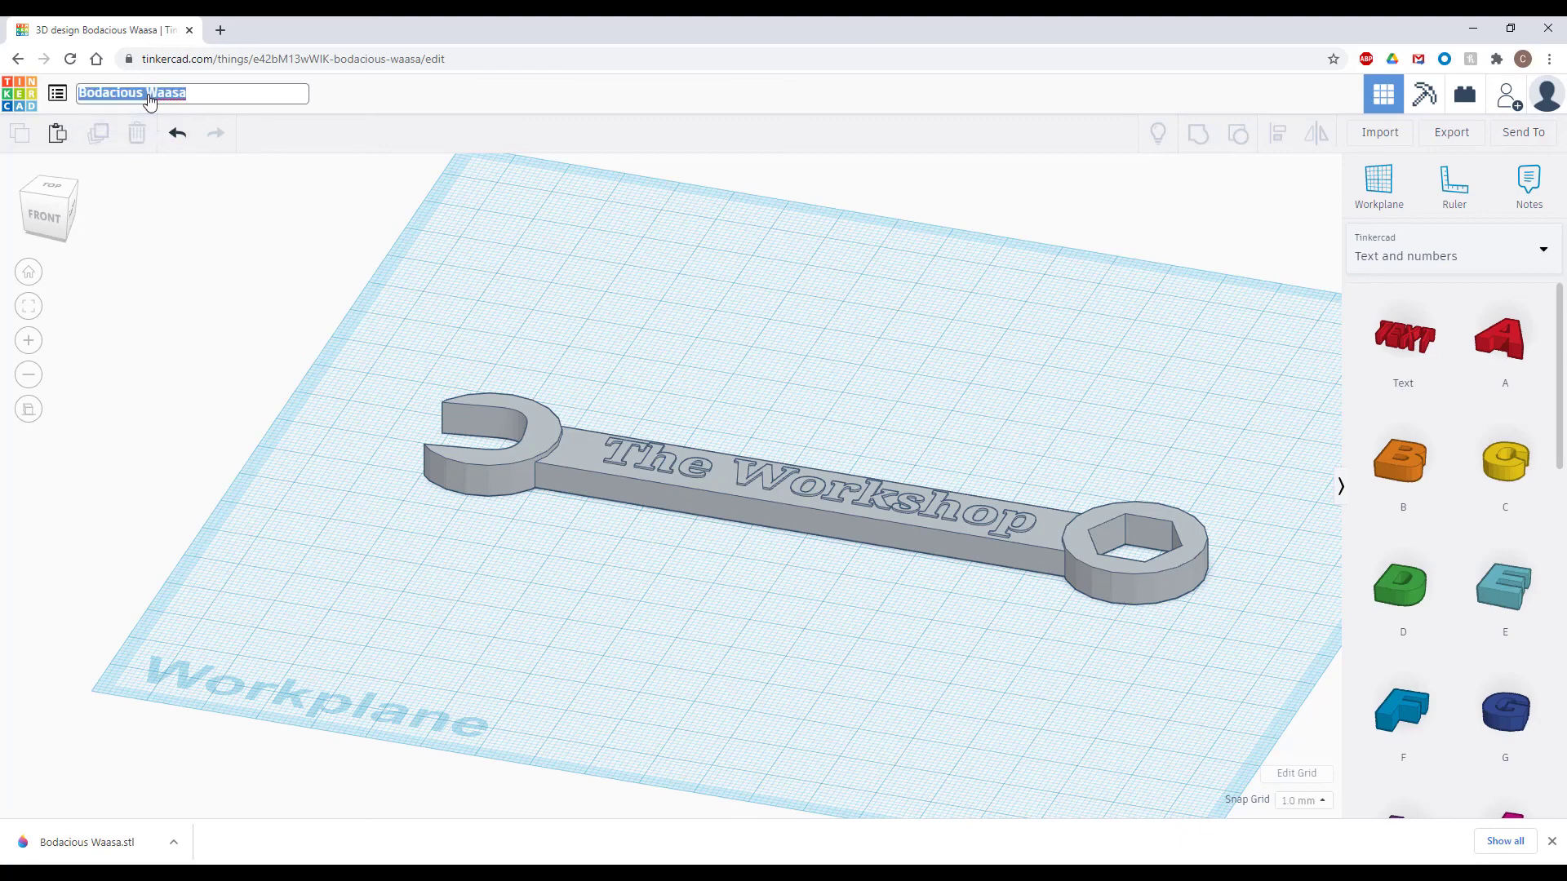
text(the worl)
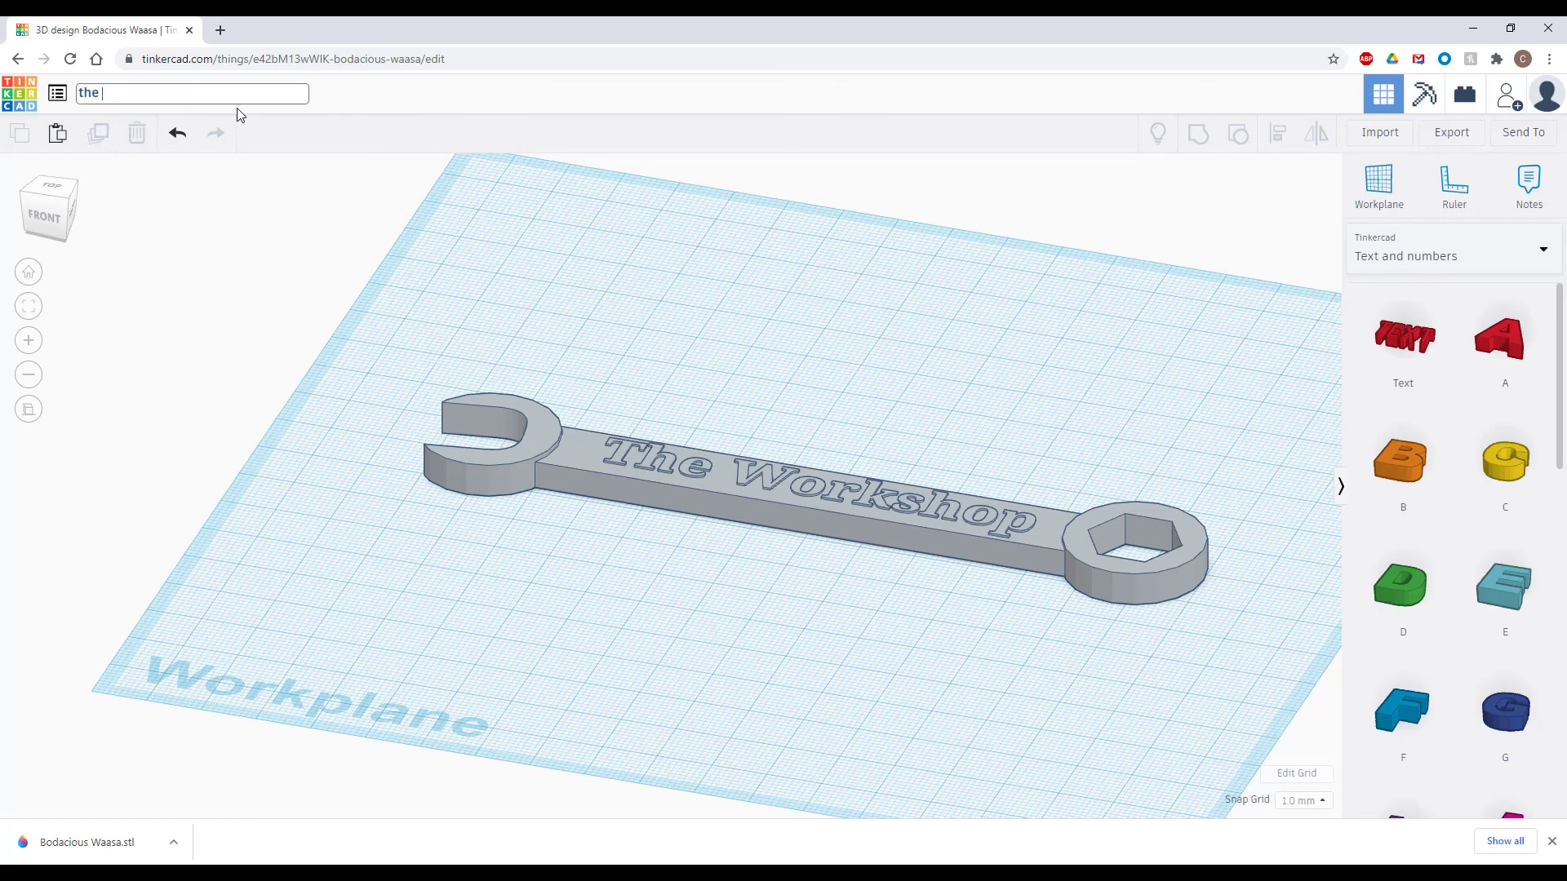
key(BackSpace)
text(kshop wr)
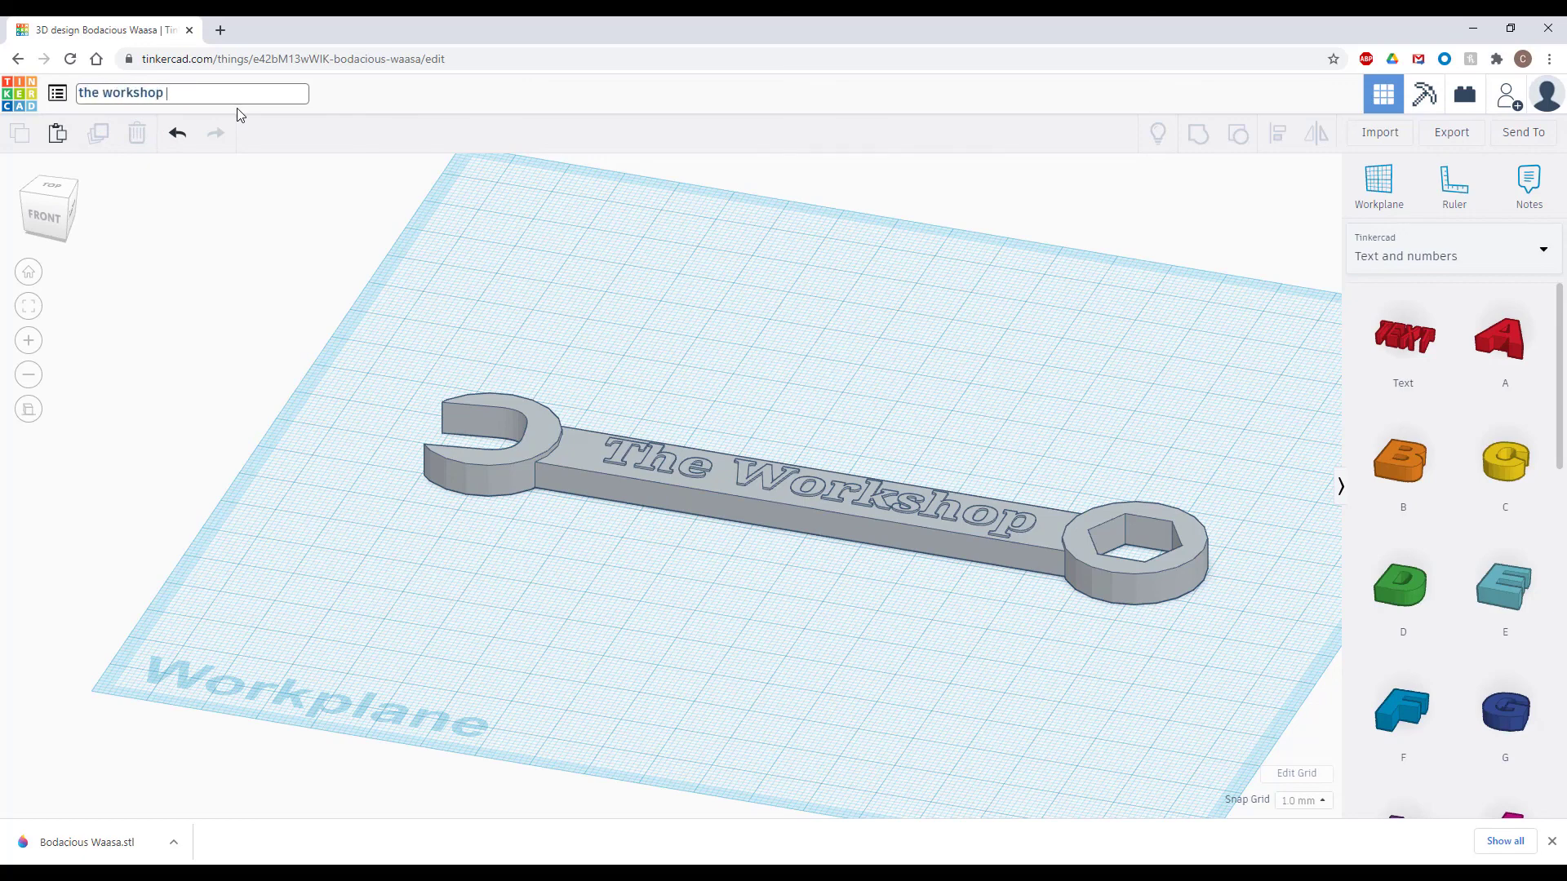